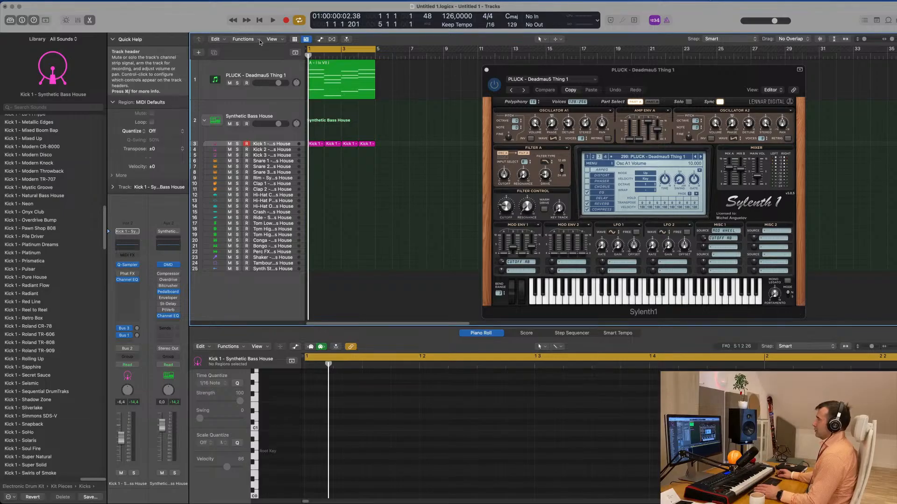
- Show the toolbar, turn on Track Zoom, enlarge the zoomed track height, and select the pluck track
{"action": "key", "text": "ctrl+alt+super+t"}
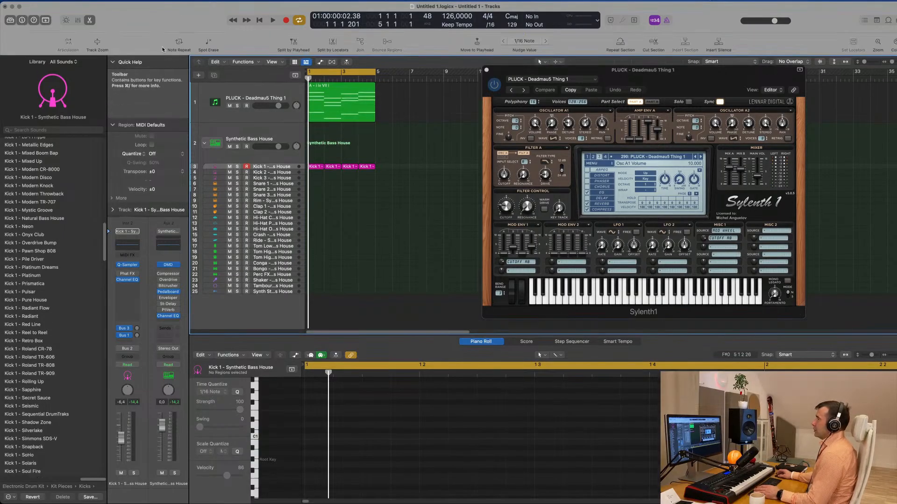
{"action": "left_click", "coordinate": [100, 44]}
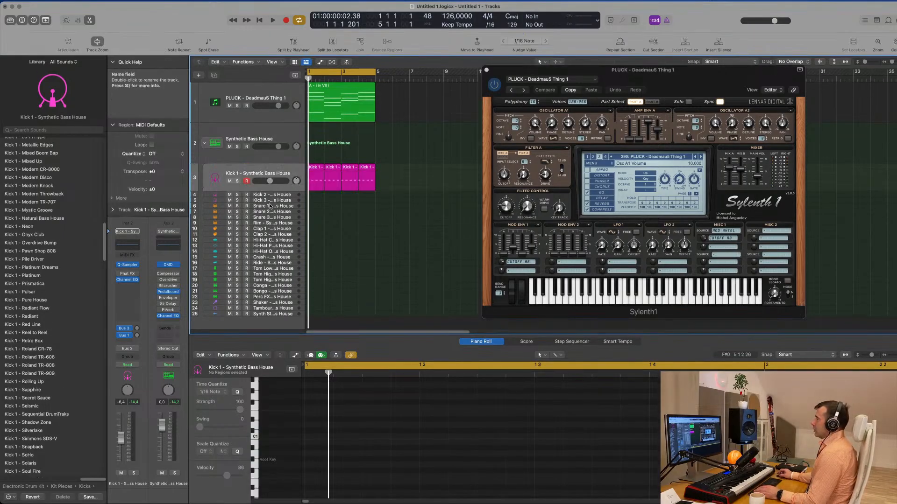
{"action": "left_click_drag", "start_coordinate": [277, 206], "coordinate": [276, 227]}
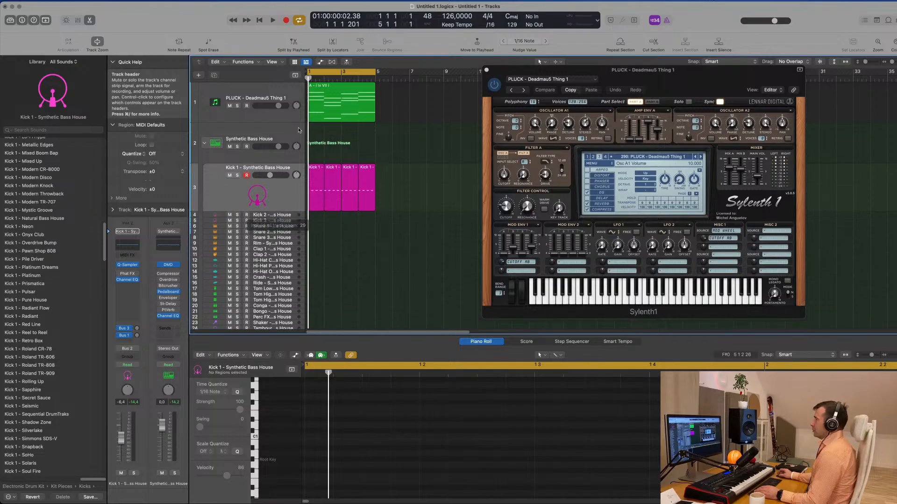
{"action": "left_click", "coordinate": [264, 118]}
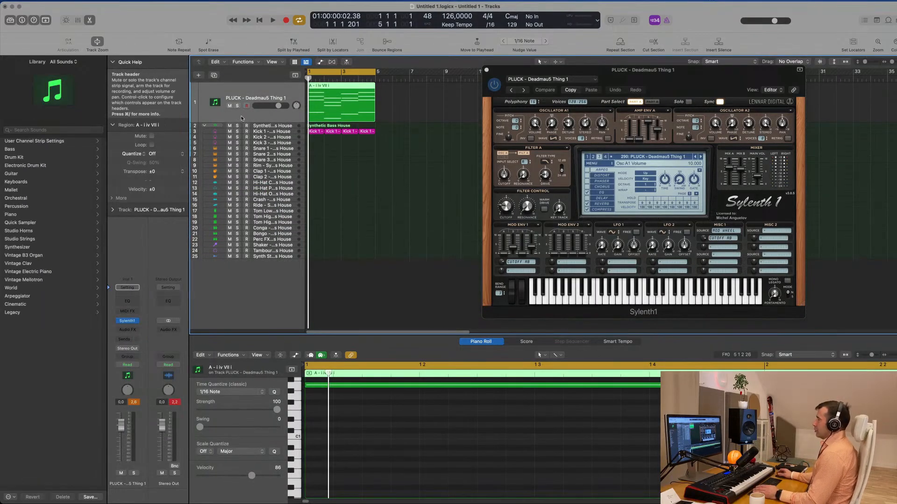
- Listen to the chord loop with the kick, then check the Kick 1 track and return to the pluck track
{"action": "key", "text": "space"}
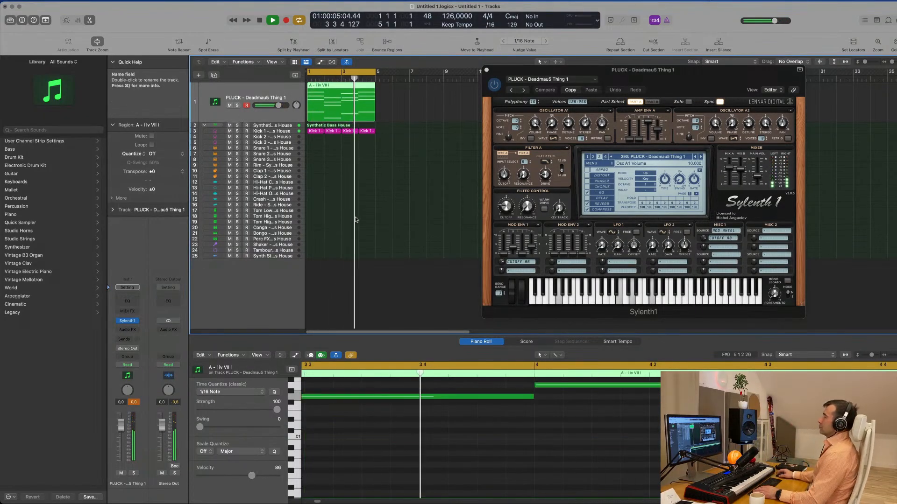
{"action": "left_click", "coordinate": [380, 203]}
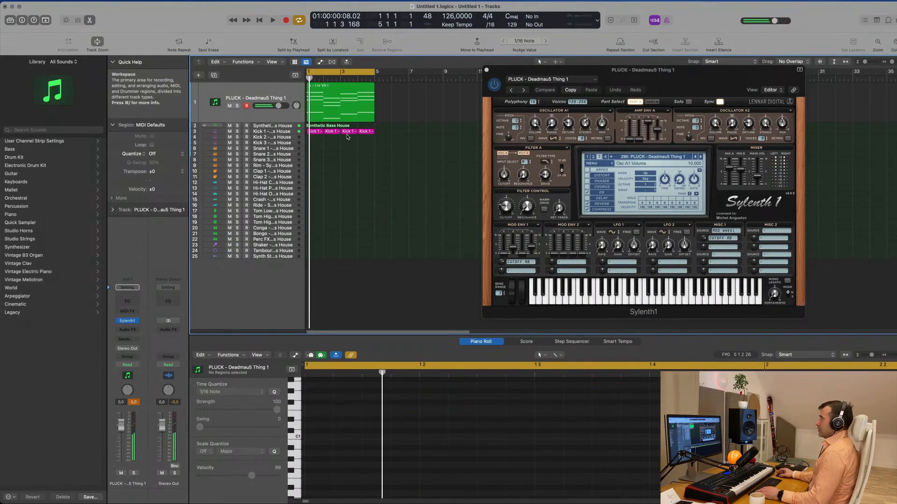
{"action": "left_click", "coordinate": [283, 132]}
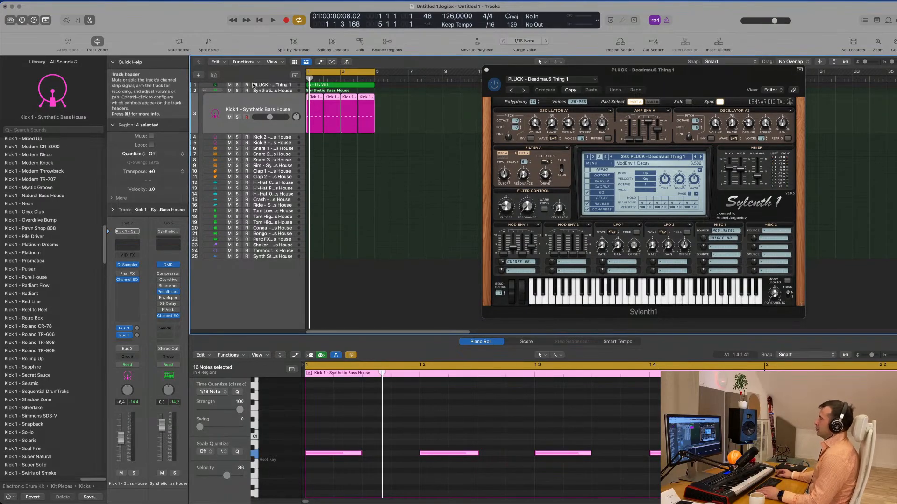
{"action": "left_click", "coordinate": [270, 86]}
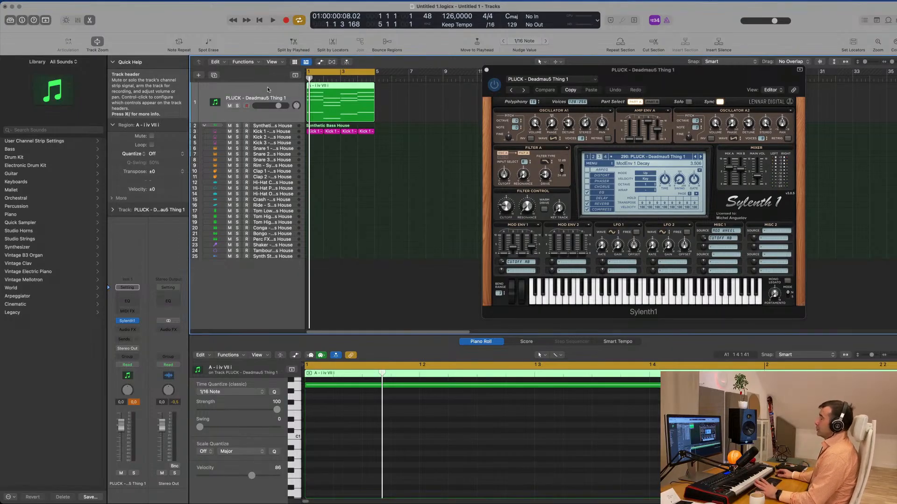
- Set the project key signature to A minor
{"action": "left_click", "coordinate": [509, 16]}
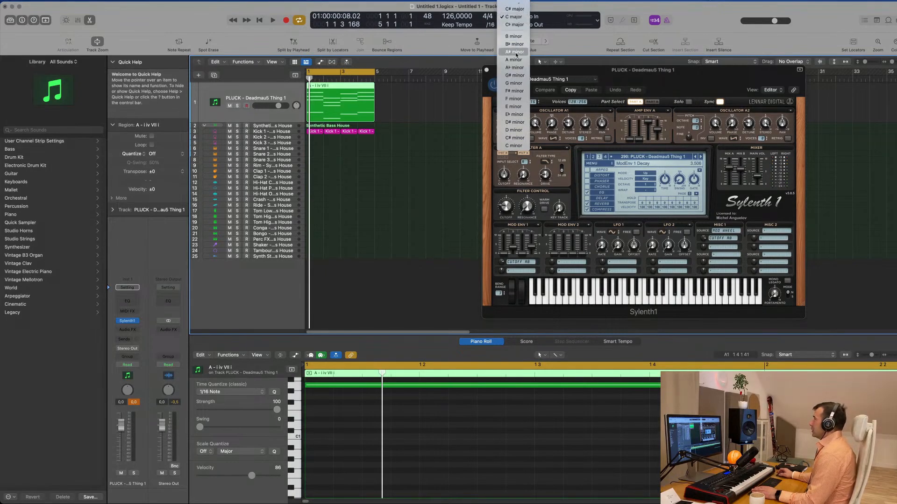
{"action": "left_click", "coordinate": [516, 52]}
{"action": "left_click", "coordinate": [515, 17]}
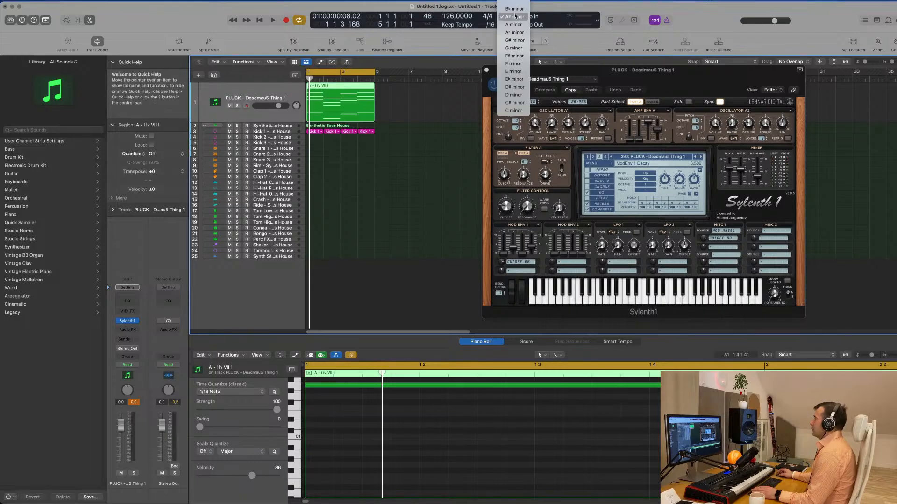
{"action": "left_click", "coordinate": [515, 25]}
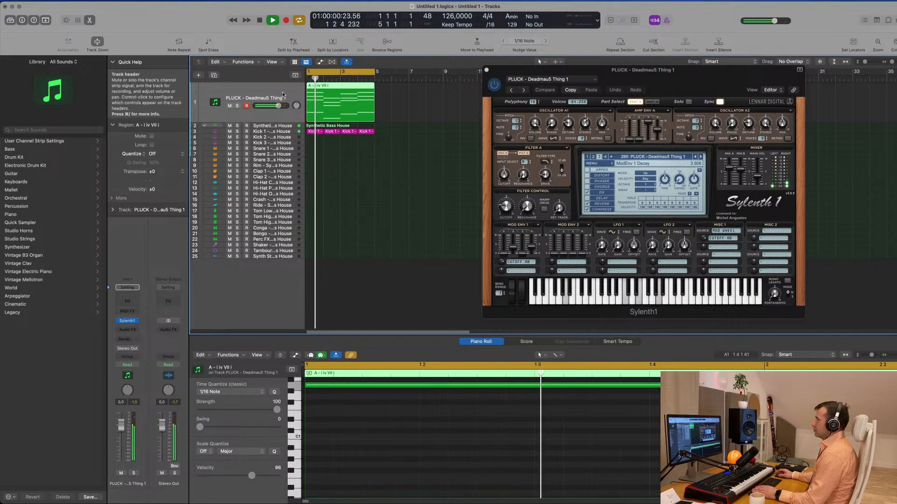
- Copy the pluck chord region to around bar 13 on the same track and show the original region's notes in the piano roll
{"action": "left_click_drag", "start_coordinate": [349, 87], "coordinate": [543, 85]}
{"action": "left_click", "coordinate": [341, 86]}
{"action": "scroll", "coordinate": [458, 456], "scroll_direction": "down", "scroll_amount": 10}
{"action": "scroll", "coordinate": [457, 456], "scroll_direction": "up", "scroll_amount": 5}
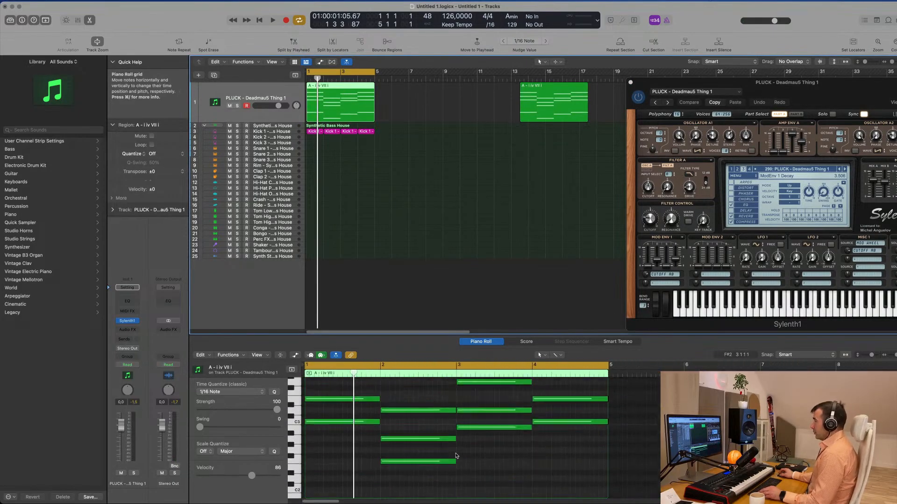
{"action": "scroll", "coordinate": [456, 457], "scroll_direction": "down", "scroll_amount": 4}
{"action": "scroll", "coordinate": [368, 432], "scroll_direction": "down", "scroll_amount": 4}
{"action": "scroll", "coordinate": [368, 432], "scroll_direction": "up", "scroll_amount": 3}
- Select all notes of the original pluck chord region and shorten them to one beat
{"action": "key", "text": "super+a"}
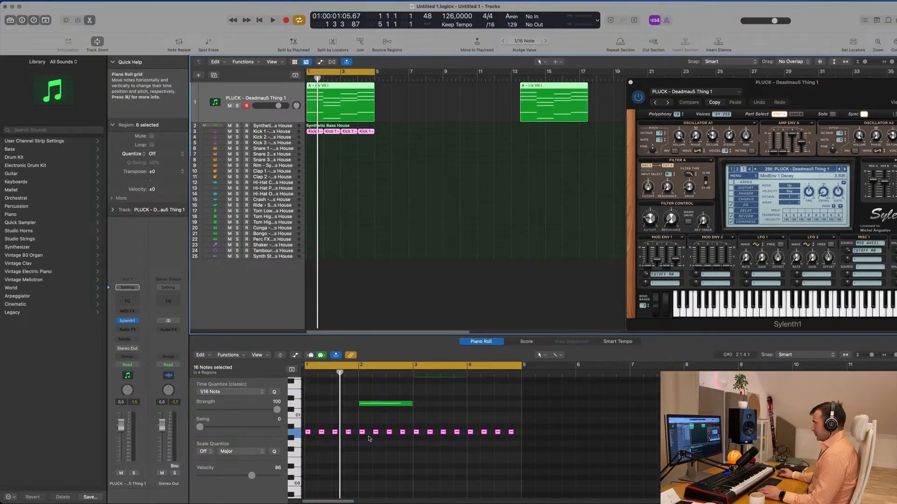
{"action": "left_click", "coordinate": [368, 168]}
{"action": "left_click", "coordinate": [359, 107]}
{"action": "scroll", "coordinate": [388, 402], "scroll_direction": "up", "scroll_amount": 5}
{"action": "scroll", "coordinate": [381, 417], "scroll_direction": "up", "scroll_amount": 4}
{"action": "key", "text": "super+a"}
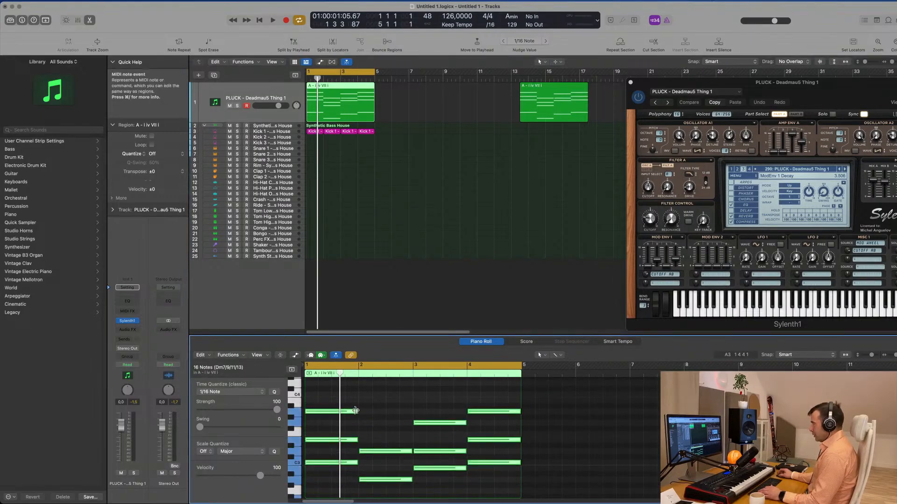
{"action": "left_click_drag", "start_coordinate": [357, 411], "coordinate": [318, 415]}
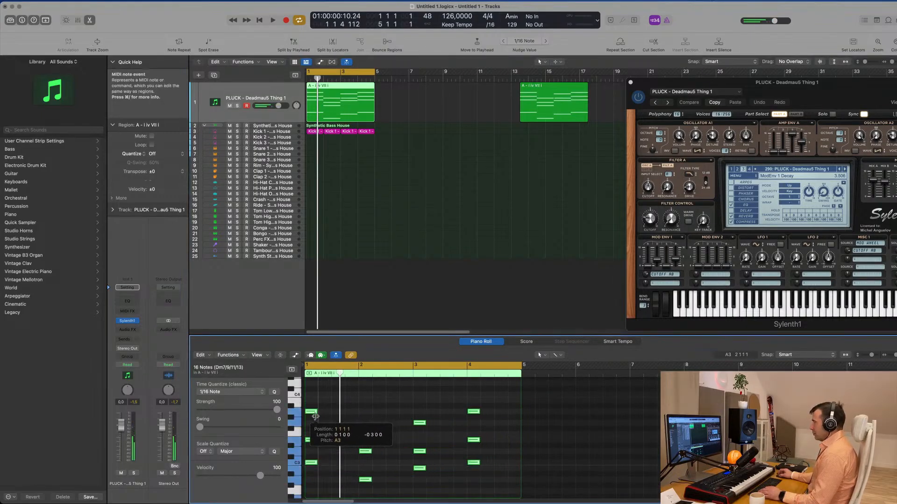
- Duplicate the one-beat chord notes so each bar of the pluck region holds four repeats
{"action": "scroll", "coordinate": [365, 414], "scroll_direction": "down", "scroll_amount": 5}
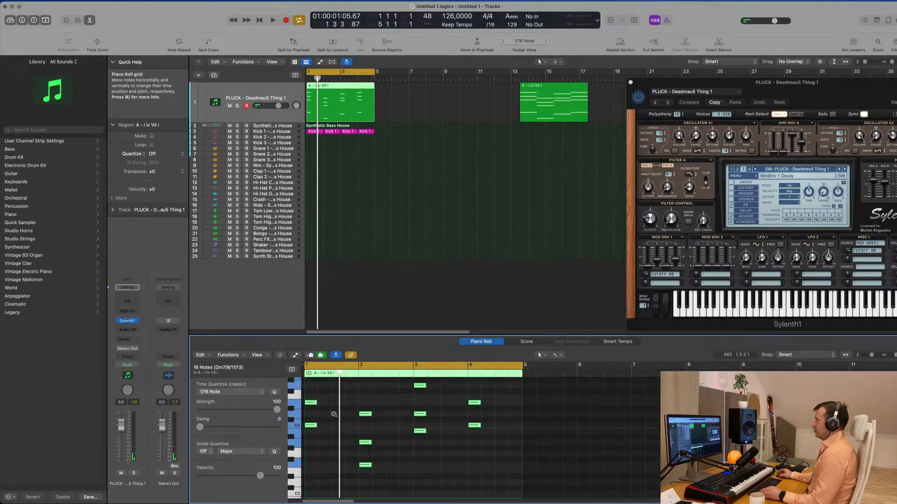
{"action": "scroll", "coordinate": [334, 416], "scroll_direction": "up", "scroll_amount": 3}
{"action": "scroll", "coordinate": [335, 418], "scroll_direction": "up", "scroll_amount": 5}
{"action": "scroll", "coordinate": [340, 428], "scroll_direction": "left", "scroll_amount": 2}
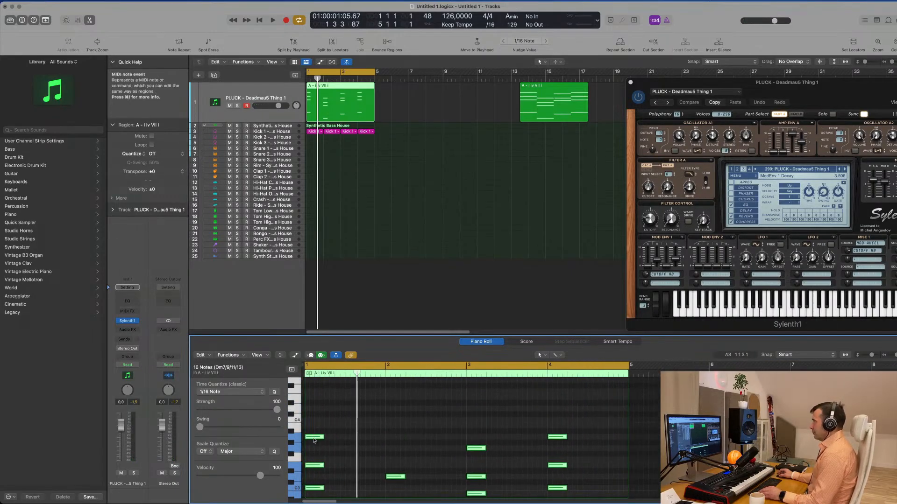
{"action": "left_click_drag", "start_coordinate": [320, 439], "coordinate": [372, 439]}
{"action": "left_click", "coordinate": [388, 202]}
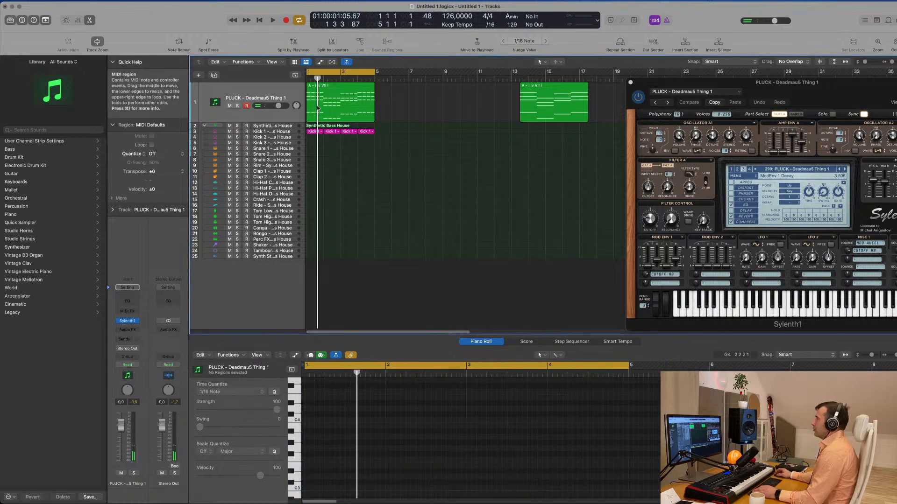
- Play back the four-per-bar chord pattern and move the Sylenth1 window into full view
{"action": "left_click", "coordinate": [270, 91]}
{"action": "key", "text": "space"}
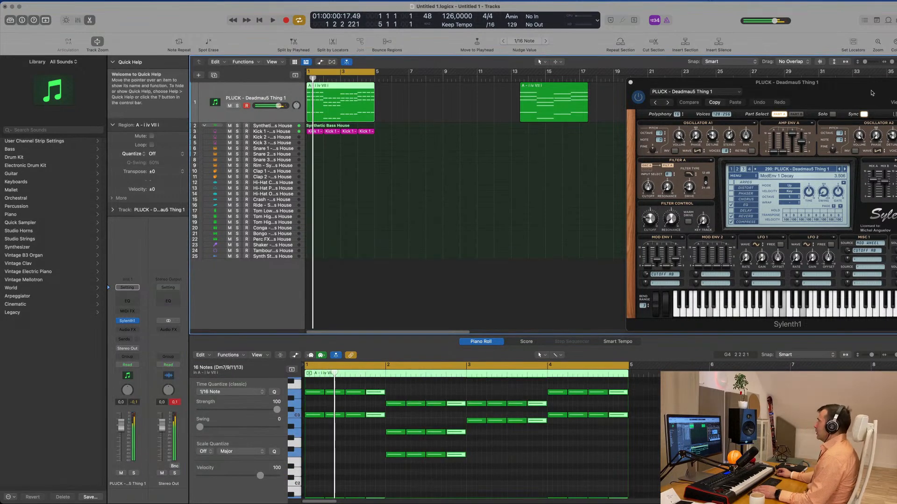
{"action": "left_click_drag", "start_coordinate": [848, 83], "coordinate": [579, 120]}
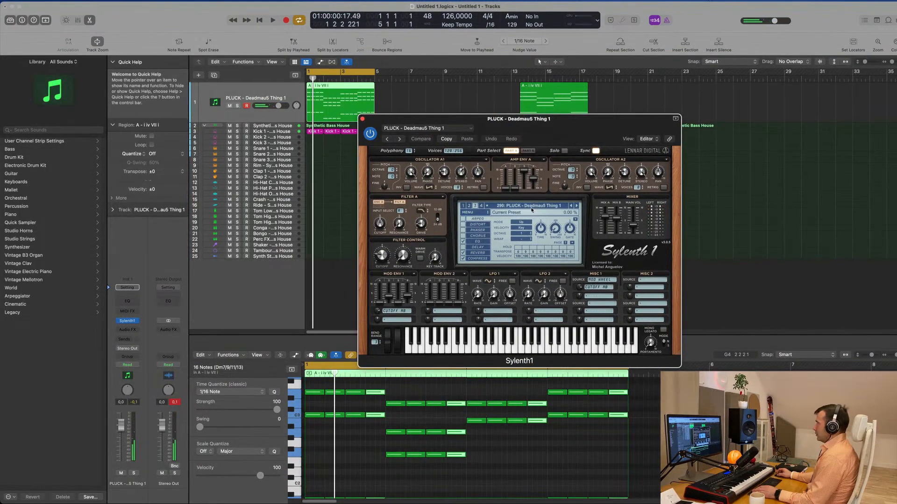
{"action": "left_click_drag", "start_coordinate": [570, 126], "coordinate": [590, 140]}
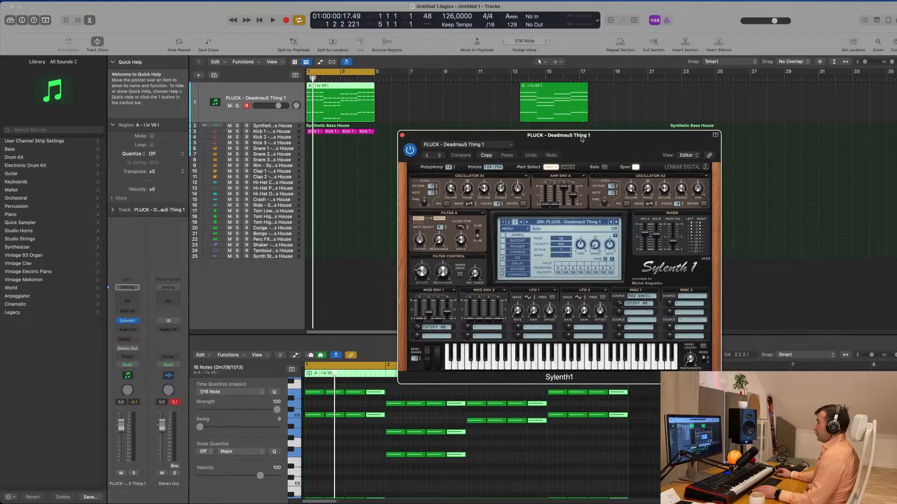
{"action": "key", "text": "space"}
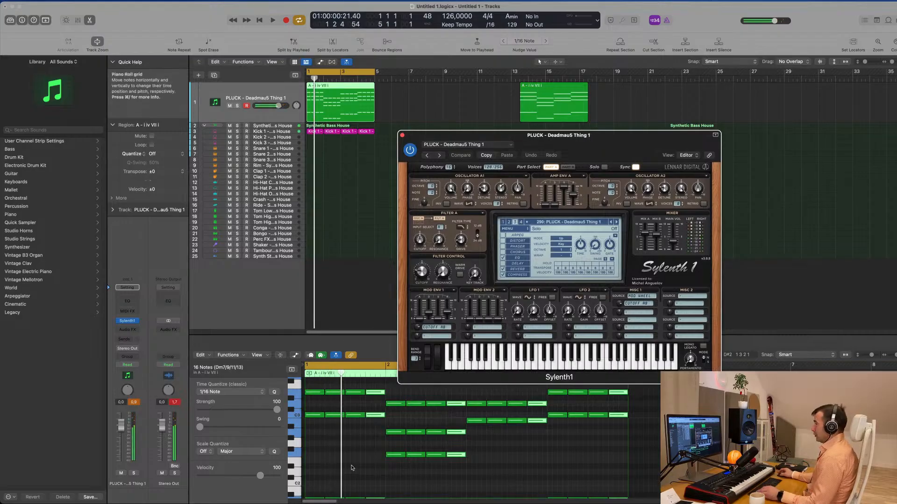
- Shorten all pluck chord notes to half a beat and duplicate them so each bar holds eight repeats
{"action": "left_click", "coordinate": [352, 469]}
{"action": "key", "text": "super+a"}
{"action": "scroll", "coordinate": [342, 434], "scroll_direction": "up", "scroll_amount": 5}
{"action": "scroll", "coordinate": [345, 427], "scroll_direction": "left", "scroll_amount": 3}
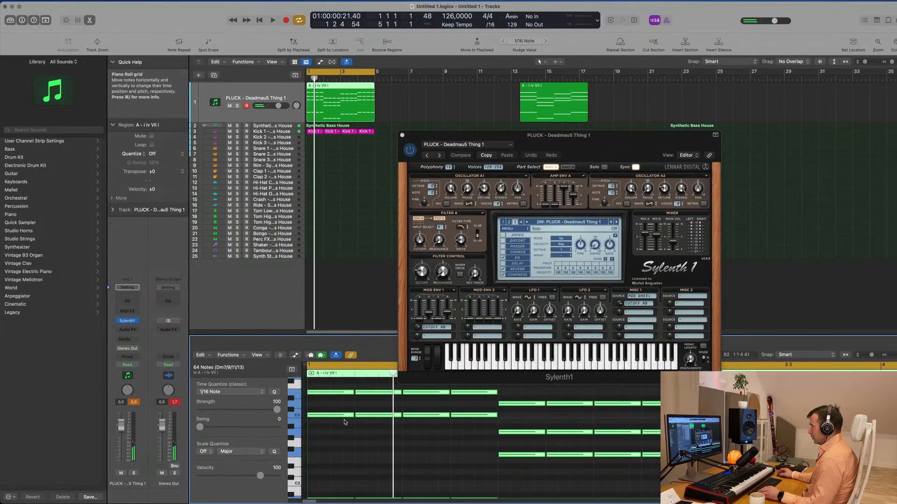
{"action": "mouse_move", "coordinate": [352, 415]}
{"action": "left_mouse_down"}
{"action": "mouse_move", "coordinate": [326, 417]}
{"action": "mouse_move", "coordinate": [340, 418]}
{"action": "left_mouse_up"}
{"action": "mouse_move", "coordinate": [616, 147]}
{"action": "left_mouse_down"}
{"action": "mouse_move", "coordinate": [580, 154]}
{"action": "mouse_move", "coordinate": [611, 153]}
{"action": "left_mouse_up"}
- Play the eighth-note chord pattern and lower the pluck track's volume to -12.0 dB
{"action": "key", "text": "space"}
{"action": "key", "text": "space"}
{"action": "left_click", "coordinate": [242, 89]}
{"action": "key", "text": "space"}
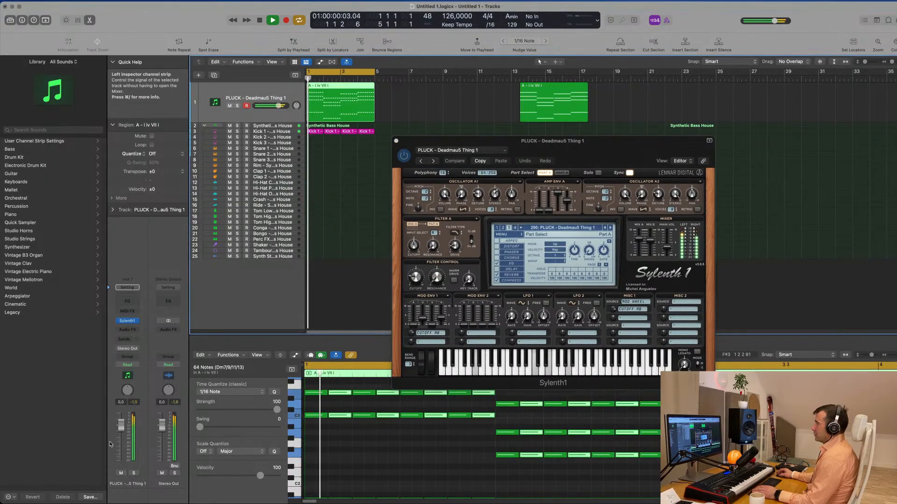
{"action": "left_click_drag", "start_coordinate": [279, 106], "coordinate": [266, 106]}
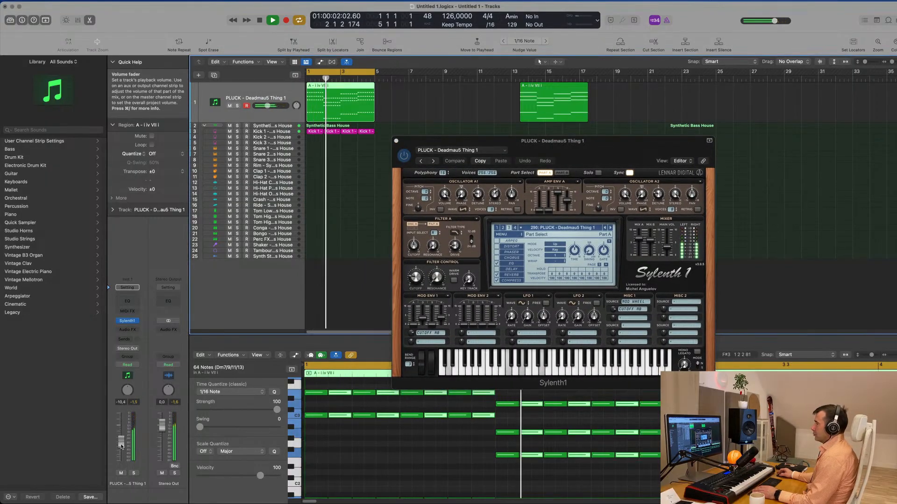
- Audition the neighbouring Sylenth1 pluck presets during playback and load PLUCK - Deadmau5 Thing 3
{"action": "left_click_drag", "start_coordinate": [585, 149], "coordinate": [537, 152]}
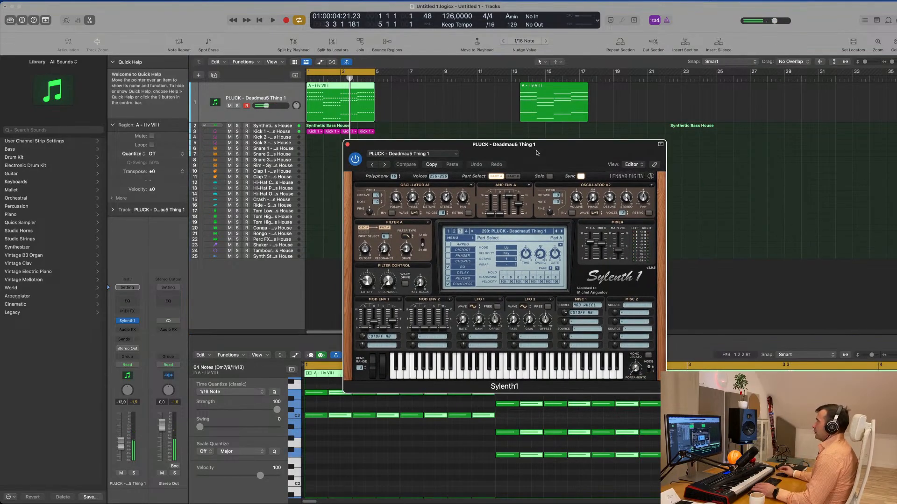
{"action": "left_click_drag", "start_coordinate": [543, 150], "coordinate": [508, 153]}
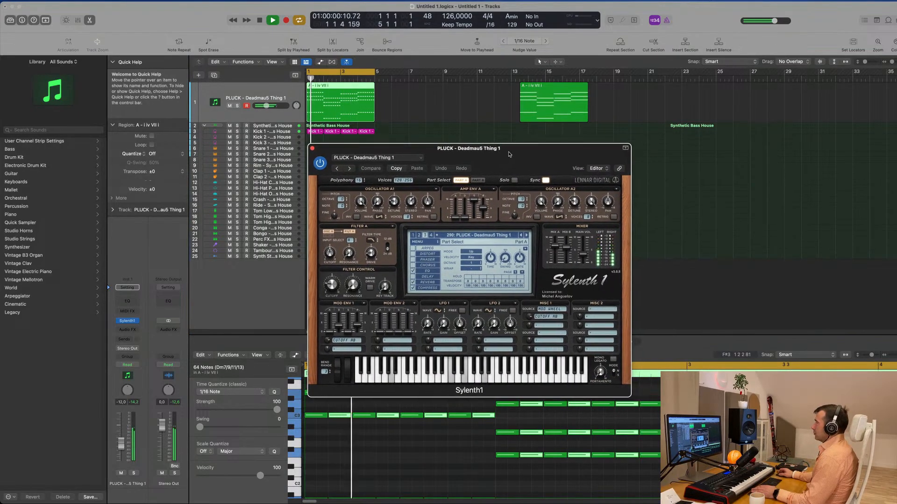
{"action": "left_click", "coordinate": [527, 235]}
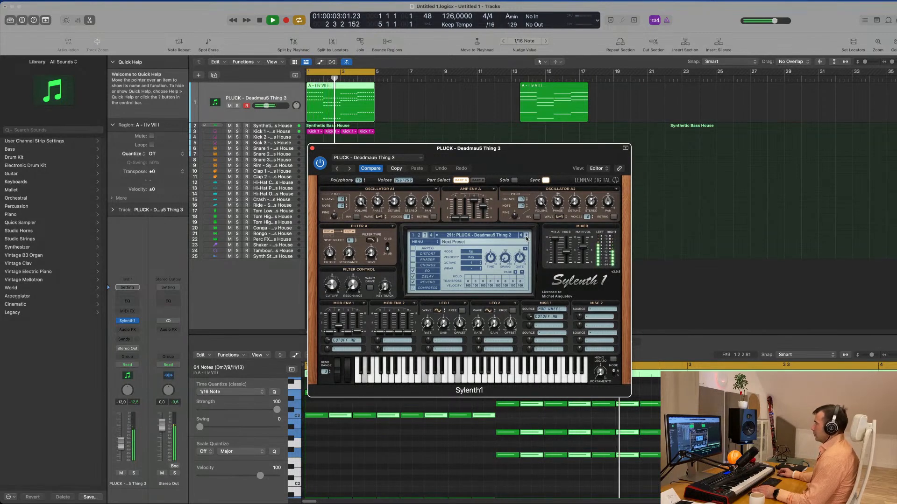
{"action": "key", "text": "space"}
{"action": "key", "text": "space"}
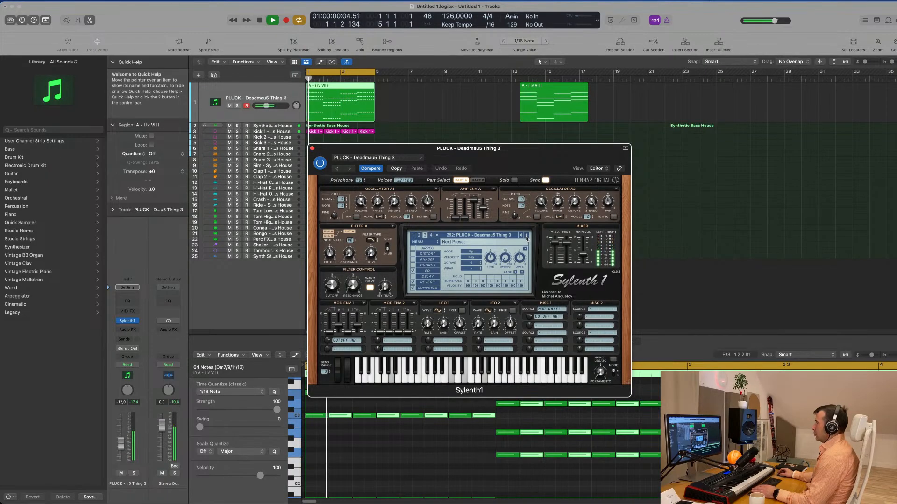
{"action": "left_click", "coordinate": [521, 236]}
{"action": "key", "text": "space"}
{"action": "key", "text": "space"}
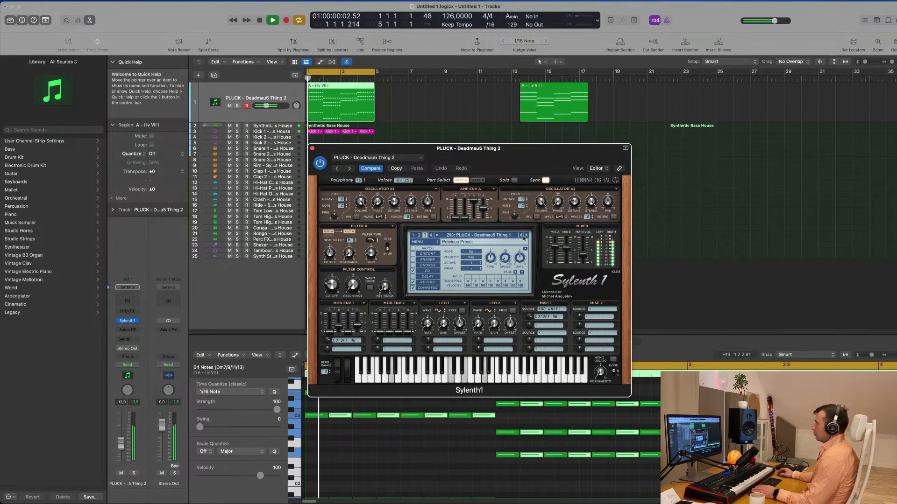
{"action": "left_click_drag", "start_coordinate": [517, 158], "coordinate": [534, 157]}
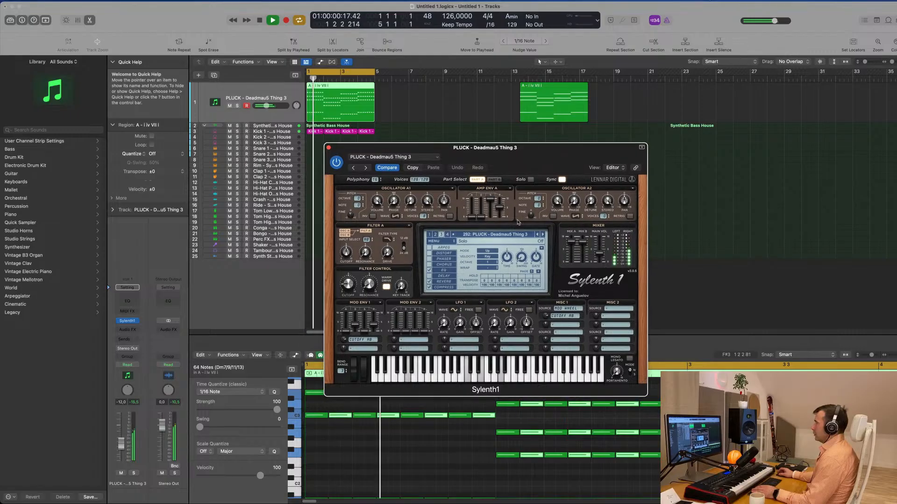
- Adjust the Sylenth1 filter cutoff slightly and play the pluck pattern again
{"action": "mouse_move", "coordinate": [350, 283]}
{"action": "left_mouse_down"}
{"action": "mouse_move", "coordinate": [351, 275]}
{"action": "mouse_move", "coordinate": [351, 287]}
{"action": "left_mouse_up"}
{"action": "key", "text": "space"}
{"action": "left_click_drag", "start_coordinate": [523, 155], "coordinate": [678, 147]}
{"action": "key", "text": "space"}
{"action": "key", "text": "space"}
- Lower the pluck track's volume to -14.0 dB during playback
{"action": "left_click", "coordinate": [125, 446]}
{"action": "left_click_drag", "start_coordinate": [125, 446], "coordinate": [125, 447]}
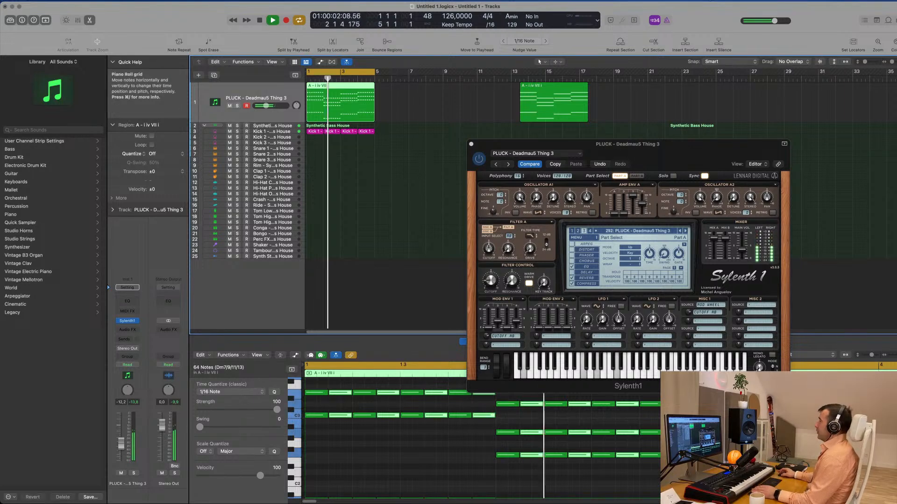
{"action": "left_click_drag", "start_coordinate": [677, 149], "coordinate": [635, 157]}
{"action": "left_click_drag", "start_coordinate": [266, 106], "coordinate": [265, 106]}
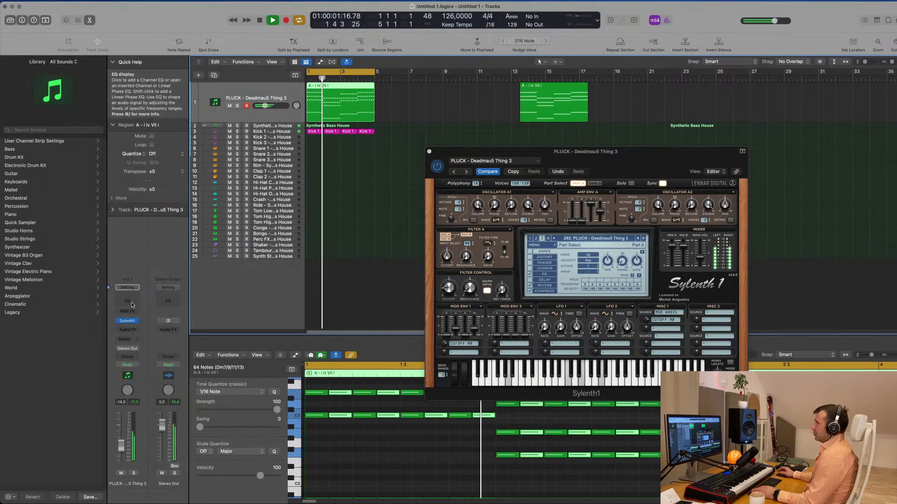
- Insert a stereo Compressor on the pluck track and side-chain it to Kick 1 - Synthetic Bass House (Inst 2)
{"action": "left_click", "coordinate": [127, 329]}
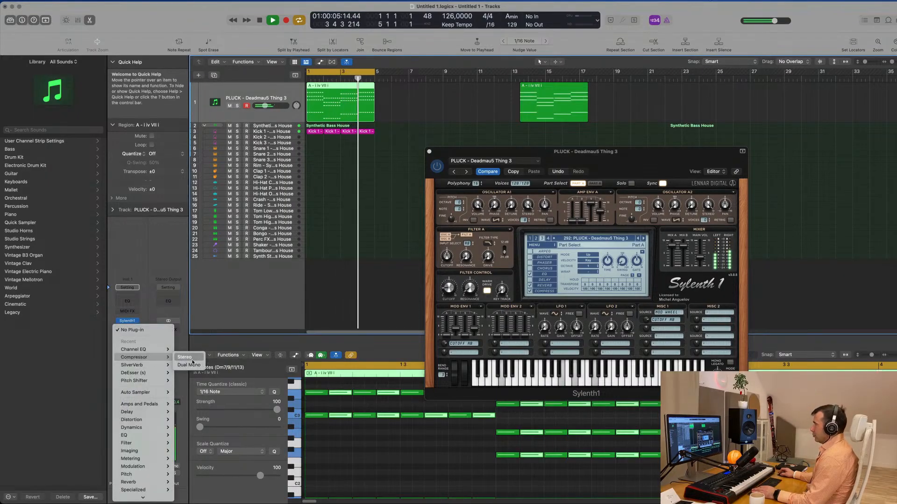
{"action": "left_click", "coordinate": [187, 358]}
{"action": "left_click", "coordinate": [667, 103]}
{"action": "mouse_move", "coordinate": [664, 115]}
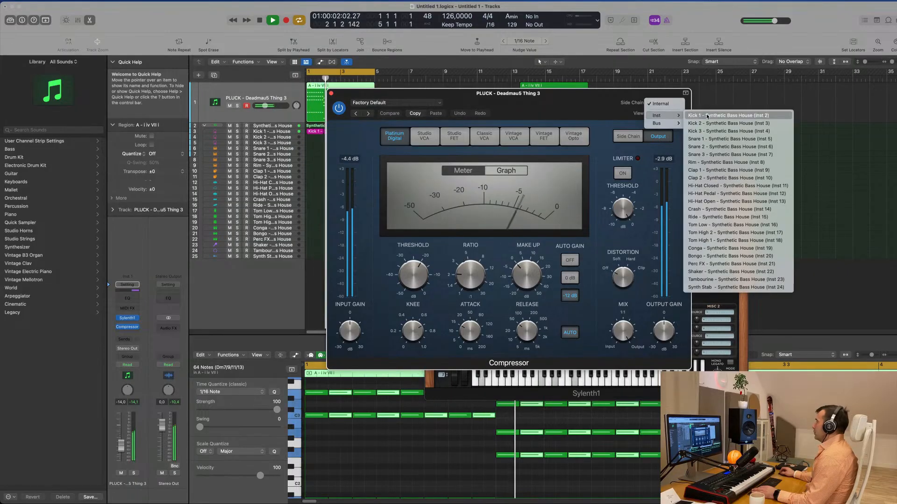
{"action": "left_click", "coordinate": [738, 115]}
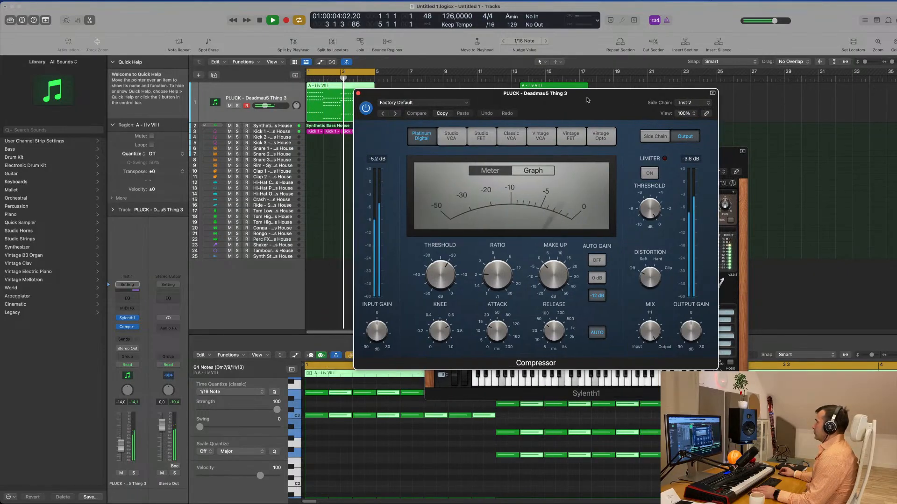
- Set the compressor's ratio to 4.1:1 and attack to 0.0 ms, lower its threshold and adjust the release manually
{"action": "left_click_drag", "start_coordinate": [495, 262], "coordinate": [496, 259]}
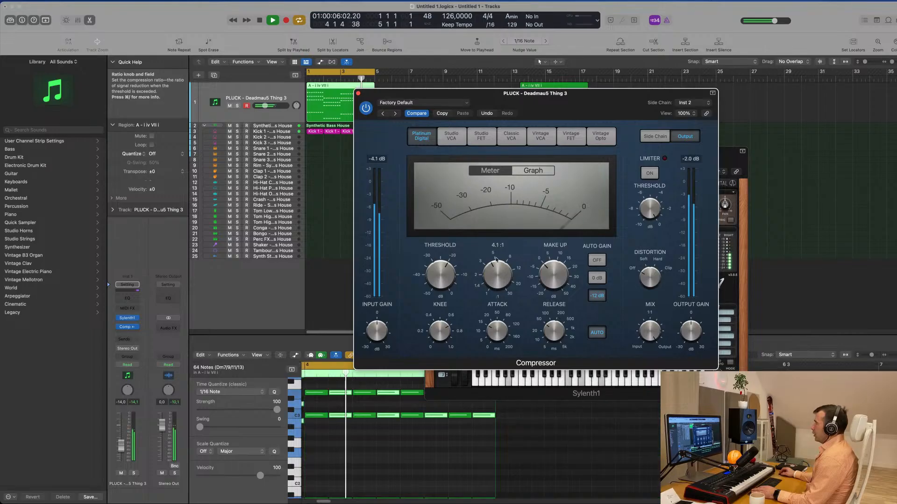
{"action": "left_click_drag", "start_coordinate": [442, 279], "coordinate": [443, 275]}
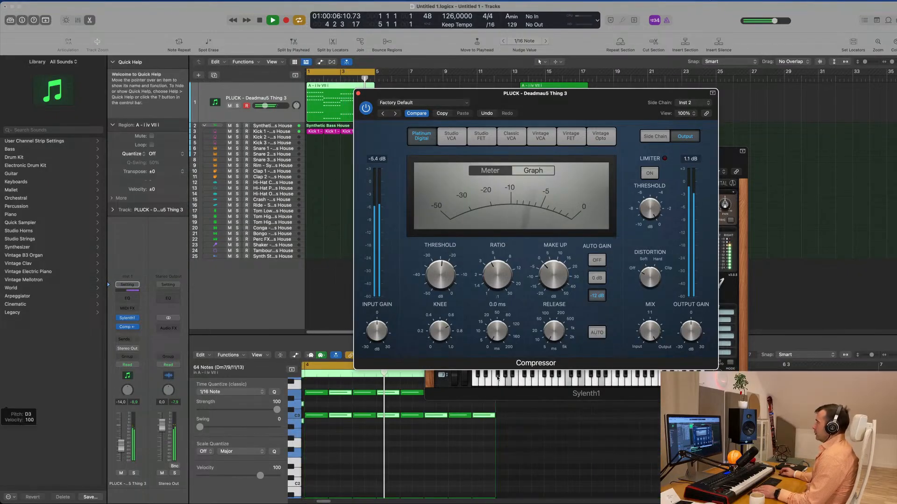
{"action": "left_click_drag", "start_coordinate": [556, 331], "coordinate": [556, 327]}
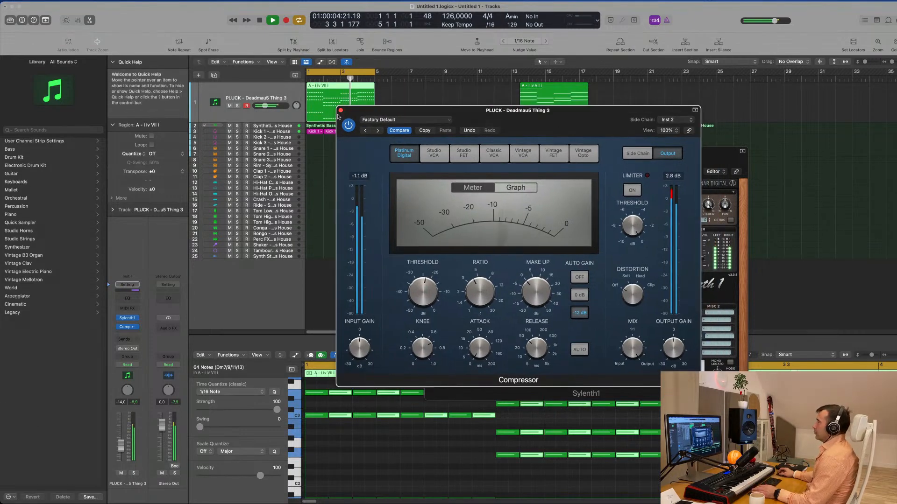
{"action": "key", "text": "super+w"}
- Duplicate the pluck track as a muted backup and copy the A - i iv VII i region onto it
{"action": "left_click_drag", "start_coordinate": [615, 151], "coordinate": [673, 143]}
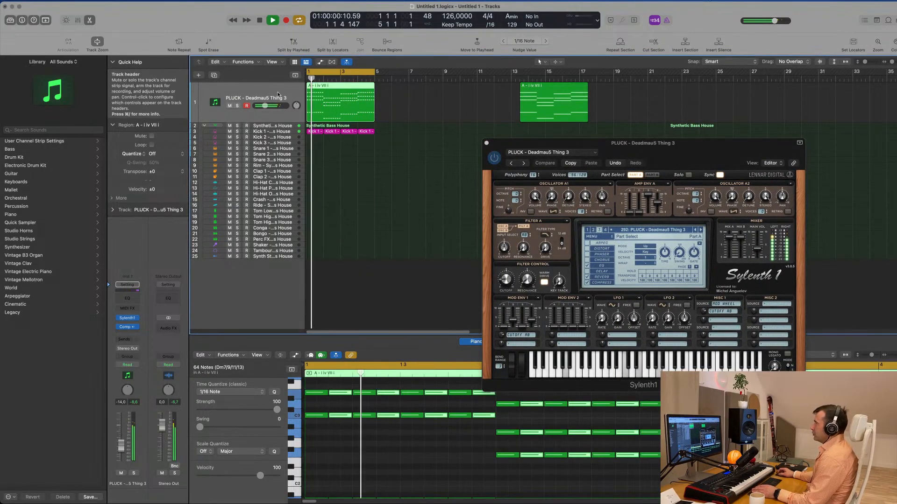
{"action": "left_click", "coordinate": [214, 76]}
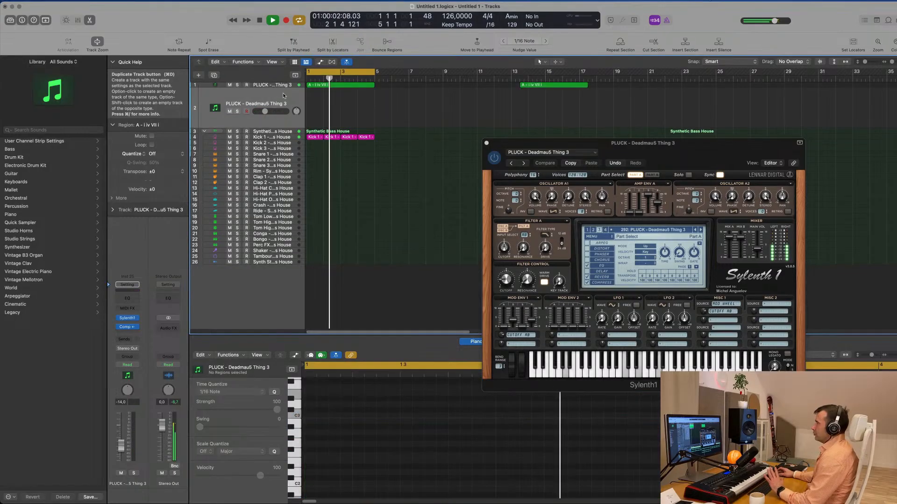
{"action": "left_click", "coordinate": [229, 112]}
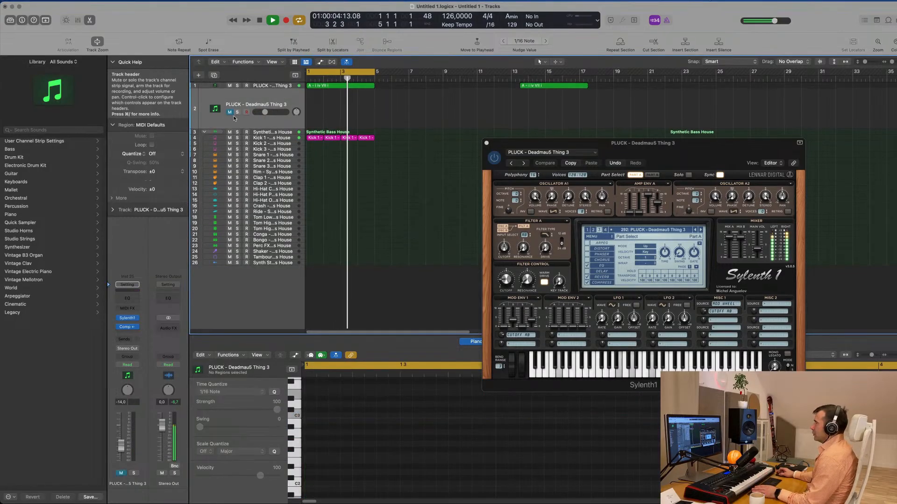
{"action": "left_click", "coordinate": [321, 87]}
{"action": "mouse_move", "coordinate": [321, 87]}
{"action": "left_mouse_down"}
{"action": "mouse_move", "coordinate": [305, 116]}
{"action": "mouse_move", "coordinate": [332, 86]}
{"action": "left_mouse_up"}
- Delete the low bass notes from the original pluck track's chord region
{"action": "left_click", "coordinate": [282, 87]}
{"action": "key", "text": "space"}
{"action": "left_click_drag", "start_coordinate": [280, 120], "coordinate": [280, 181]}
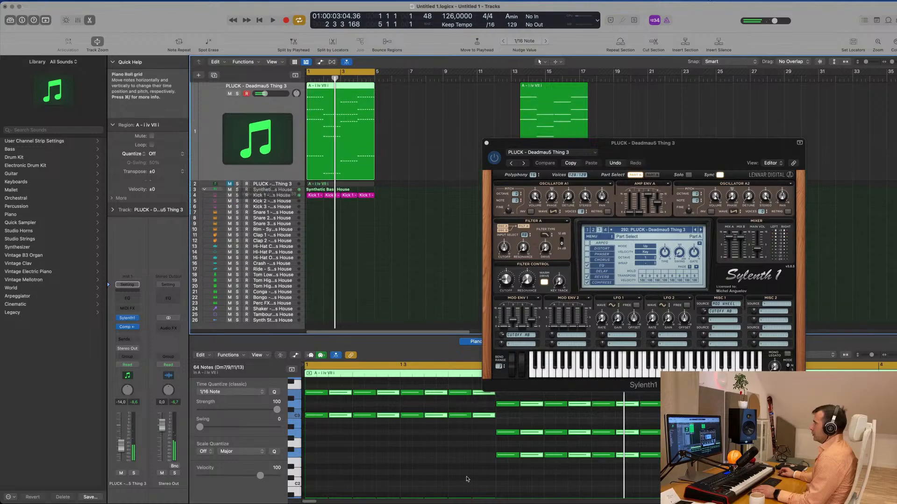
{"action": "scroll", "coordinate": [463, 473], "scroll_direction": "down", "scroll_amount": 2}
{"action": "scroll", "coordinate": [464, 473], "scroll_direction": "down", "scroll_amount": 3}
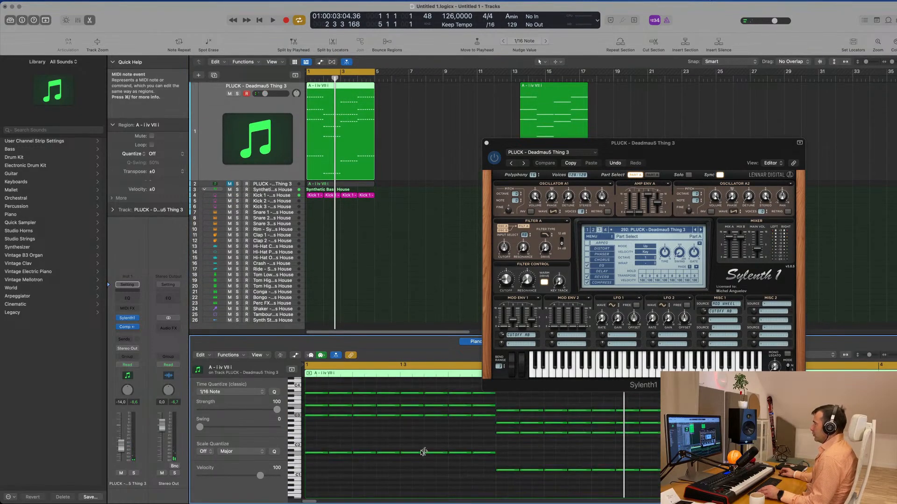
{"action": "left_click_drag", "start_coordinate": [320, 446], "coordinate": [841, 471]}
{"action": "scroll", "coordinate": [840, 471], "scroll_direction": "left", "scroll_amount": 3}
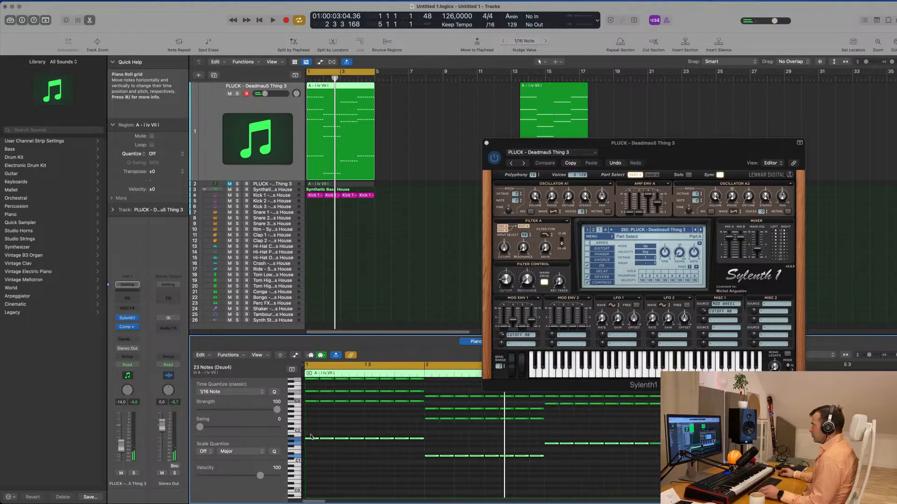
{"action": "key", "text": "Delete"}
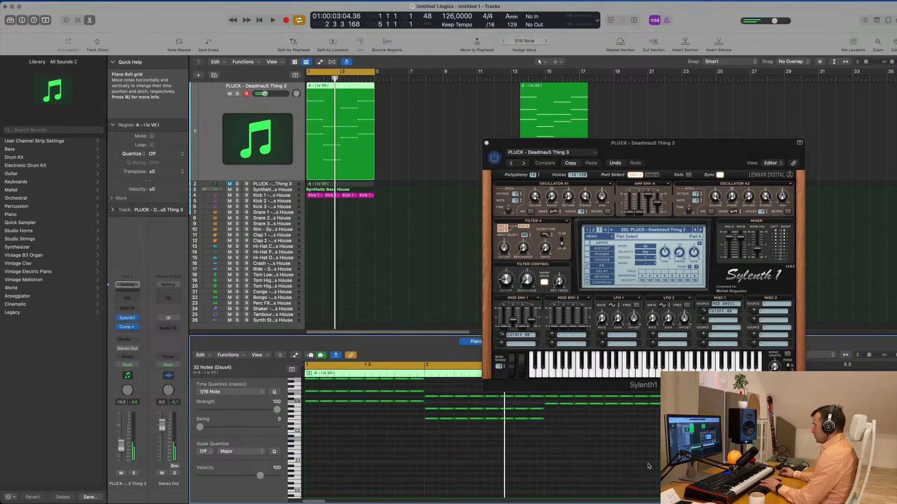
- Transpose all remaining chord notes down one octave and listen to the pattern
{"action": "key", "text": "super+a"}
{"action": "key", "text": "alt+shift+Down"}
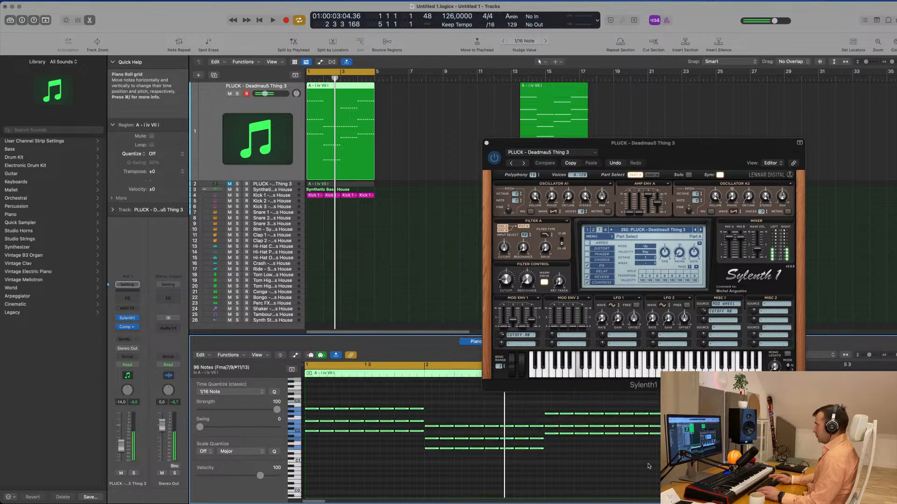
{"action": "left_click_drag", "start_coordinate": [702, 152], "coordinate": [679, 121]}
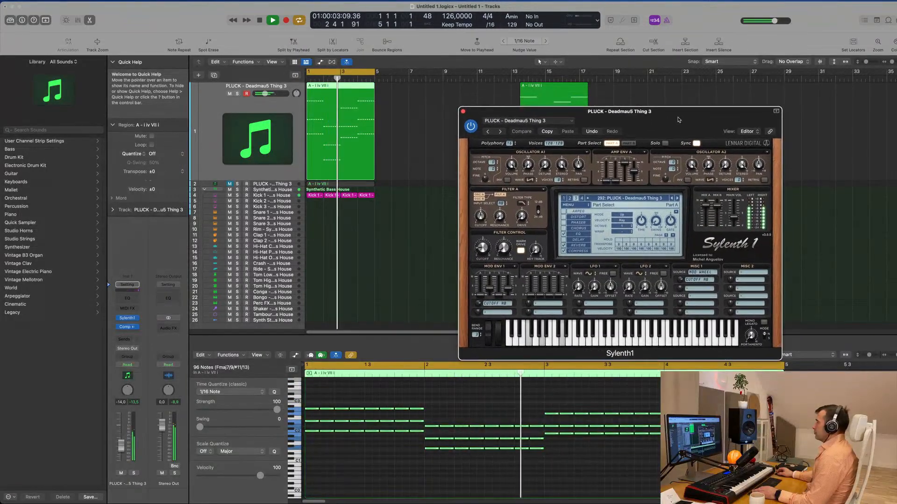
- Raise the chord notes back up one octave, undo the bass note deletion and play the pattern
{"action": "key", "text": "alt+shift+Up"}
{"action": "key", "text": "space"}
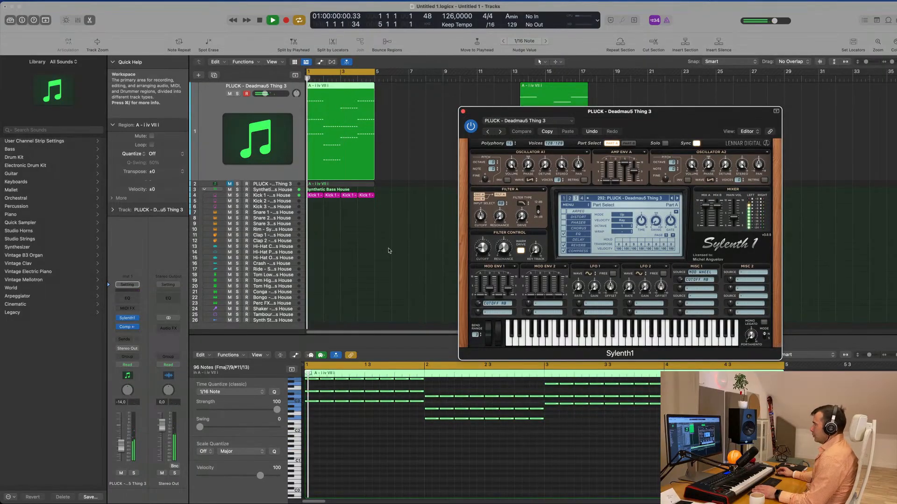
{"action": "key", "text": "super+z"}
{"action": "key", "text": "space"}
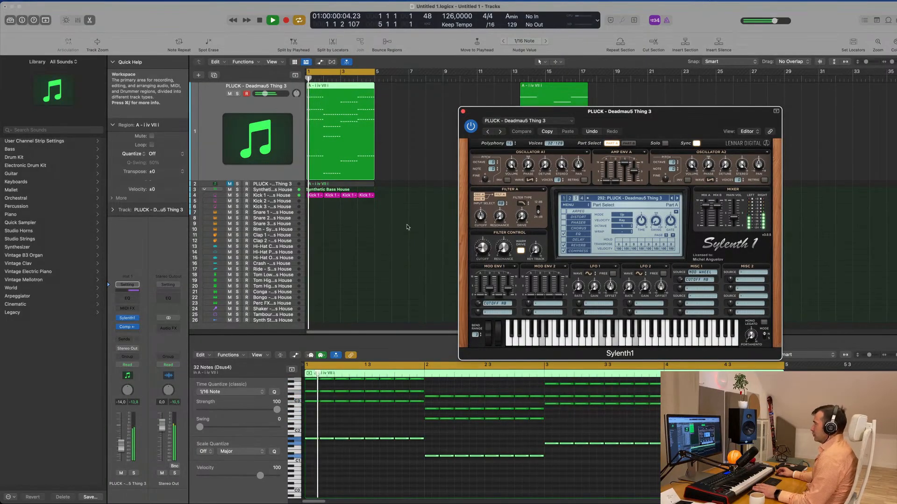
- Switch off the Sylenth1 reverb effect while auditioning the pluck pattern
{"action": "left_click_drag", "start_coordinate": [684, 113], "coordinate": [578, 164]}
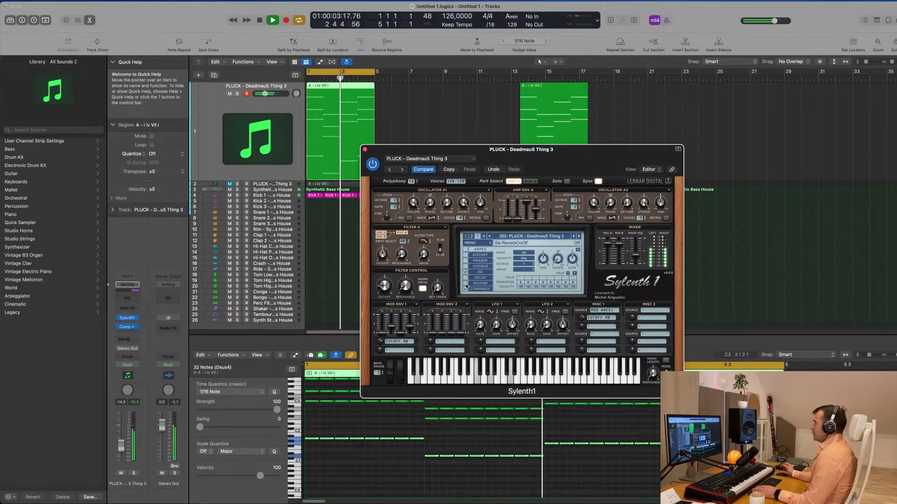
{"action": "left_click_drag", "start_coordinate": [580, 152], "coordinate": [549, 156]}
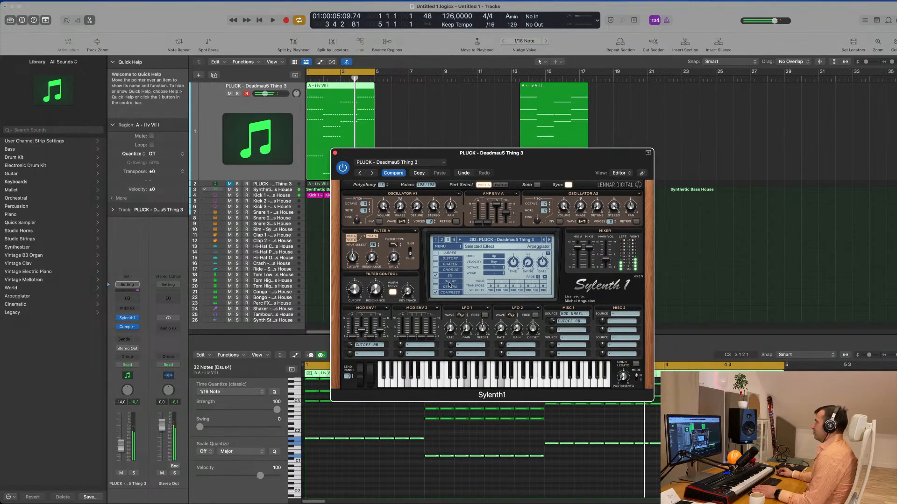
{"action": "key", "text": "space"}
{"action": "left_click_drag", "start_coordinate": [495, 152], "coordinate": [565, 128]}
- Set the release of Sylenth1's amp envelope A to 5.445 while auditioning the pattern
{"action": "left_click", "coordinate": [214, 158]}
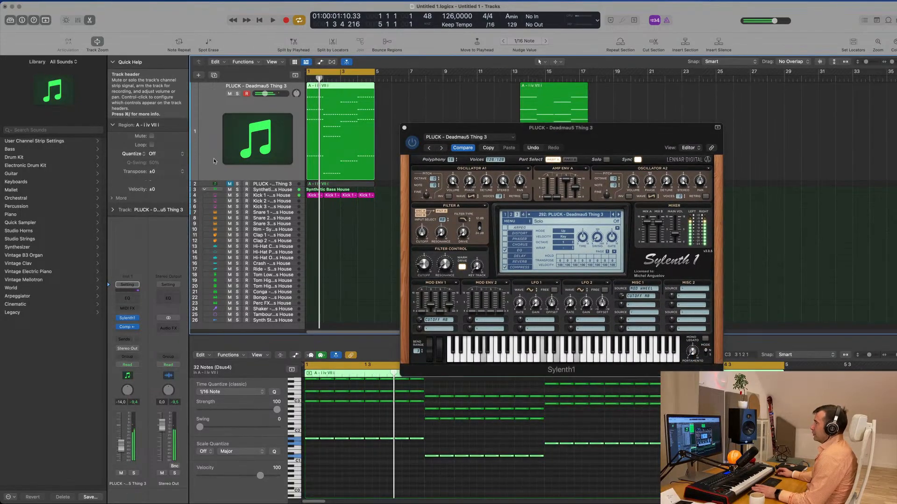
{"action": "left_click_drag", "start_coordinate": [607, 128], "coordinate": [693, 134]}
{"action": "left_click", "coordinate": [210, 166]}
{"action": "key", "text": "space"}
- Insert a stereo Vintage Tube EQ after the compressor on the pluck track and load its Big Synth preset
{"action": "left_click", "coordinate": [133, 333]}
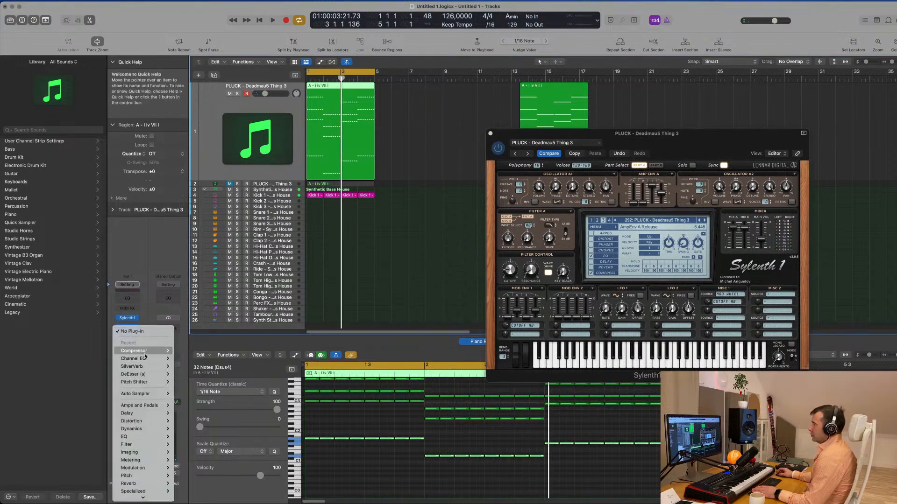
{"action": "scroll", "coordinate": [150, 443], "scroll_direction": "down", "scroll_amount": 1}
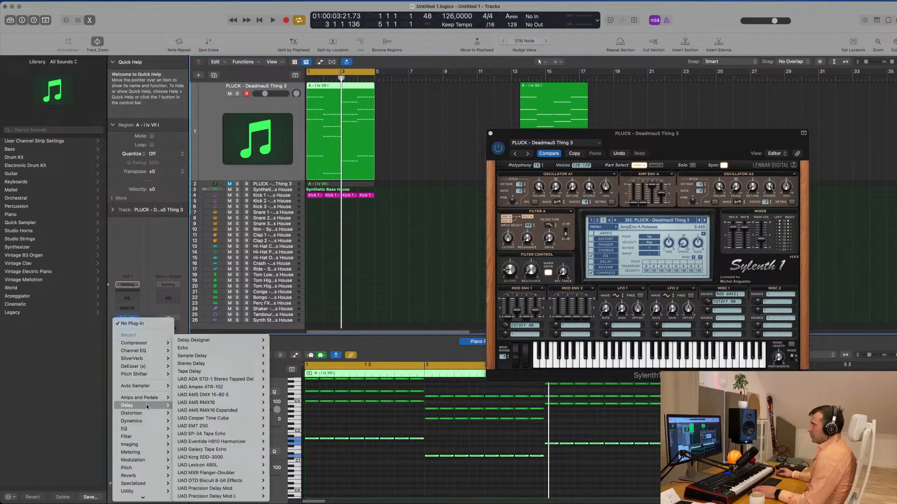
{"action": "mouse_move", "coordinate": [147, 431]}
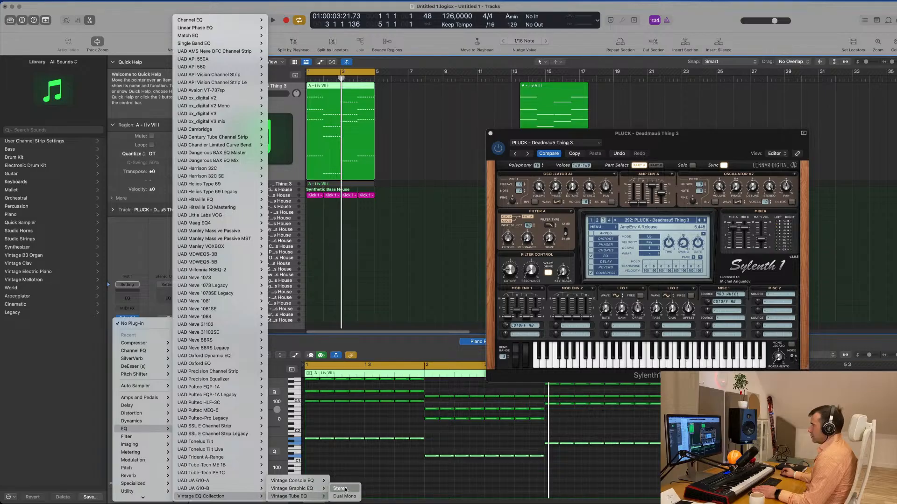
{"action": "left_click", "coordinate": [345, 490]}
{"action": "left_click", "coordinate": [352, 104]}
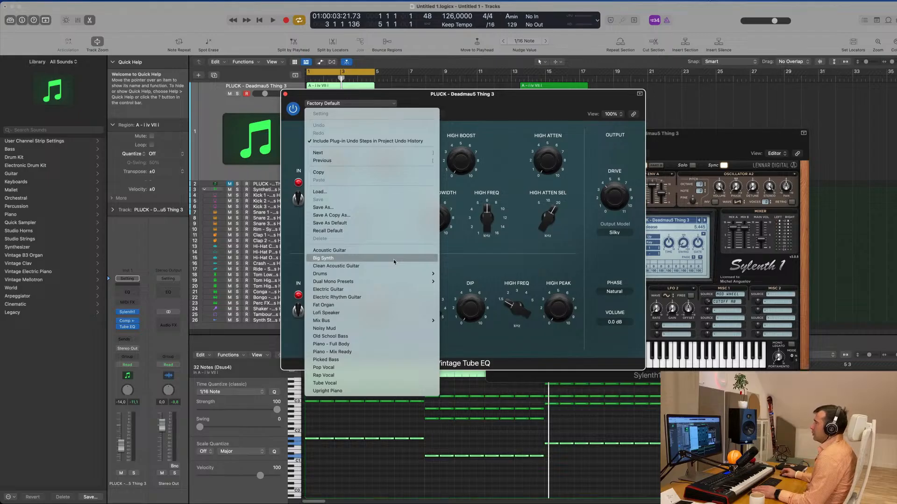
{"action": "left_click", "coordinate": [555, 87]}
- Play the pattern and compare the pluck sound with the Vintage Tube EQ bypassed and active
{"action": "left_click_drag", "start_coordinate": [520, 98], "coordinate": [650, 145]}
{"action": "key", "text": "space"}
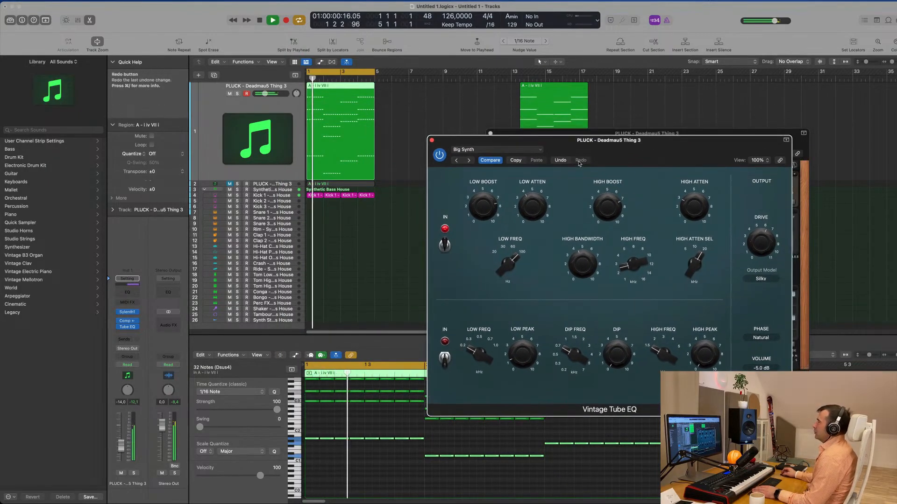
{"action": "left_click", "coordinate": [440, 159]}
{"action": "left_click_drag", "start_coordinate": [624, 141], "coordinate": [483, 147]}
{"action": "key", "text": "space"}
{"action": "left_click", "coordinate": [380, 157]}
- Play the pattern and lower the pluck track's volume to -18.0 dB
{"action": "key", "text": "space"}
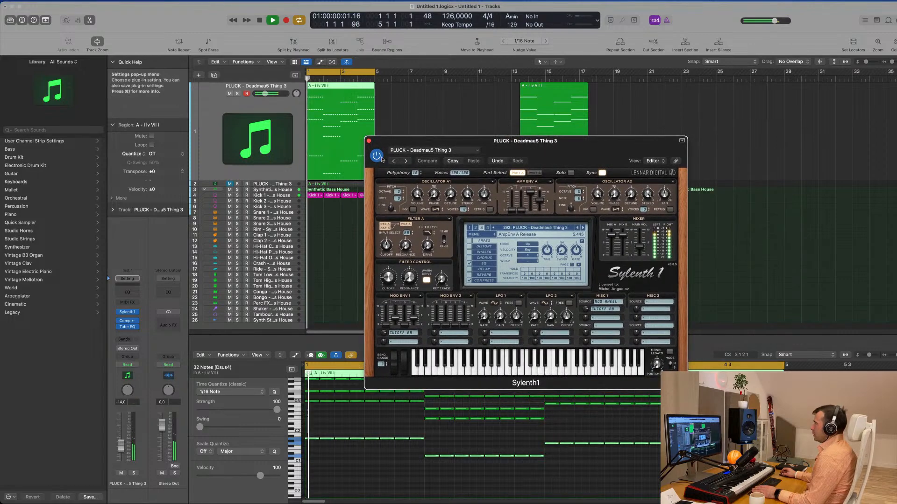
{"action": "key", "text": "space"}
{"action": "left_click_drag", "start_coordinate": [121, 446], "coordinate": [121, 451]}
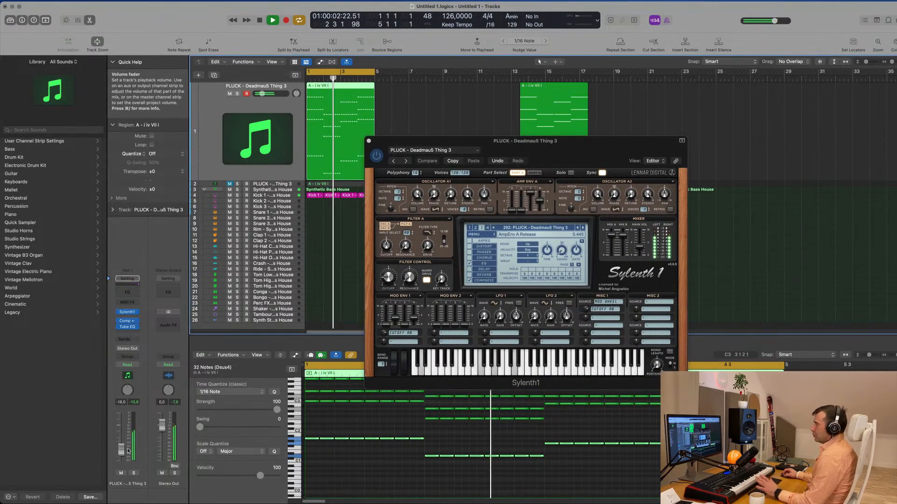
- Add a Bus 4 send to the pluck track and insert a stereo SilverVerb on Aux 4
{"action": "left_click", "coordinate": [127, 340]}
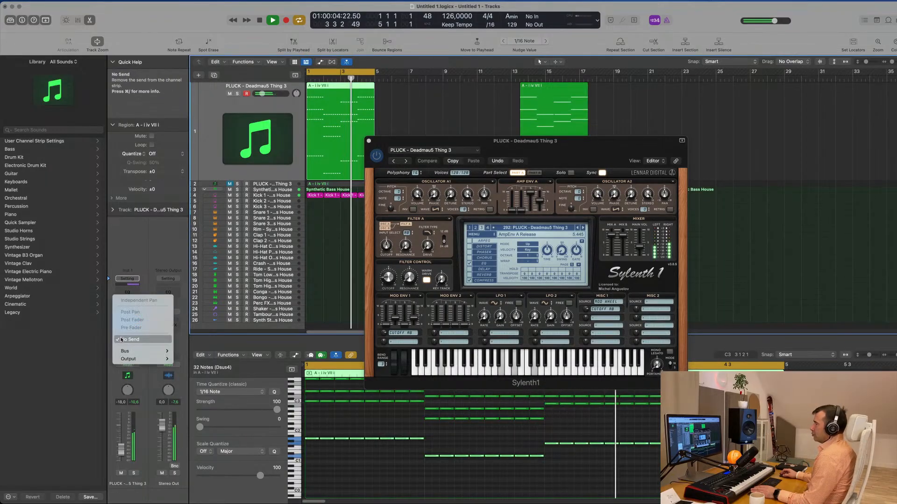
{"action": "mouse_move", "coordinate": [140, 351]}
{"action": "left_click", "coordinate": [209, 219]}
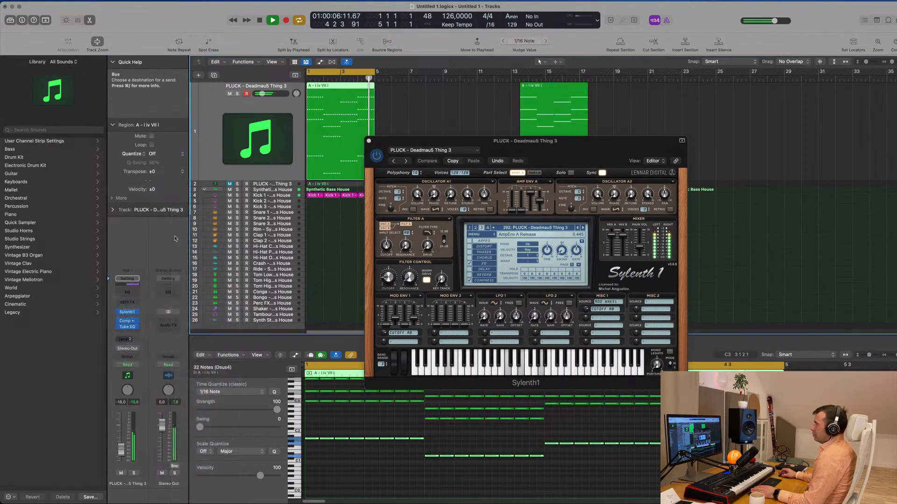
{"action": "left_click", "coordinate": [169, 322]}
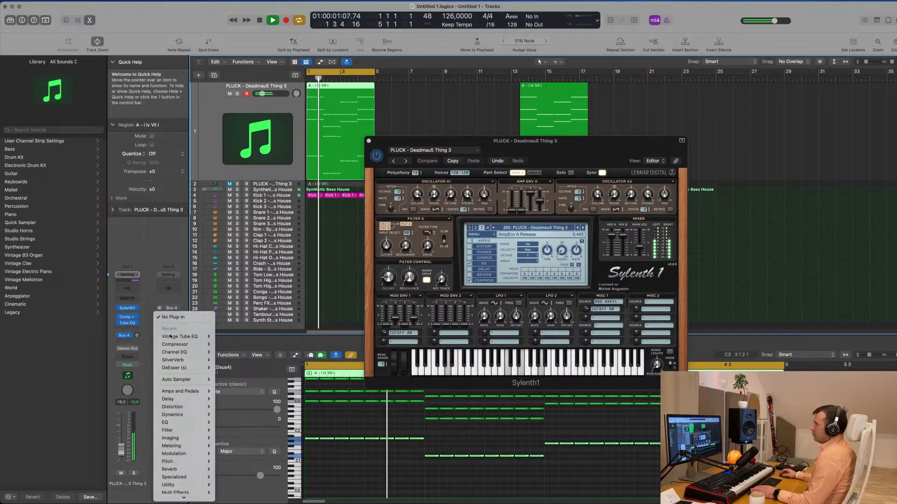
{"action": "mouse_move", "coordinate": [183, 360]}
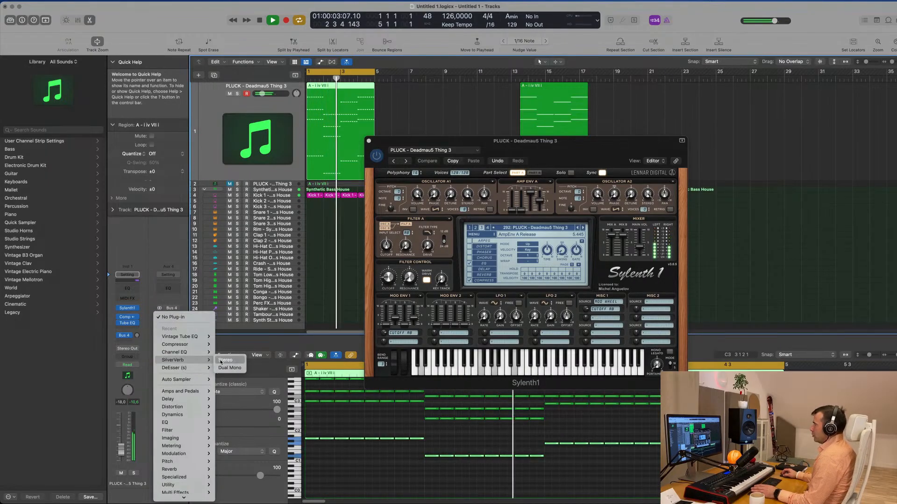
{"action": "left_click", "coordinate": [229, 361]}
{"action": "left_click_drag", "start_coordinate": [422, 94], "coordinate": [446, 98]}
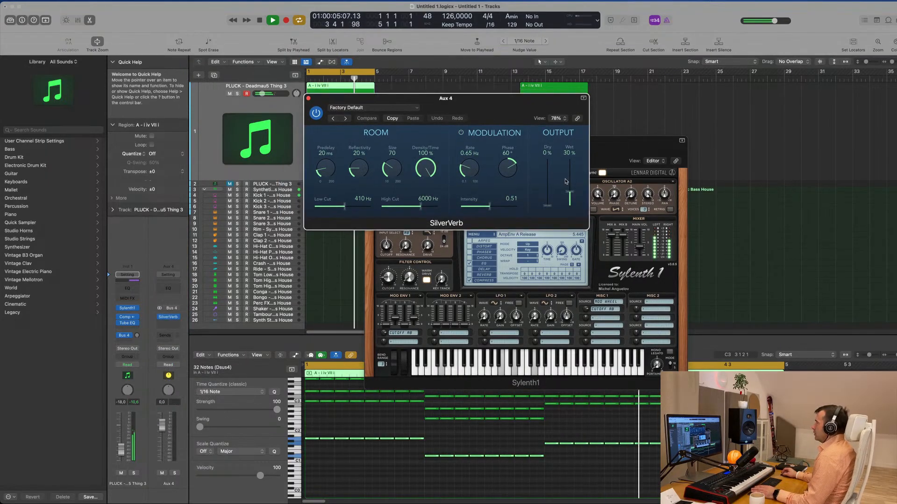
- Load the grandiose preset in SilverVerb and raise the pluck track's Bus 4 send to about -6.6 dB
{"action": "left_click", "coordinate": [371, 108]}
{"action": "left_click", "coordinate": [422, 254]}
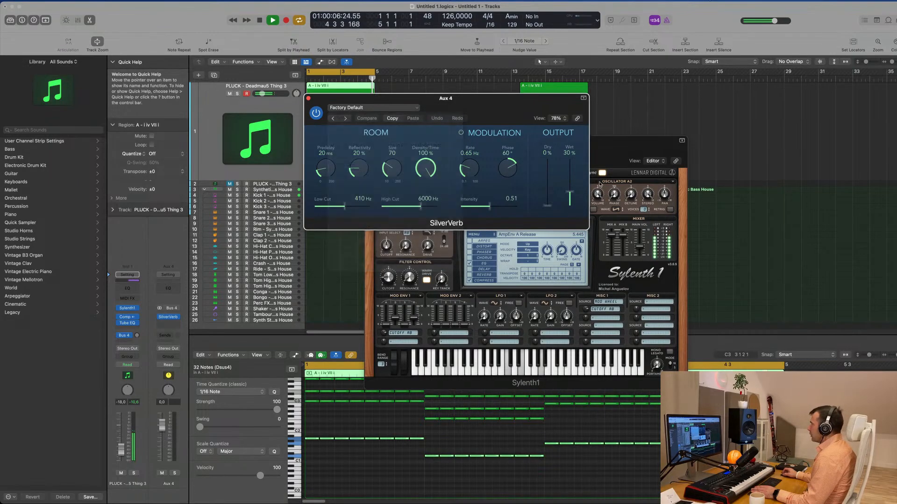
{"action": "left_click_drag", "start_coordinate": [560, 98], "coordinate": [616, 96]}
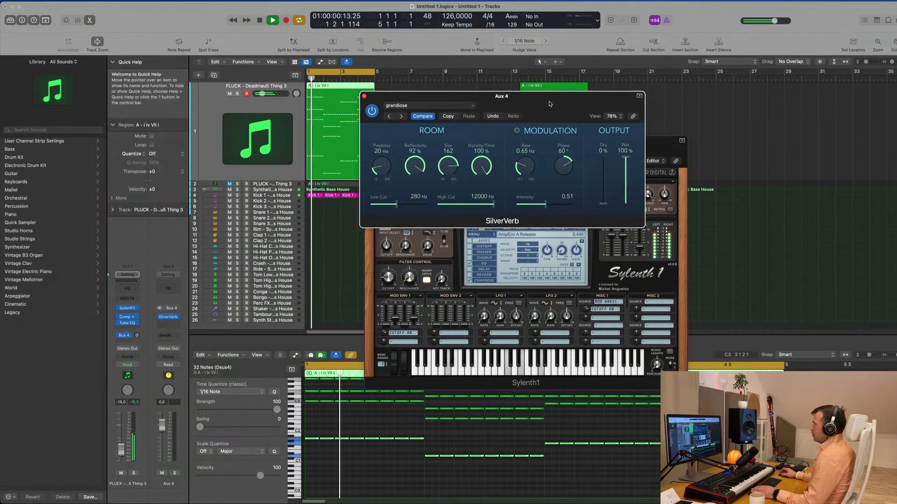
{"action": "left_click_drag", "start_coordinate": [137, 335], "coordinate": [143, 315]}
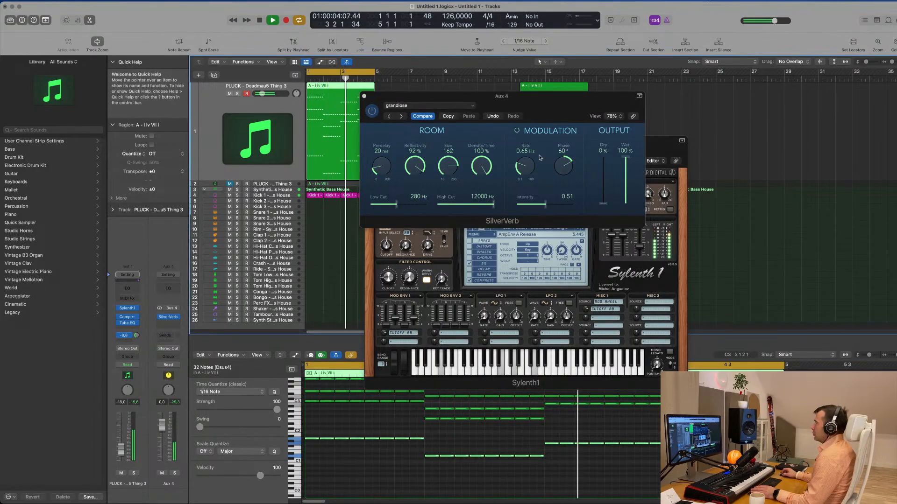
- Add a Channel EQ to Aux 4 and set its low cut to 220 Hz and high cut to 1460 Hz
{"action": "left_click", "coordinate": [169, 288]}
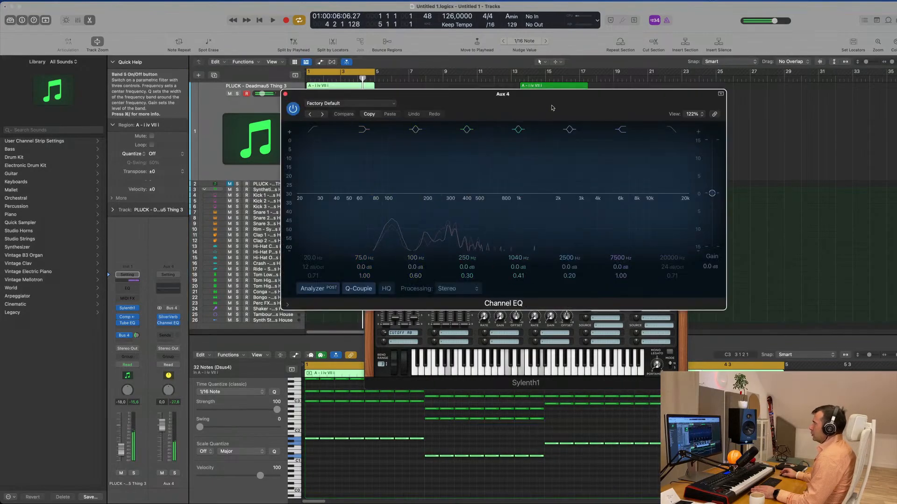
{"action": "left_click", "coordinate": [334, 144]}
{"action": "left_click_drag", "start_coordinate": [337, 181], "coordinate": [450, 179]}
{"action": "left_click_drag", "start_coordinate": [448, 225], "coordinate": [451, 215]}
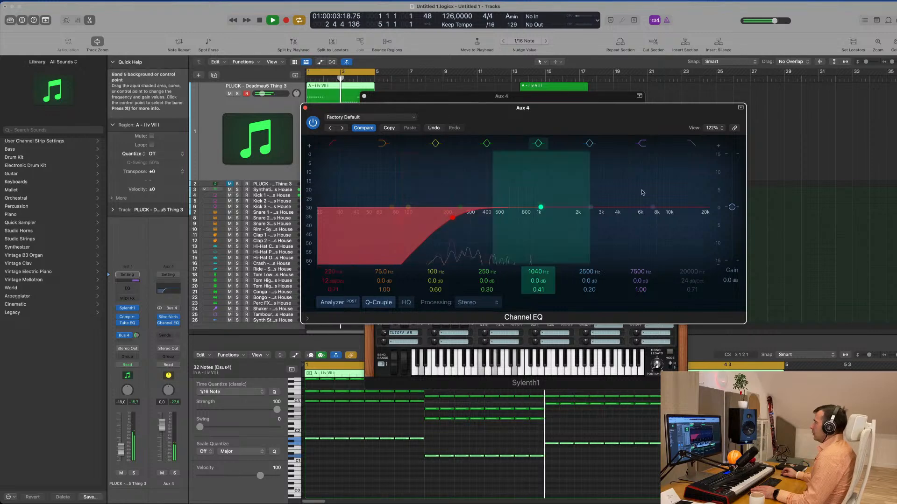
{"action": "left_click_drag", "start_coordinate": [698, 208], "coordinate": [547, 214]}
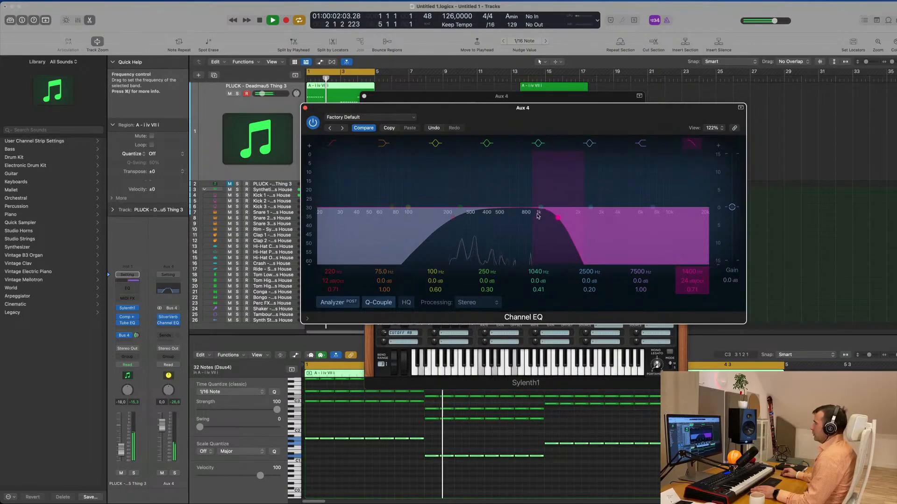
{"action": "left_click_drag", "start_coordinate": [569, 216], "coordinate": [541, 217]}
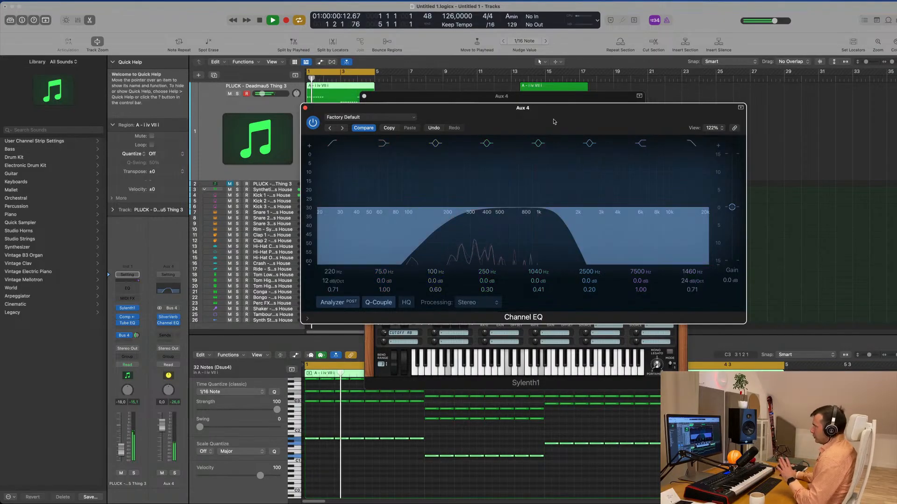
{"action": "left_click_drag", "start_coordinate": [557, 119], "coordinate": [578, 134]}
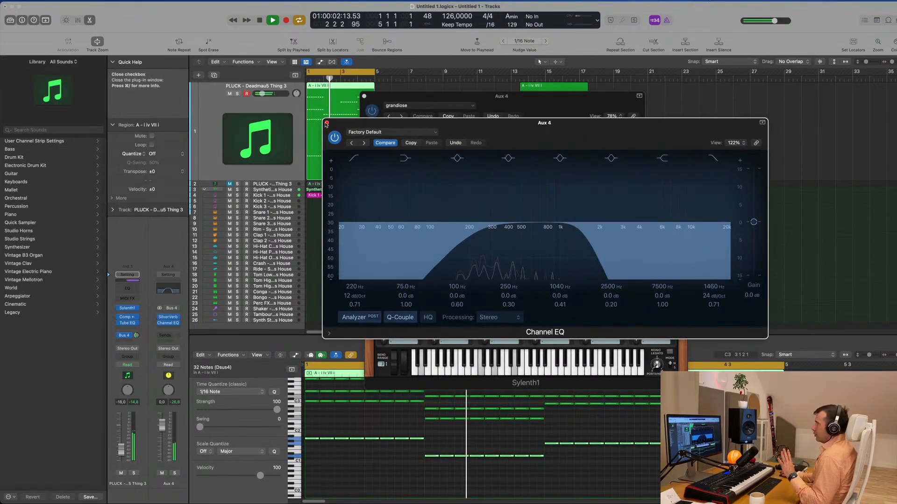
{"action": "left_click", "coordinate": [328, 124]}
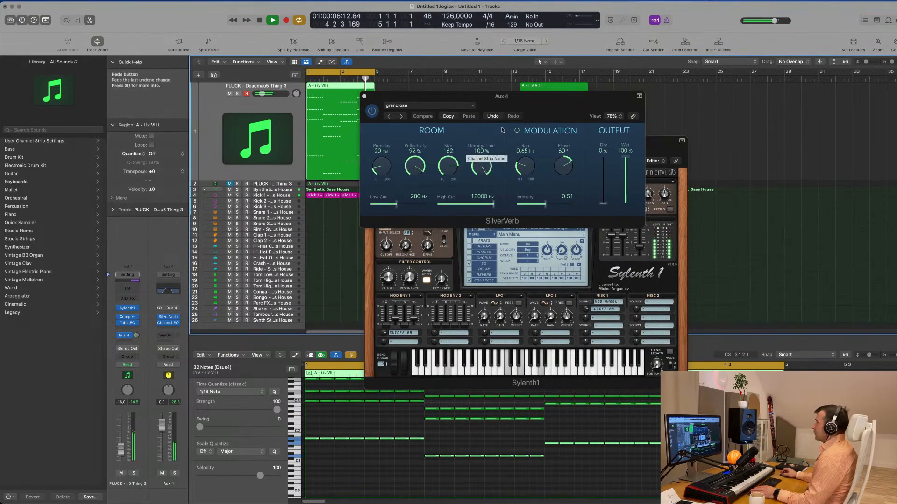
- Reduce the SilverVerb room size on Aux 4 to 124
{"action": "left_click", "coordinate": [516, 132]}
{"action": "mouse_move", "coordinate": [448, 167]}
{"action": "left_mouse_down"}
{"action": "mouse_move", "coordinate": [451, 186]}
{"action": "mouse_move", "coordinate": [449, 169]}
{"action": "left_mouse_up"}
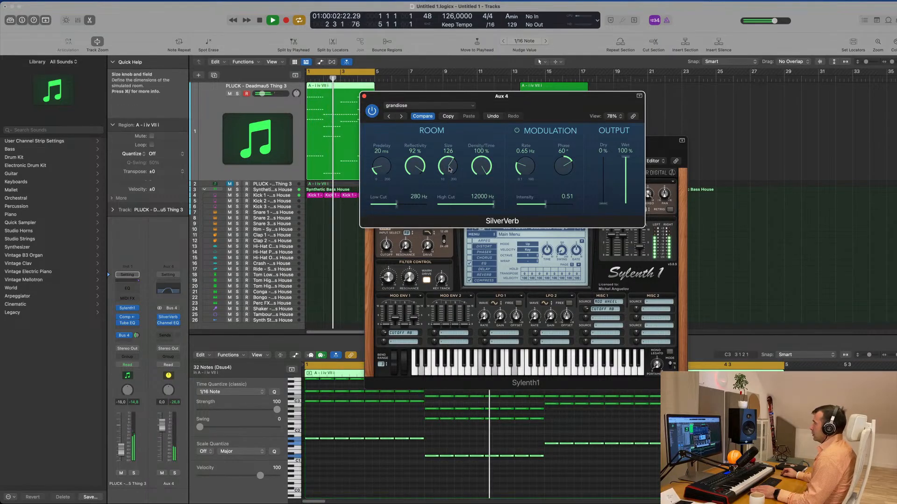
{"action": "left_click_drag", "start_coordinate": [517, 98], "coordinate": [535, 104]}
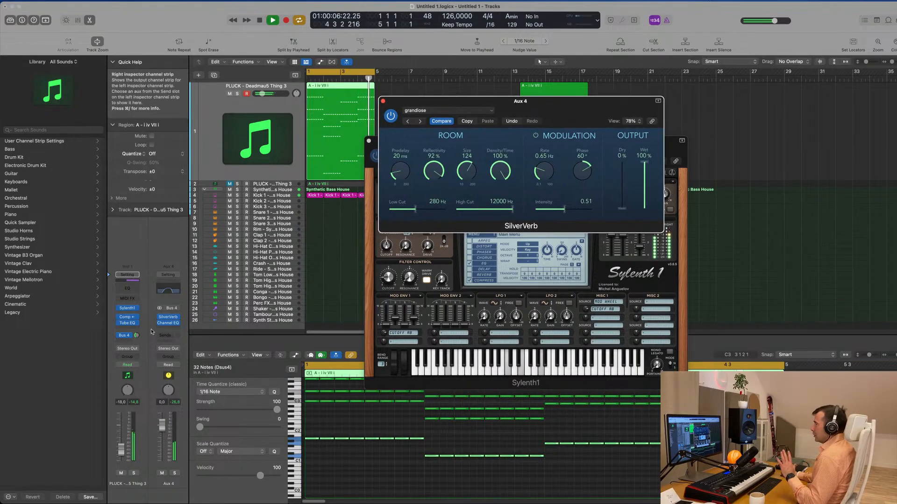
- Set the Aux 4 Channel EQ's high cut to 2040 Hz and compare the reverb with the EQ bypassed and active
{"action": "left_click", "coordinate": [168, 290]}
{"action": "left_click_drag", "start_coordinate": [582, 225], "coordinate": [602, 225]}
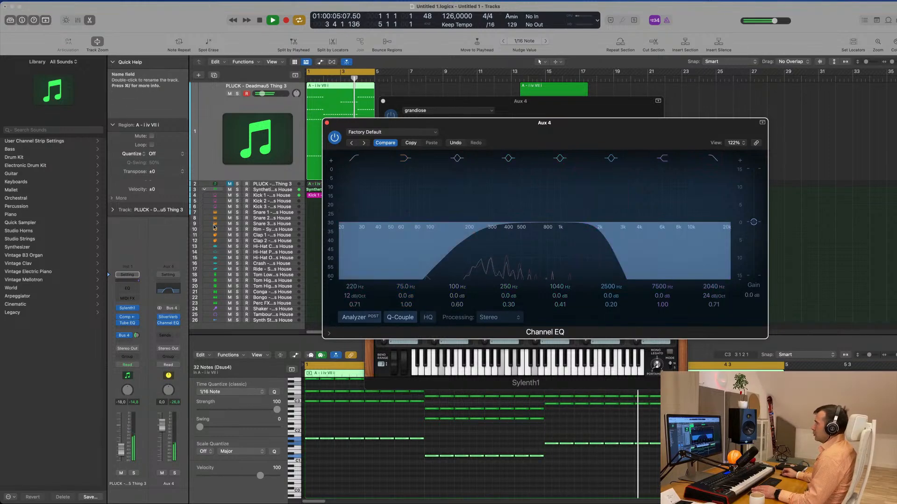
{"action": "left_click", "coordinate": [335, 137]}
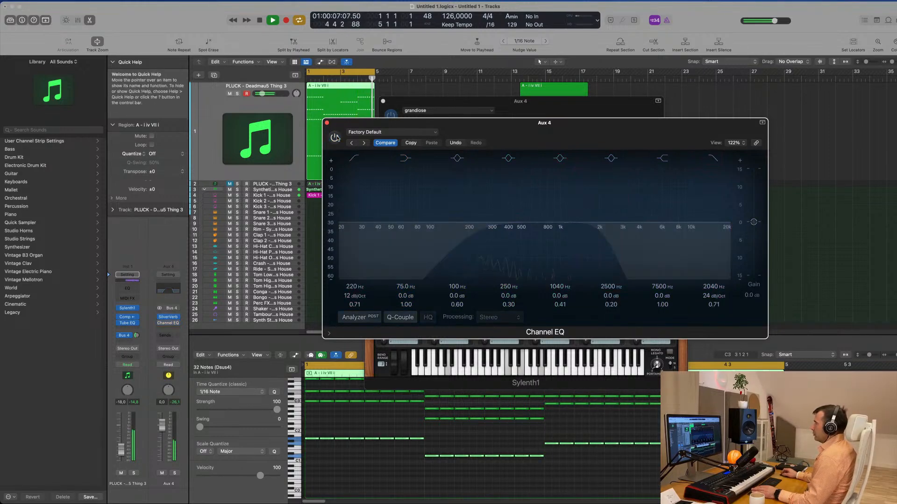
{"action": "left_click", "coordinate": [336, 138]}
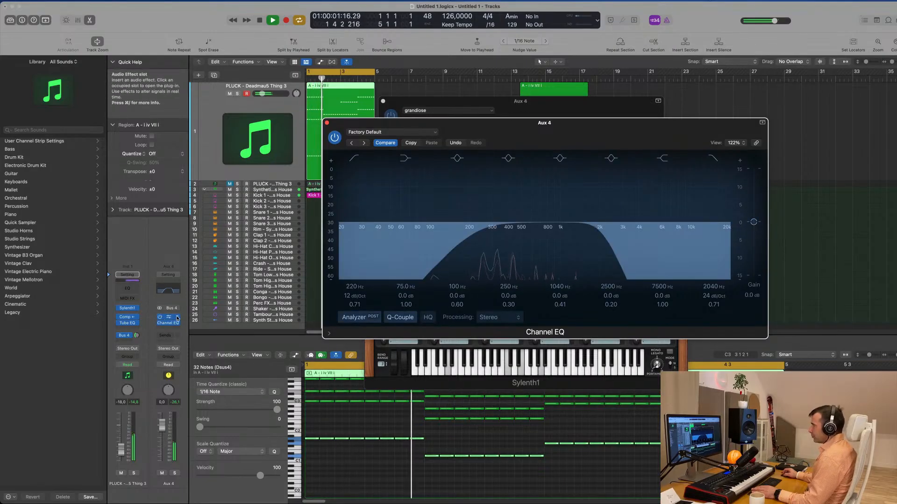
{"action": "left_click", "coordinate": [168, 325]}
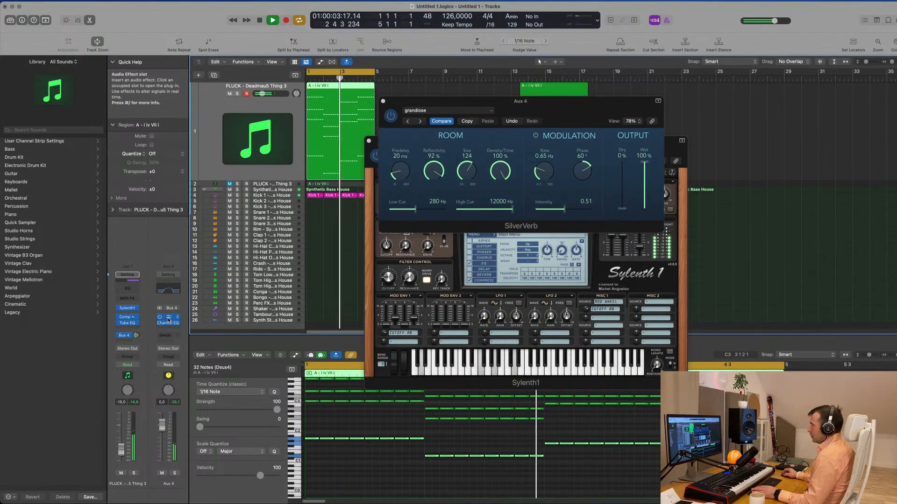
- Reopen SilverVerb and compare the pluck sound with its Bus 4 reverb send off and on
{"action": "left_click", "coordinate": [169, 319]}
{"action": "left_click", "coordinate": [169, 318]}
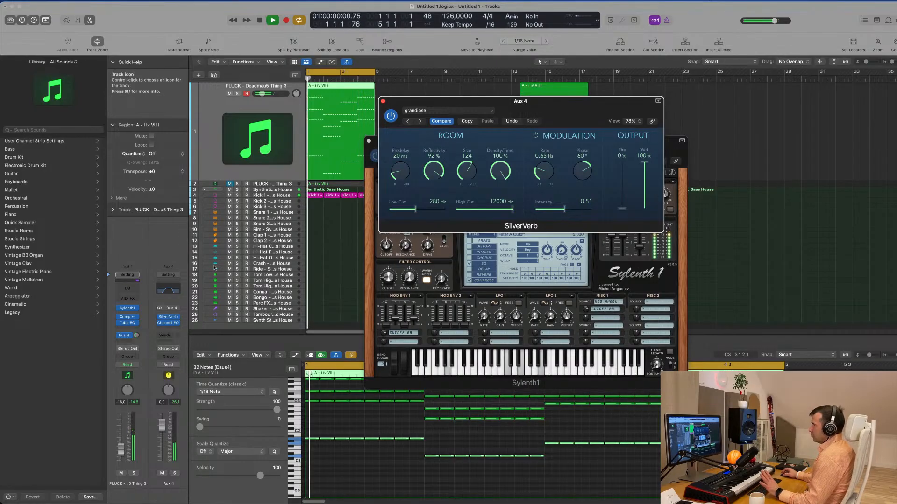
{"action": "left_click", "coordinate": [118, 336]}
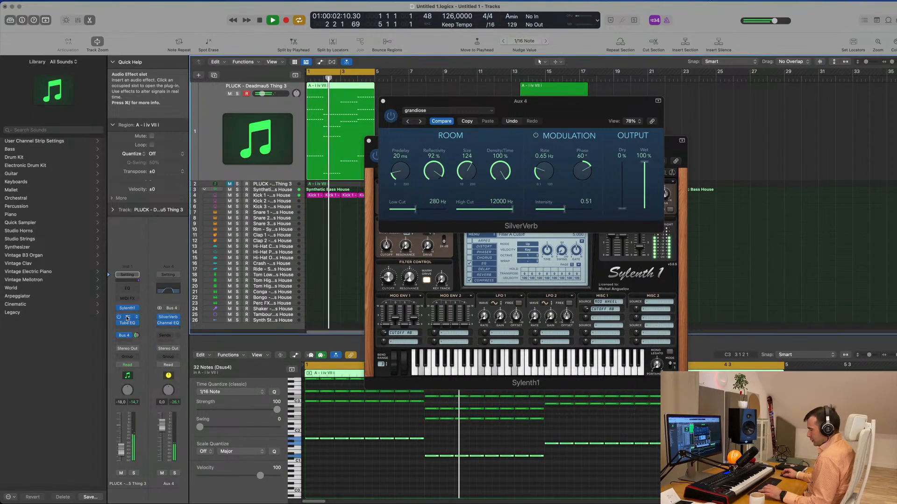
- Copy the pluck track's side-chained Compressor to the end of Aux 4's effects and set its threshold to -15.0 dB
{"action": "left_click_drag", "start_coordinate": [127, 318], "coordinate": [169, 327]}
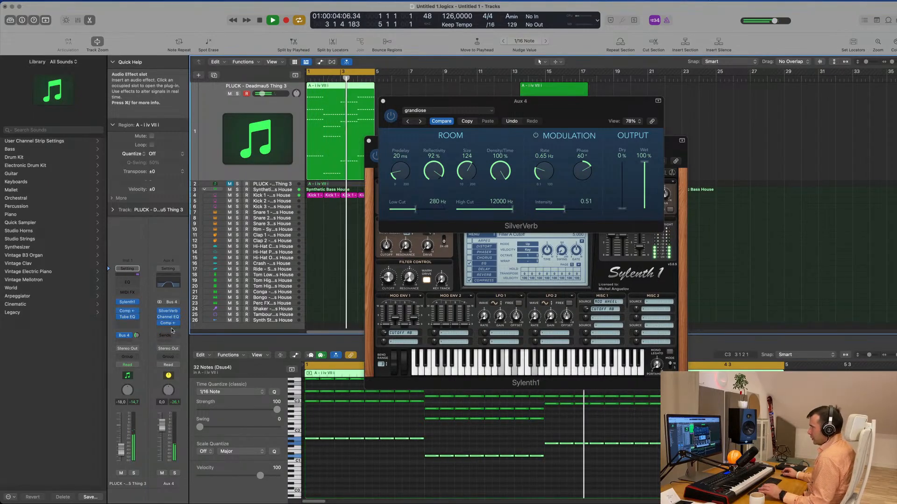
{"action": "left_click", "coordinate": [168, 323]}
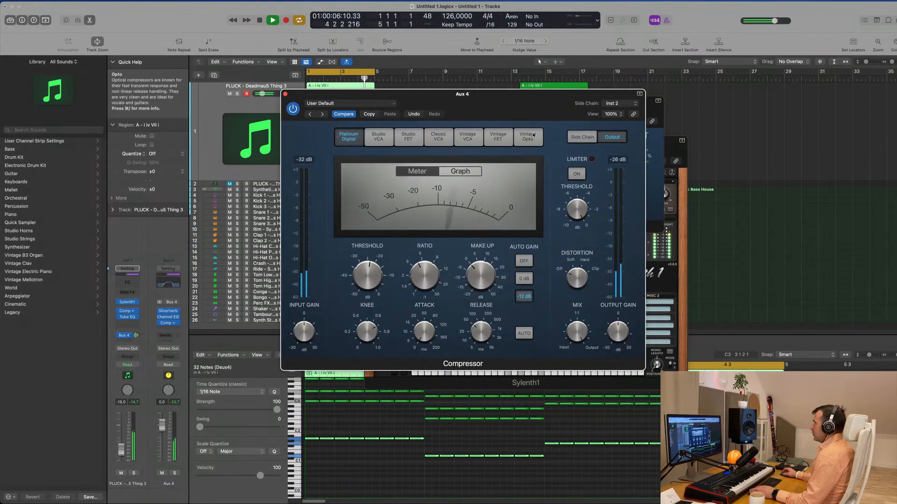
{"action": "left_click_drag", "start_coordinate": [523, 111], "coordinate": [606, 113]}
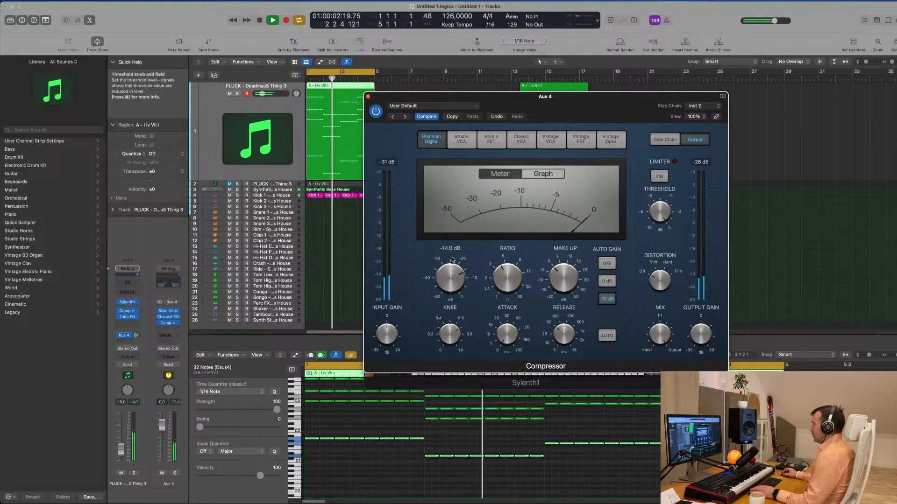
{"action": "mouse_move", "coordinate": [452, 263]}
{"action": "left_mouse_down"}
{"action": "mouse_move", "coordinate": [452, 271]}
{"action": "mouse_move", "coordinate": [455, 254]}
{"action": "left_mouse_up"}
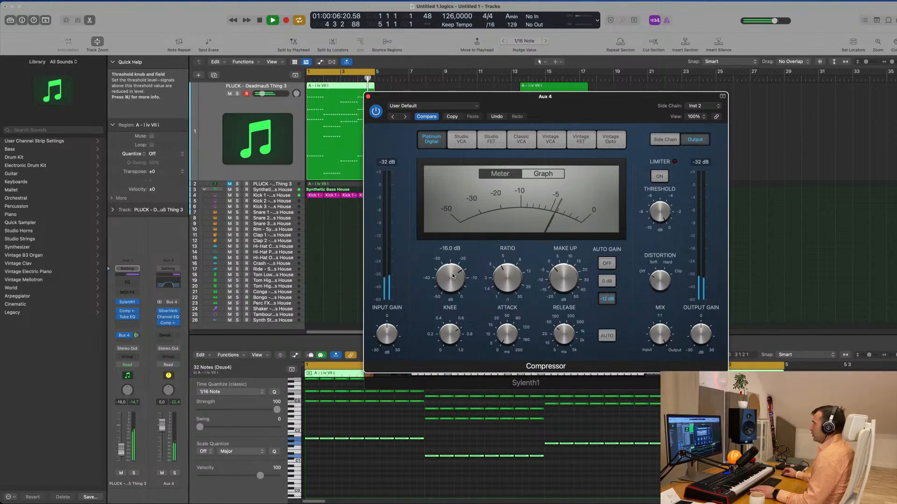
{"action": "left_click_drag", "start_coordinate": [454, 306], "coordinate": [456, 269]}
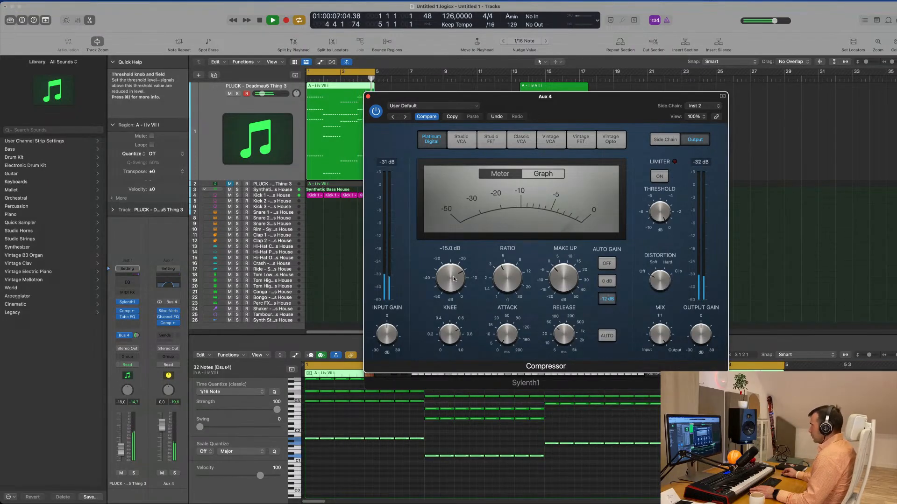
{"action": "left_click_drag", "start_coordinate": [371, 97], "coordinate": [355, 105]}
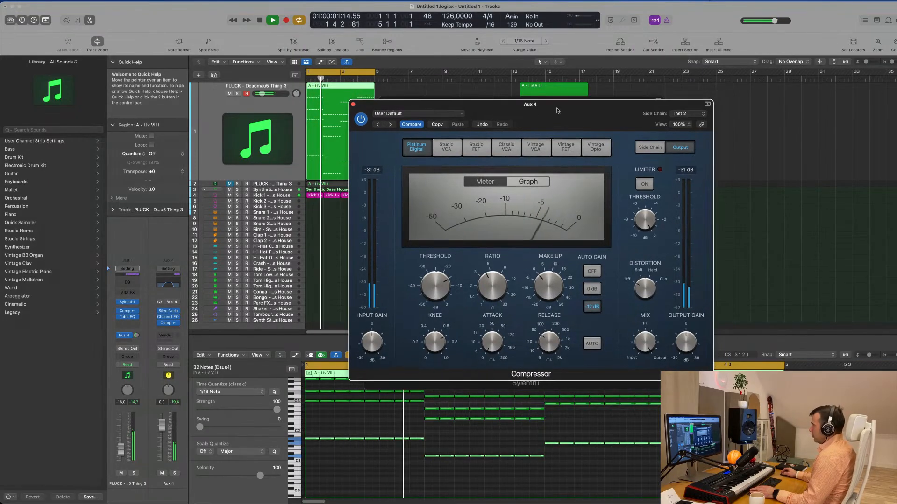
{"action": "left_click", "coordinate": [354, 104]}
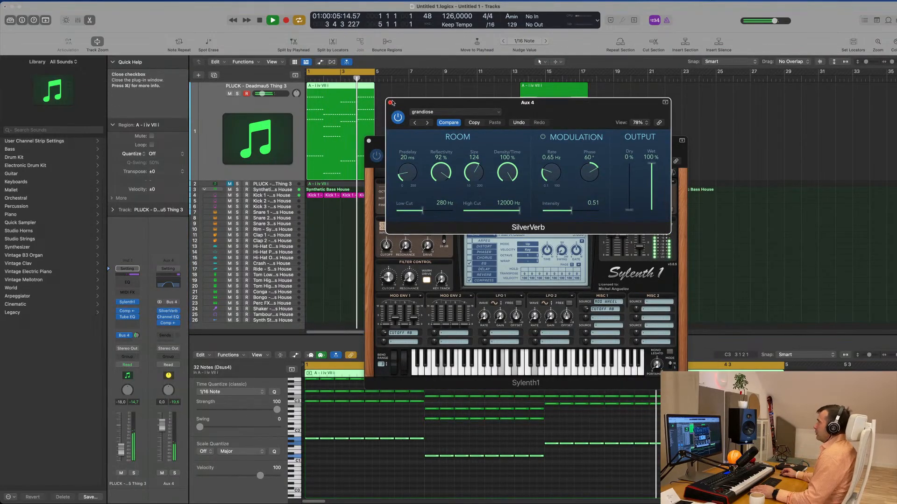
- Adjust the Sylenth1 Filter Control cutoff to about 3.0 during playback and close the plug-in windows
{"action": "left_click", "coordinate": [383, 101]}
{"action": "left_click_drag", "start_coordinate": [453, 142], "coordinate": [596, 126]}
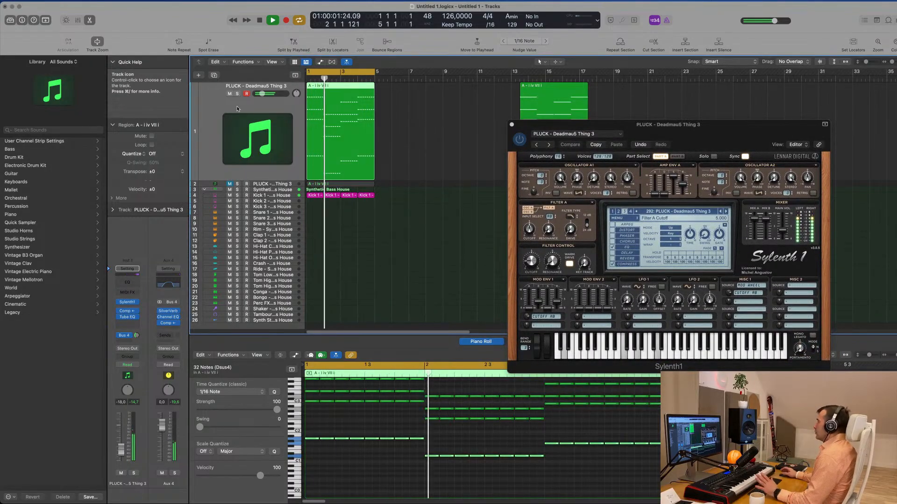
{"action": "left_click_drag", "start_coordinate": [529, 260], "coordinate": [529, 246]}
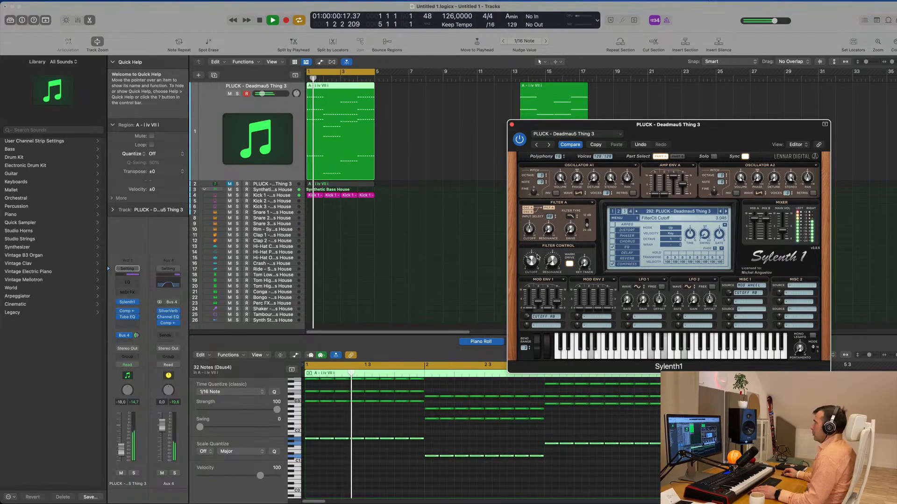
{"action": "left_click", "coordinate": [512, 125]}
- Repeat the four-bar pluck and kick section three times and extend the cycle range to bar 17
{"action": "left_click", "coordinate": [380, 250]}
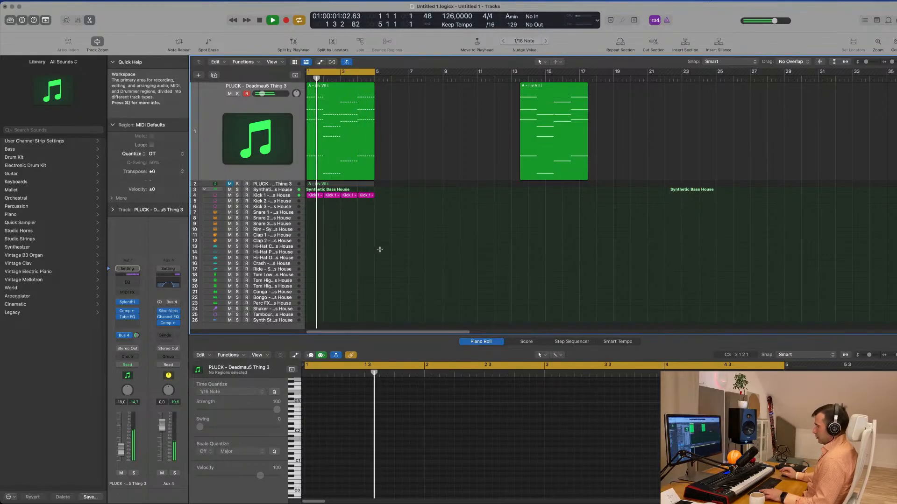
{"action": "key", "text": "ctrl+super+r"}
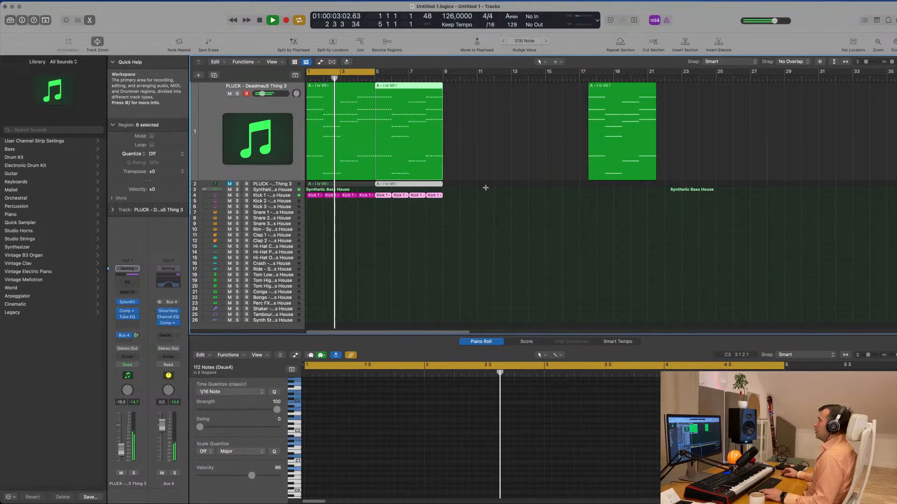
{"action": "key", "text": "ctrl+super+r"}
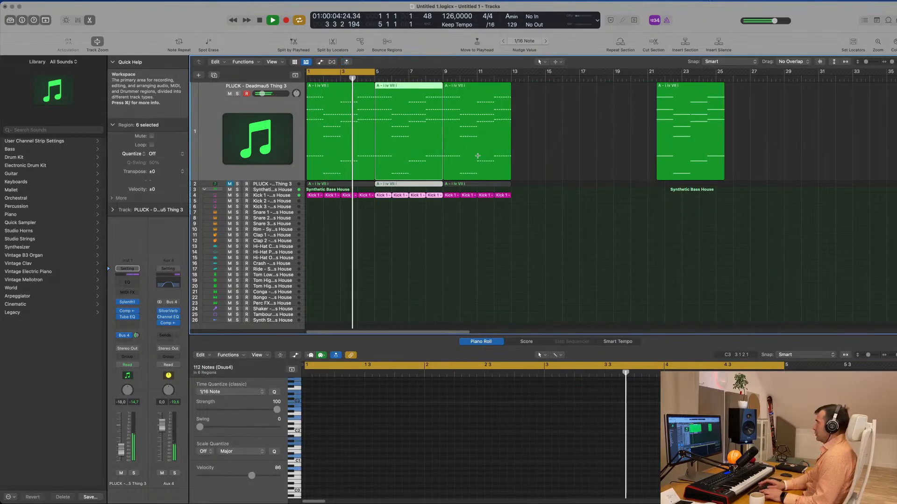
{"action": "key", "text": "ctrl+super+r"}
{"action": "left_click_drag", "start_coordinate": [374, 73], "coordinate": [580, 91]}
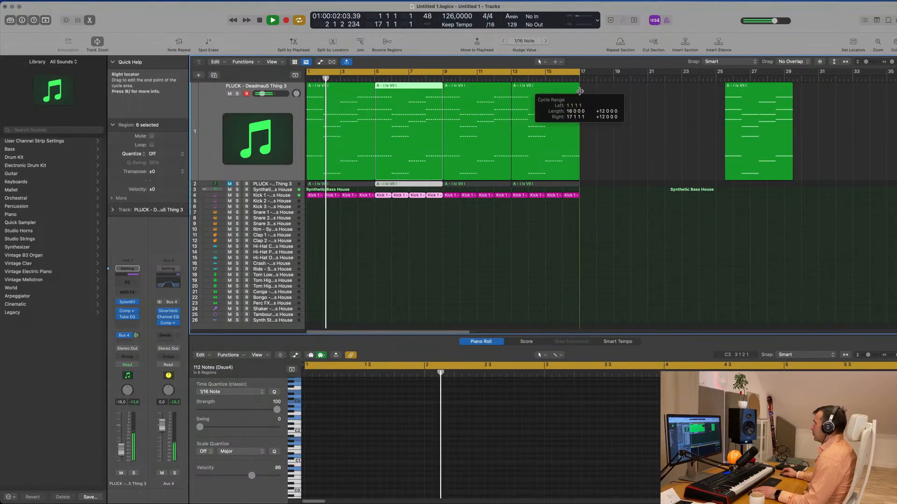
{"action": "left_click", "coordinate": [448, 278]}
{"action": "scroll", "coordinate": [448, 278], "scroll_direction": "up", "scroll_amount": 4}
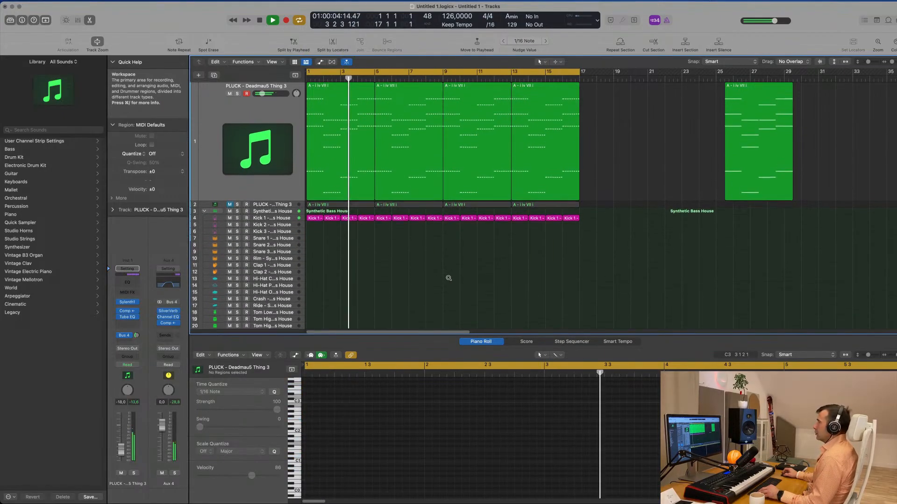
- Duplicate the pluck track with its settings and copy the first four-bar chord region onto the new track
{"action": "left_click", "coordinate": [259, 193]}
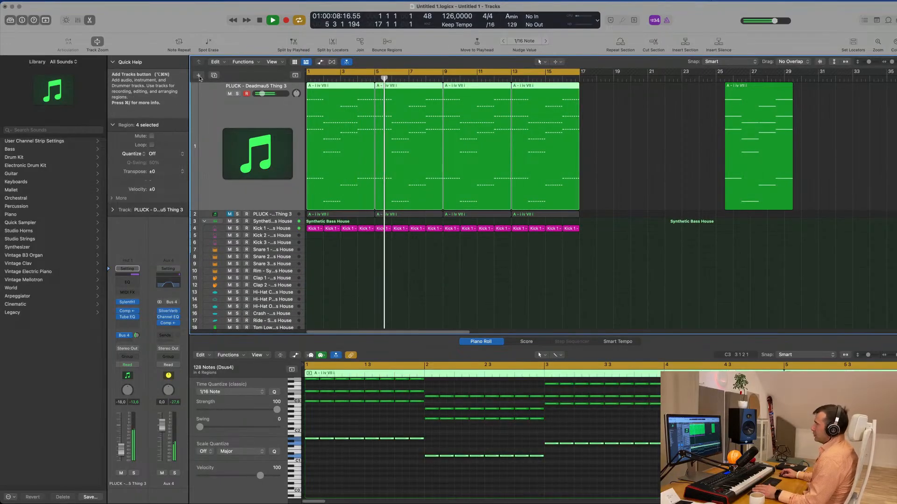
{"action": "key", "text": "super+d"}
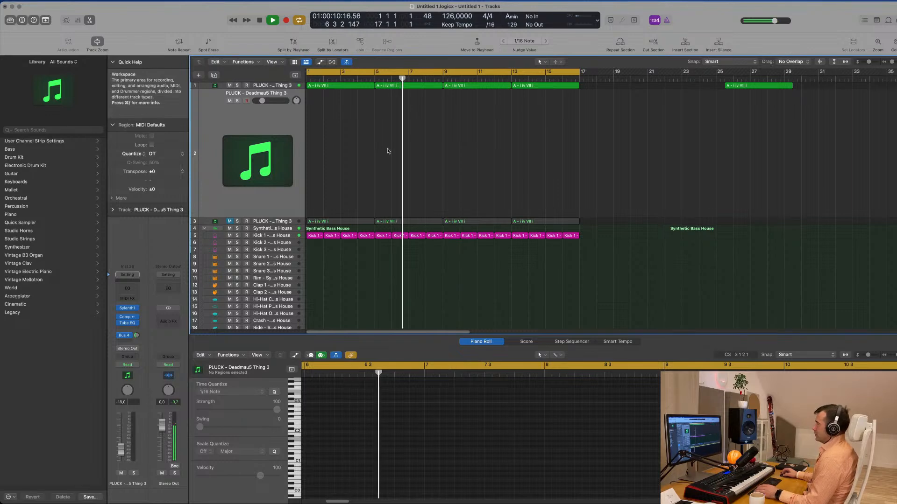
{"action": "left_click", "coordinate": [341, 88]}
{"action": "left_click_drag", "start_coordinate": [341, 88], "coordinate": [336, 195]}
- Delete the upper chord notes from the copied region, keeping only the lowest bass line
{"action": "scroll", "coordinate": [347, 423], "scroll_direction": "down", "scroll_amount": 2}
{"action": "left_click_drag", "start_coordinate": [338, 423], "coordinate": [692, 387]}
{"action": "key", "text": "Delete"}
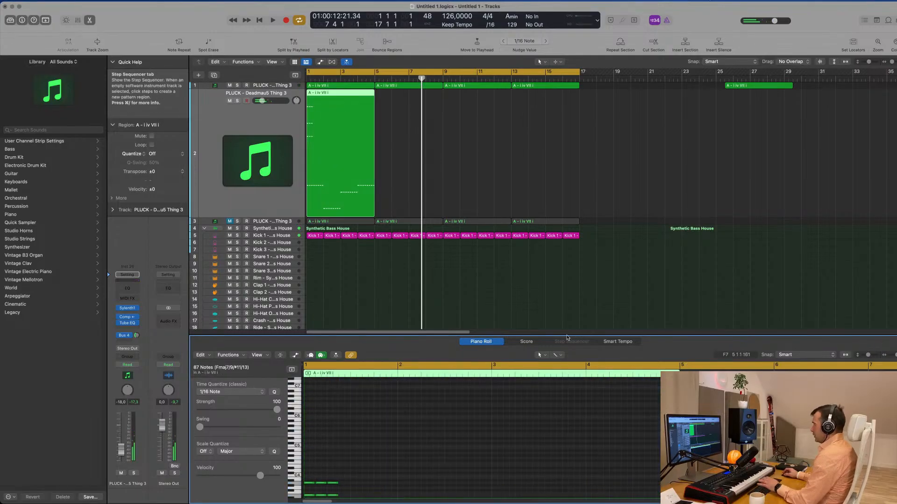
{"action": "scroll", "coordinate": [392, 446], "scroll_direction": "down", "scroll_amount": 5}
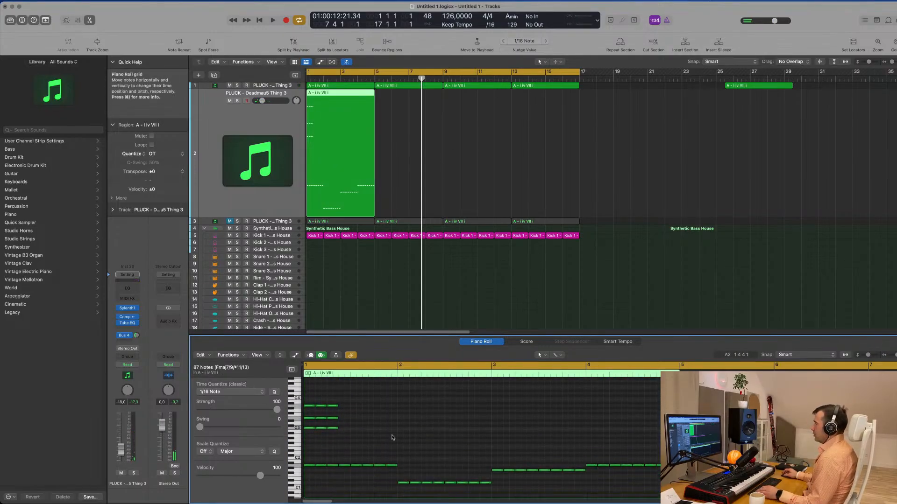
{"action": "left_click_drag", "start_coordinate": [352, 402], "coordinate": [309, 444]}
- Play the bass line and turn the duplicated track's Bus 4 send all the way down
{"action": "key", "text": "space"}
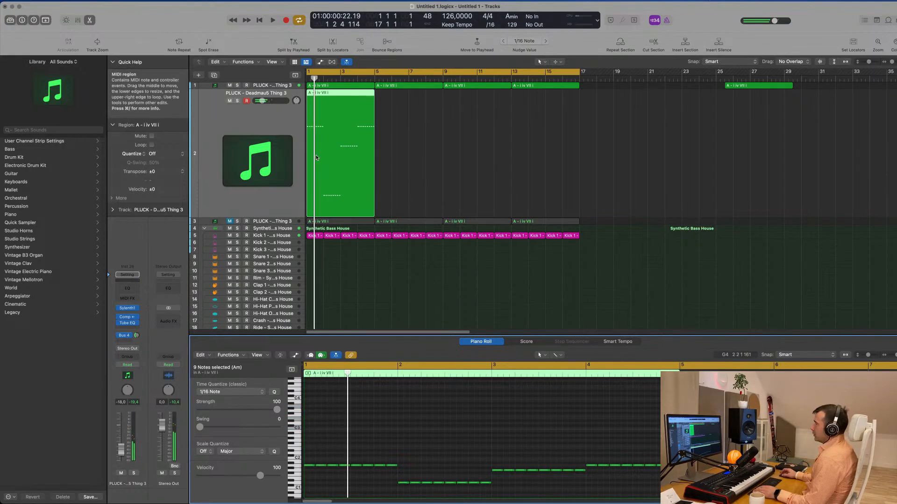
{"action": "left_click", "coordinate": [213, 179]}
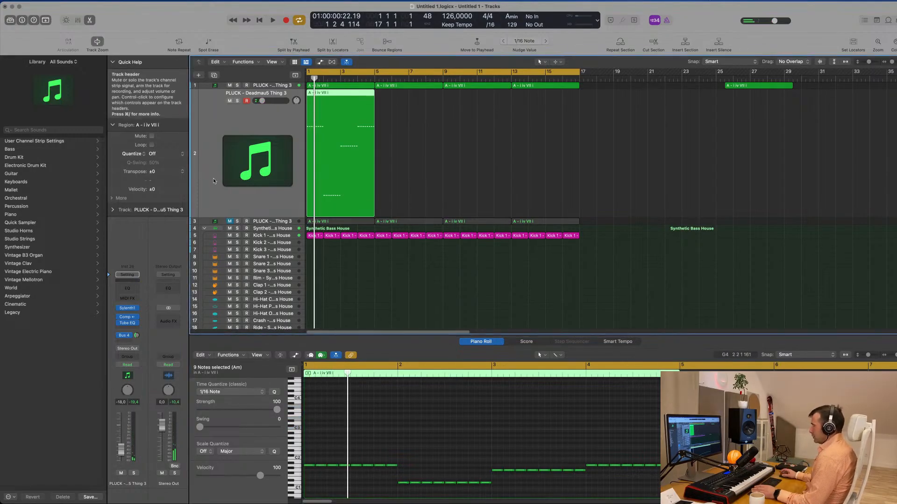
{"action": "key", "text": "space"}
{"action": "key", "text": "space"}
{"action": "left_click", "coordinate": [136, 335]}
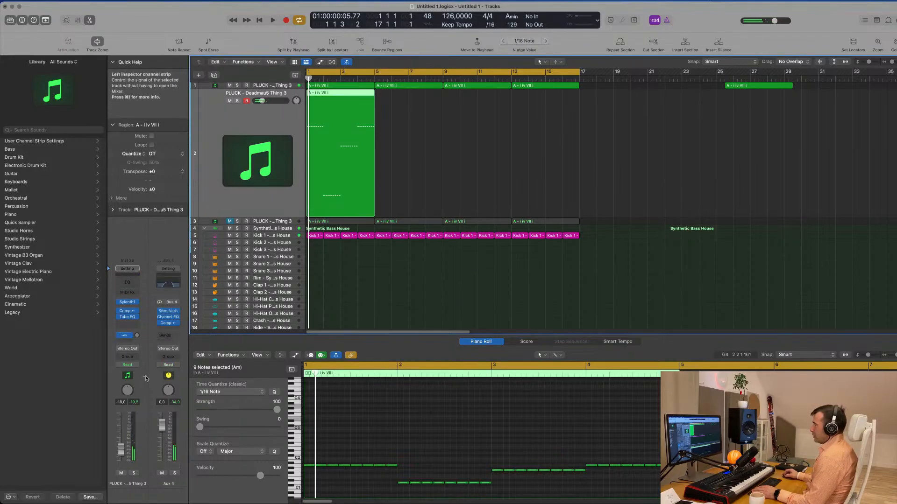
- Open Sylenth1 on the duplicated bass track and load the preset BASS - Acid Bass while the loop plays
{"action": "left_click", "coordinate": [127, 302]}
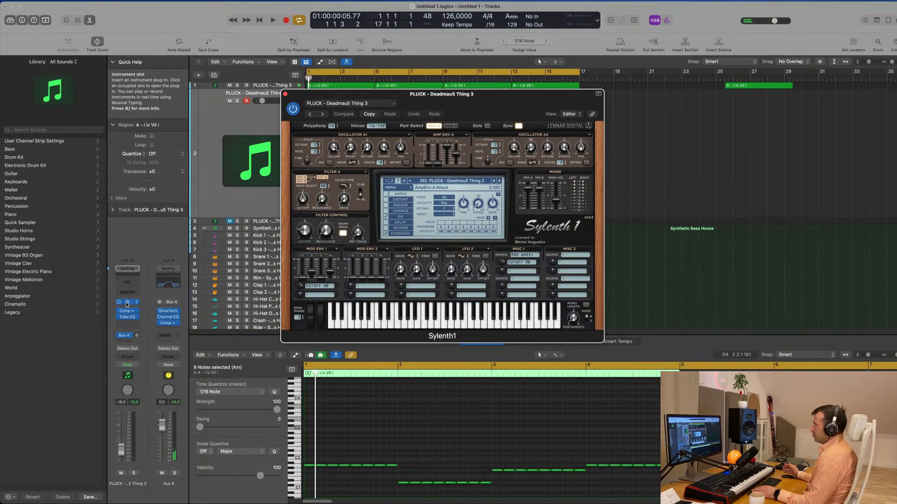
{"action": "key", "text": "space"}
{"action": "left_click", "coordinate": [445, 181]}
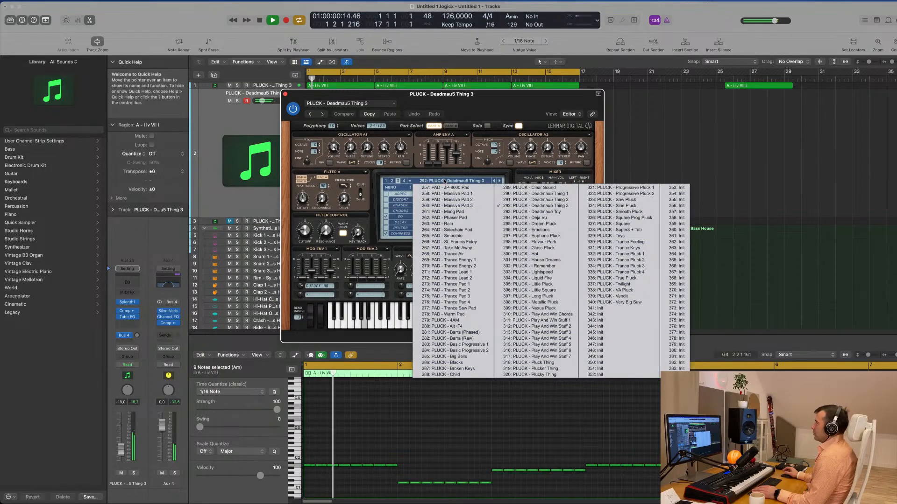
{"action": "left_click", "coordinate": [392, 181]}
{"action": "left_click", "coordinate": [417, 181]}
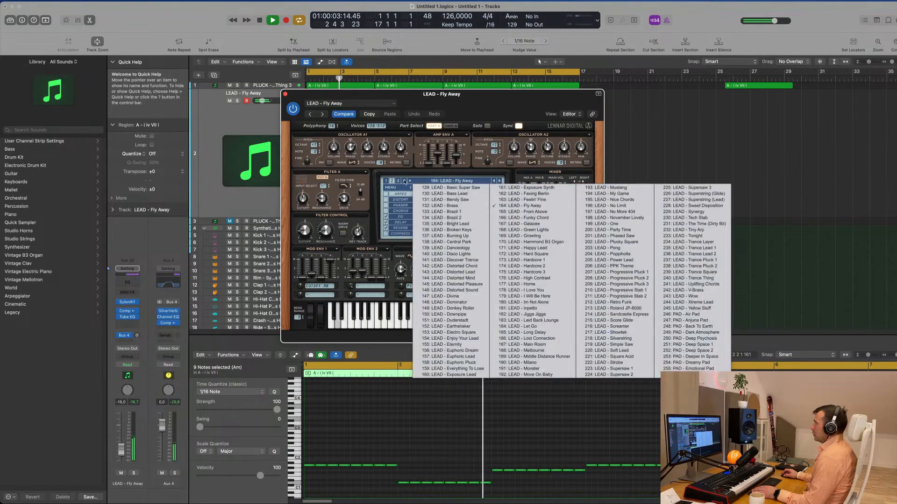
{"action": "left_click", "coordinate": [386, 182]}
{"action": "left_click", "coordinate": [435, 182]}
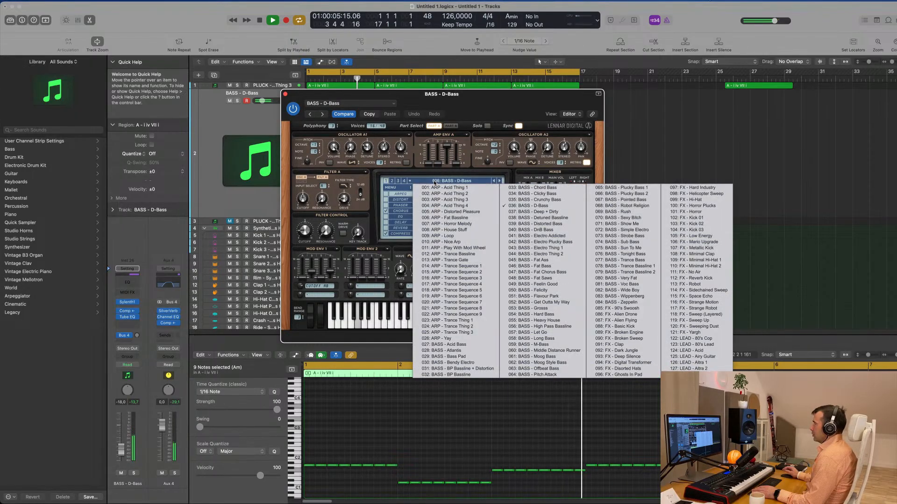
{"action": "left_click", "coordinate": [439, 345]}
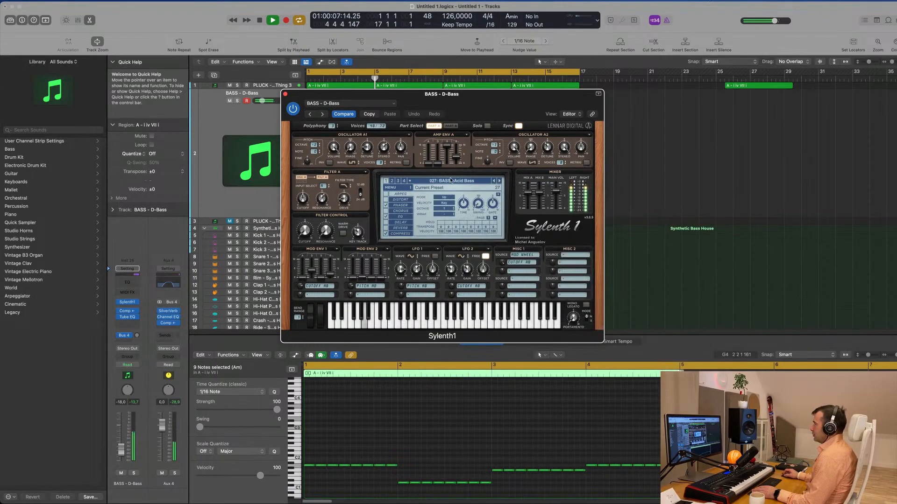
- Stop playback and repeat the four-bar bass region three times so it fills the section up to bar 17
{"action": "left_click_drag", "start_coordinate": [496, 103], "coordinate": [862, 100]}
{"action": "key", "text": "Return"}
{"action": "key", "text": "space"}
{"action": "left_click_drag", "start_coordinate": [444, 127], "coordinate": [342, 162]}
{"action": "key", "text": "super+r"}
{"action": "key", "text": "super+r"}
{"action": "key", "text": "super+r"}
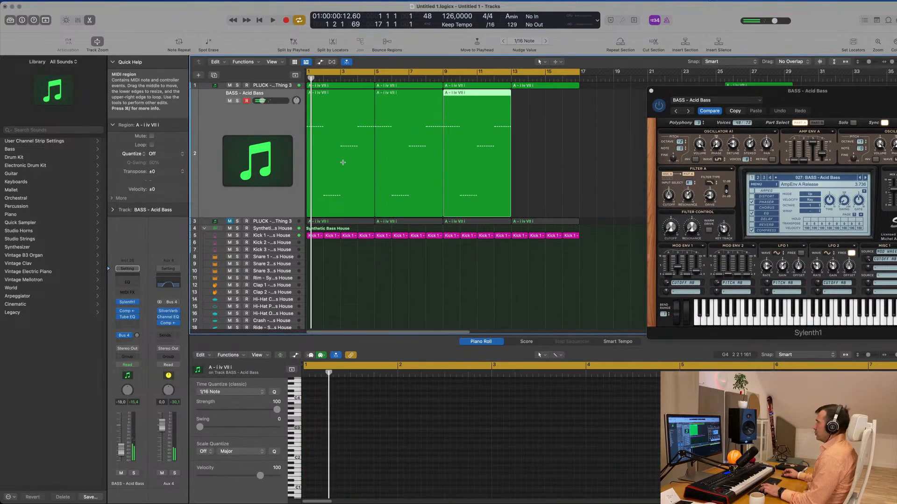
- Transpose the notes in all four bass regions up one octave and play them back
{"action": "left_click_drag", "start_coordinate": [606, 146], "coordinate": [311, 162]}
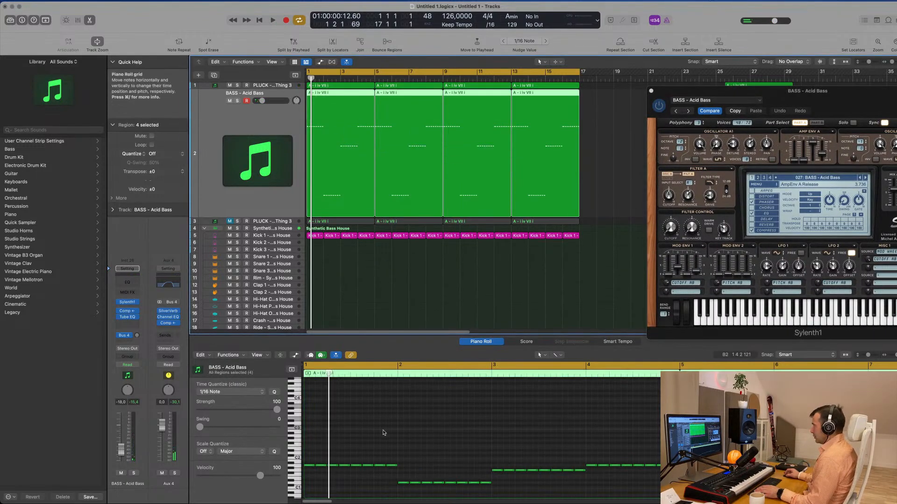
{"action": "key", "text": "shift+alt+Up"}
{"action": "key", "text": "space"}
{"action": "left_click_drag", "start_coordinate": [835, 93], "coordinate": [597, 145]}
{"action": "key", "text": "space"}
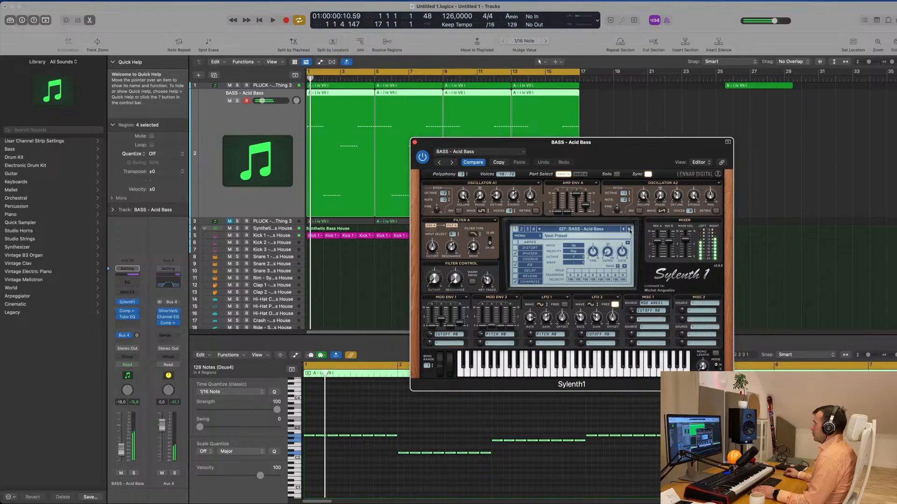
- Audition the Sylenth1 bass presets one after another up to BASS - BP Bassline + Distortion
{"action": "left_click", "coordinate": [629, 229]}
{"action": "left_click", "coordinate": [629, 229]}
{"action": "key", "text": "space"}
{"action": "left_click", "coordinate": [629, 229]}
{"action": "left_click", "coordinate": [629, 229]}
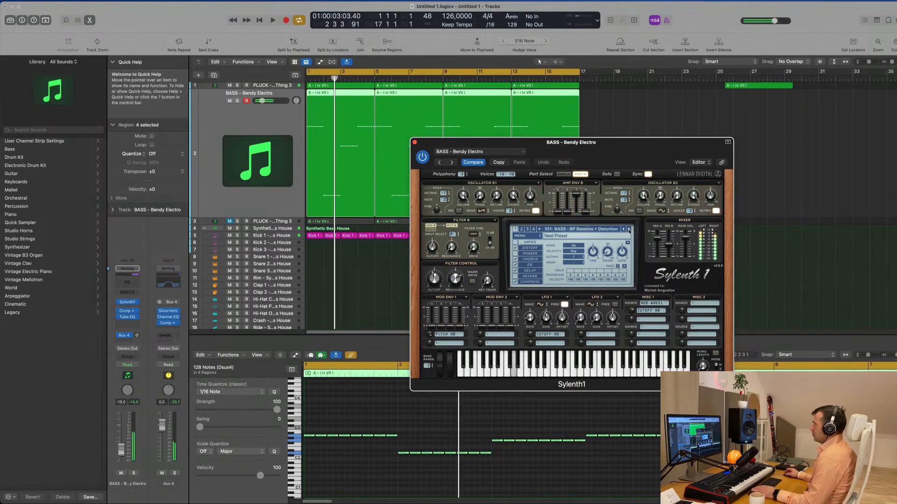
- Lower the bass track's volume to about -25.5 dB and bypass its Tube EQ
{"action": "key", "text": "space"}
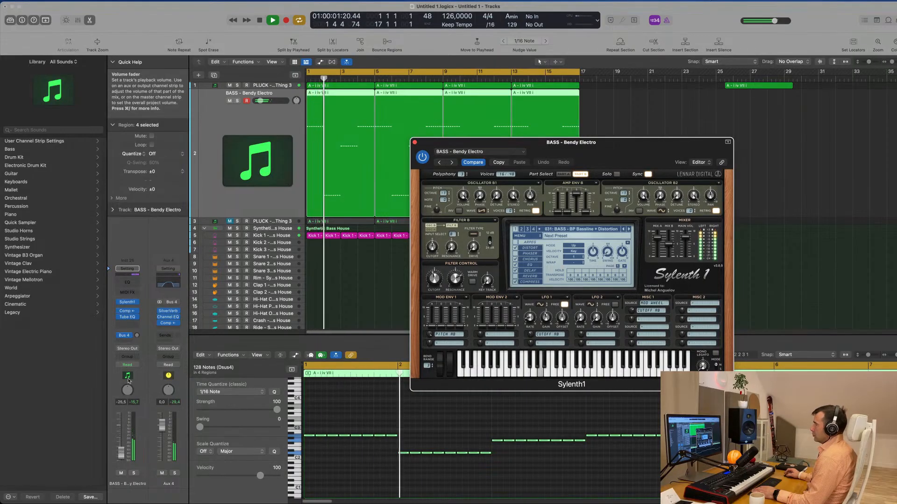
{"action": "key", "text": "space"}
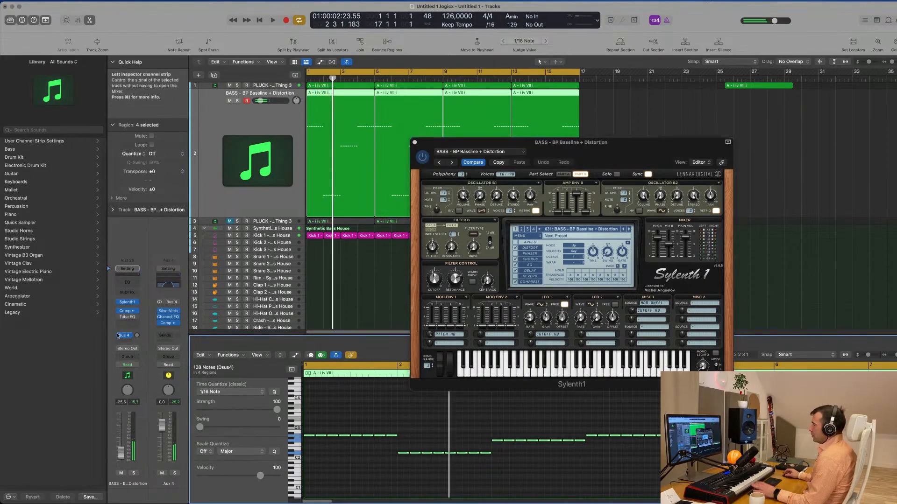
{"action": "key", "text": "space"}
- Load the BASS - BP Bassline preset and raise the bass track's volume to about -17.2 dB
{"action": "left_click", "coordinate": [628, 229]}
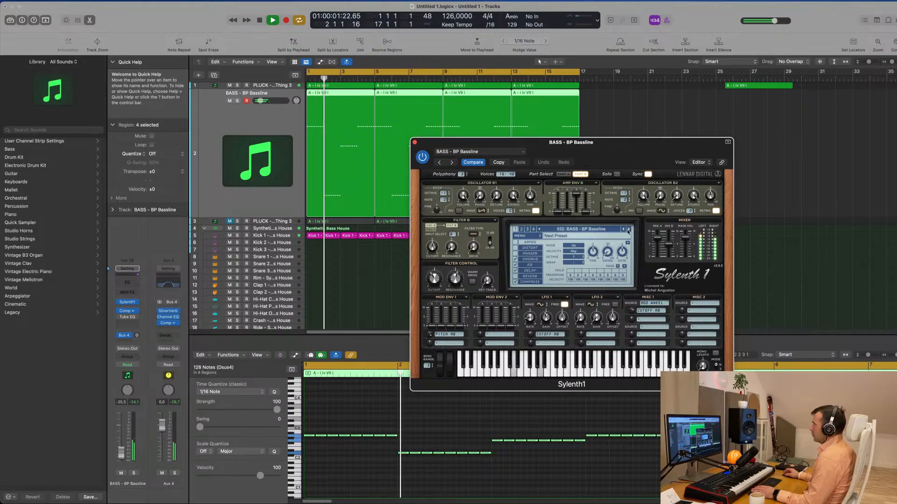
{"action": "key", "text": "space"}
{"action": "key", "text": "space"}
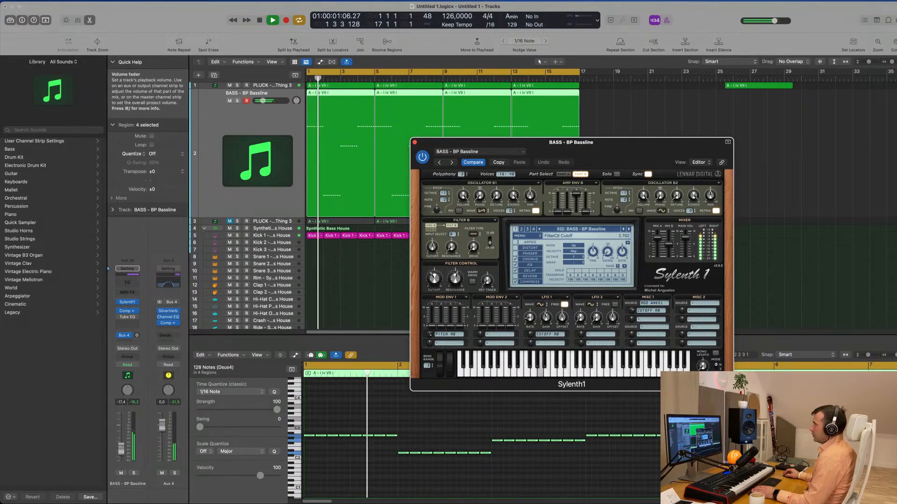
{"action": "left_click", "coordinate": [121, 450]}
- Audition the following Sylenth1 bass presets during playback up to BASS - Electro Addicted
{"action": "left_click", "coordinate": [628, 229]}
{"action": "left_click", "coordinate": [628, 228]}
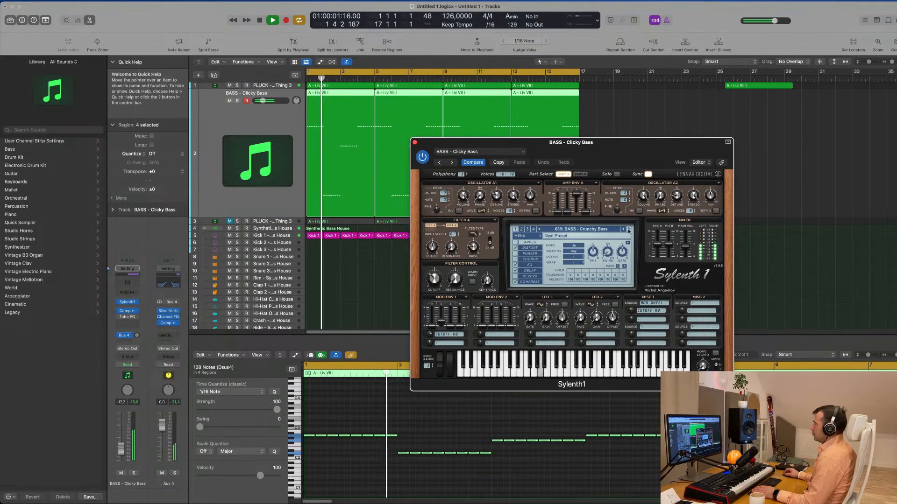
{"action": "left_click", "coordinate": [628, 229]}
{"action": "key", "text": "space"}
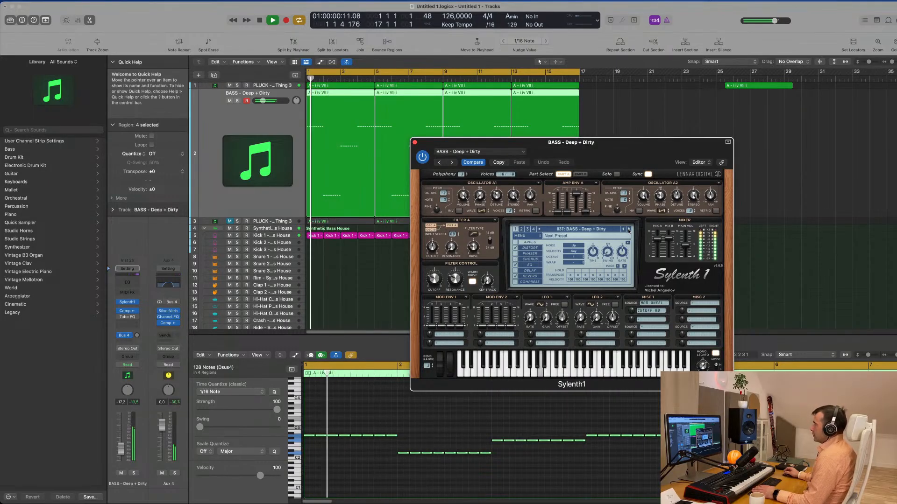
{"action": "left_click", "coordinate": [628, 229]}
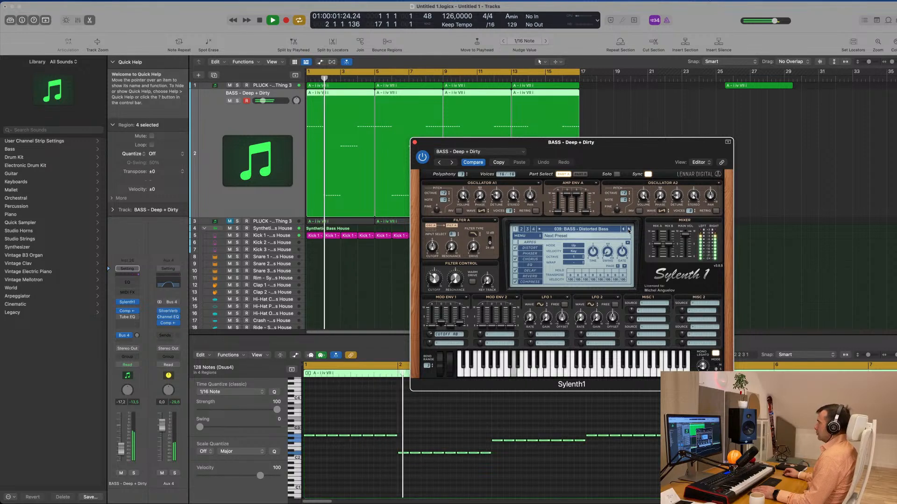
{"action": "left_click", "coordinate": [628, 230]}
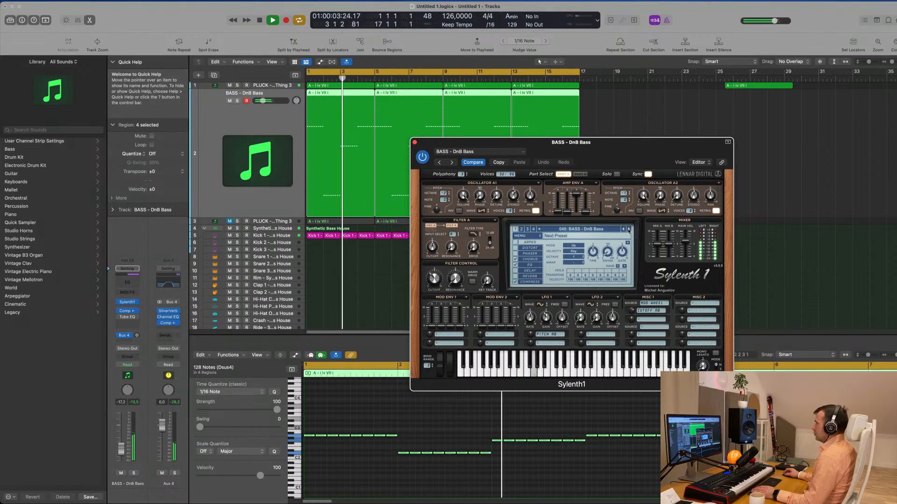
{"action": "left_click", "coordinate": [628, 229]}
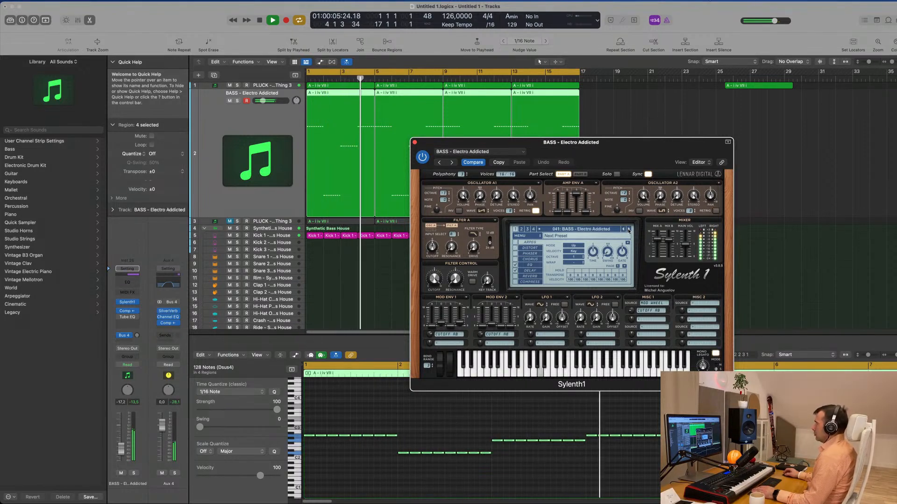
- Try adjusting the filter cutoff of Electro Addicted, then briefly solo and unsolo the bass track
{"action": "left_click_drag", "start_coordinate": [436, 280], "coordinate": [445, 353]}
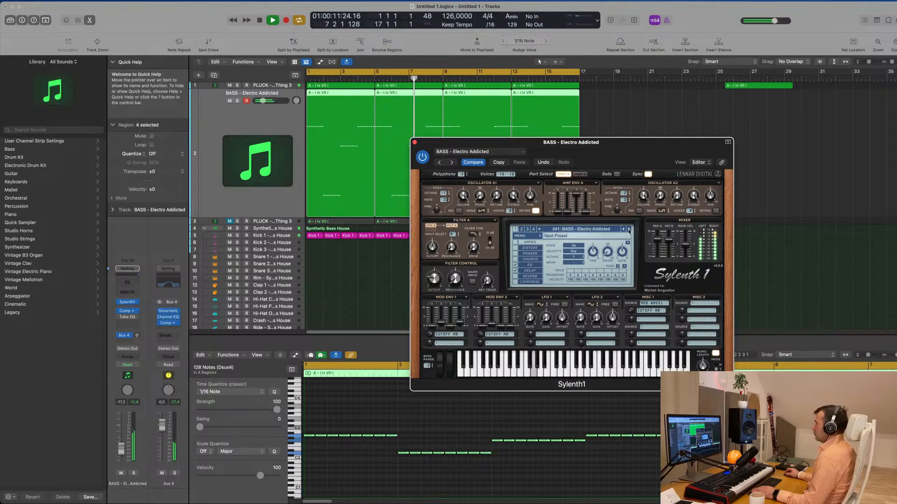
{"action": "left_click", "coordinate": [134, 473]}
{"action": "left_click", "coordinate": [134, 474]}
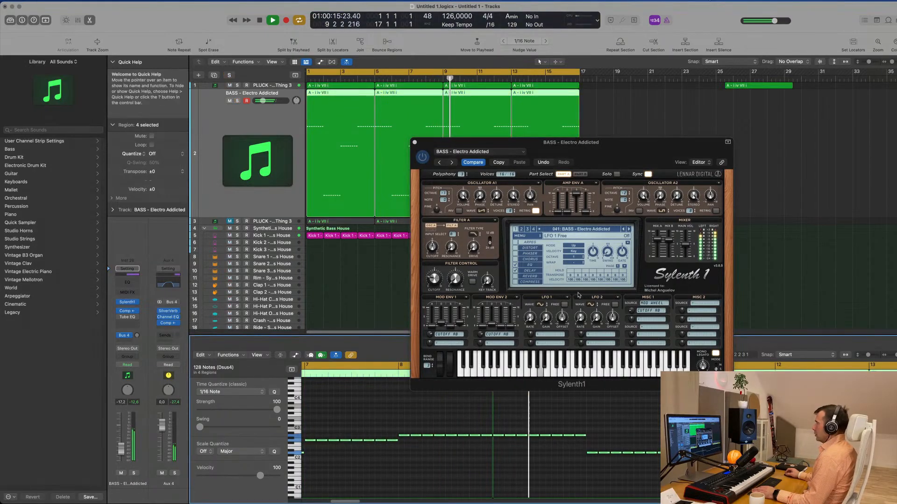
- Advance through the Sylenth1 presets to BASS - Electro Thing 2 and replay the section from the start
{"action": "left_click", "coordinate": [629, 230]}
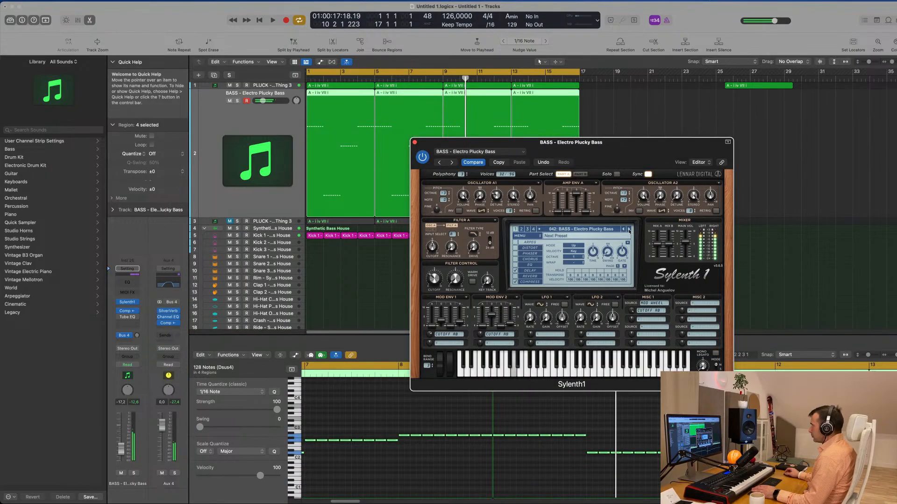
{"action": "left_click", "coordinate": [629, 230]}
{"action": "key", "text": "space"}
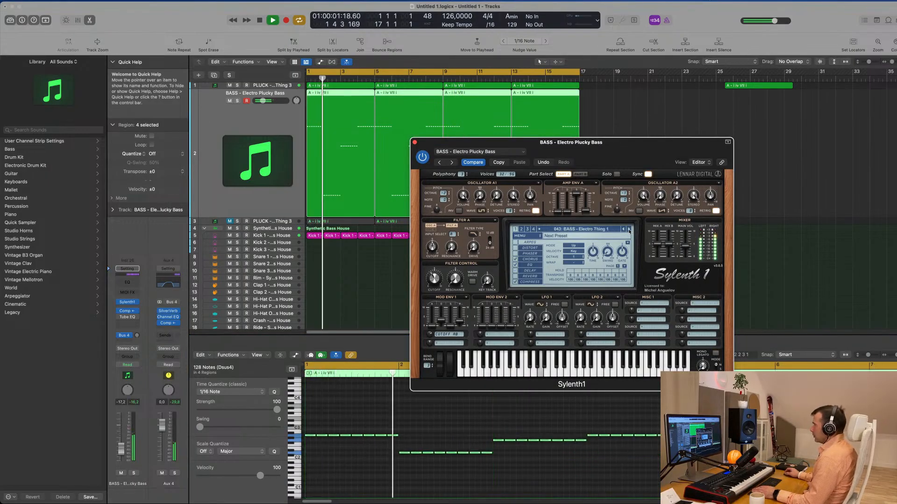
{"action": "left_click", "coordinate": [629, 230]}
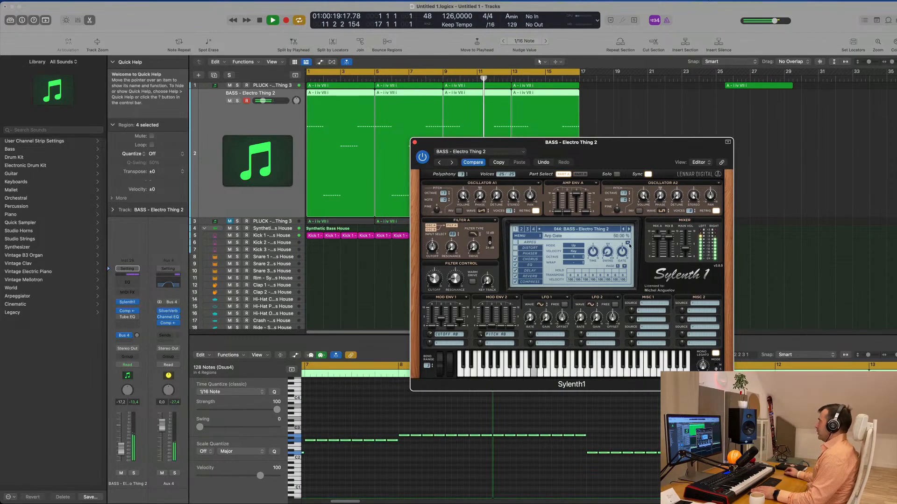
{"action": "key", "text": "space"}
{"action": "key", "text": "space"}
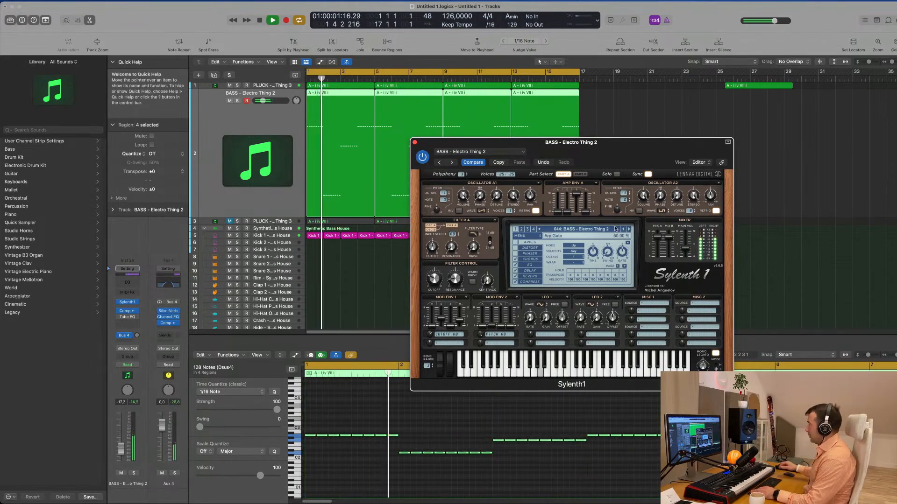
- Audition the bass presets up to BASS - Felicity and set the bass track's volume to about -14.8 dB
{"action": "left_click_drag", "start_coordinate": [640, 141], "coordinate": [589, 146]}
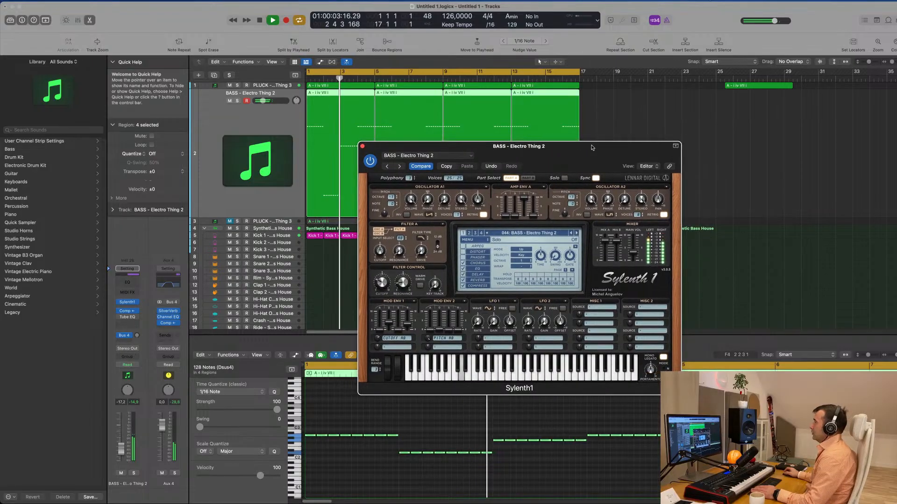
{"action": "left_click", "coordinate": [576, 233]}
{"action": "left_click", "coordinate": [576, 233]}
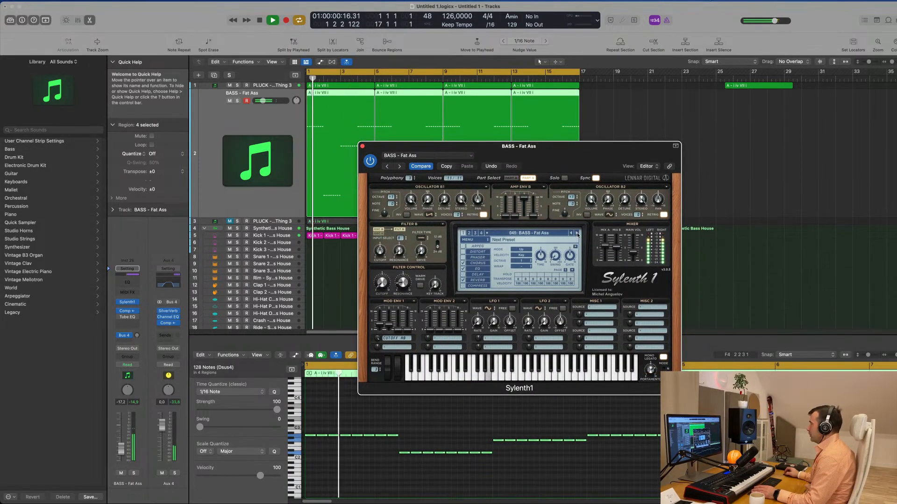
{"action": "left_click", "coordinate": [577, 233]}
{"action": "left_click", "coordinate": [577, 233]}
{"action": "left_click", "coordinate": [576, 233]}
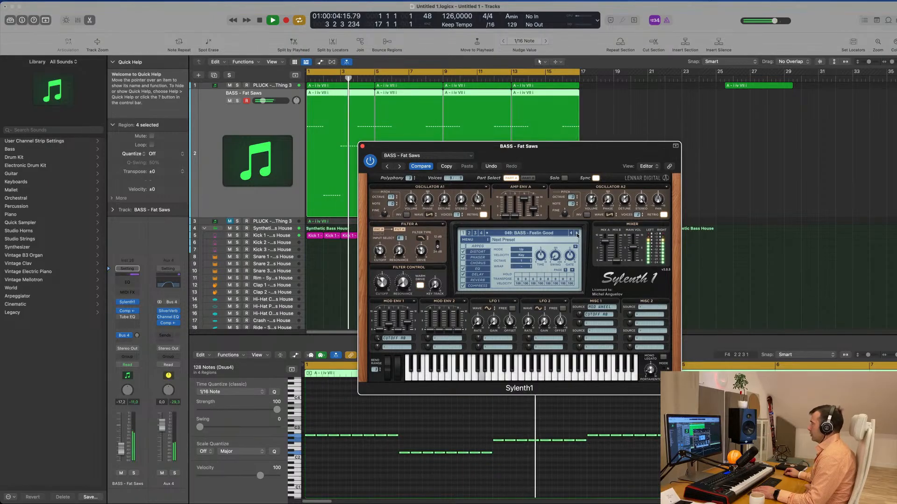
{"action": "left_click", "coordinate": [577, 233]}
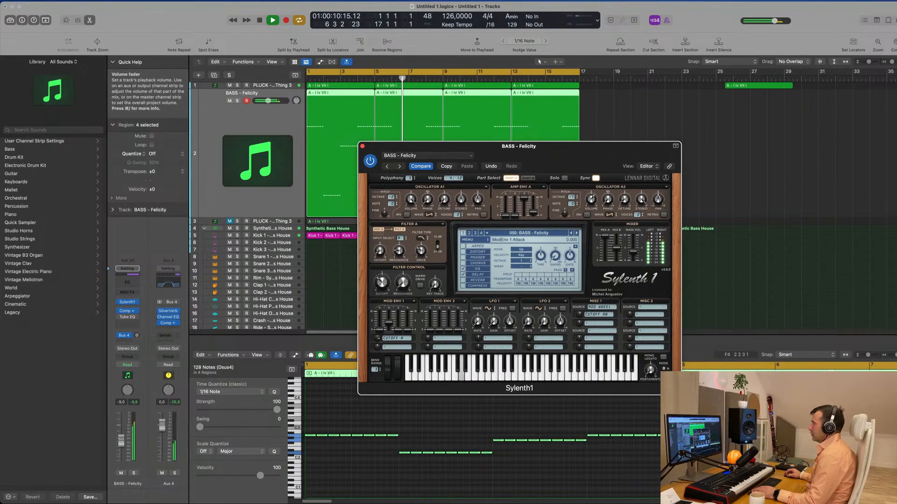
{"action": "left_click_drag", "start_coordinate": [120, 442], "coordinate": [120, 446]}
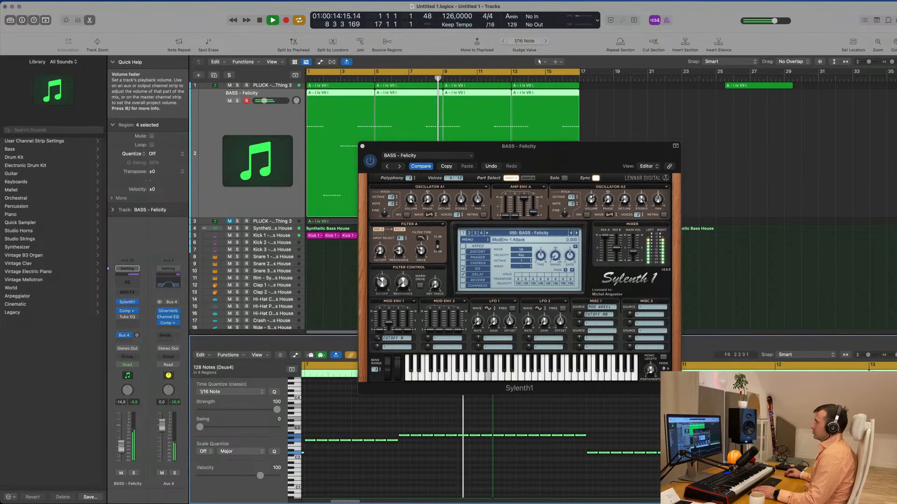
- Audition the next Sylenth1 bass presets and choose BASS - Let Go for the bass line
{"action": "left_click_drag", "start_coordinate": [576, 155], "coordinate": [671, 164]}
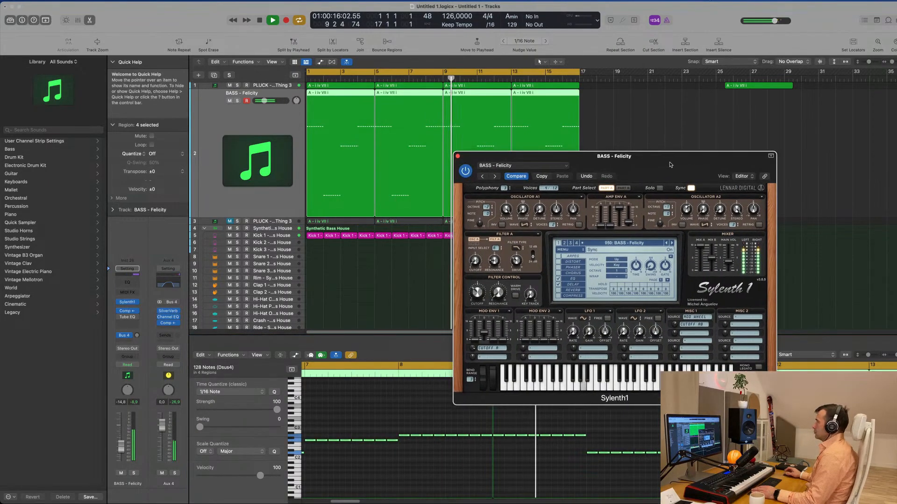
{"action": "left_click", "coordinate": [672, 243]}
{"action": "left_click", "coordinate": [672, 243]}
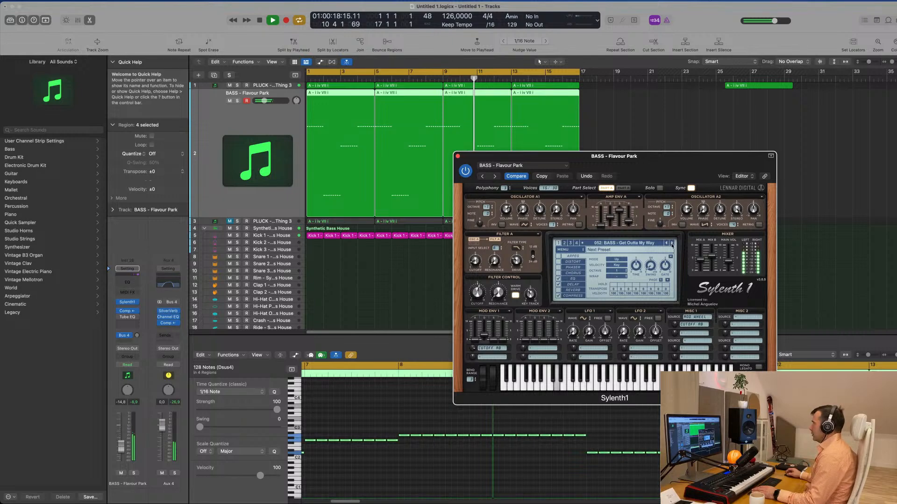
{"action": "left_click", "coordinate": [672, 243]}
{"action": "left_click", "coordinate": [672, 243]}
{"action": "left_click", "coordinate": [672, 243]}
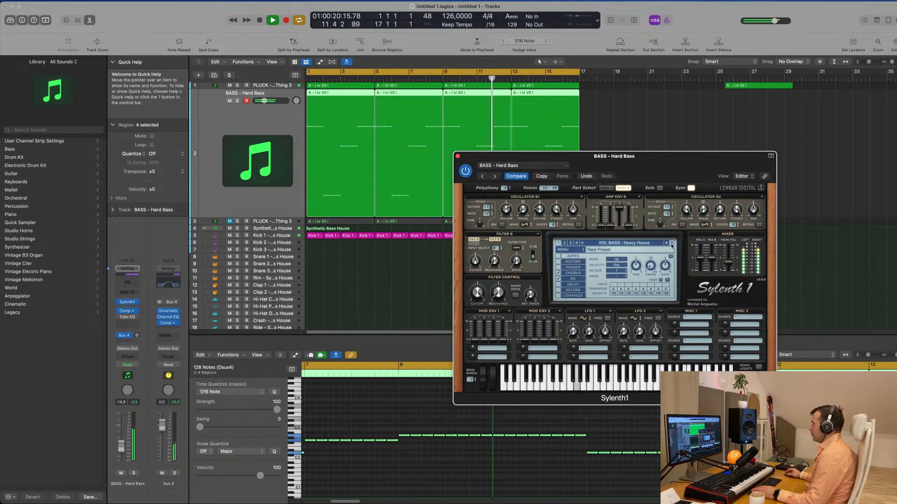
{"action": "left_click", "coordinate": [672, 243]}
{"action": "left_click", "coordinate": [672, 243]}
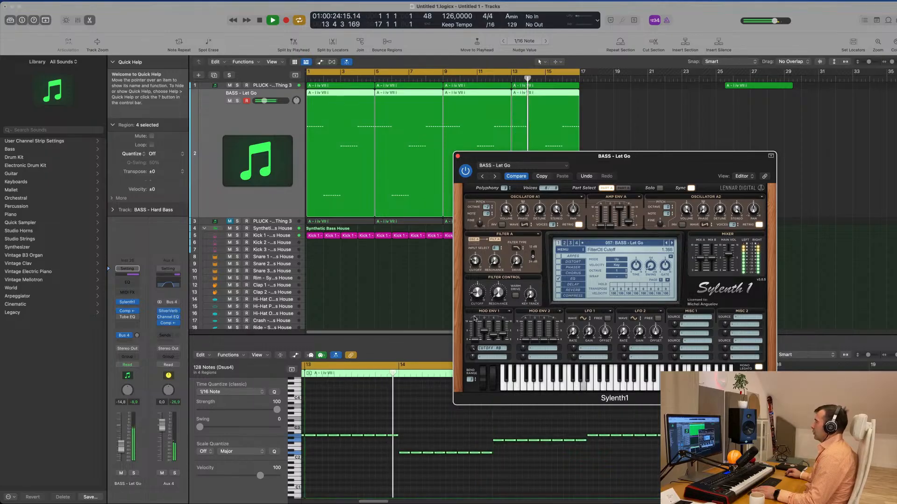
- Lower the bass track's volume to -21.0 dB and open its Compressor during playback
{"action": "left_click_drag", "start_coordinate": [676, 159], "coordinate": [610, 147]}
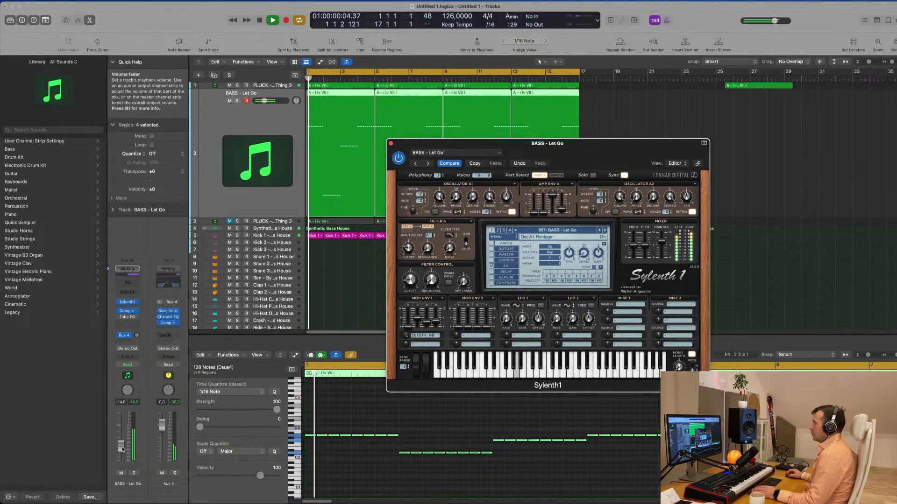
{"action": "left_click_drag", "start_coordinate": [122, 449], "coordinate": [122, 453]}
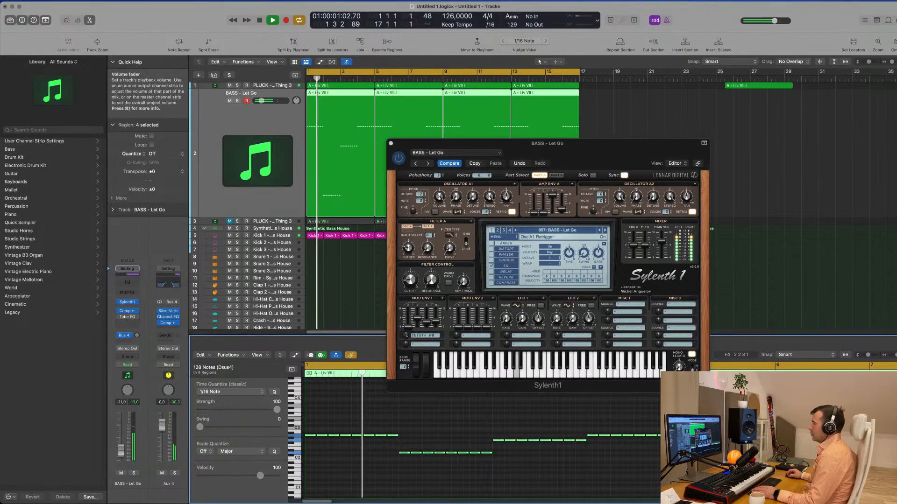
{"action": "left_click", "coordinate": [128, 311]}
{"action": "key", "text": "space"}
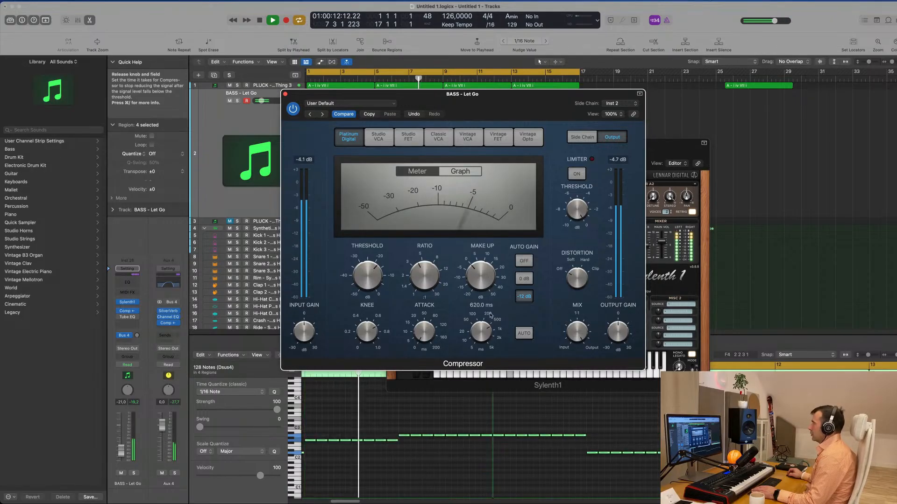
- Close the bass compressor, raise the bass track's volume to about -17.9 dB and close Sylenth1
{"action": "left_click", "coordinate": [285, 95]}
{"action": "left_click_drag", "start_coordinate": [598, 146], "coordinate": [605, 142]}
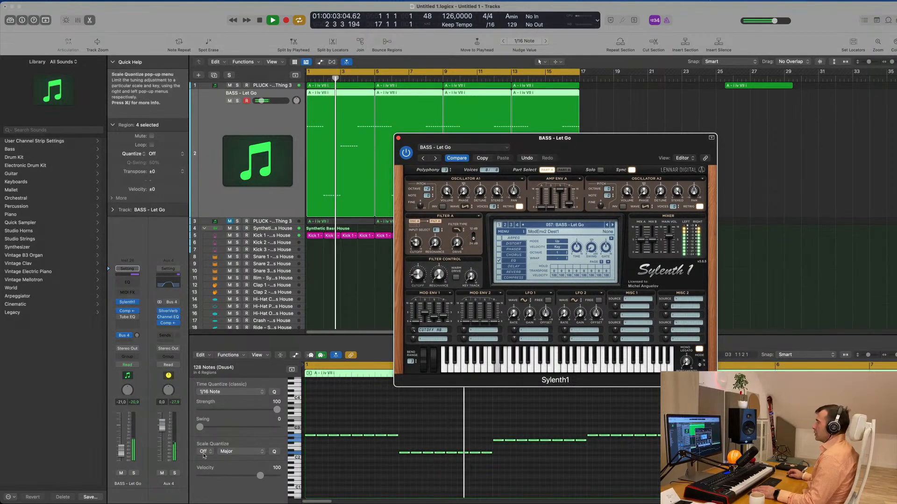
{"action": "left_click_drag", "start_coordinate": [121, 451], "coordinate": [121, 449]}
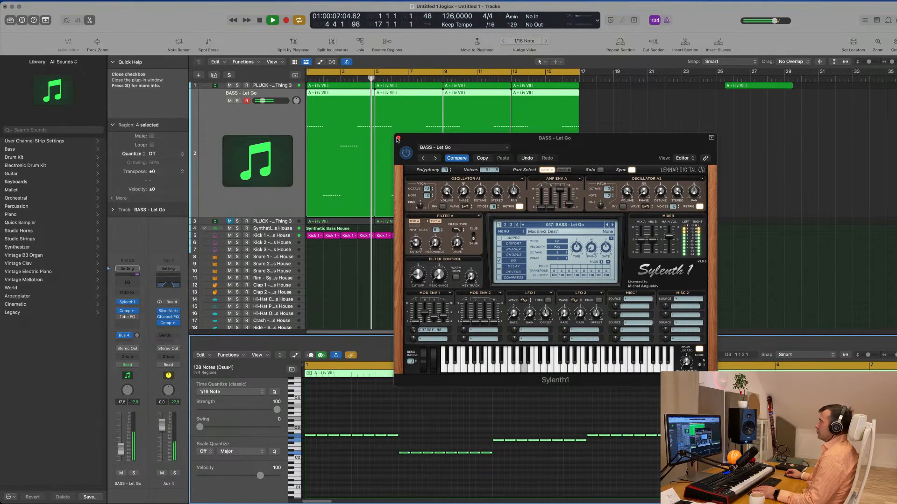
{"action": "left_click", "coordinate": [399, 138]}
{"action": "scroll", "coordinate": [234, 102], "scroll_direction": "down", "scroll_amount": 1}
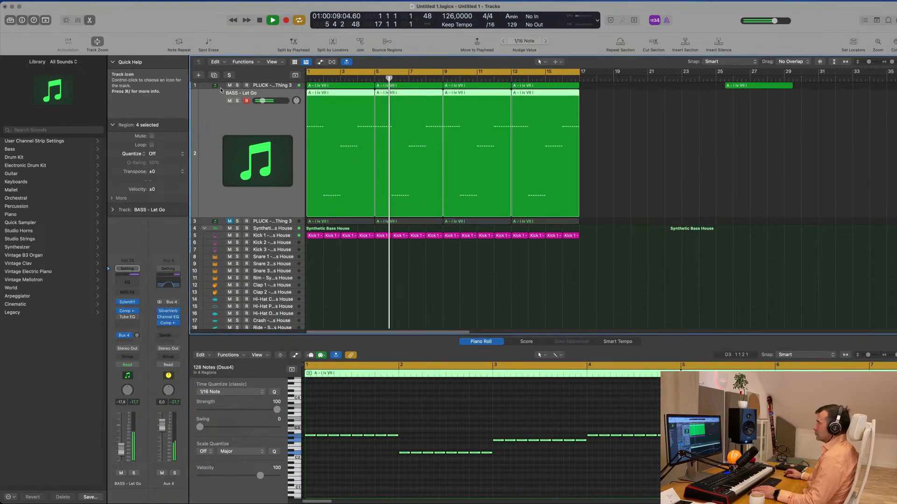
- Adjust the Bus 4 send level on the PLUCK - Deadmau5 Thing 3 track during playback
{"action": "left_click", "coordinate": [269, 86]}
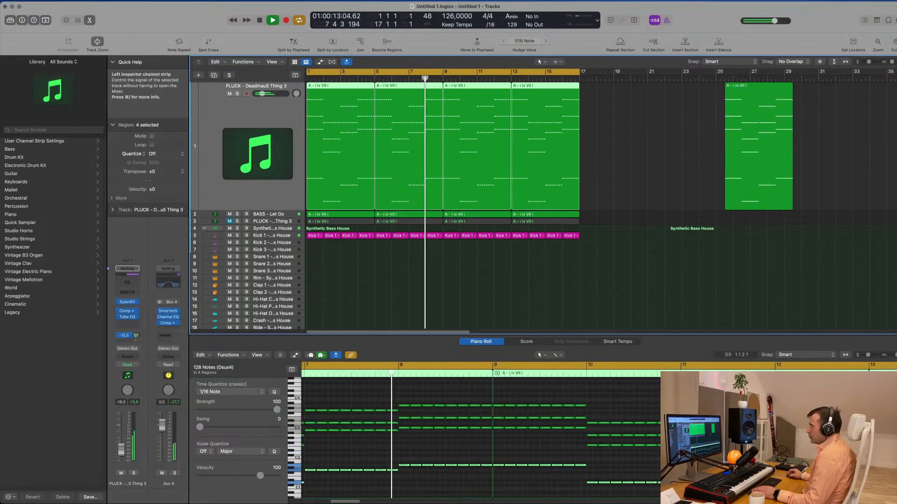
{"action": "left_click_drag", "start_coordinate": [136, 337], "coordinate": [136, 337]}
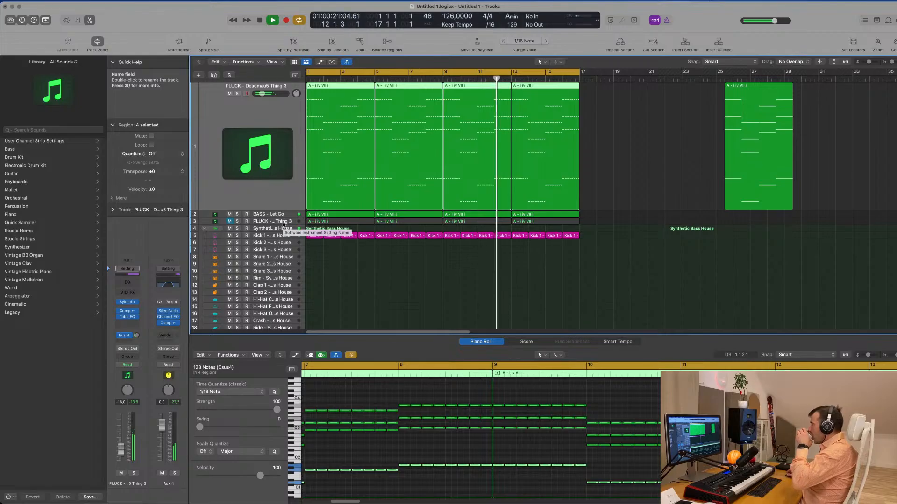
{"action": "left_click", "coordinate": [329, 277]}
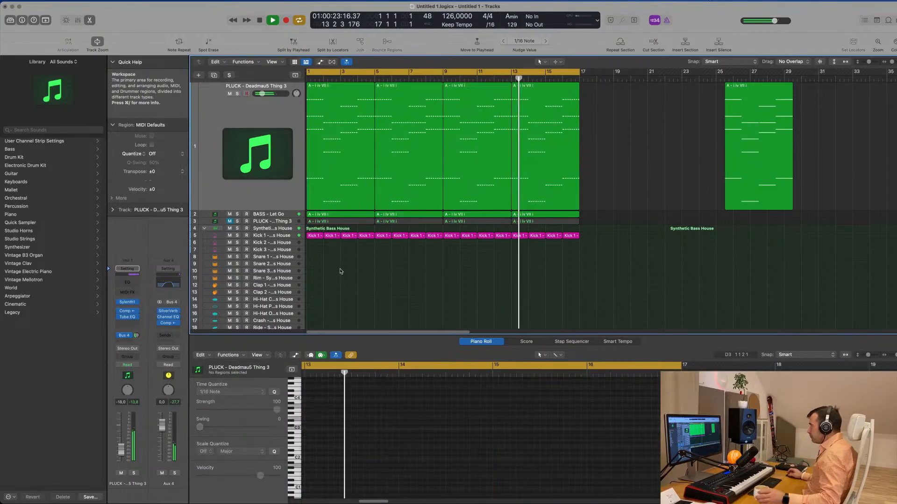
- Move the bar 1 kick region to the Clap 1 track, keep only its beat 2 and 4 notes and raise them two octaves
{"action": "left_click", "coordinate": [315, 237]}
{"action": "key", "text": "space"}
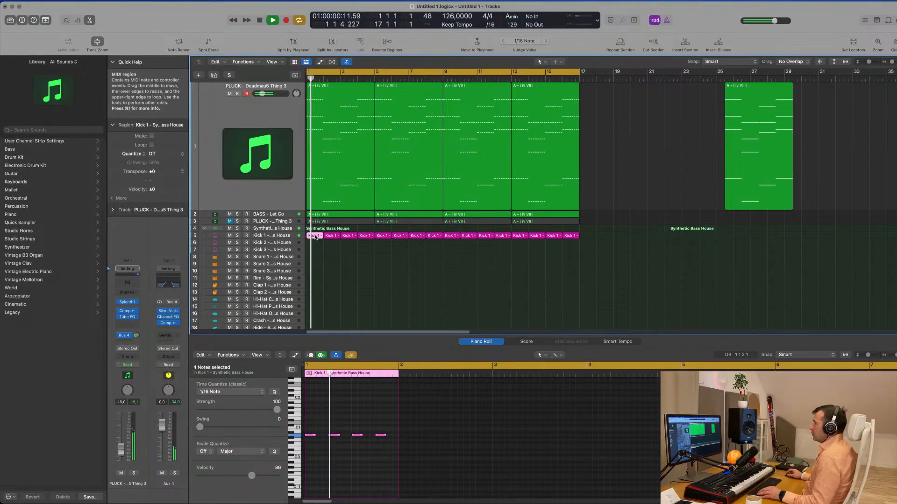
{"action": "left_click_drag", "start_coordinate": [314, 256], "coordinate": [317, 285]}
{"action": "left_click", "coordinate": [310, 434]}
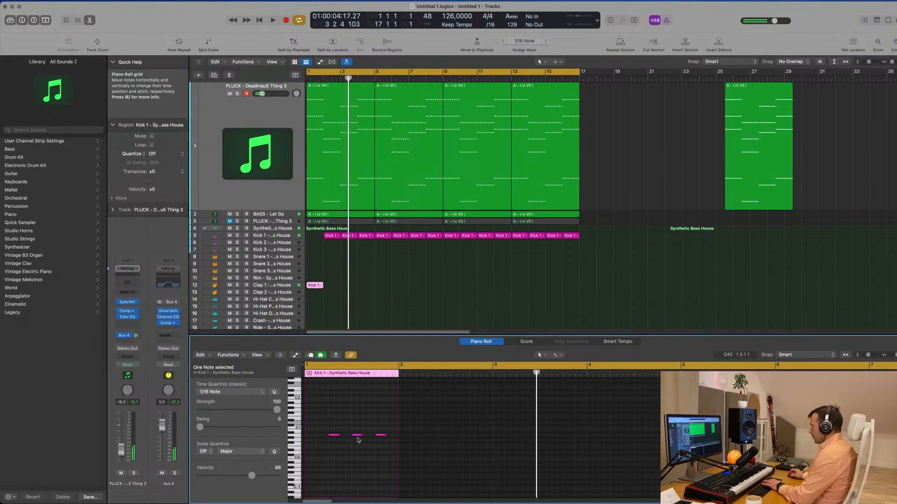
{"action": "left_click_drag", "start_coordinate": [322, 420], "coordinate": [384, 442]}
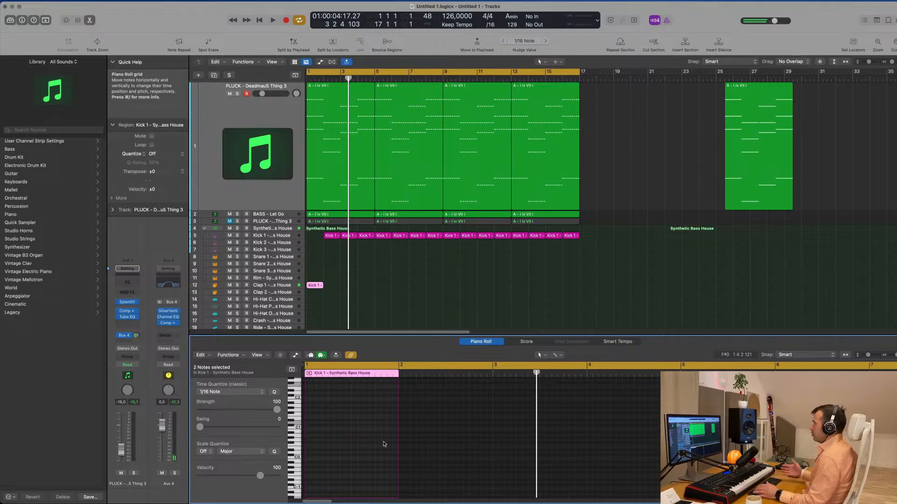
- Copy the bar 2 kick region into the empty bar 1 of the Kick 1 track and play from the start
{"action": "mouse_move", "coordinate": [333, 240]}
{"action": "left_mouse_down"}
{"action": "mouse_move", "coordinate": [352, 237]}
{"action": "mouse_move", "coordinate": [318, 237]}
{"action": "left_mouse_up"}
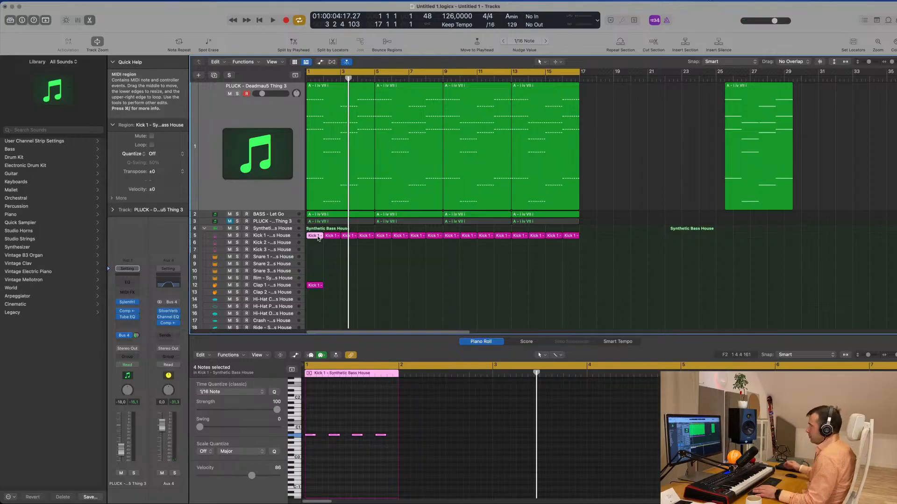
{"action": "key", "text": "space"}
{"action": "left_click", "coordinate": [369, 293]}
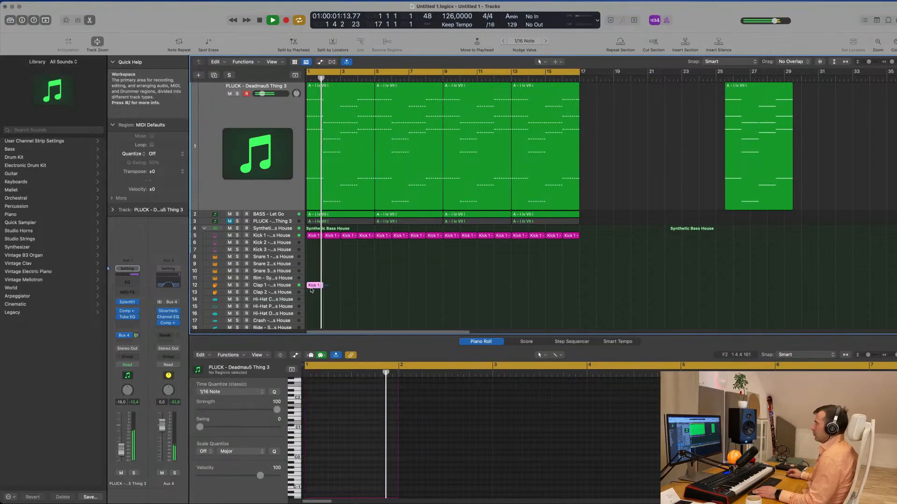
- Repeat the one-bar clap region along the Clap 1 track up to the end of the 16-bar cycle
{"action": "left_click", "coordinate": [313, 286]}
{"action": "key", "text": "space"}
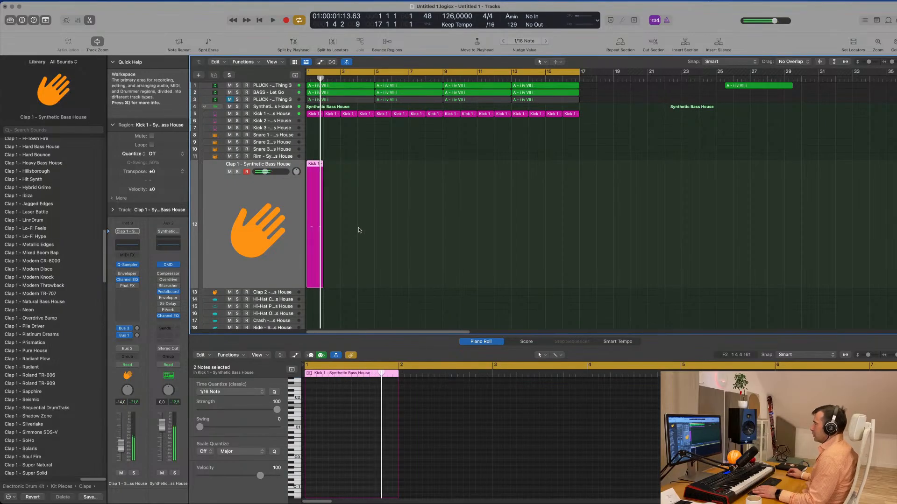
{"action": "key", "text": "super+r"}
{"action": "key", "text": "super+r"}
{"action": "key", "text": "super+r"}
{"action": "key", "text": "super+r"}
{"action": "key", "text": "super+r"}
{"action": "key", "text": "super+r"}
{"action": "key", "text": "super+r"}
{"action": "key", "text": "super+r"}
{"action": "key", "text": "super+r"}
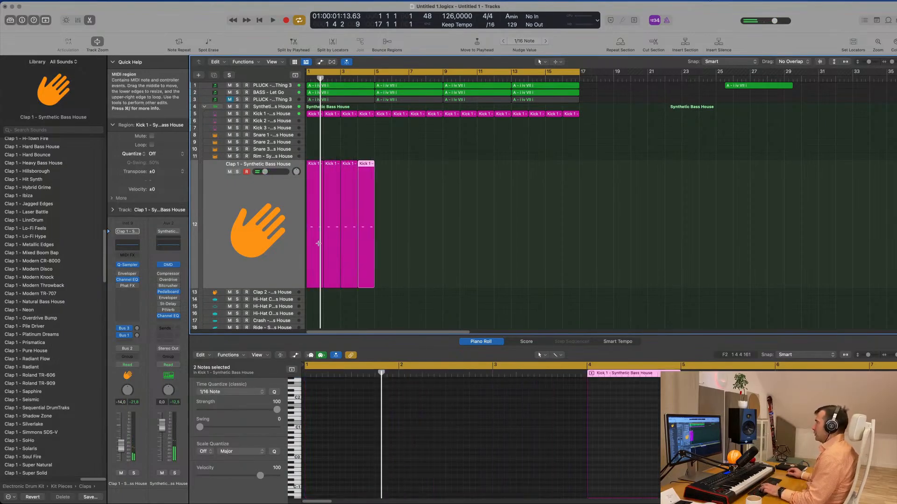
{"action": "key", "text": "super+r"}
{"action": "key", "text": "super+r"}
{"action": "key", "text": "super+r"}
{"action": "key", "text": "super+r"}
{"action": "key", "text": "super+r"}
{"action": "key", "text": "super+r"}
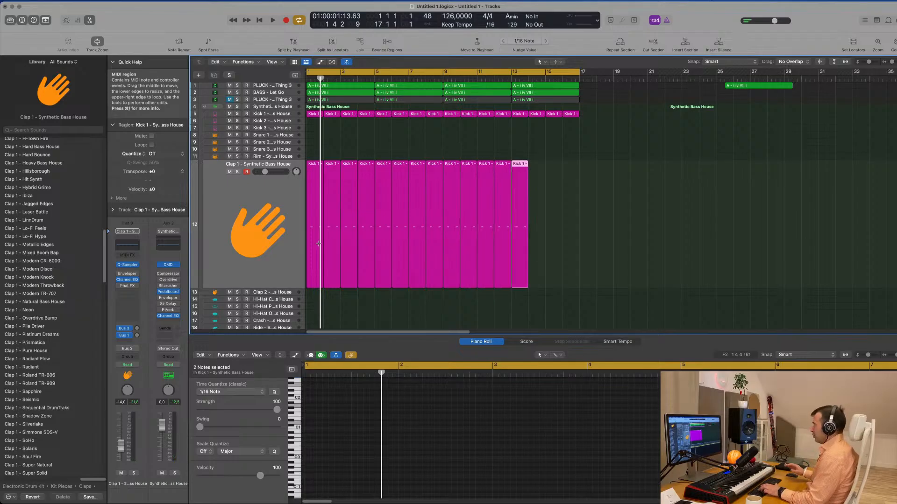
- Play the section with all Clap 1 regions selected and set the clap track's volume to about -14.4 dB
{"action": "key", "text": "space"}
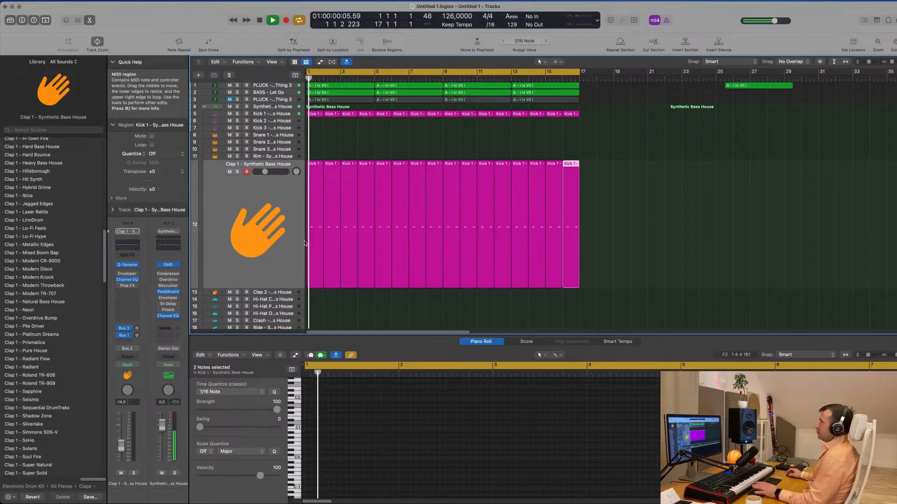
{"action": "left_click", "coordinate": [287, 235]}
{"action": "key", "text": "space"}
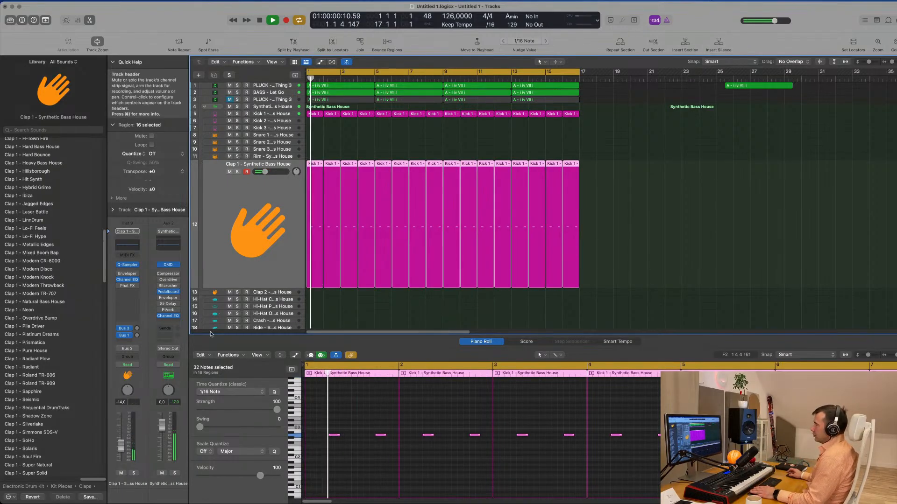
{"action": "left_click_drag", "start_coordinate": [124, 448], "coordinate": [124, 449]}
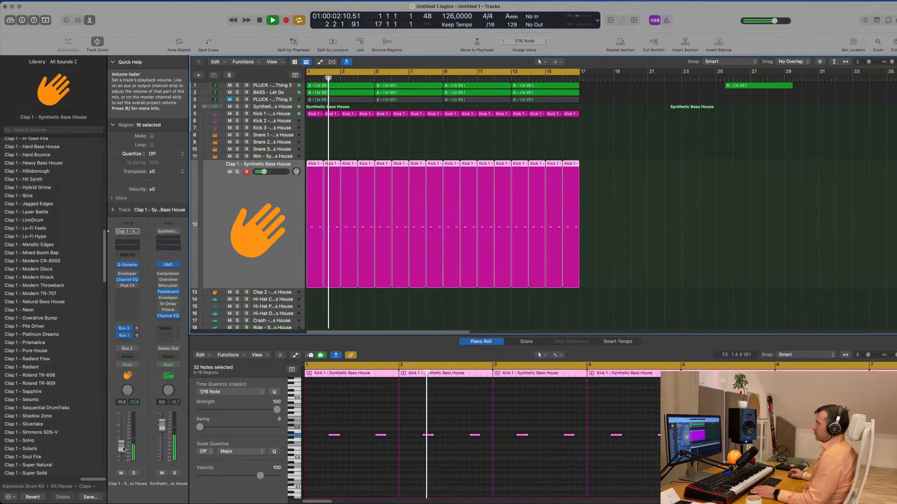
- Copy the bar 1 kick region onto the Hi-Hat Closed track at bar 1
{"action": "scroll", "coordinate": [273, 227], "scroll_direction": "down", "scroll_amount": 3}
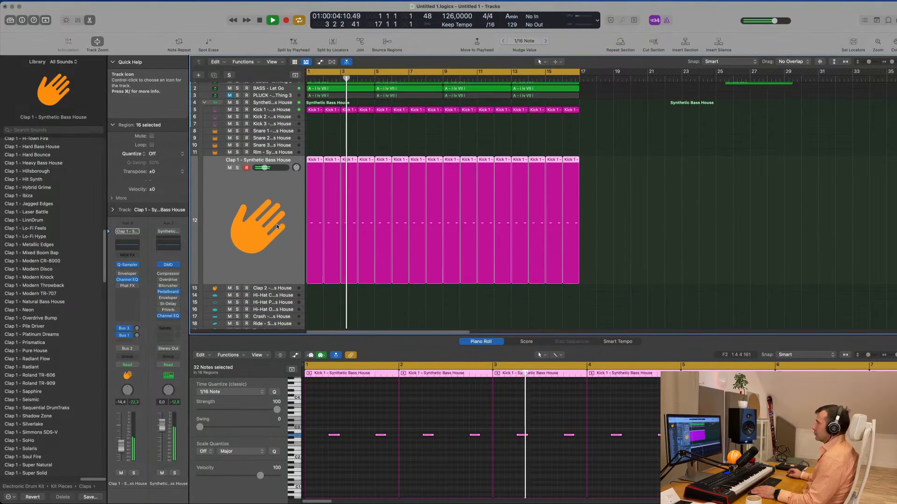
{"action": "left_click", "coordinate": [319, 91]}
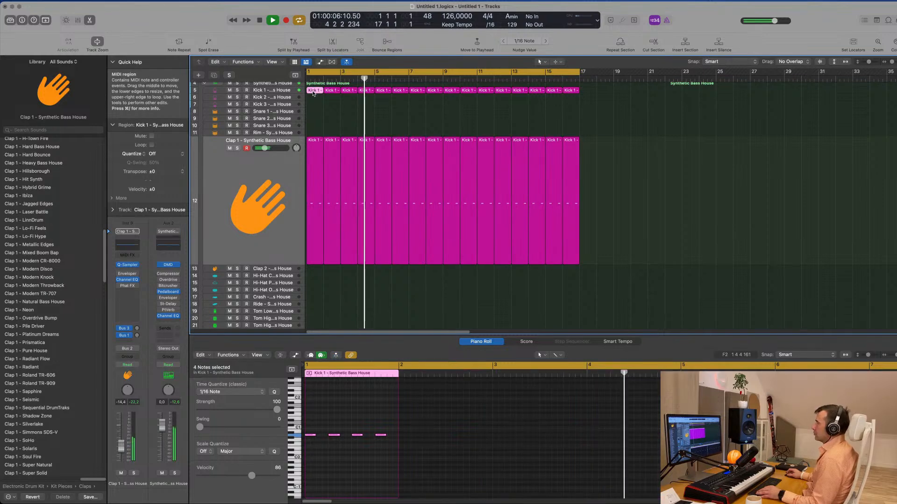
{"action": "left_click", "coordinate": [268, 183]}
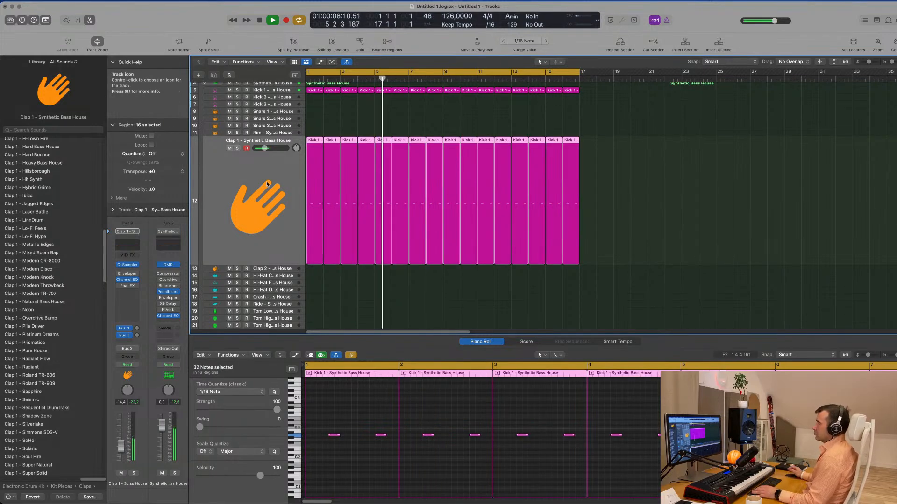
{"action": "left_click", "coordinate": [317, 92]}
{"action": "left_click_drag", "start_coordinate": [313, 90], "coordinate": [309, 276]}
- Raise the hi-hat region's four notes two octaves, shift them onto the off-beats and play the result
{"action": "key", "text": "space"}
{"action": "left_click_drag", "start_coordinate": [310, 427], "coordinate": [387, 447]}
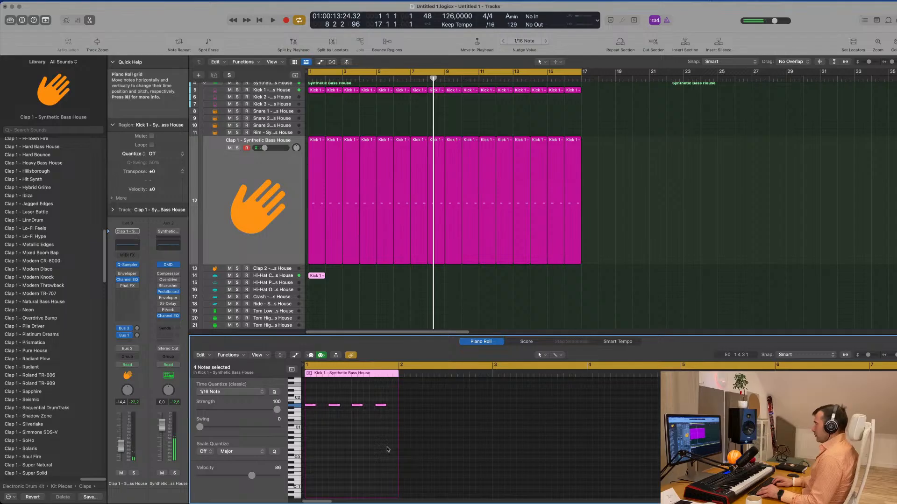
{"action": "scroll", "coordinate": [353, 444], "scroll_direction": "up", "scroll_amount": 3}
{"action": "key", "text": "space"}
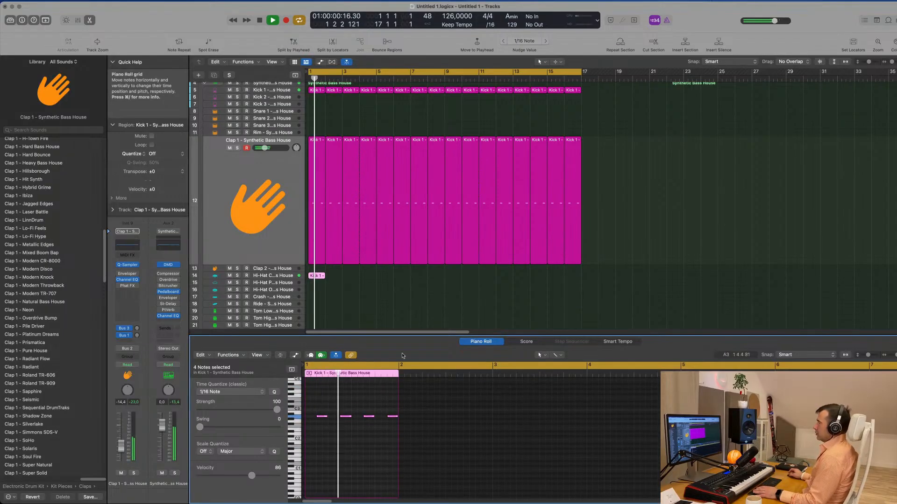
- Repeat the one-bar hi-hat region along the Hi-Hat Closed track up to the end of the 16-bar cycle
{"action": "left_click_drag", "start_coordinate": [343, 279], "coordinate": [301, 285]}
{"action": "key", "text": "super+r"}
{"action": "key", "text": "super+r"}
{"action": "key", "text": "super+r"}
{"action": "key", "text": "super+r"}
{"action": "key", "text": "super+r"}
{"action": "key", "text": "super+r"}
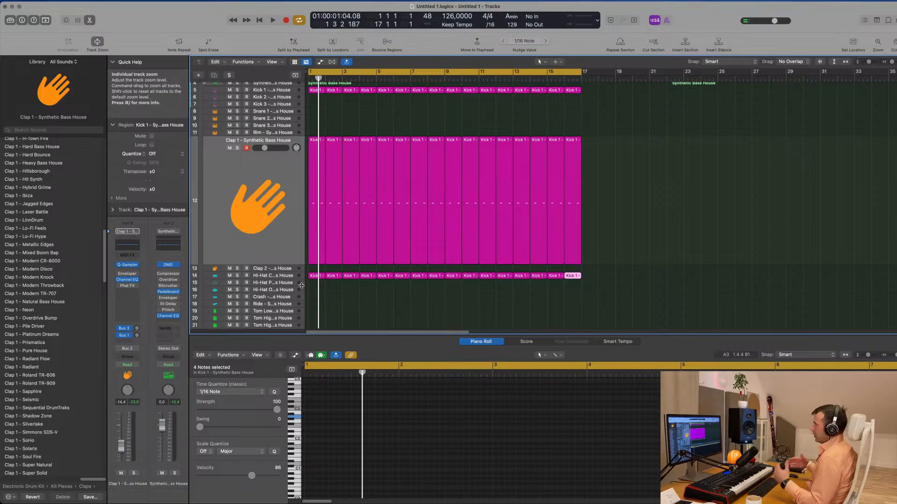
- Audition the off-beat hi-hat pattern and set the Hi-Hat Closed track's volume to about -16.8 dB
{"action": "left_click", "coordinate": [314, 276]}
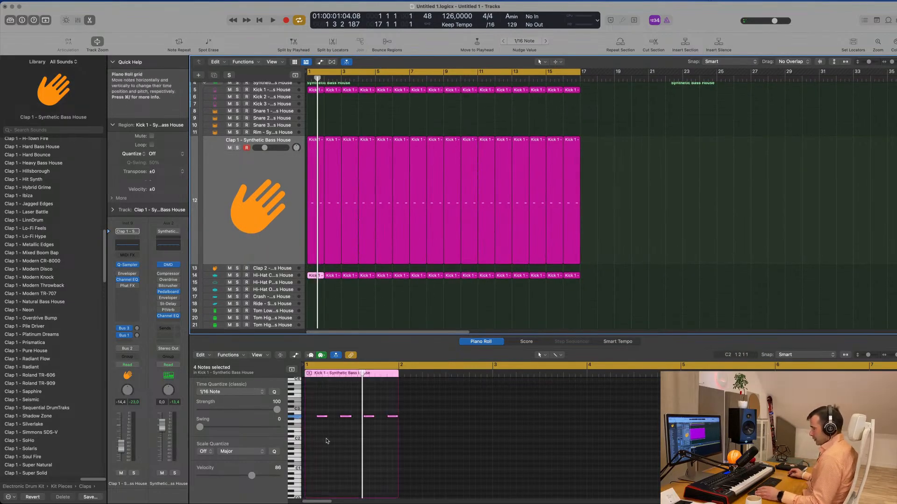
{"action": "key", "text": "space"}
{"action": "left_click", "coordinate": [368, 297]}
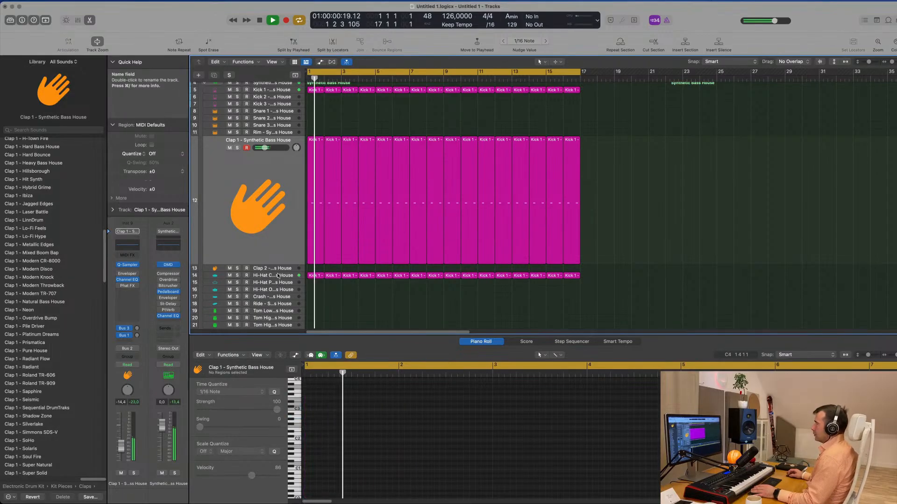
{"action": "left_click", "coordinate": [277, 275]}
{"action": "key", "text": "space"}
{"action": "key", "text": "space"}
{"action": "left_click_drag", "start_coordinate": [121, 445], "coordinate": [121, 449]}
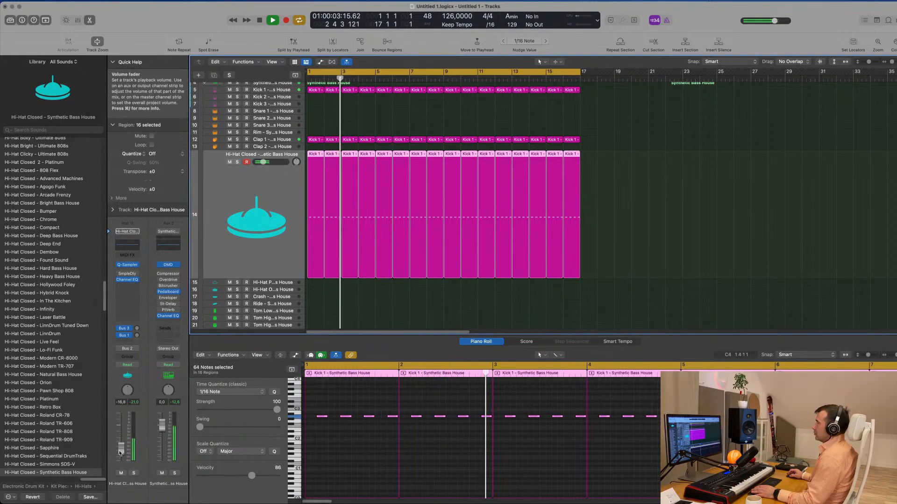
- Copy the bar 1 clap region onto the Tom Low track at bar 1
{"action": "scroll", "coordinate": [391, 318], "scroll_direction": "down", "scroll_amount": 5}
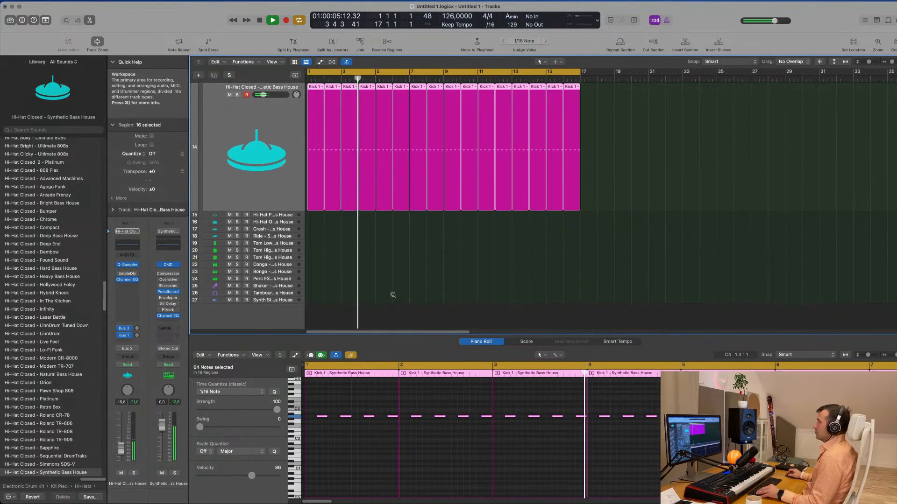
{"action": "scroll", "coordinate": [392, 281], "scroll_direction": "up", "scroll_amount": 1}
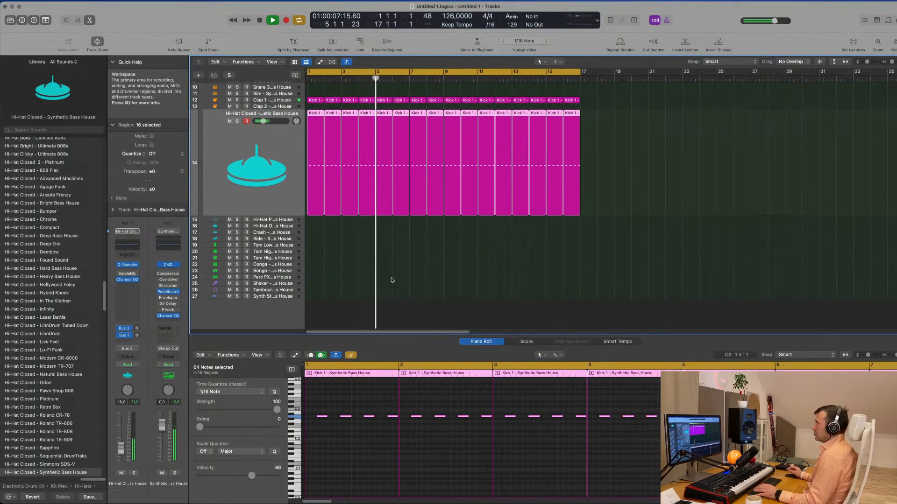
{"action": "left_click", "coordinate": [363, 278]}
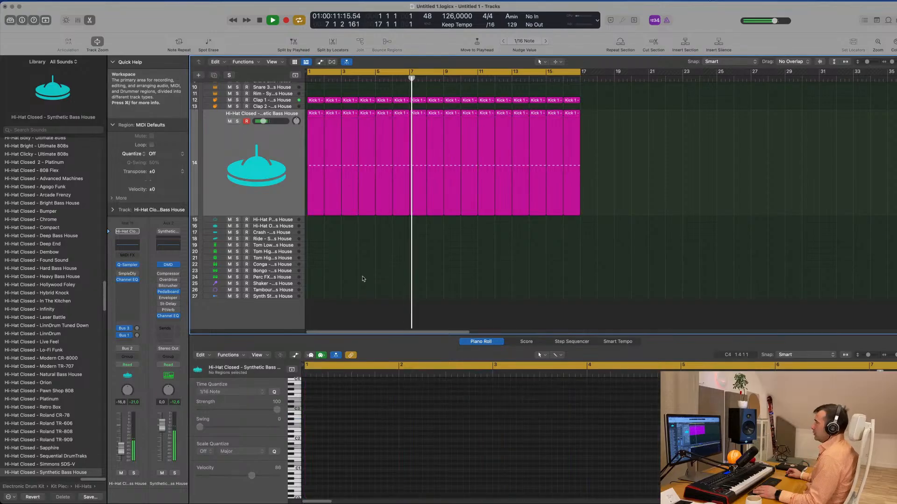
{"action": "left_click", "coordinate": [315, 100]}
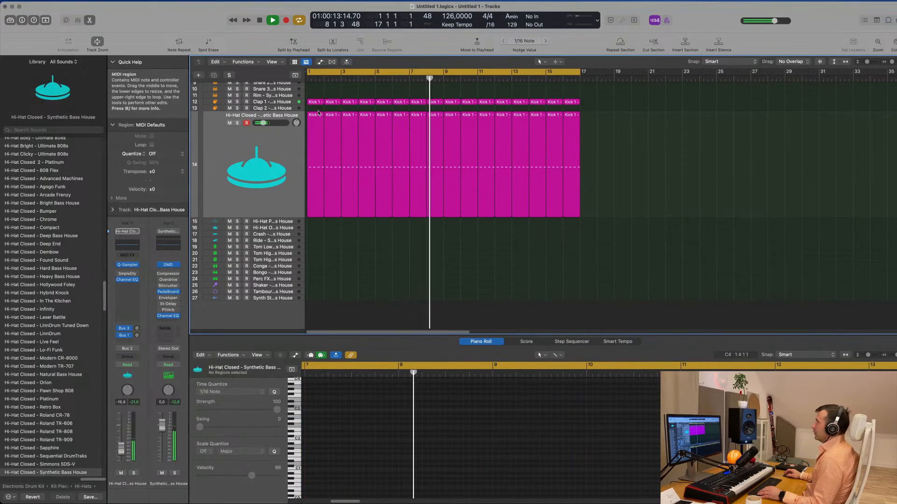
{"action": "left_click_drag", "start_coordinate": [314, 141], "coordinate": [315, 247]}
{"action": "left_click_drag", "start_coordinate": [318, 288], "coordinate": [318, 288]}
- Move the tom region's second note an eighth note earlier, from beat 4 to the off-beat after beat 3, and play it
{"action": "key", "text": "Return"}
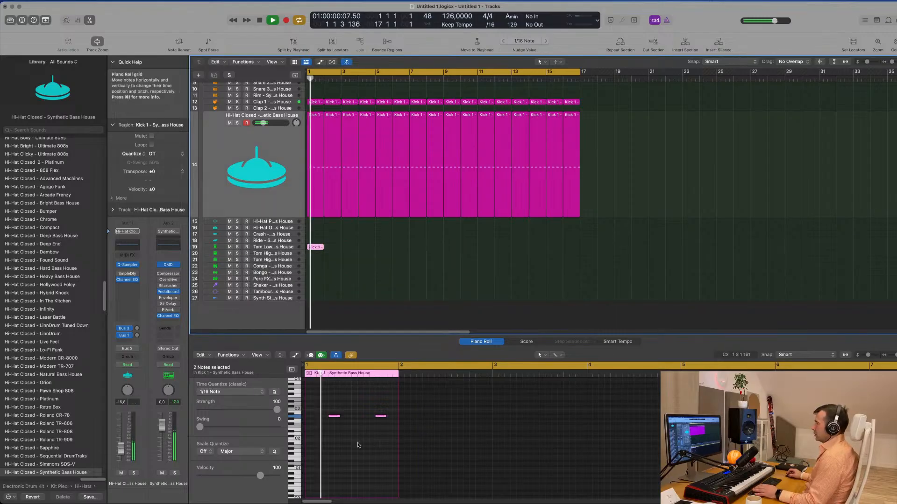
{"action": "left_click", "coordinate": [315, 400]}
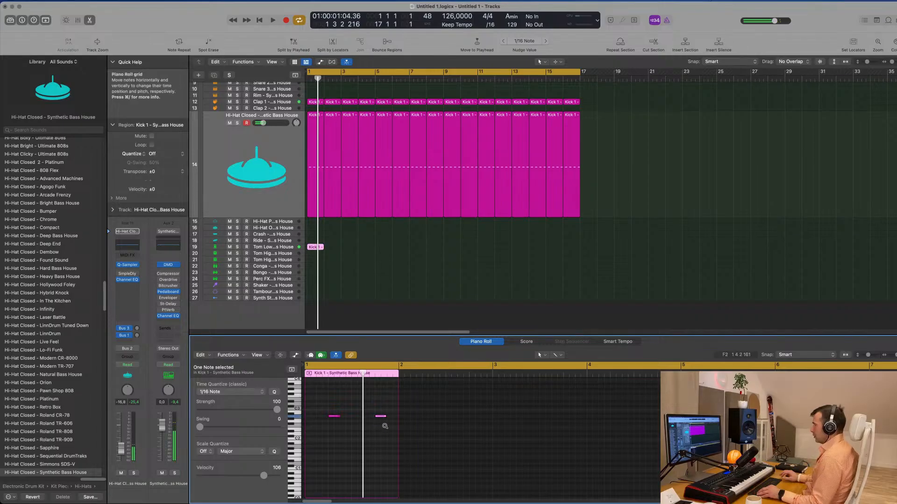
{"action": "key", "text": "space"}
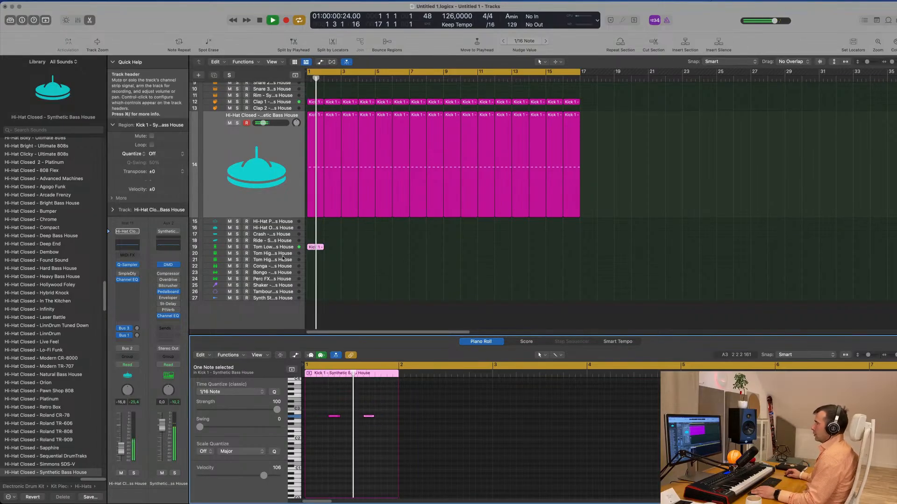
- Select the Tom Low track, set its volume to about -13.4 dB and stop playback
{"action": "left_click", "coordinate": [273, 247]}
{"action": "left_click_drag", "start_coordinate": [120, 432], "coordinate": [120, 453]}
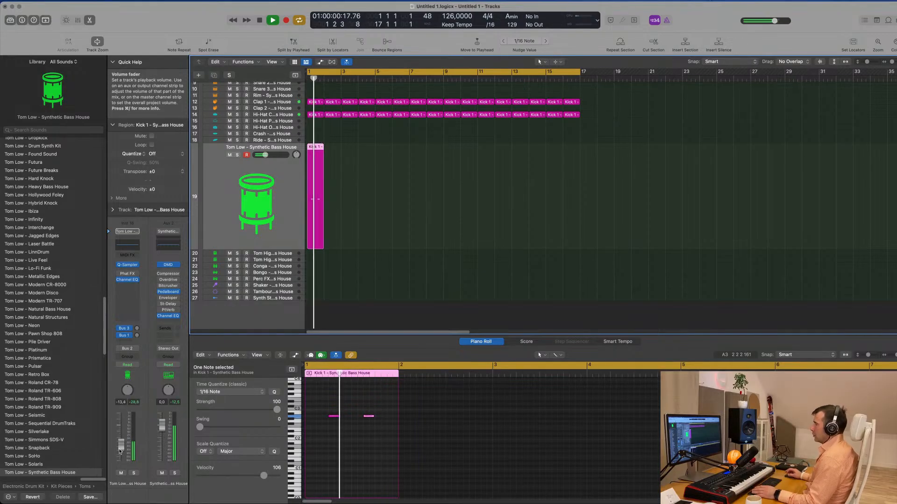
{"action": "key", "text": "space"}
- Repeat the bar 1 Tom Low region until the pattern fills bars 1 to 16
{"action": "key", "text": "super+r"}
{"action": "key", "text": "super+r"}
{"action": "key", "text": "super+r"}
{"action": "key", "text": "super+r"}
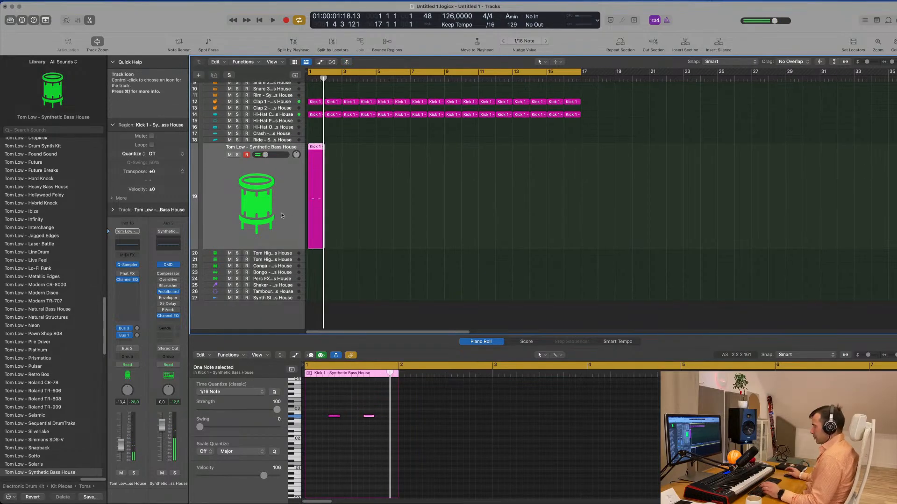
{"action": "key", "text": "super+r"}
{"action": "key", "text": "super+r"}
{"action": "key", "text": "super+r"}
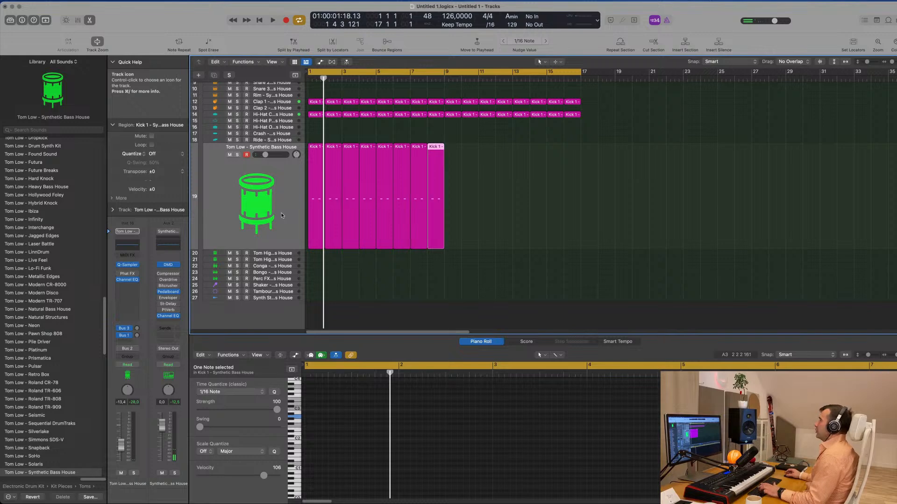
{"action": "left_click", "coordinate": [288, 195]}
{"action": "key", "text": "super+r"}
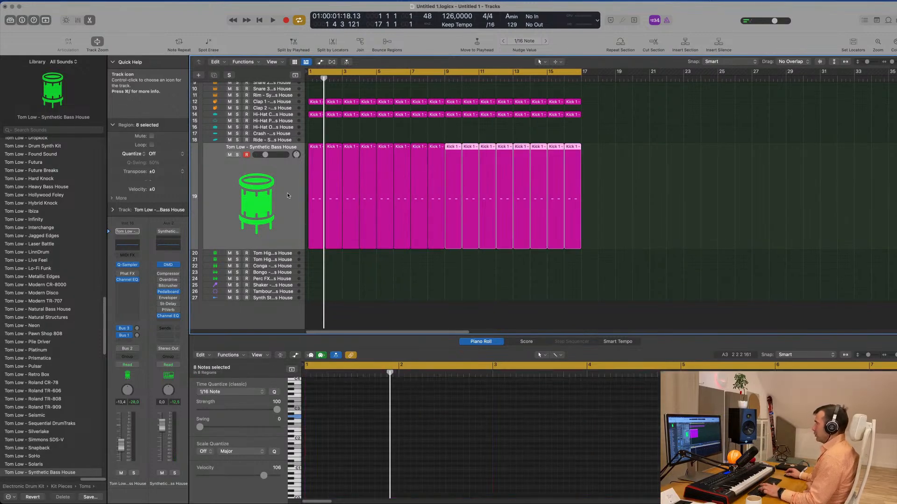
- Select all regions on the Tom Low track, play them and set the track's volume to about -12.6 dB
{"action": "left_click", "coordinate": [279, 212]}
{"action": "key", "text": "space"}
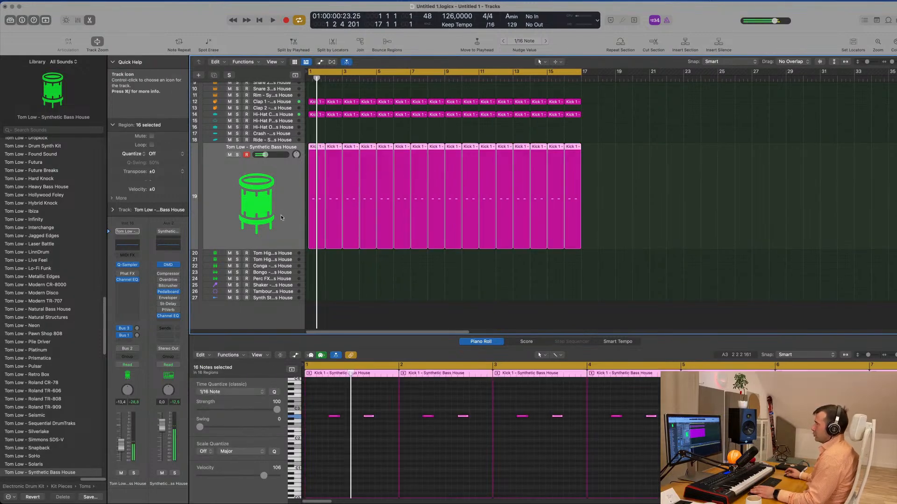
{"action": "key", "text": "space"}
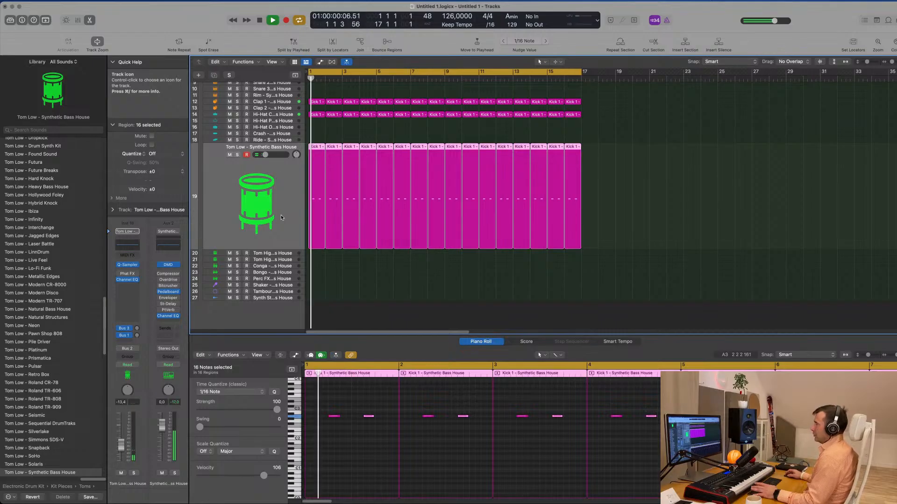
{"action": "left_click", "coordinate": [335, 461]}
{"action": "left_click_drag", "start_coordinate": [121, 446], "coordinate": [121, 445]}
{"action": "scroll", "coordinate": [358, 282], "scroll_direction": "down", "scroll_amount": 1}
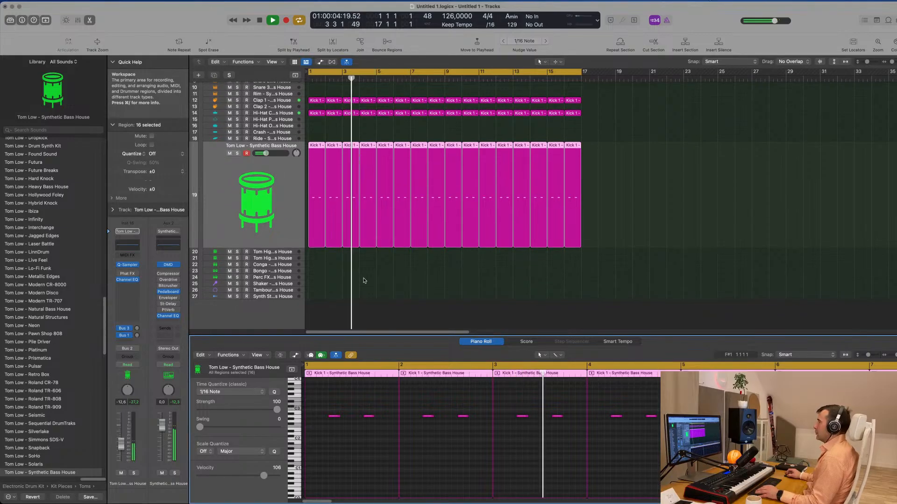
- Copy the bar 1 tom region onto the Conga track and shift its two notes later within the bar
{"action": "left_click", "coordinate": [316, 154]}
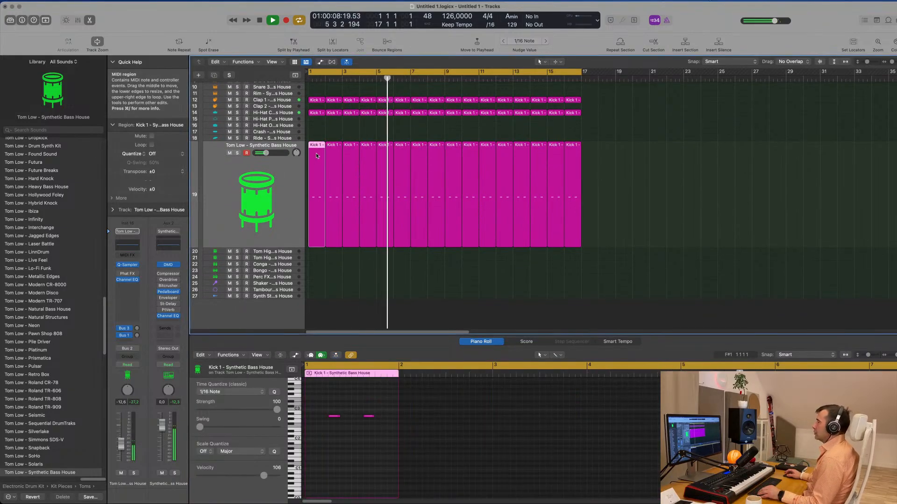
{"action": "left_click_drag", "start_coordinate": [316, 156], "coordinate": [316, 265]}
{"action": "left_click_drag", "start_coordinate": [323, 410], "coordinate": [353, 419]}
{"action": "key", "text": "space"}
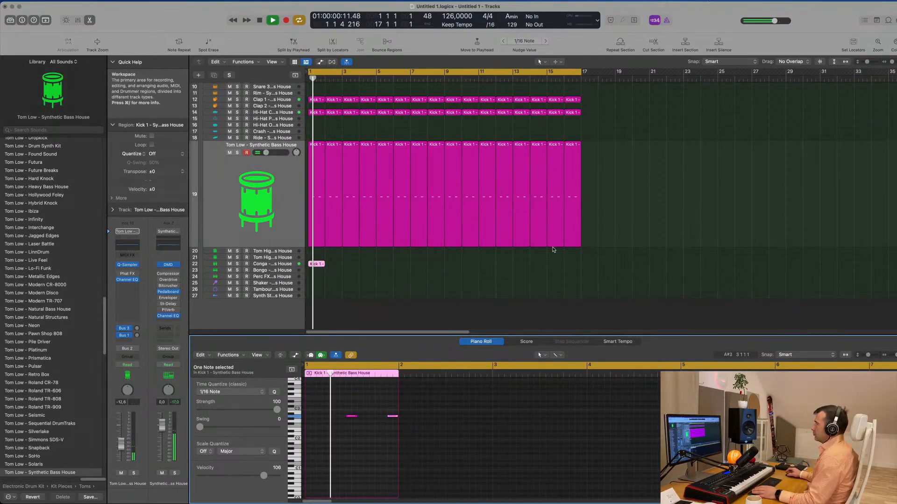
- Select the Conga track and raise its reverb and delay send levels while the pattern plays
{"action": "left_click", "coordinate": [278, 263]}
{"action": "key", "text": "space"}
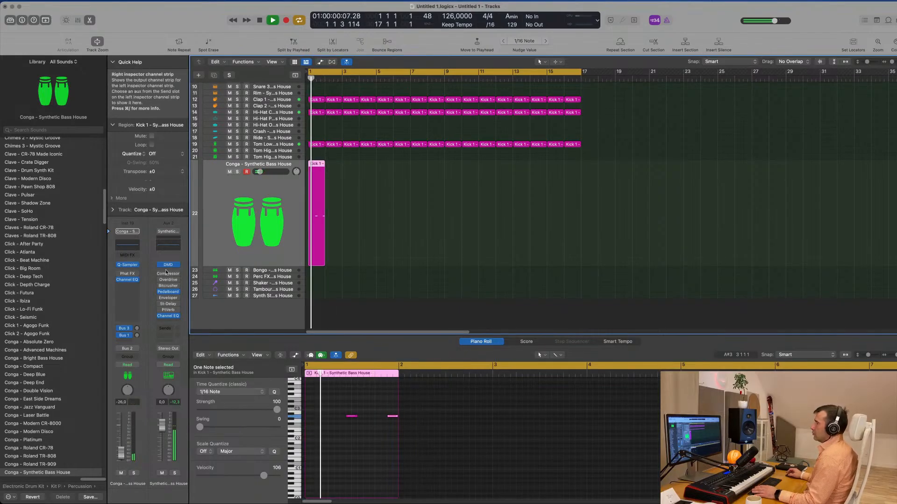
{"action": "left_click", "coordinate": [136, 329]}
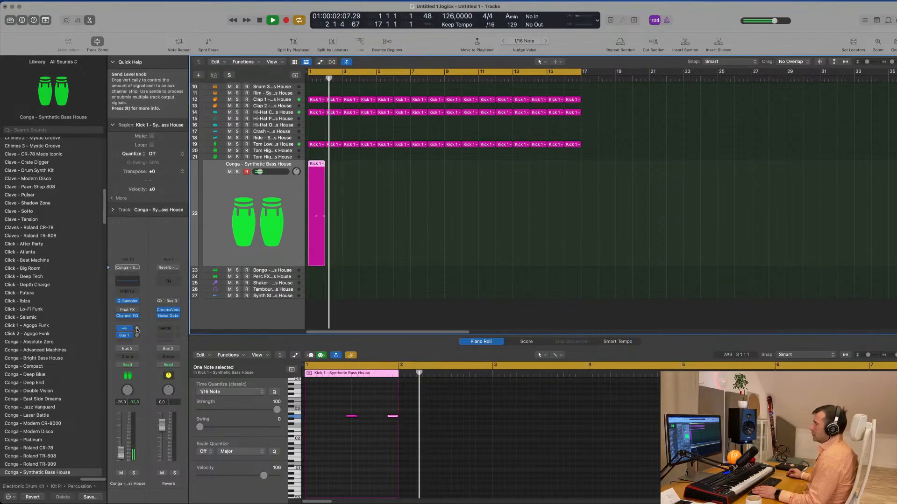
{"action": "left_click_drag", "start_coordinate": [137, 331], "coordinate": [140, 337]}
{"action": "key", "text": "space"}
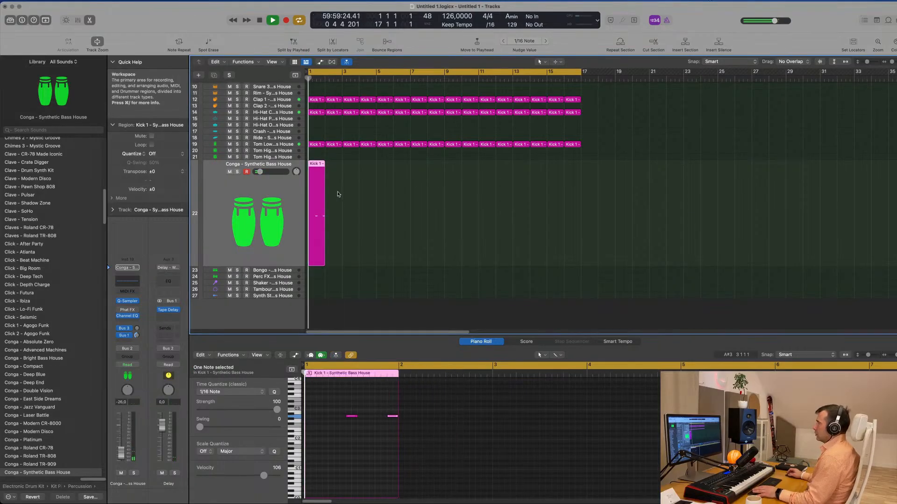
- Copy the conga region onto every second bar from bar 3 through bar 15
{"action": "left_click_drag", "start_coordinate": [320, 164], "coordinate": [387, 170]}
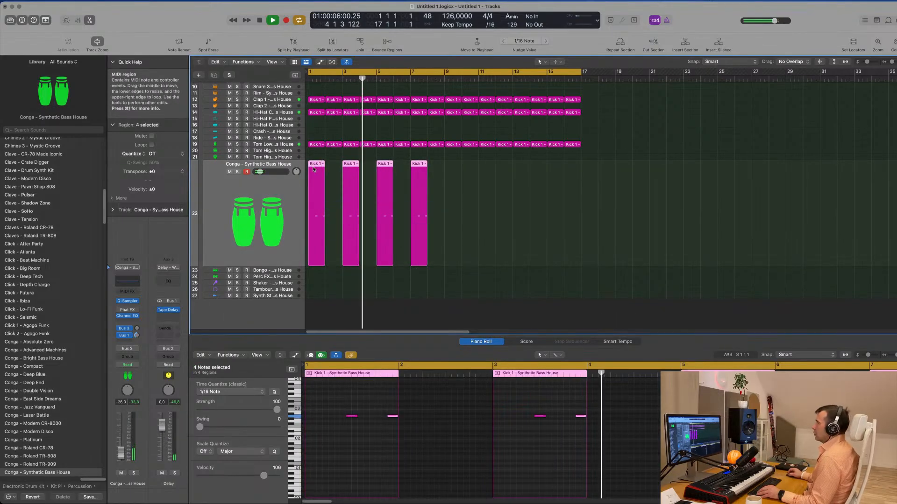
{"action": "left_click_drag", "start_coordinate": [316, 167], "coordinate": [451, 178]}
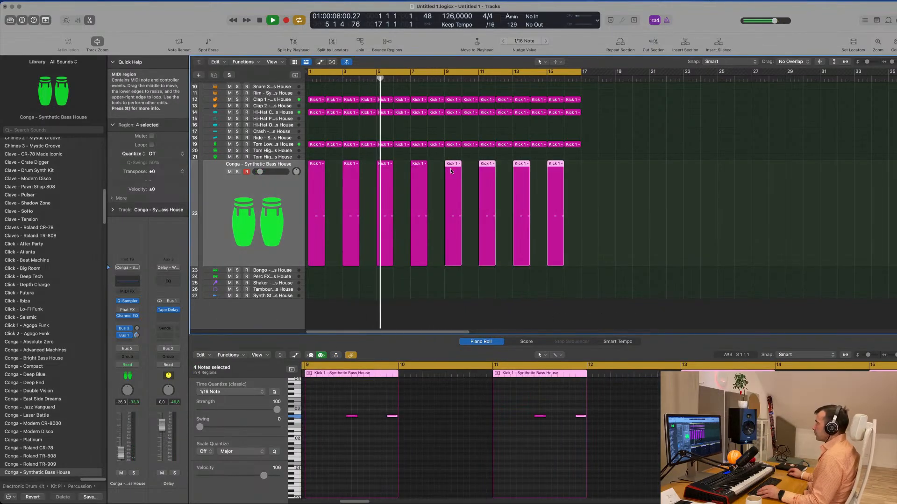
- Duplicate the muted PLUCK track and copy the sustained-chord region near bar 25 to bar 1 of the new track
{"action": "key", "text": "super+Up"}
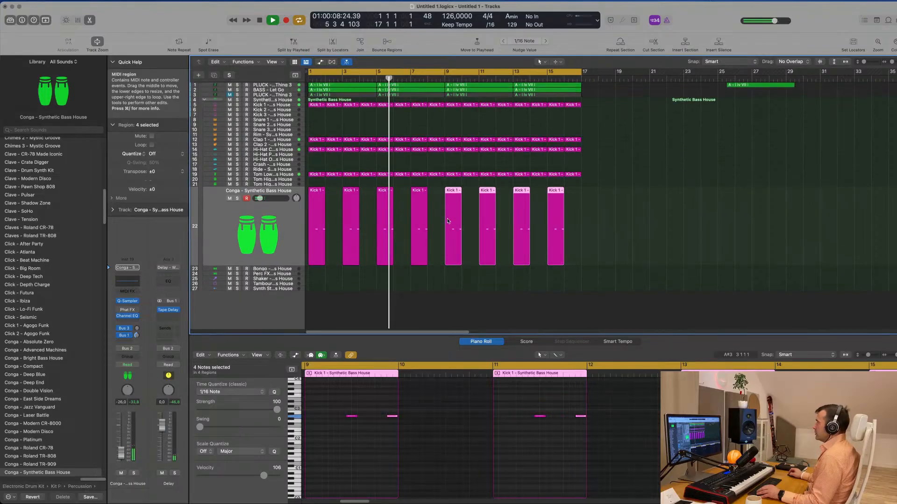
{"action": "left_click", "coordinate": [282, 90]}
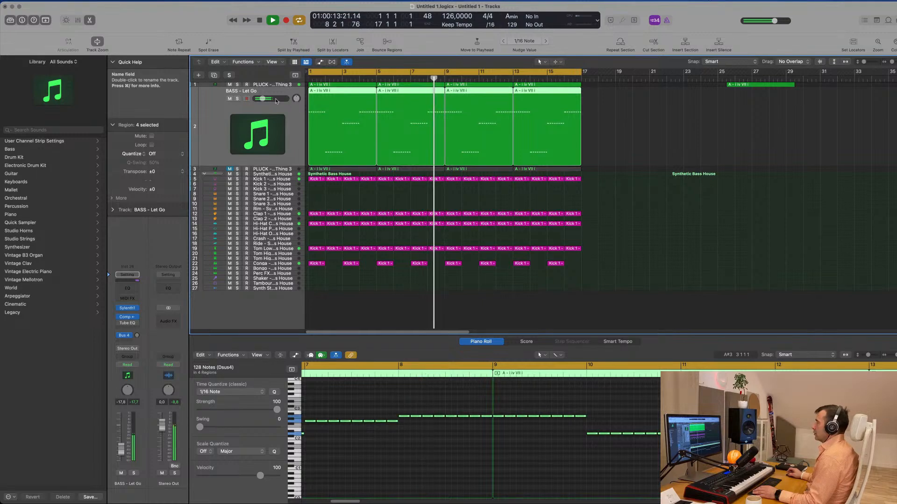
{"action": "left_click", "coordinate": [289, 84]}
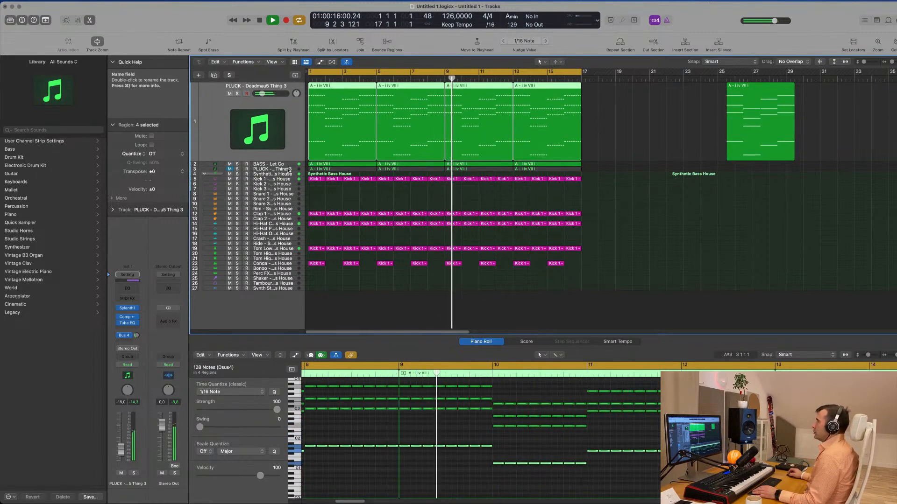
{"action": "left_click", "coordinate": [290, 168]}
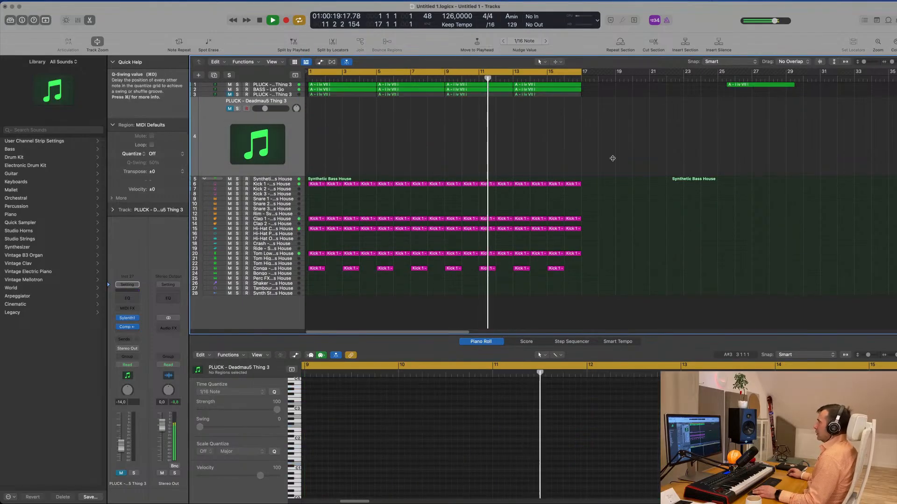
{"action": "left_click", "coordinate": [753, 85]}
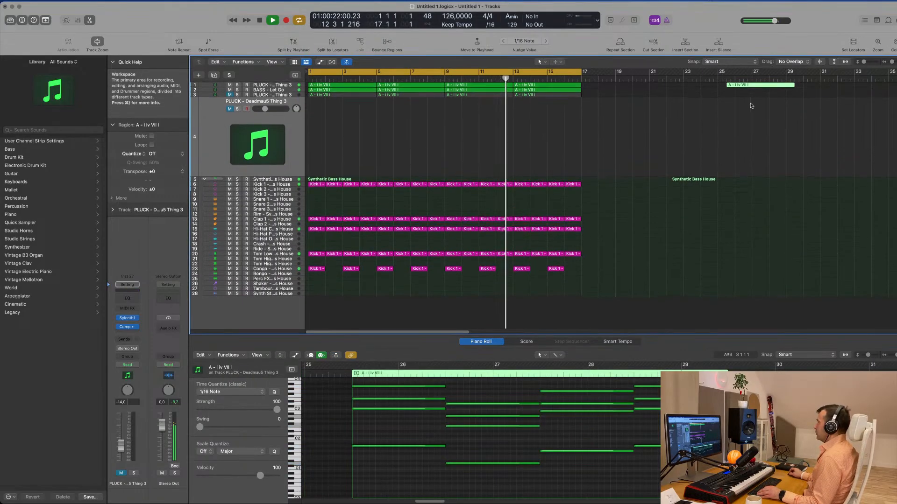
{"action": "left_click_drag", "start_coordinate": [749, 86], "coordinate": [313, 134]}
- Audition the arrangement from the start and unmute the duplicated PLUCK track
{"action": "key", "text": "space"}
{"action": "key", "text": "space"}
{"action": "key", "text": "space"}
{"action": "key", "text": "space"}
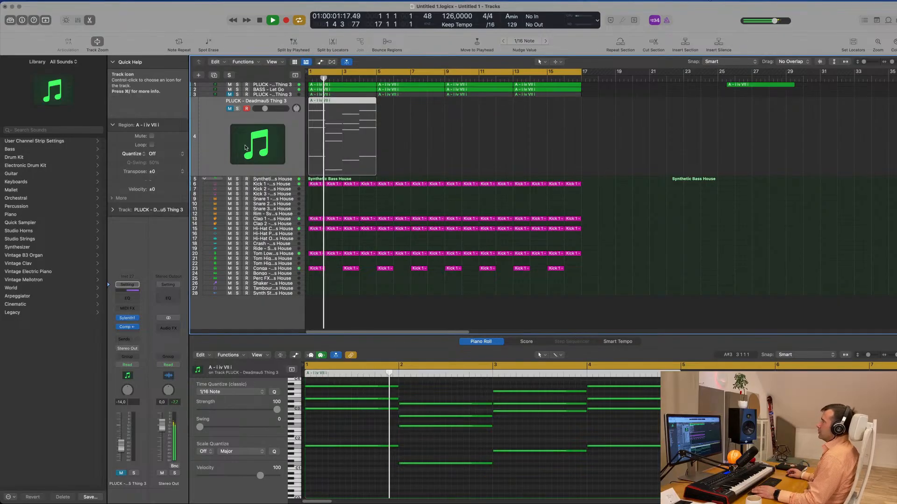
{"action": "key", "text": "space"}
{"action": "key", "text": "space"}
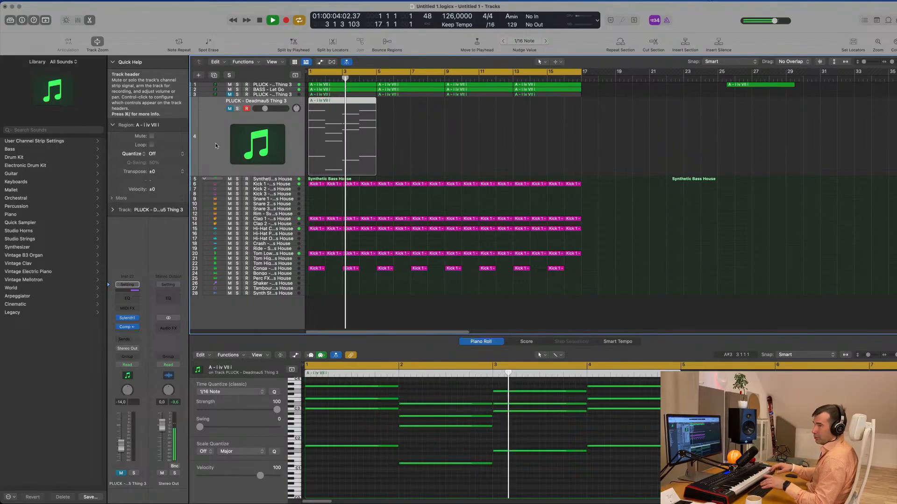
{"action": "key", "text": "space"}
{"action": "key", "text": "space"}
{"action": "left_click", "coordinate": [229, 108]}
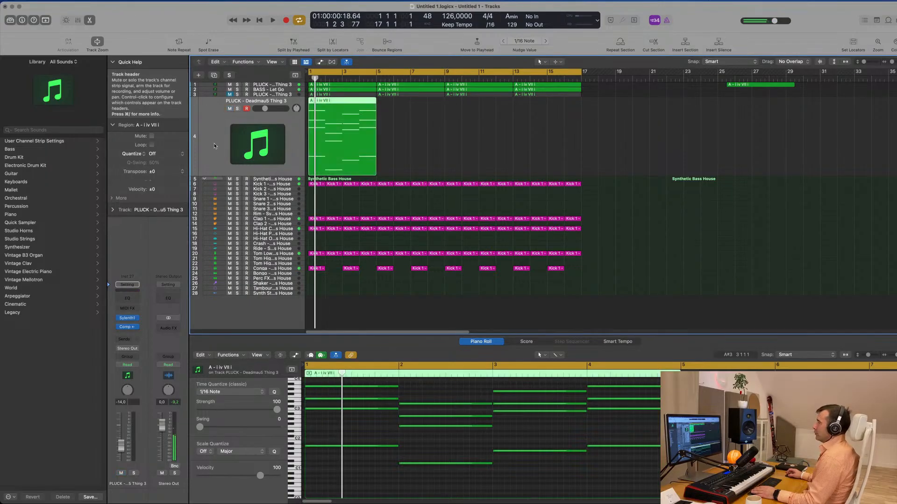
- Replace Sylenth1 with Alchemy as the instrument on the duplicated PLUCK track
{"action": "left_click", "coordinate": [137, 319]}
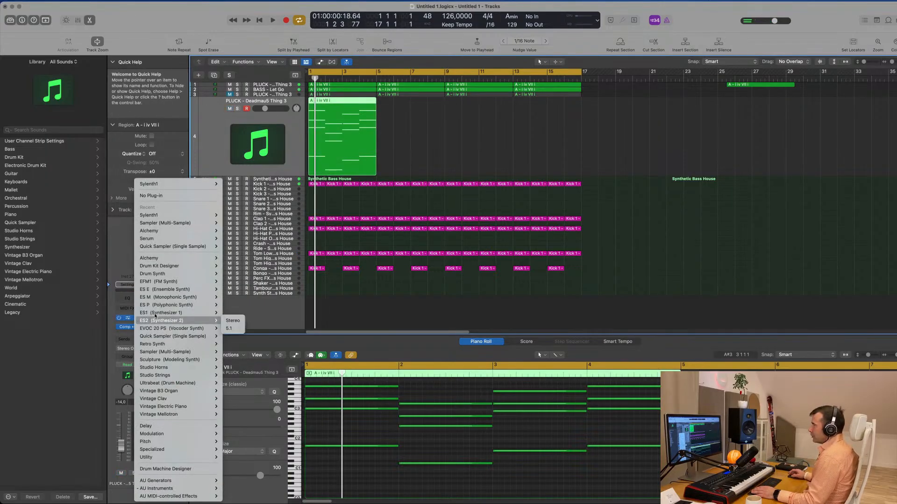
{"action": "left_click", "coordinate": [232, 231]}
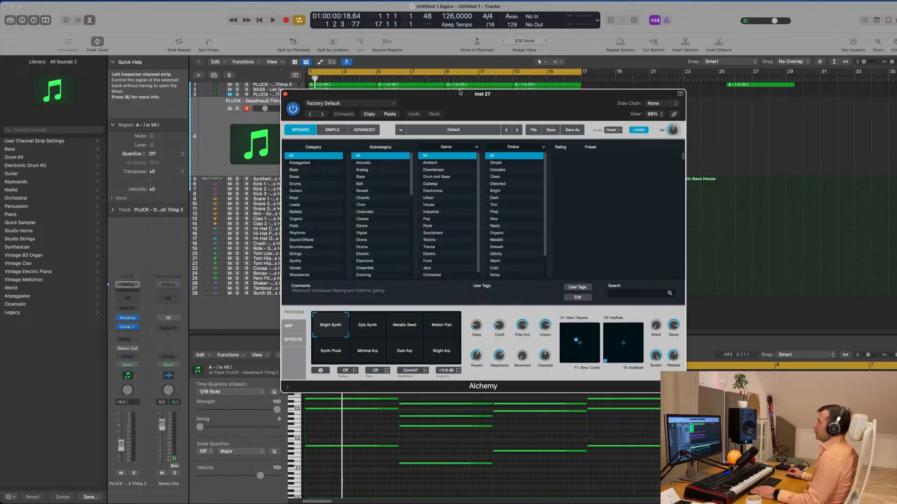
{"action": "left_click_drag", "start_coordinate": [516, 102], "coordinate": [499, 98]}
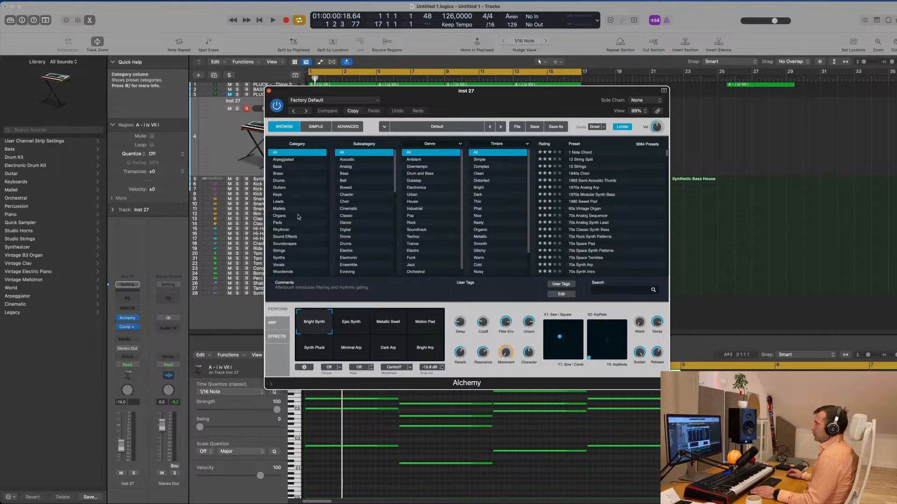
- Filter Alchemy's presets to Pads and load Ensemble Ultima, keeping the plug-in window clear of the track list
{"action": "left_click", "coordinate": [280, 223]}
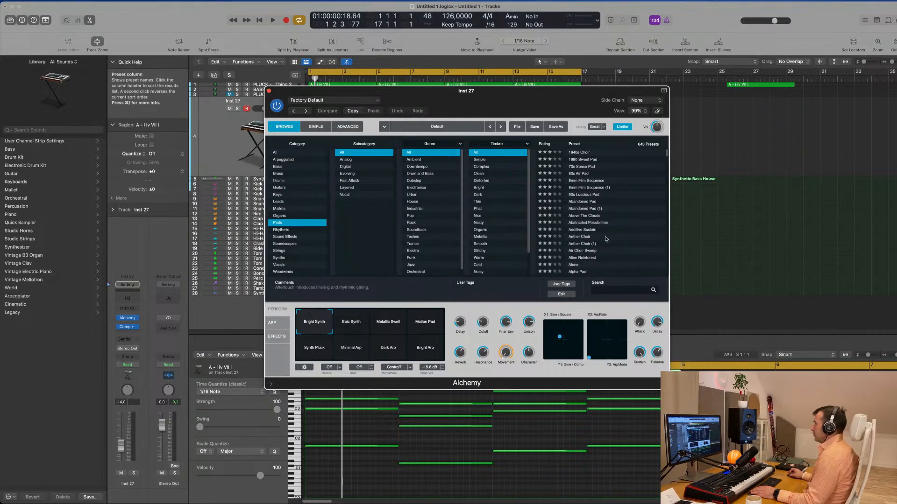
{"action": "scroll", "coordinate": [632, 221], "scroll_direction": "down", "scroll_amount": 15}
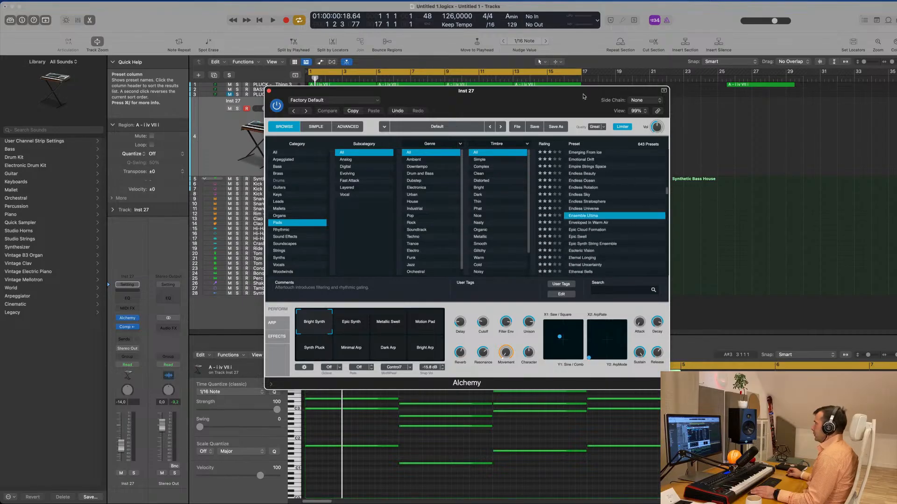
{"action": "left_click_drag", "start_coordinate": [584, 97], "coordinate": [776, 94]}
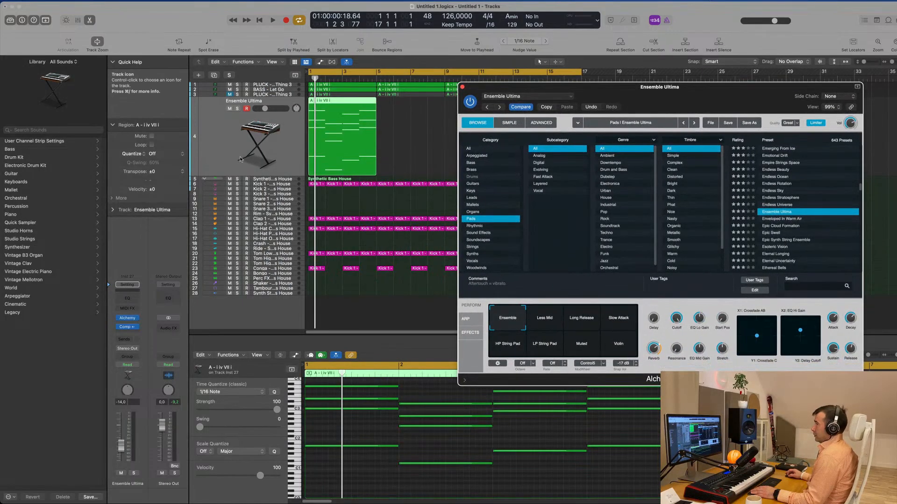
- Play the pad chords with the drums and set the pad track's volume to about -18 dB
{"action": "left_click", "coordinate": [240, 159]}
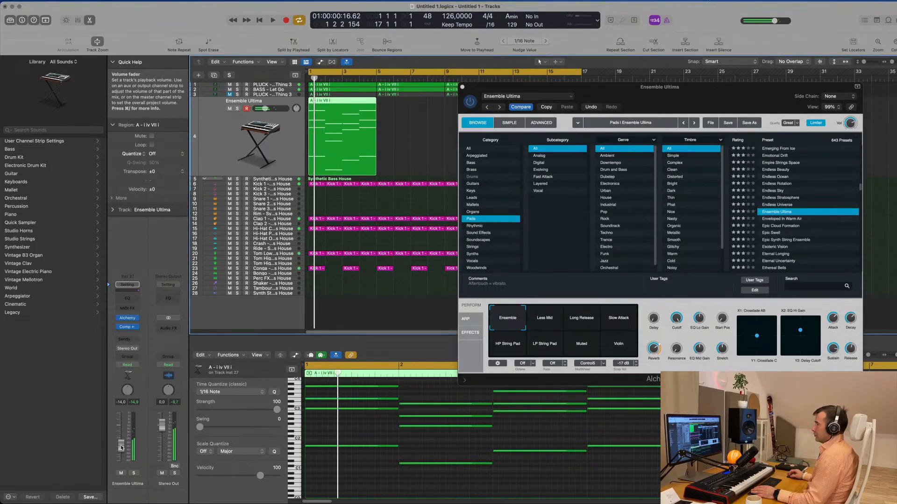
{"action": "key", "text": "space"}
{"action": "left_click_drag", "start_coordinate": [120, 450], "coordinate": [119, 455]}
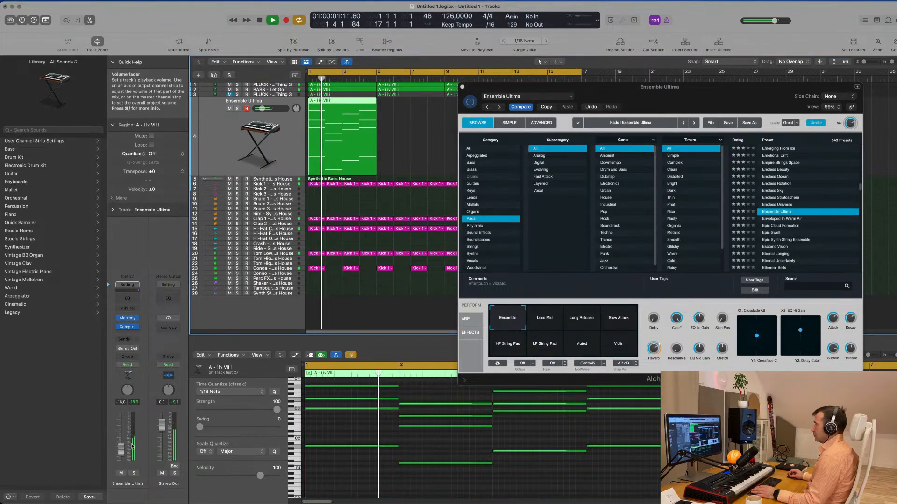
- Try the Less Mid, Long Release and Slow Attack variations of the Ensemble Ultima pad
{"action": "left_click_drag", "start_coordinate": [656, 99], "coordinate": [617, 97]}
{"action": "left_click", "coordinate": [505, 318]}
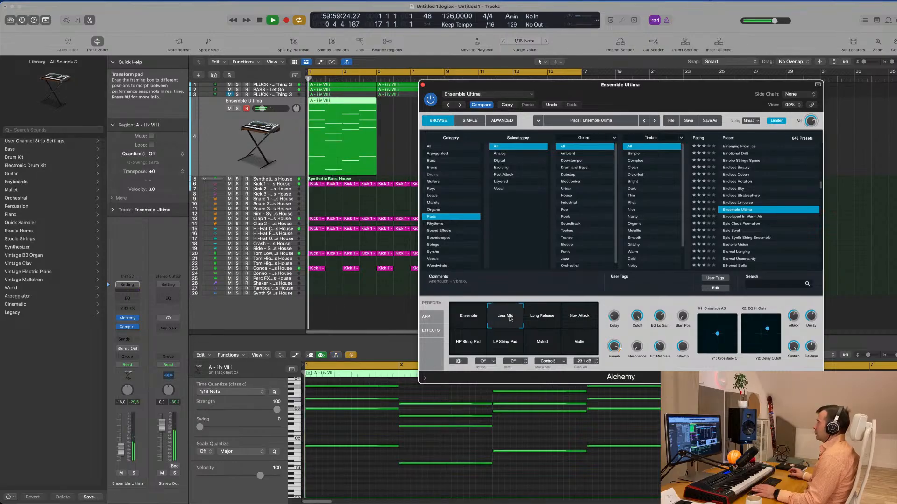
{"action": "left_click", "coordinate": [541, 319]}
{"action": "left_click", "coordinate": [579, 317]}
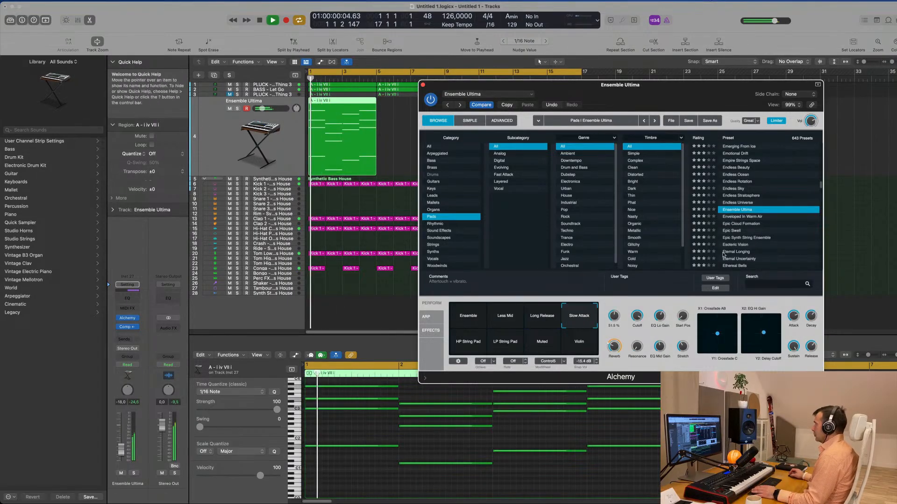
- Try the Enveloped In Warm Air preset with its Filter Sequence variation and the delay raised to 100 %
{"action": "left_click", "coordinate": [742, 216]}
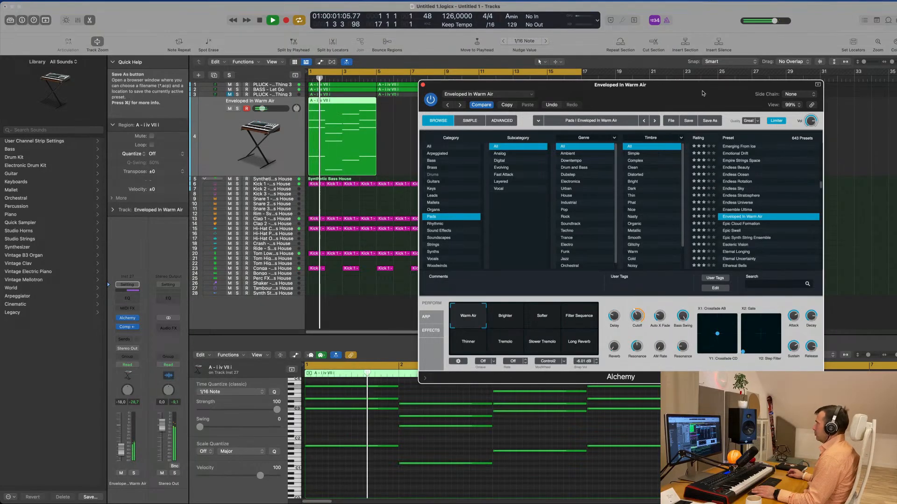
{"action": "left_click_drag", "start_coordinate": [703, 93], "coordinate": [724, 121]}
{"action": "left_click", "coordinate": [526, 348]}
{"action": "left_click", "coordinate": [578, 348]}
{"action": "left_click_drag", "start_coordinate": [593, 347], "coordinate": [627, 345]}
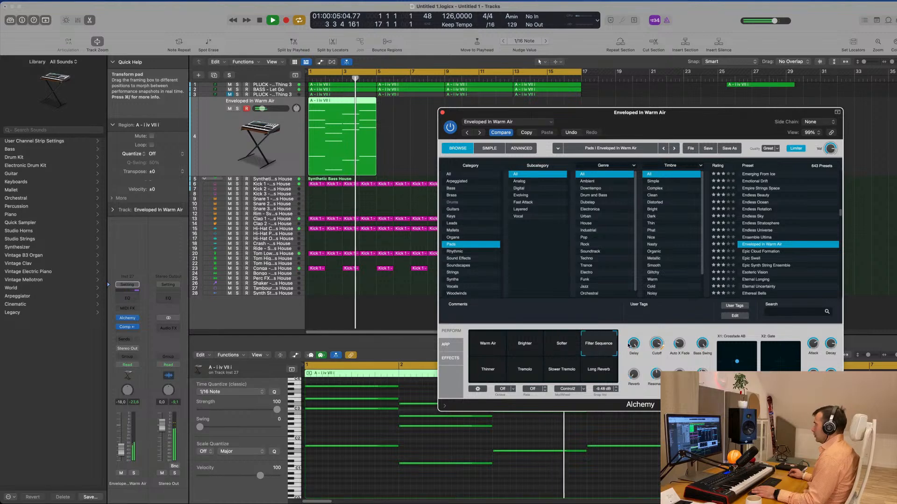
- Load the Ethereal Bells preset from the Pads list in Alchemy
{"action": "scroll", "coordinate": [795, 263], "scroll_direction": "down", "scroll_amount": 3}
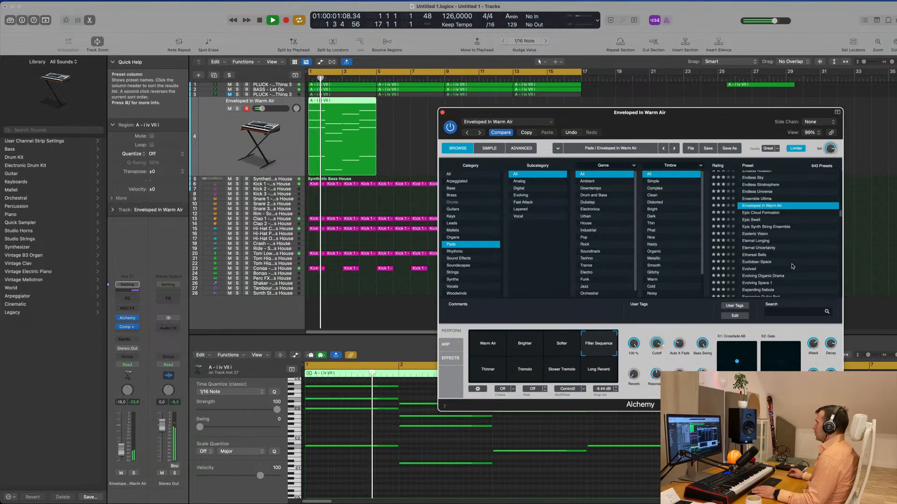
{"action": "left_click", "coordinate": [762, 239]}
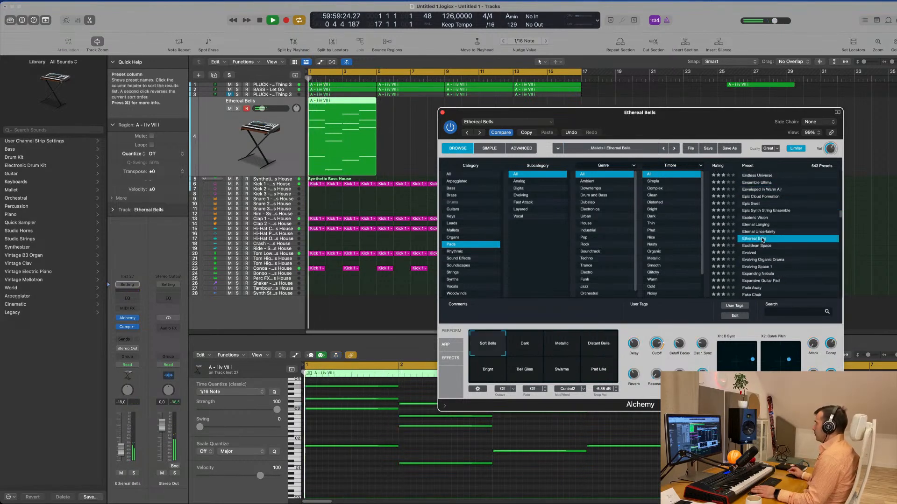
- Load the Evolved preset from the Pads list in Alchemy
{"action": "scroll", "coordinate": [789, 252], "scroll_direction": "down", "scroll_amount": 1}
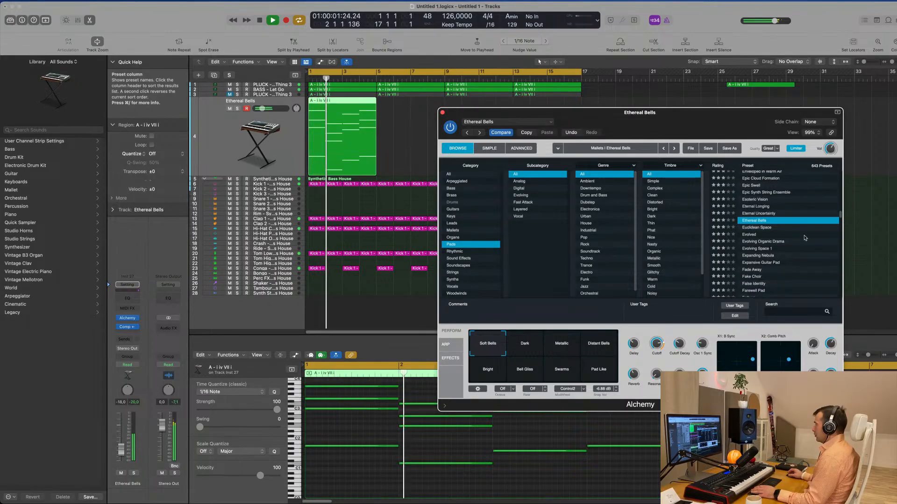
{"action": "left_click", "coordinate": [751, 235]}
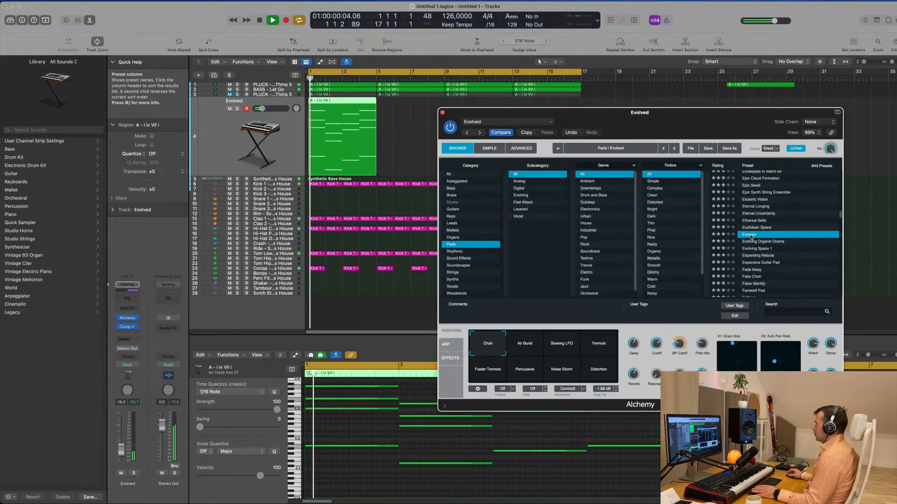
{"action": "left_click_drag", "start_coordinate": [691, 124], "coordinate": [654, 102]}
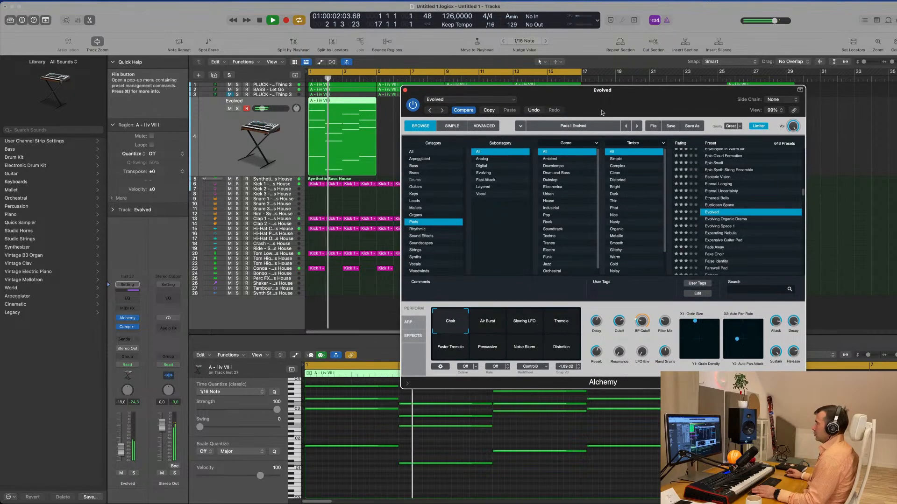
- Try the Slowing LFO, Tremolo, Faster Tremolo, Percussive, Noise Storm and Distortion variations of the Evolved pad and return to Choir
{"action": "left_click", "coordinate": [525, 324]}
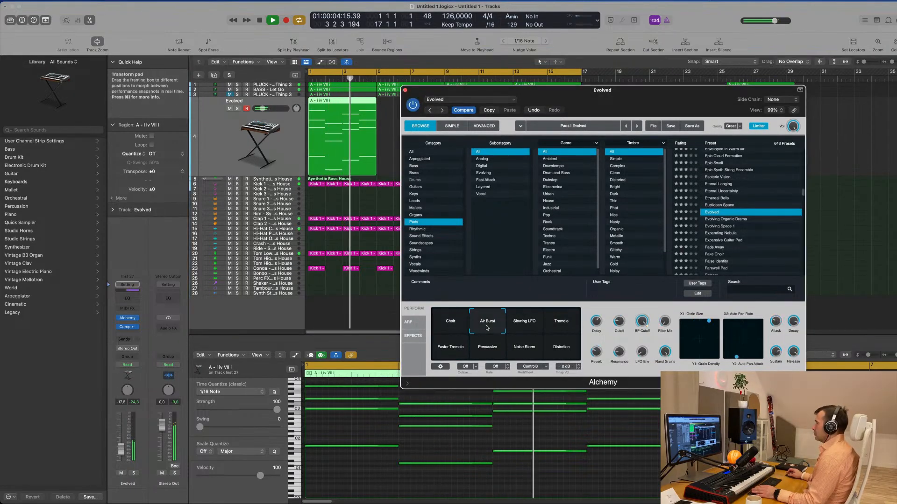
{"action": "left_click", "coordinate": [565, 326]}
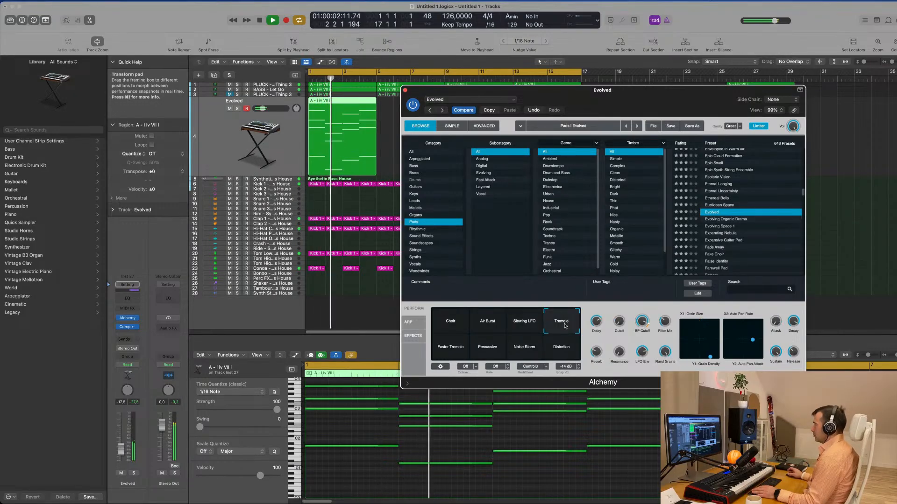
{"action": "left_click", "coordinate": [449, 350]}
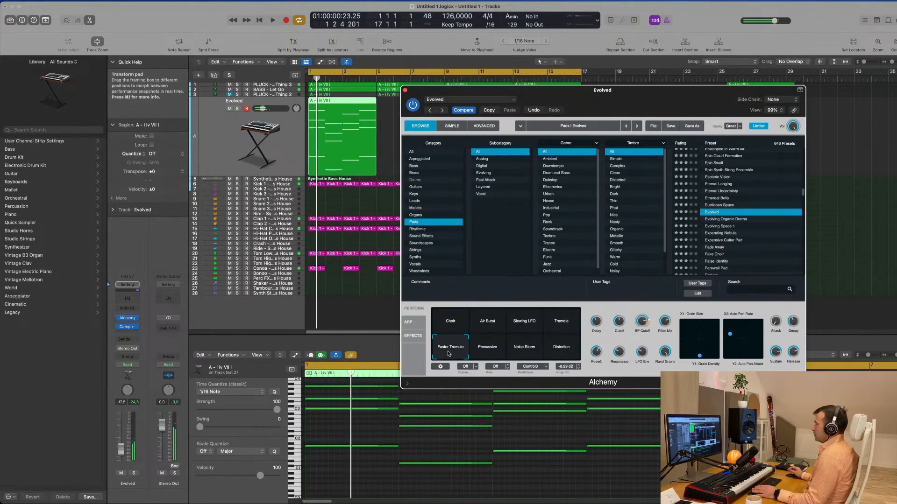
{"action": "left_click", "coordinate": [486, 353]}
{"action": "left_click", "coordinate": [523, 353]}
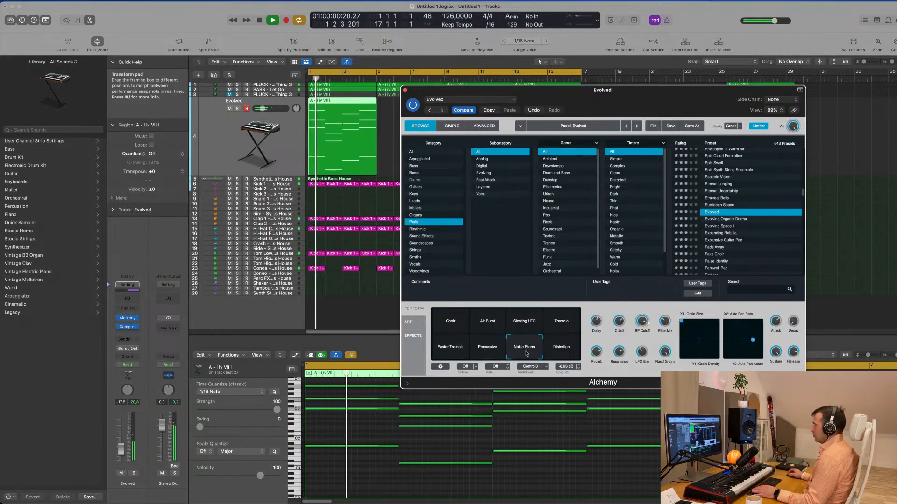
{"action": "left_click", "coordinate": [560, 353]}
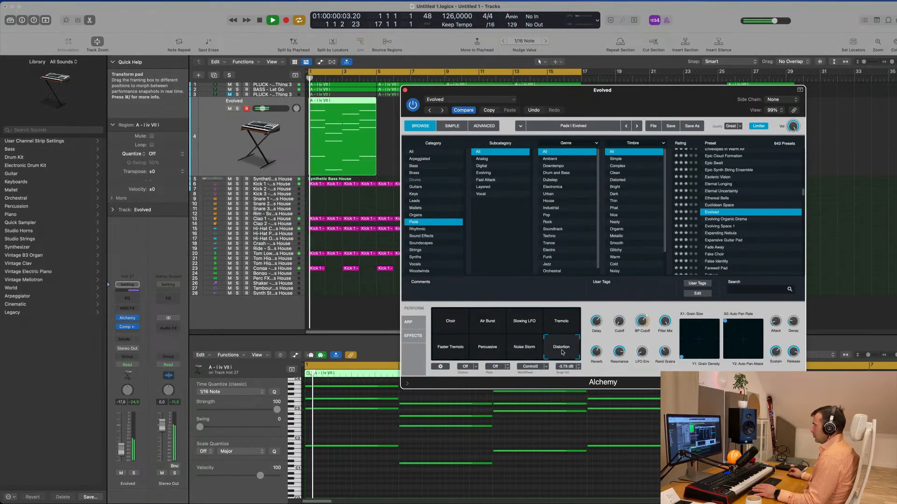
{"action": "left_click", "coordinate": [454, 322]}
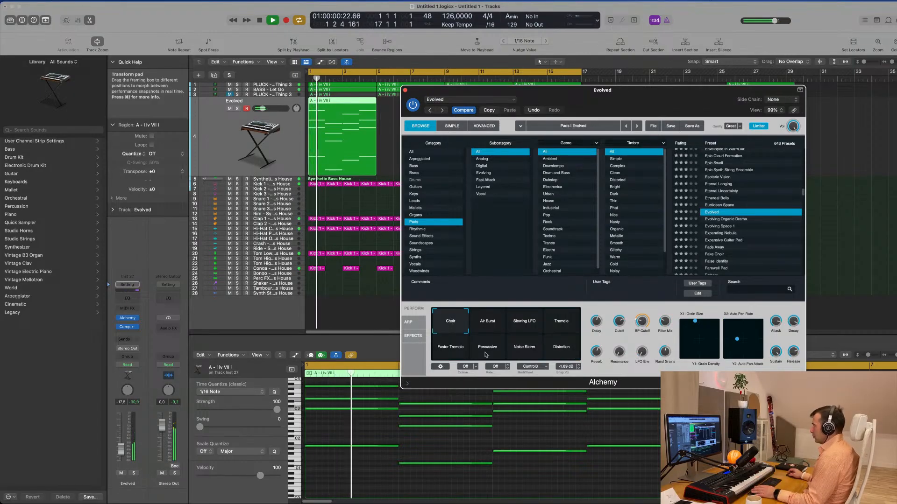
- Repeat the pad chord region three times up to bar 17 and select all four pad regions
{"action": "left_click_drag", "start_coordinate": [602, 127], "coordinate": [475, 272]}
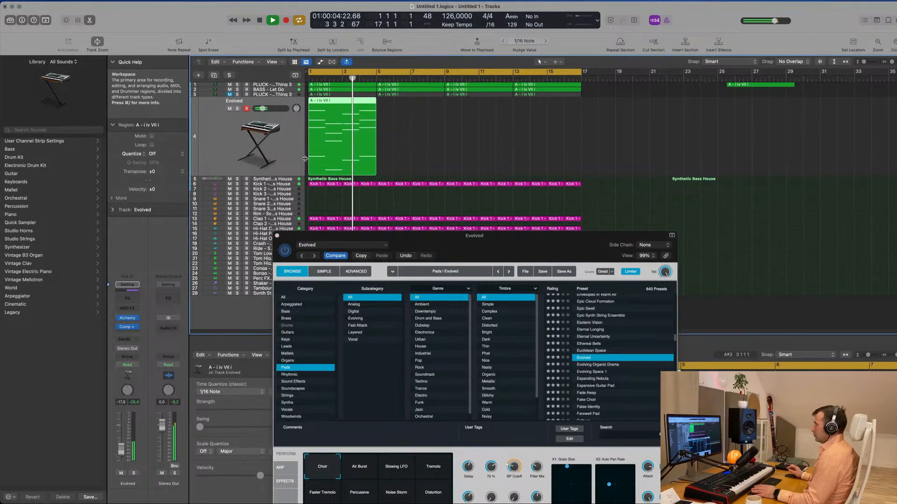
{"action": "key", "text": "super+r"}
{"action": "key", "text": "super+r"}
{"action": "key", "text": "super+r"}
{"action": "left_click", "coordinate": [280, 160]}
- Lower the pad track's volume to about -21.5 dB and play the arrangement
{"action": "key", "text": "space"}
{"action": "left_click_drag", "start_coordinate": [420, 236], "coordinate": [545, 171]}
{"action": "left_click_drag", "start_coordinate": [123, 447], "coordinate": [122, 451]}
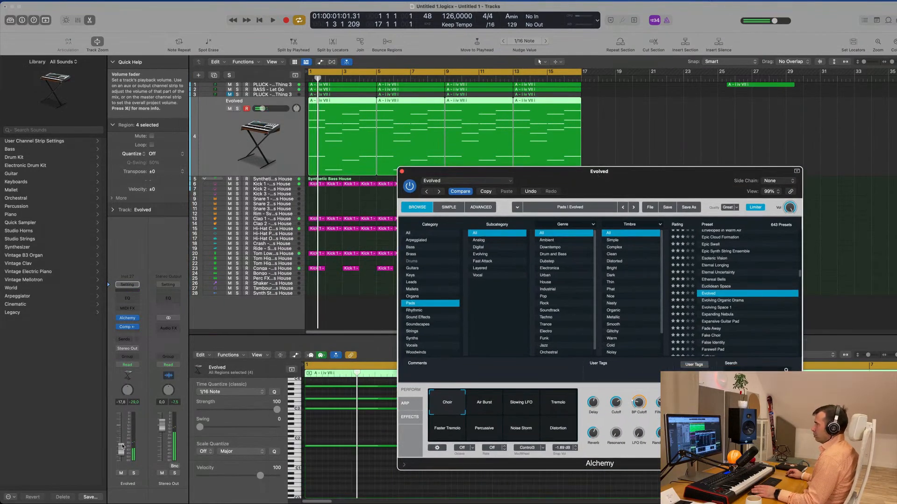
{"action": "key", "text": "space"}
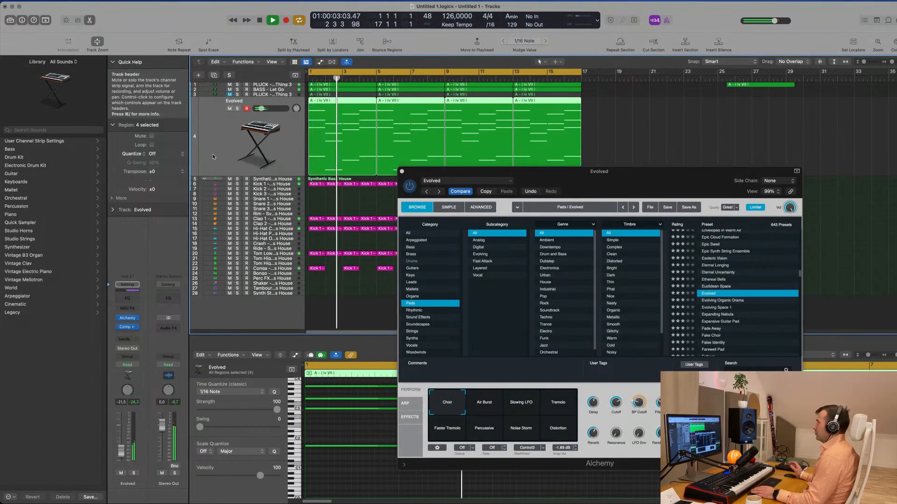
- Colour all regions by their track colours and name them after their tracks
{"action": "left_click_drag", "start_coordinate": [434, 172], "coordinate": [599, 73]}
{"action": "key", "text": "space"}
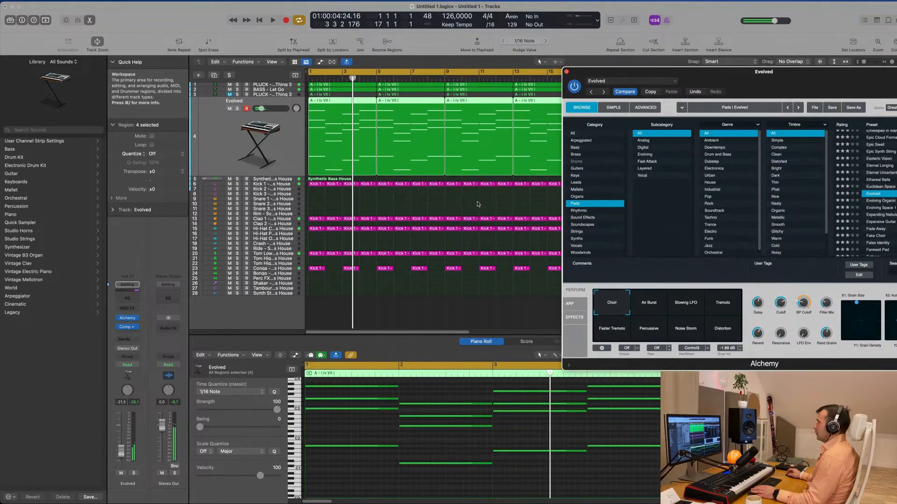
{"action": "left_click", "coordinate": [485, 202]}
{"action": "key", "text": "cmd+a"}
{"action": "right_click", "coordinate": [435, 219]}
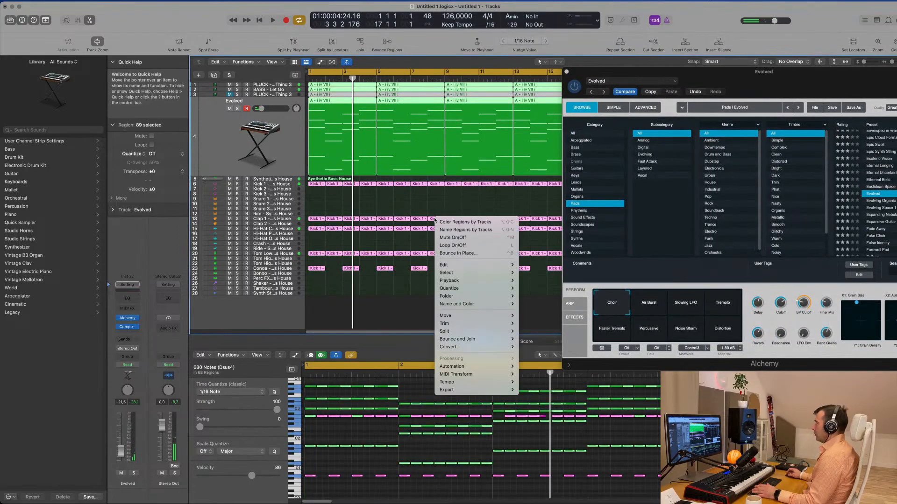
{"action": "left_click", "coordinate": [436, 222]}
{"action": "right_click", "coordinate": [434, 219]}
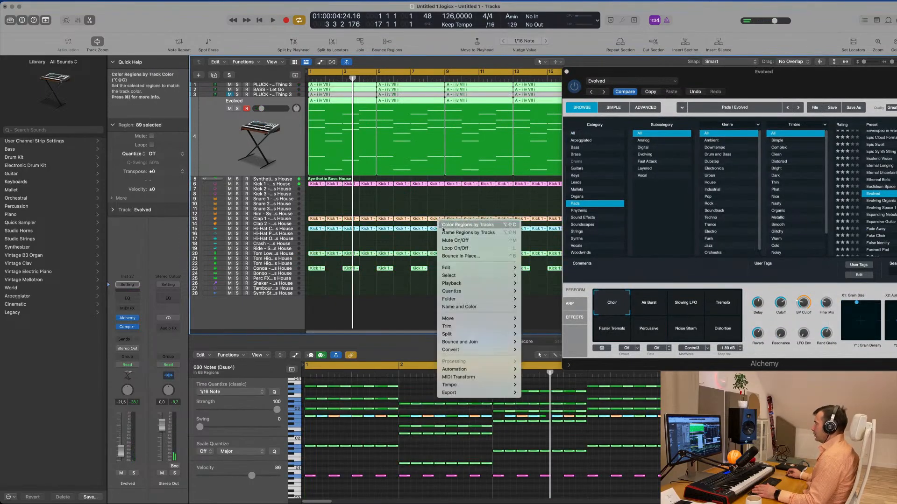
{"action": "left_click", "coordinate": [465, 230]}
{"action": "left_click", "coordinate": [437, 207]}
{"action": "left_click_drag", "start_coordinate": [694, 82], "coordinate": [685, 99]}
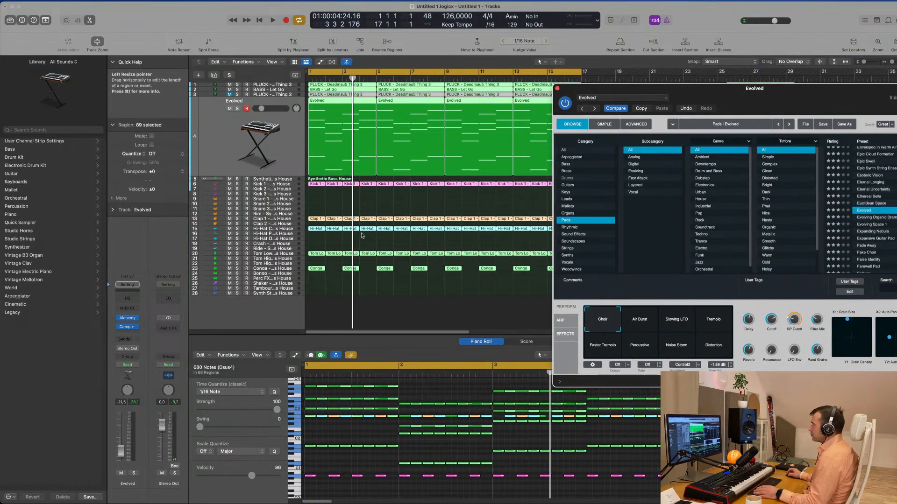
- Play the arrangement from the start with the pad track's regions selected
{"action": "left_click", "coordinate": [391, 203]}
{"action": "key", "text": "space"}
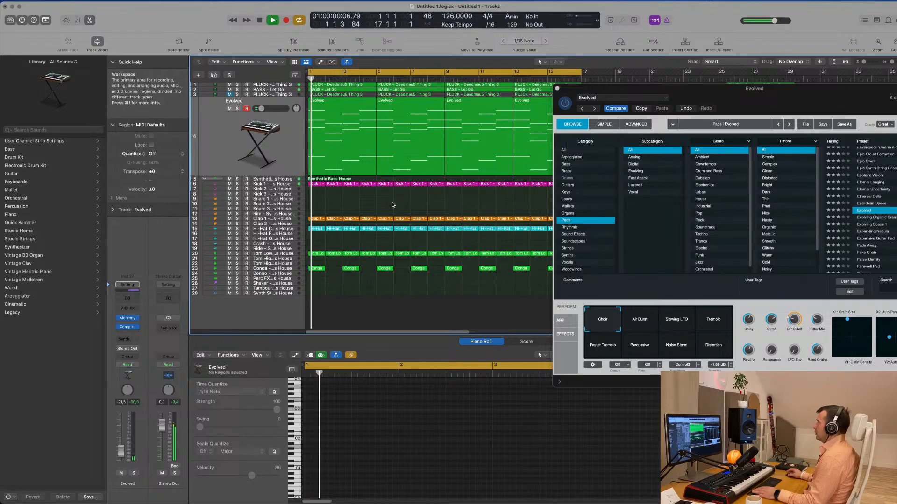
{"action": "left_click_drag", "start_coordinate": [757, 99], "coordinate": [646, 154]}
{"action": "left_click", "coordinate": [294, 169]}
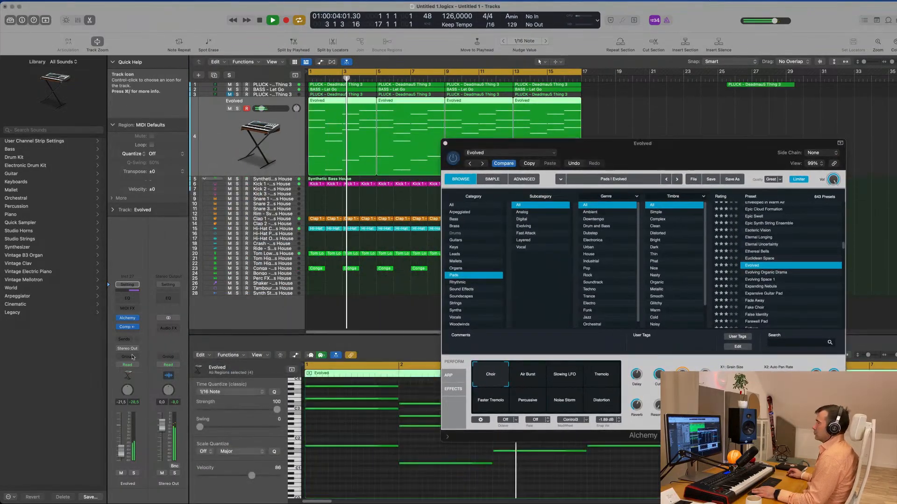
{"action": "left_click_drag", "start_coordinate": [662, 147], "coordinate": [612, 157]}
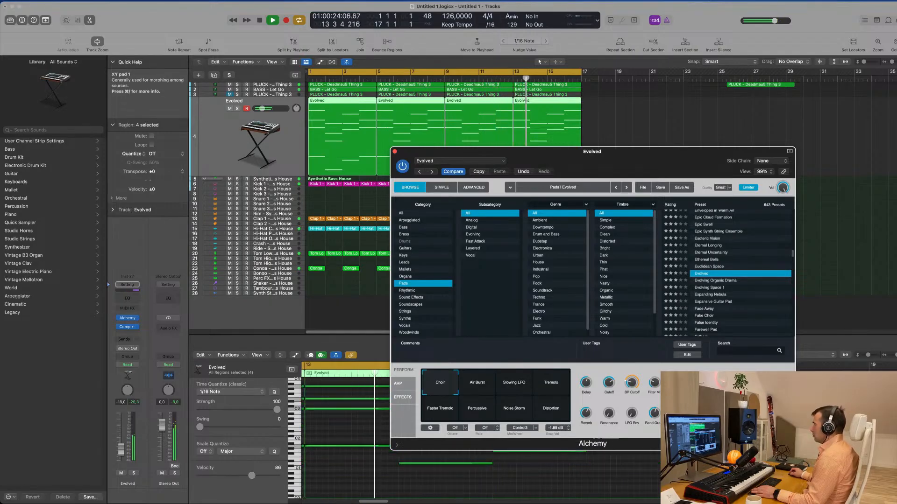
- Try the Evolved pad with BP Cutoff at 57.4 % and a lowered Cutoff, and replay it from the start
{"action": "mouse_move", "coordinate": [631, 383]}
{"action": "left_click_drag", "start_coordinate": [634, 380], "coordinate": [635, 382]}
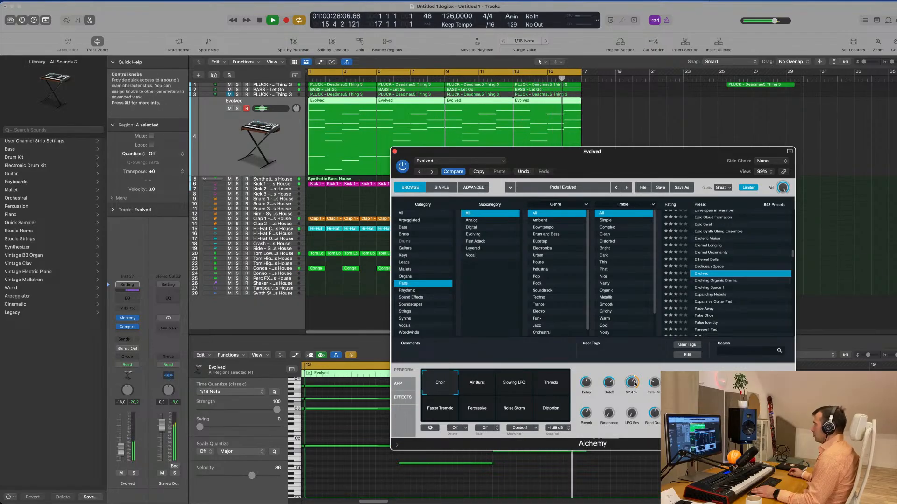
{"action": "left_click_drag", "start_coordinate": [642, 154], "coordinate": [674, 137]}
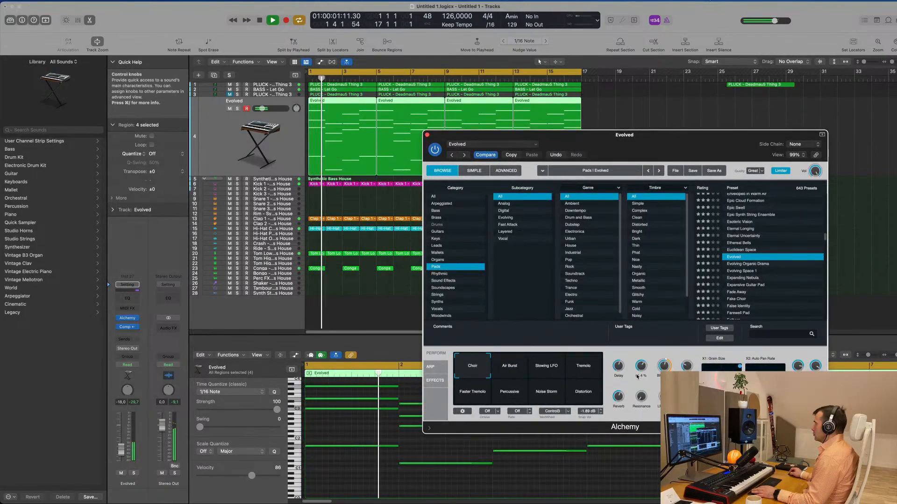
{"action": "left_click_drag", "start_coordinate": [640, 367], "coordinate": [638, 385]}
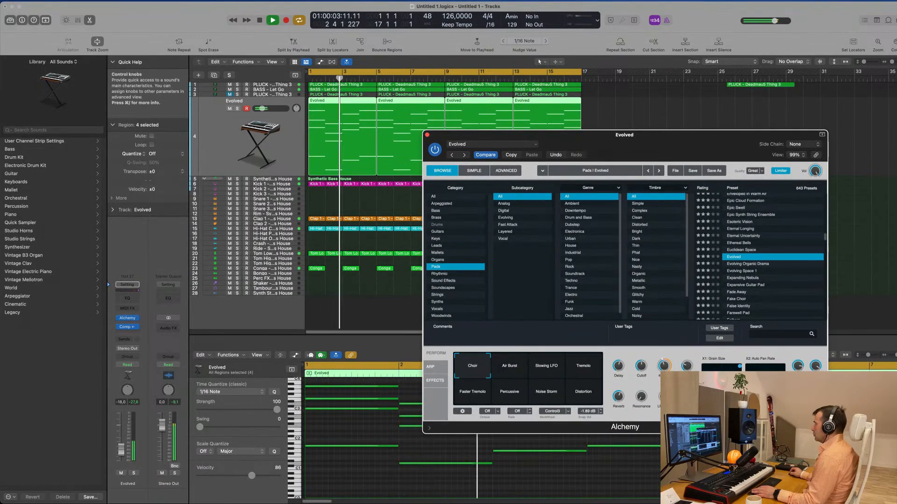
{"action": "key", "text": "space"}
{"action": "key", "text": "space"}
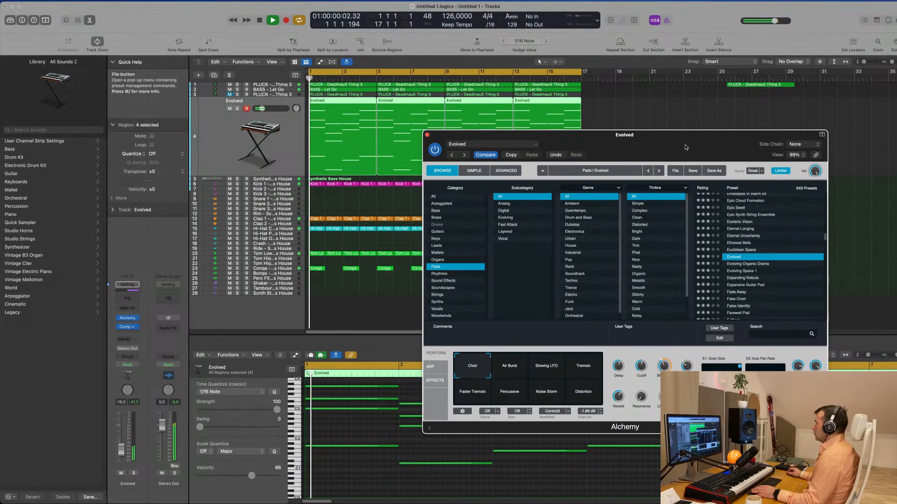
- Load the Expanding Nebula preset from the Pads list and replay the chords from the start
{"action": "left_click_drag", "start_coordinate": [745, 146], "coordinate": [687, 137]}
{"action": "left_click", "coordinate": [693, 270]}
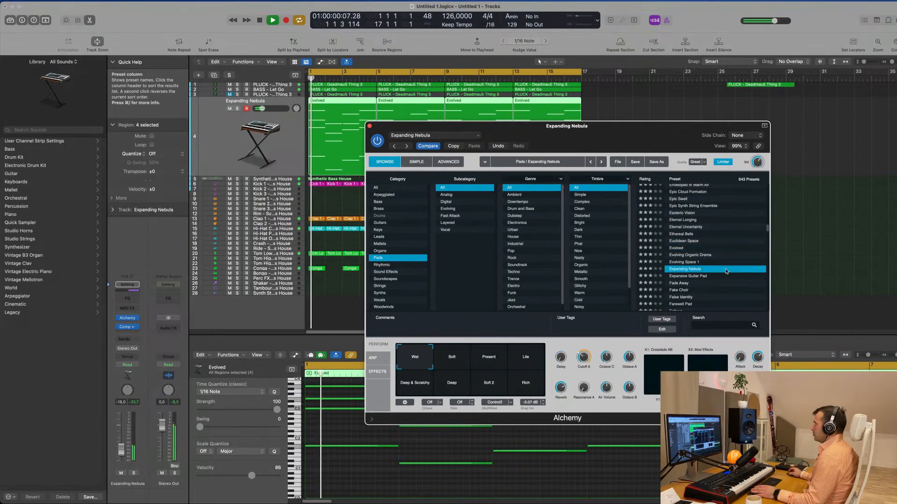
{"action": "scroll", "coordinate": [731, 268], "scroll_direction": "down", "scroll_amount": 2}
{"action": "scroll", "coordinate": [725, 285], "scroll_direction": "down", "scroll_amount": 8}
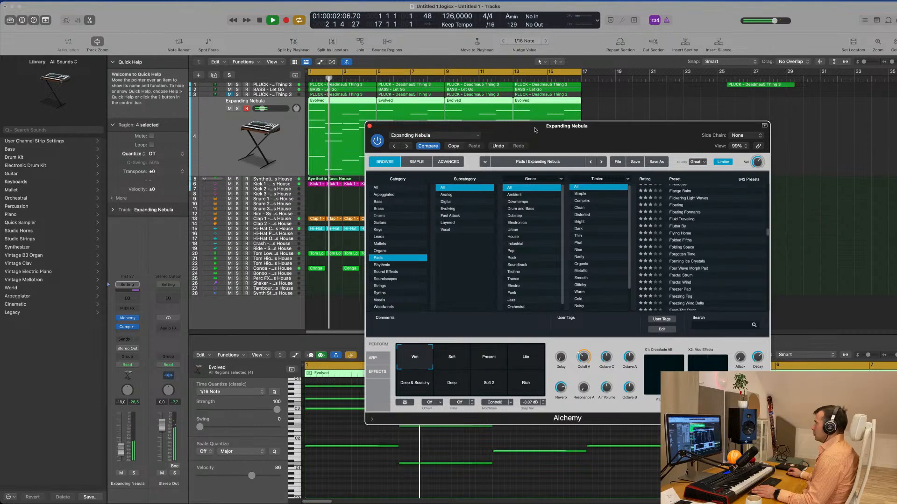
{"action": "left_click_drag", "start_coordinate": [668, 134], "coordinate": [771, 134]}
{"action": "key", "text": "space"}
{"action": "key", "text": "space"}
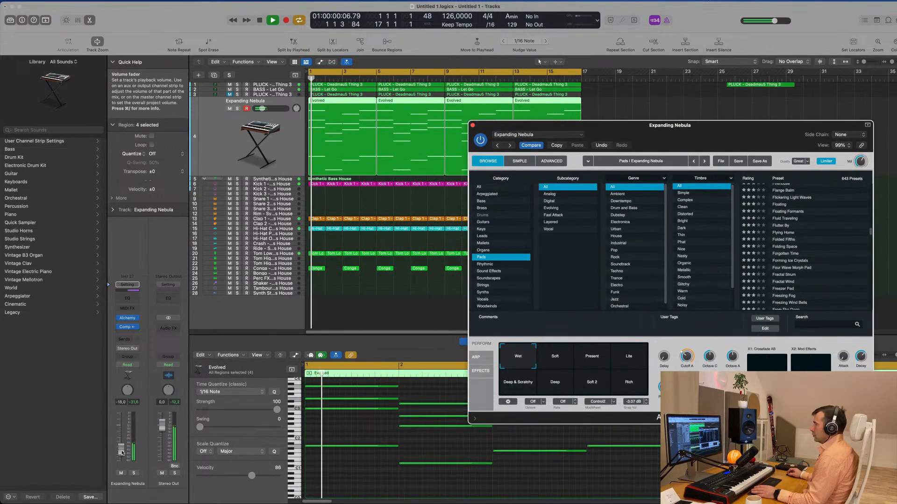
- Try the Soft, Present, Lite, Deep & Scratchy and Deep variations of the Expanding Nebula pad and return to Wet
{"action": "left_click", "coordinate": [553, 359]}
{"action": "left_click", "coordinate": [598, 361]}
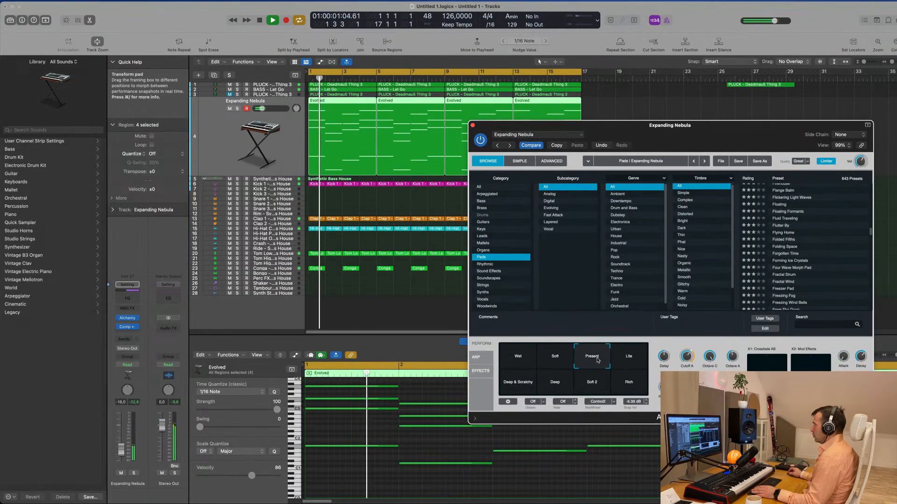
{"action": "left_click", "coordinate": [634, 361]}
{"action": "left_click", "coordinate": [516, 387]}
{"action": "left_click", "coordinate": [553, 386]}
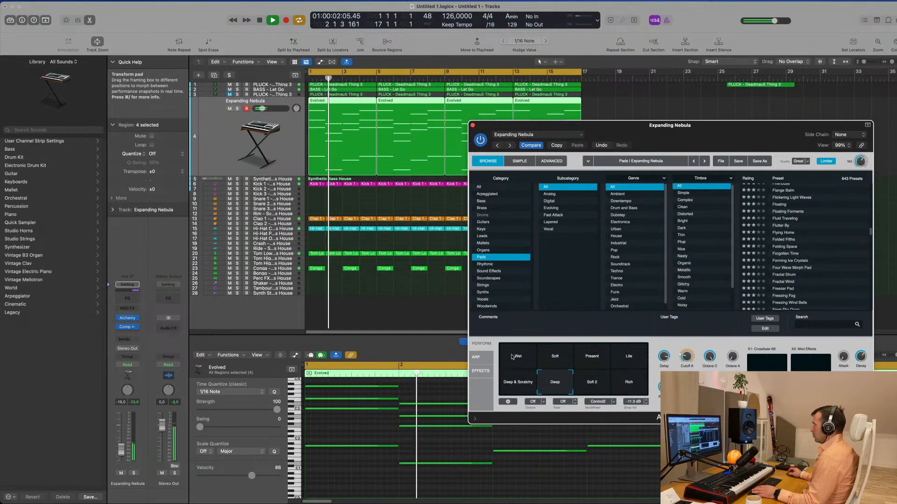
{"action": "left_click", "coordinate": [513, 358]}
{"action": "left_click_drag", "start_coordinate": [560, 125], "coordinate": [531, 114]}
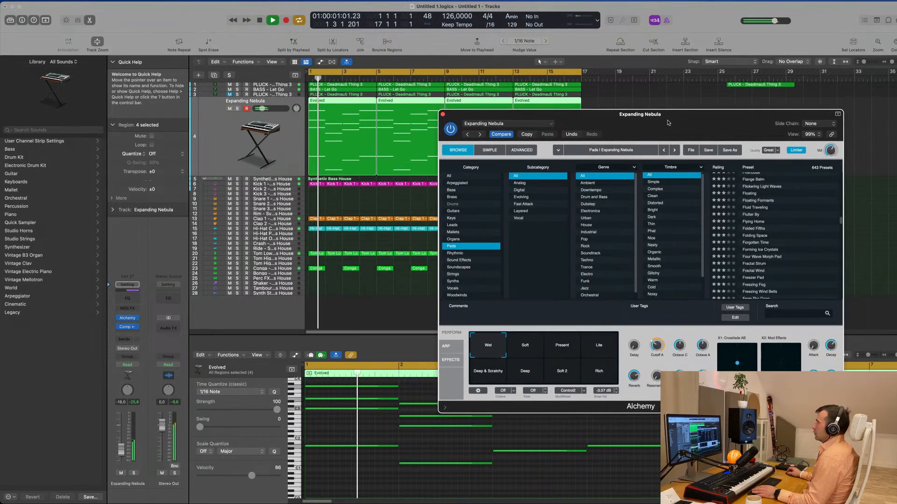
- Send the pad track to Bus 4 with the send level at about -13.6 dB
{"action": "mouse_move", "coordinate": [660, 347]}
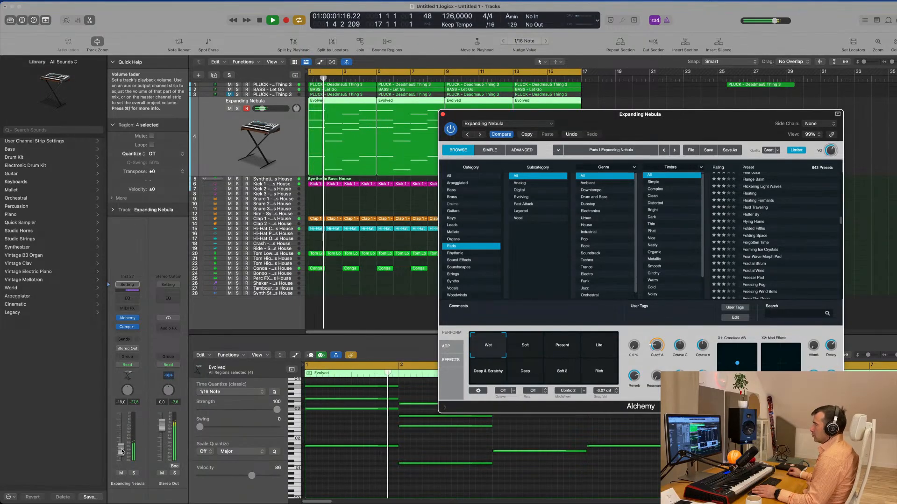
{"action": "left_click", "coordinate": [127, 340]}
{"action": "mouse_move", "coordinate": [136, 351]}
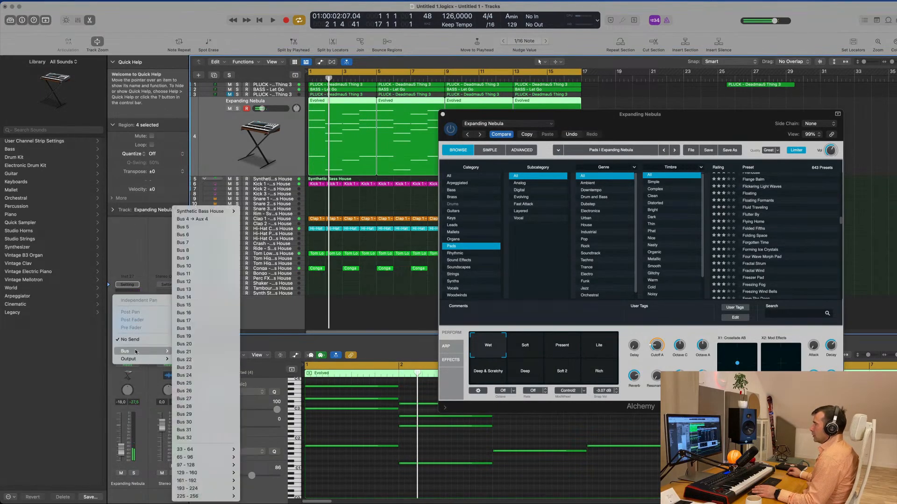
{"action": "left_click", "coordinate": [204, 220]}
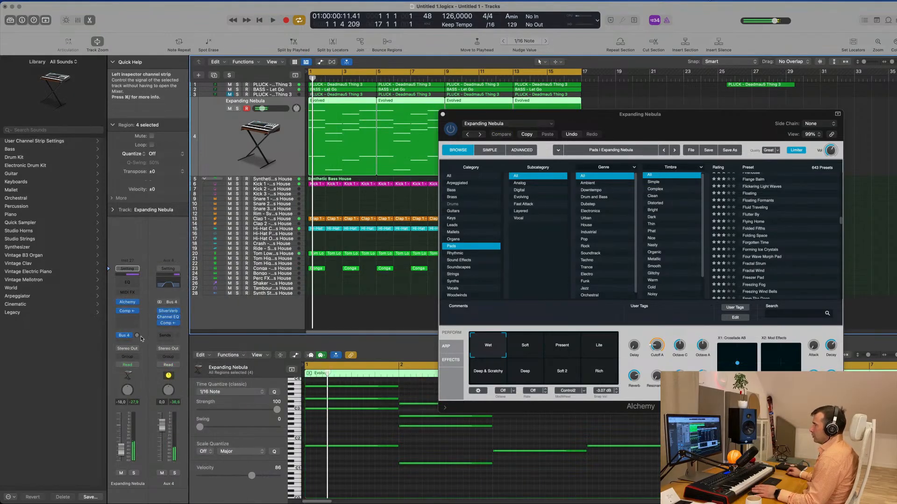
{"action": "key", "text": "space"}
{"action": "left_click_drag", "start_coordinate": [137, 335], "coordinate": [138, 337]}
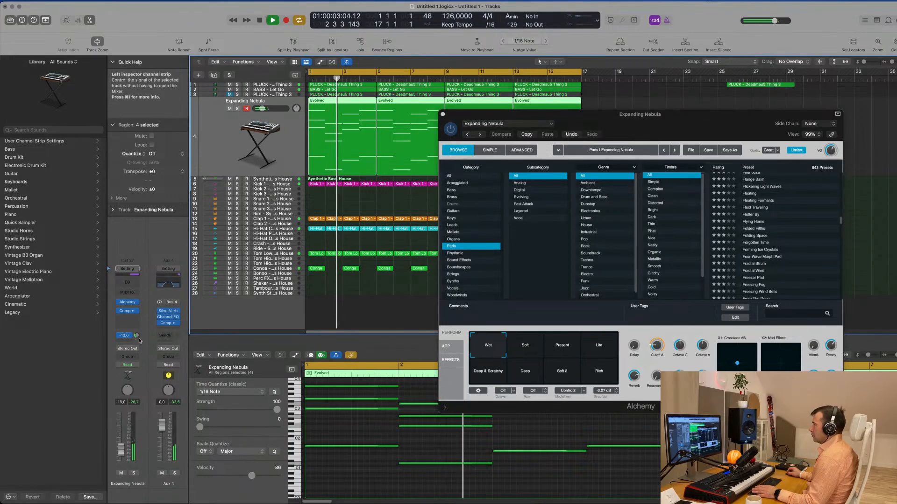
- Restart playback and load the preset directly below Freezing Wind Bells in the Pads list
{"action": "left_click_drag", "start_coordinate": [664, 137], "coordinate": [626, 136]}
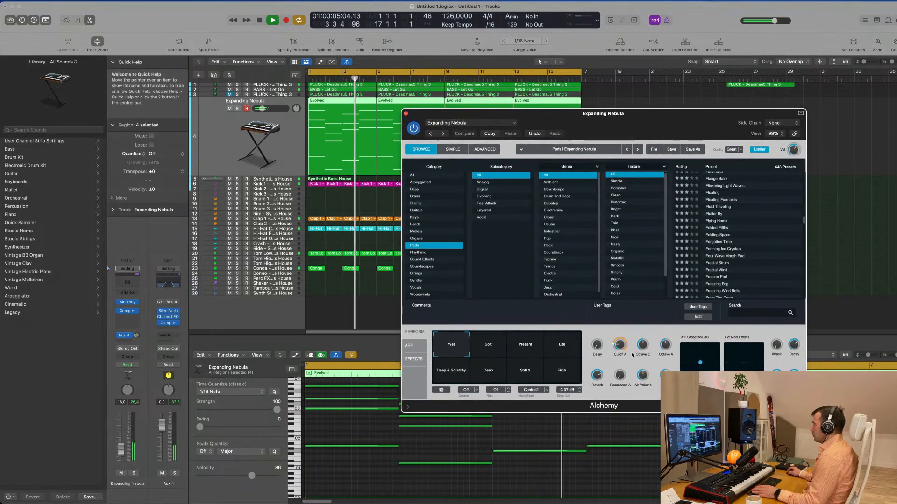
{"action": "key", "text": "space"}
{"action": "key", "text": "space"}
{"action": "scroll", "coordinate": [734, 241], "scroll_direction": "down", "scroll_amount": 4}
{"action": "left_click", "coordinate": [719, 237]}
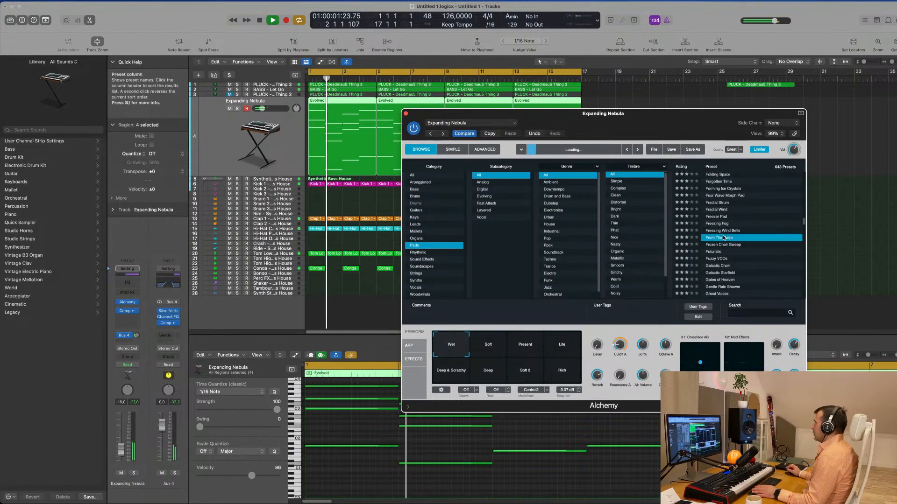
- Replay from the start and audition the Filter Mod and Flanger variations of the From The Deep pad, settling on Deeper
{"action": "key", "text": "space"}
{"action": "key", "text": "space"}
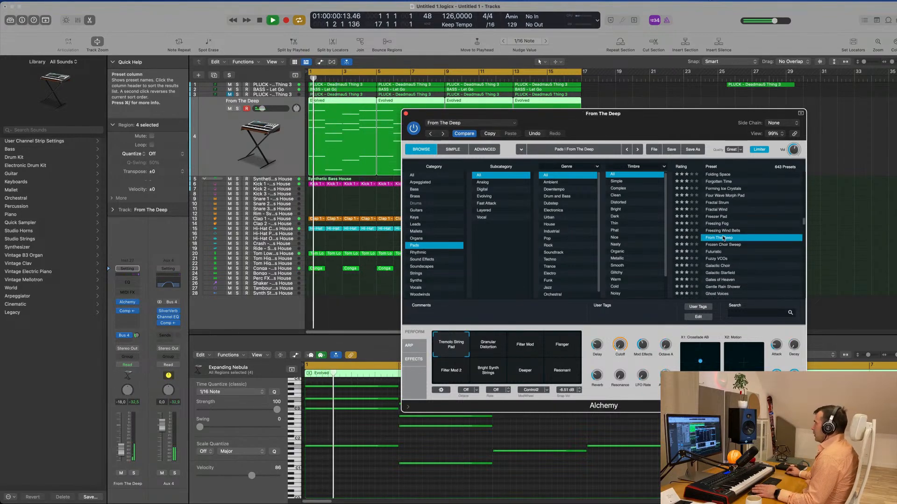
{"action": "scroll", "coordinate": [771, 235], "scroll_direction": "down", "scroll_amount": 1}
{"action": "scroll", "coordinate": [744, 246], "scroll_direction": "down", "scroll_amount": 1}
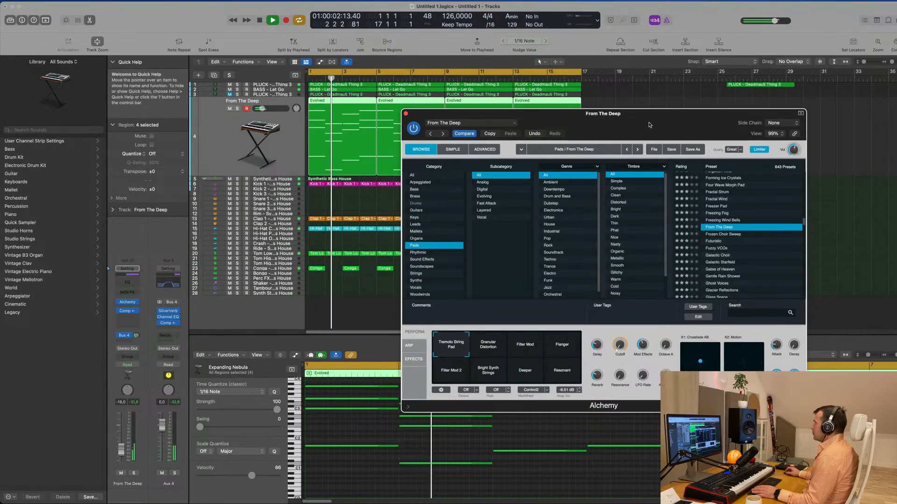
{"action": "left_click_drag", "start_coordinate": [646, 120], "coordinate": [610, 132]}
{"action": "scroll", "coordinate": [701, 248], "scroll_direction": "down", "scroll_amount": 1}
{"action": "left_click", "coordinate": [491, 357]}
{"action": "left_click", "coordinate": [516, 358]}
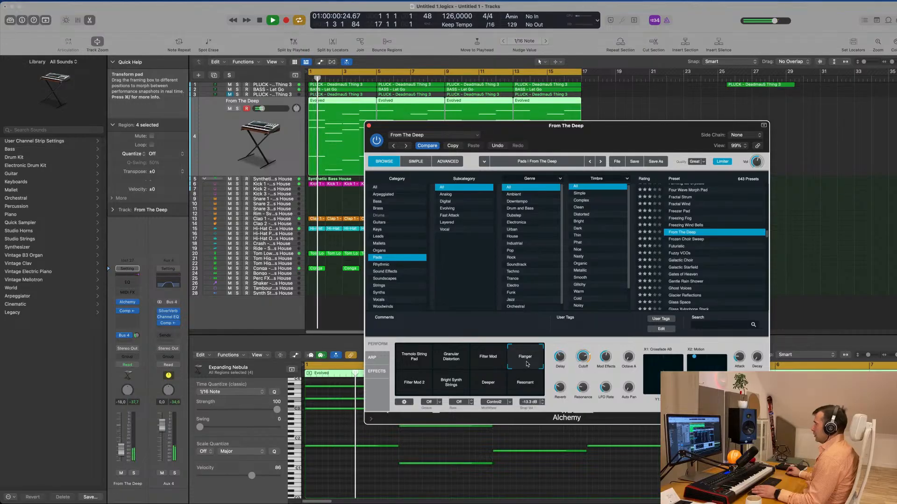
{"action": "left_click", "coordinate": [488, 384]}
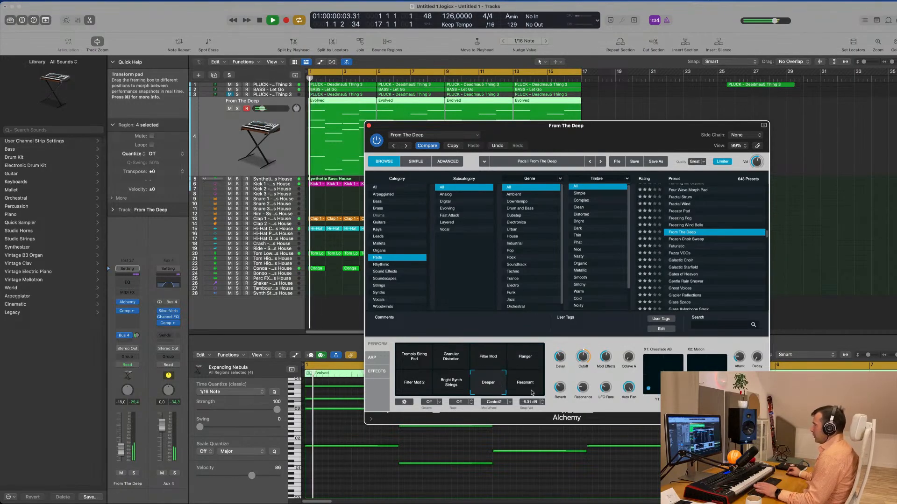
- Raise the From The Deep track's volume to about -15.6 dB and hide the open plug-in window
{"action": "left_click_drag", "start_coordinate": [528, 125], "coordinate": [634, 115]}
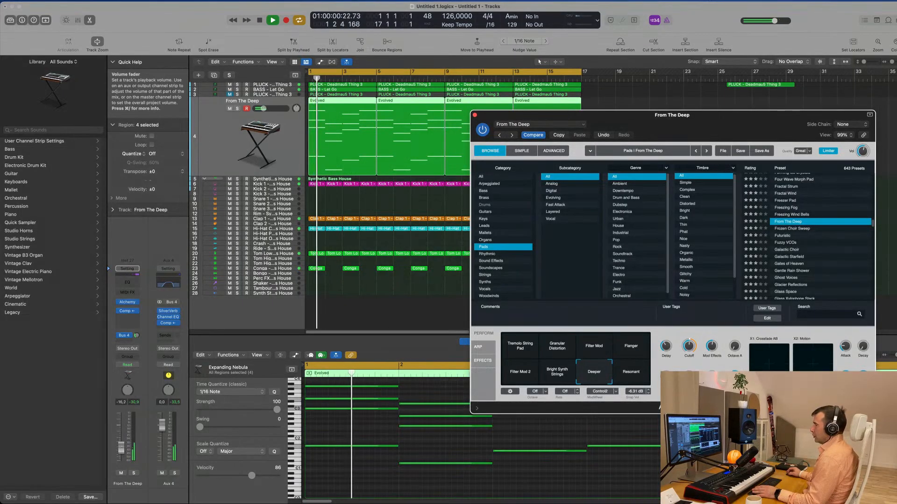
{"action": "left_click_drag", "start_coordinate": [122, 453], "coordinate": [122, 449]}
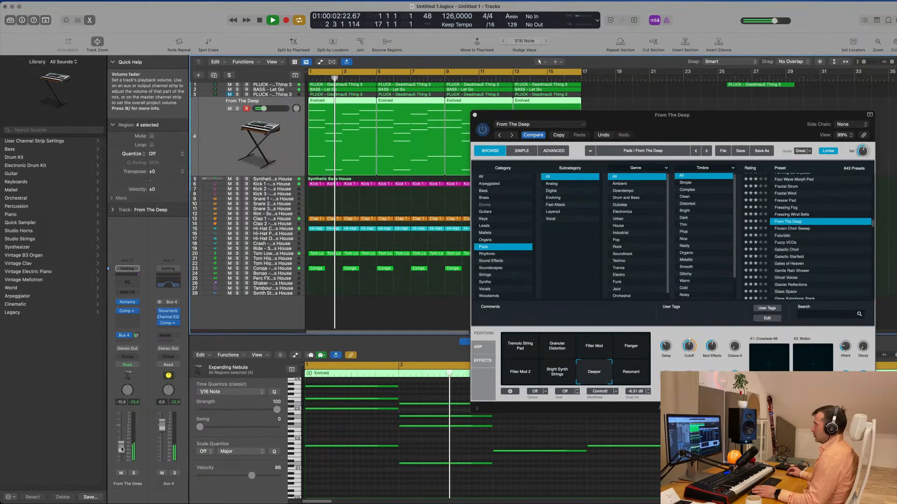
{"action": "left_click_drag", "start_coordinate": [121, 450], "coordinate": [122, 449]}
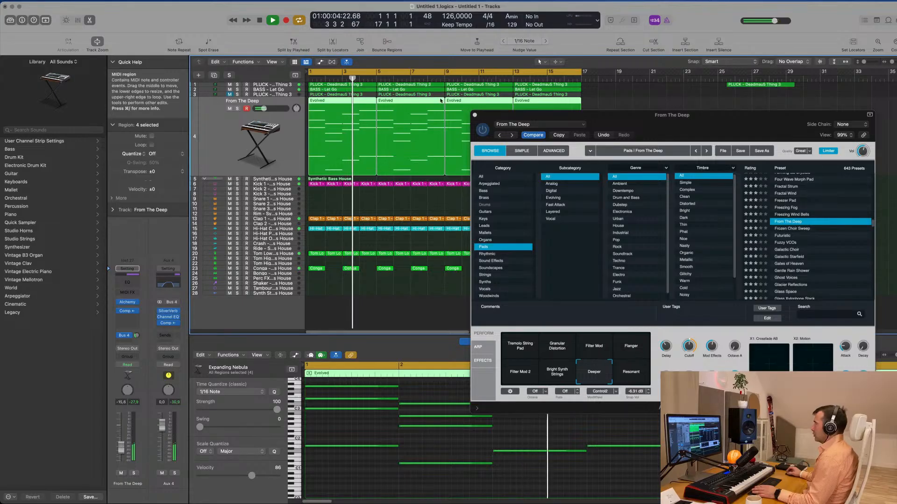
{"action": "key", "text": "v"}
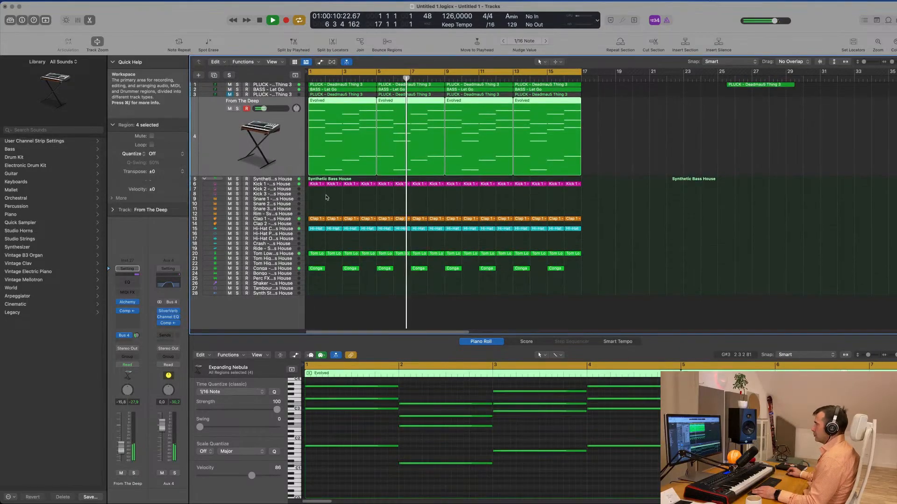
- Replay from the start, check the Kick 1 track's Channel EQ and lower its volume to about -9 dB
{"action": "left_click", "coordinate": [255, 184]}
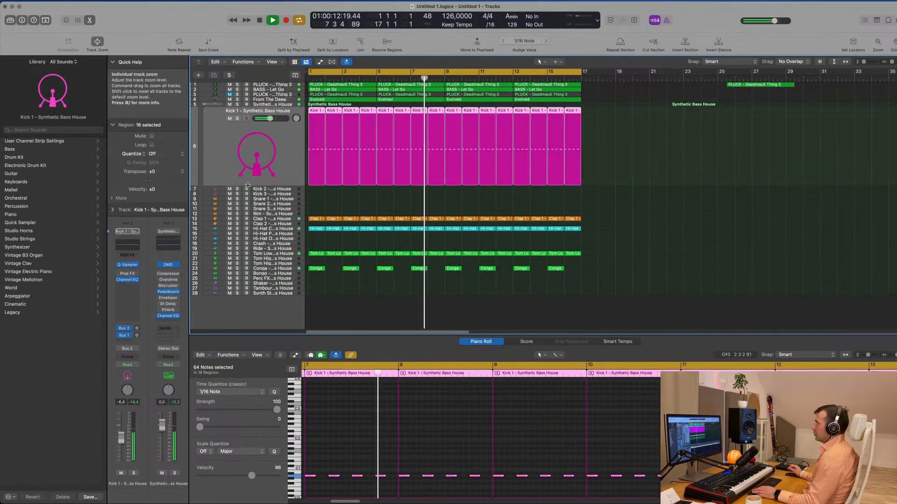
{"action": "key", "text": "Return"}
{"action": "key", "text": "Return"}
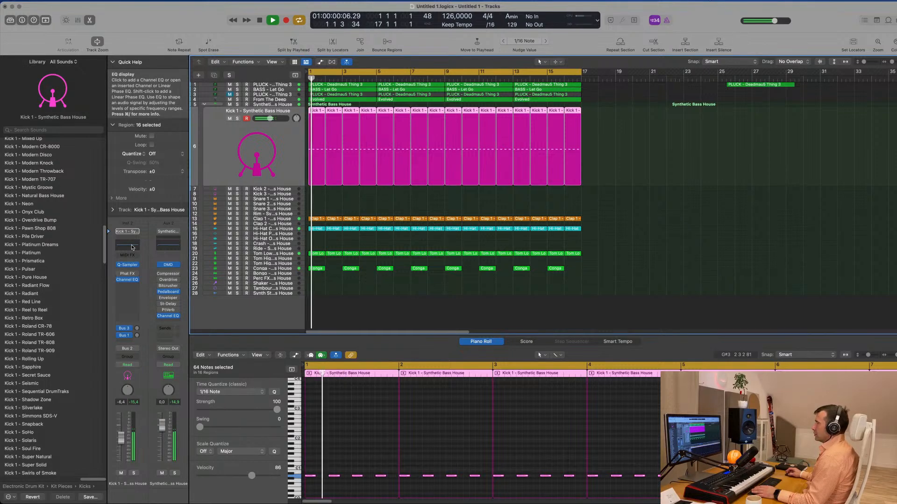
{"action": "left_click", "coordinate": [133, 246]}
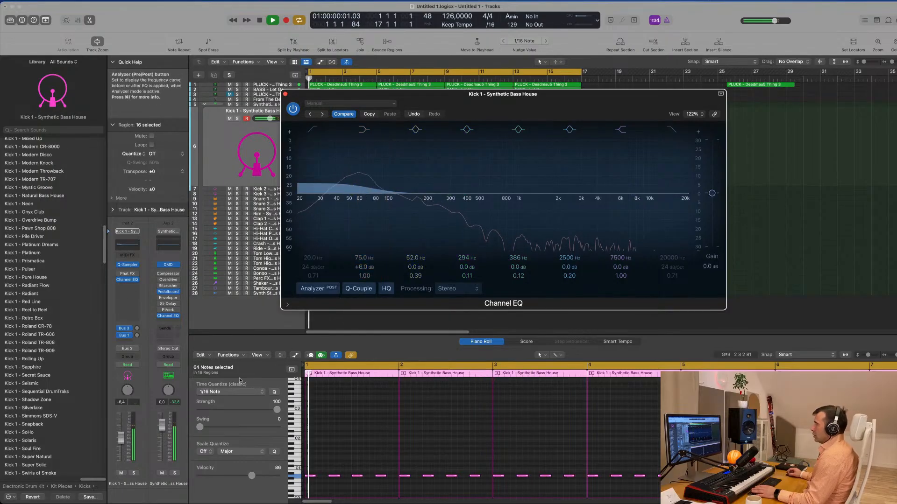
{"action": "left_click_drag", "start_coordinate": [121, 439], "coordinate": [121, 446]}
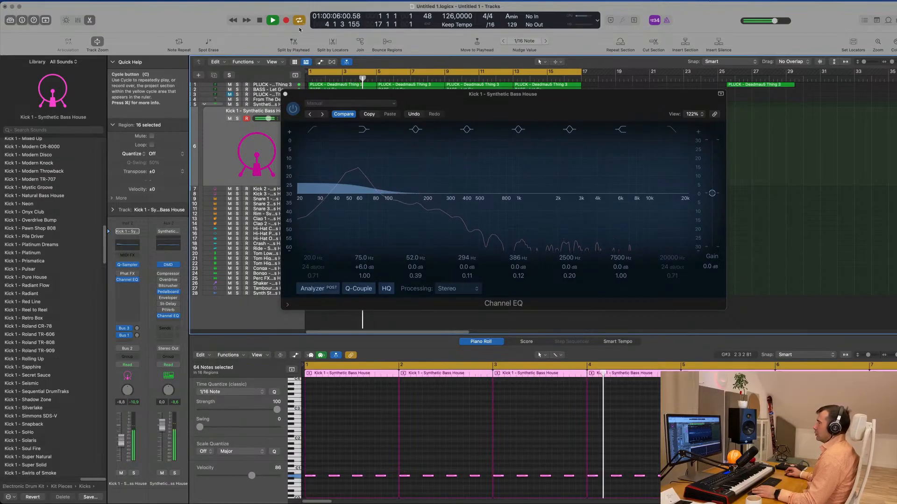
{"action": "left_click", "coordinate": [285, 94]}
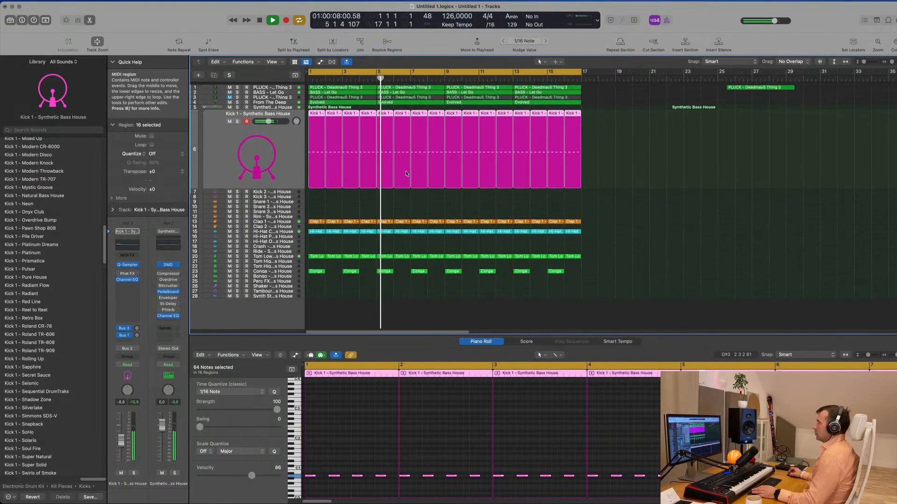
- Duplicate the BASS - Let Go track with its settings and raise the copy's Bus 4 send level
{"action": "left_click", "coordinate": [283, 89]}
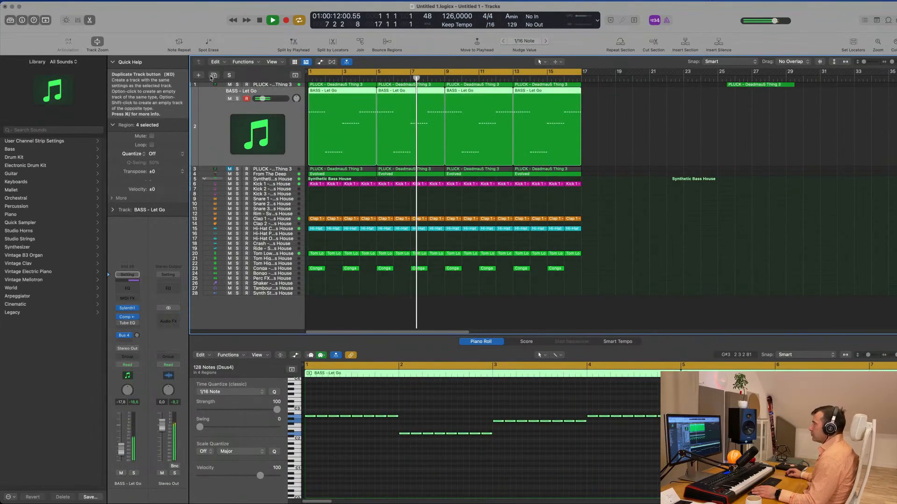
{"action": "key", "text": "super+d"}
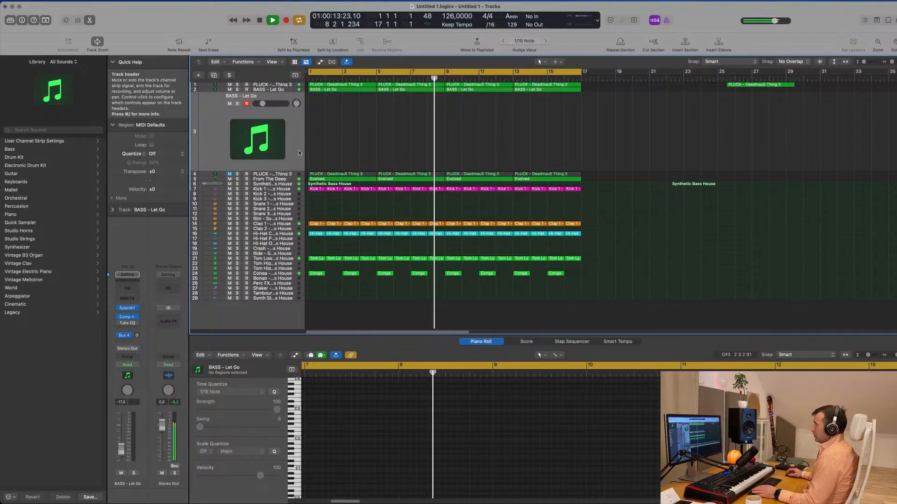
{"action": "left_click", "coordinate": [137, 335]}
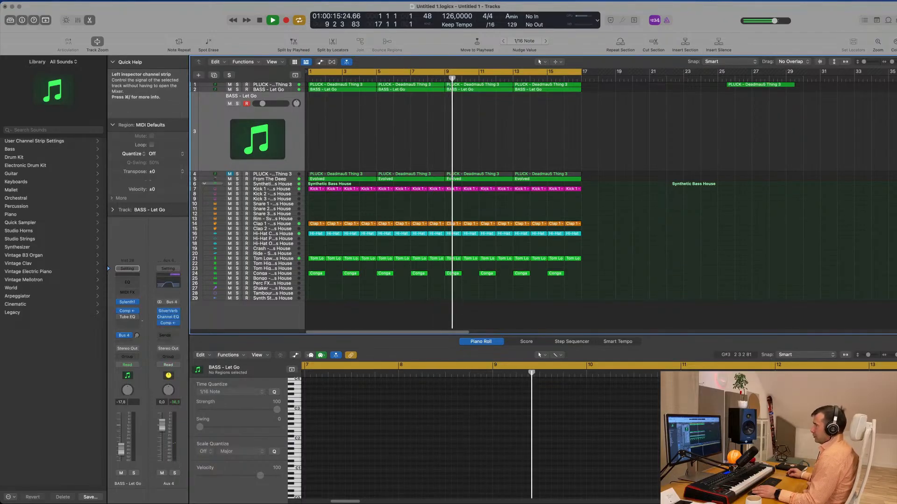
- Open Sylenth1 on the duplicated bass track and raise the track's volume to about -7 dB
{"action": "left_click", "coordinate": [128, 302]}
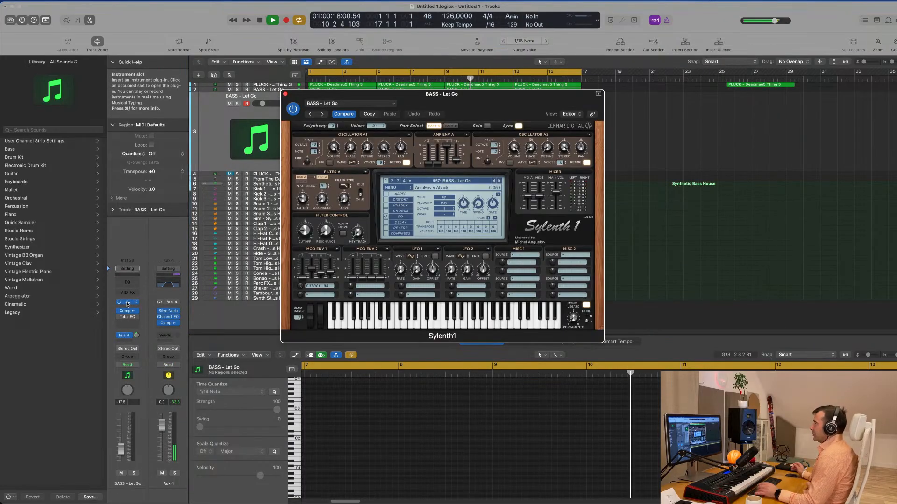
{"action": "left_click_drag", "start_coordinate": [501, 103], "coordinate": [578, 147]}
{"action": "left_click_drag", "start_coordinate": [121, 450], "coordinate": [121, 438]}
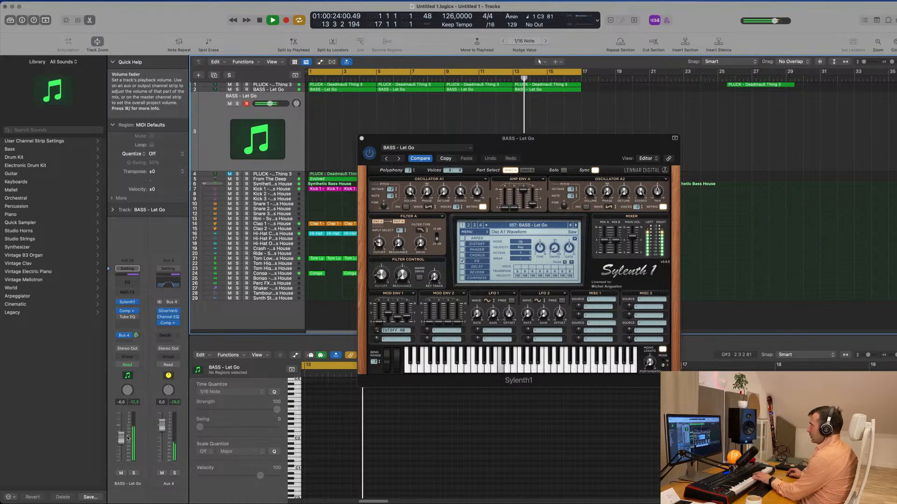
- Load preset 279: PLUCK - 4AM from Sylenth1's third bank and lower the track's volume to about -11.6 dB
{"action": "left_click_drag", "start_coordinate": [518, 138], "coordinate": [500, 136]}
{"action": "left_click", "coordinate": [503, 224]}
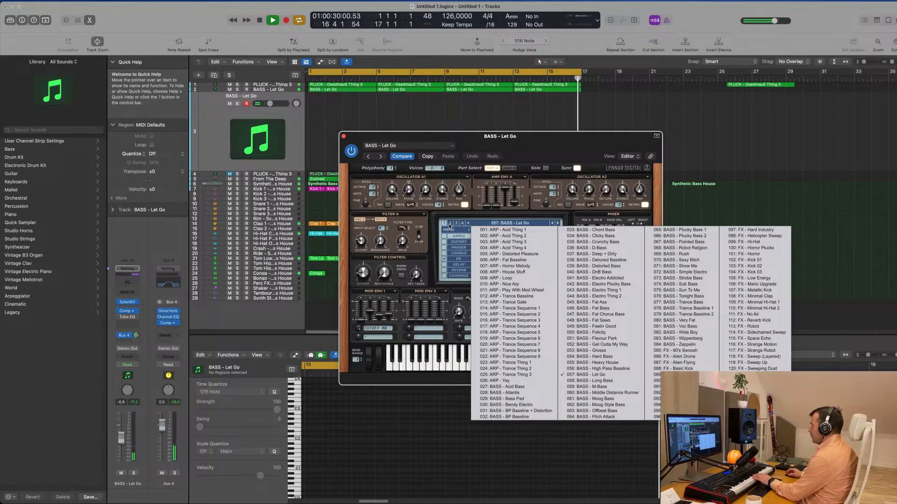
{"action": "left_click", "coordinate": [450, 224]}
{"action": "left_click", "coordinate": [456, 223]}
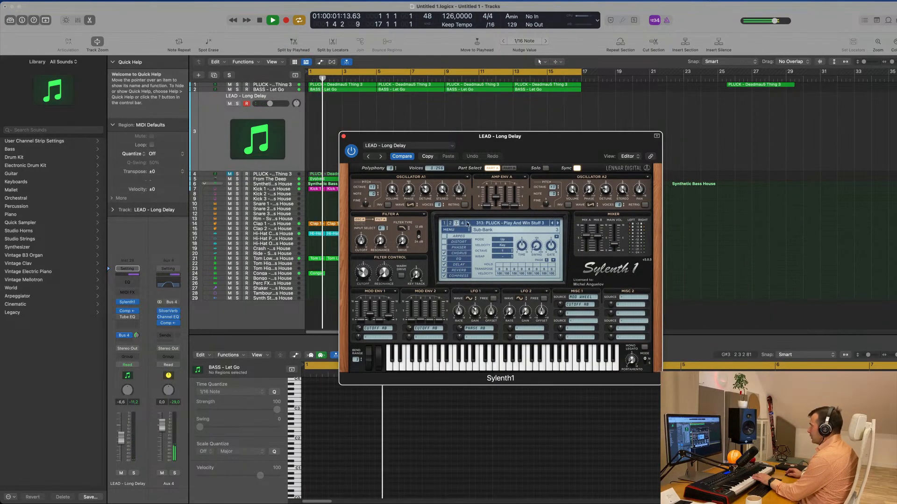
{"action": "left_click", "coordinate": [469, 223]}
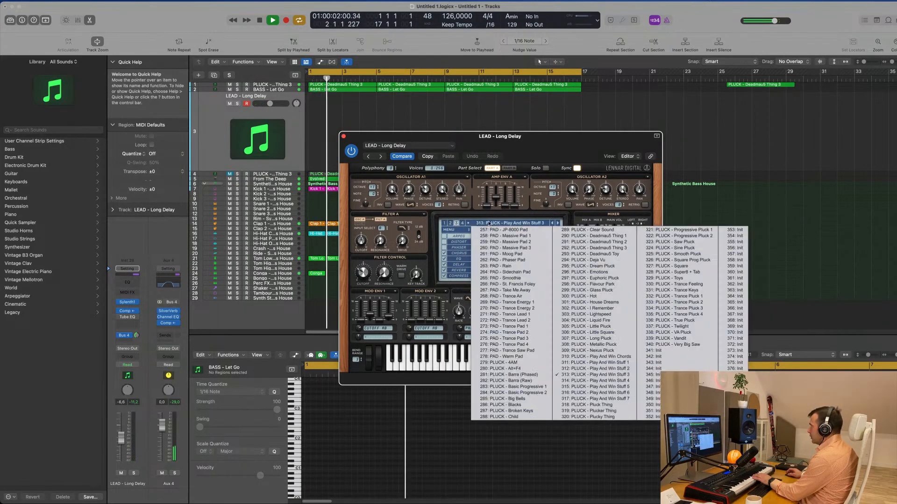
{"action": "left_click", "coordinate": [531, 363]}
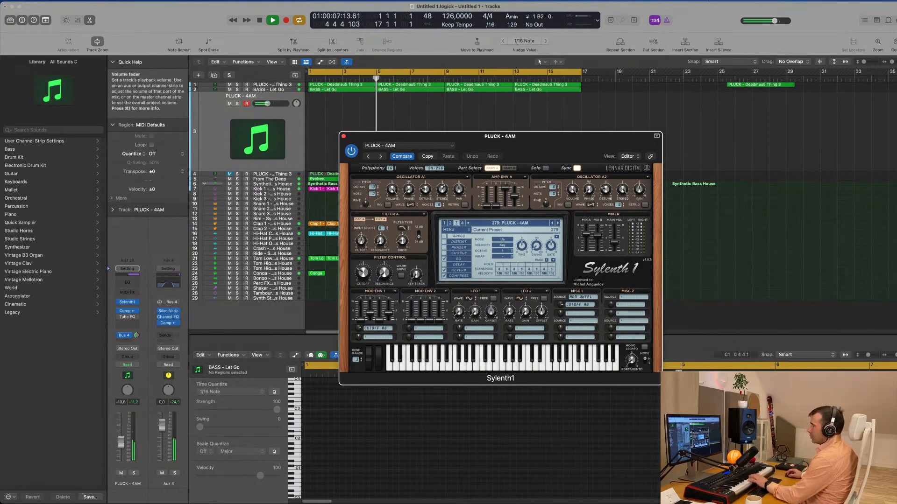
{"action": "left_click", "coordinate": [122, 450]}
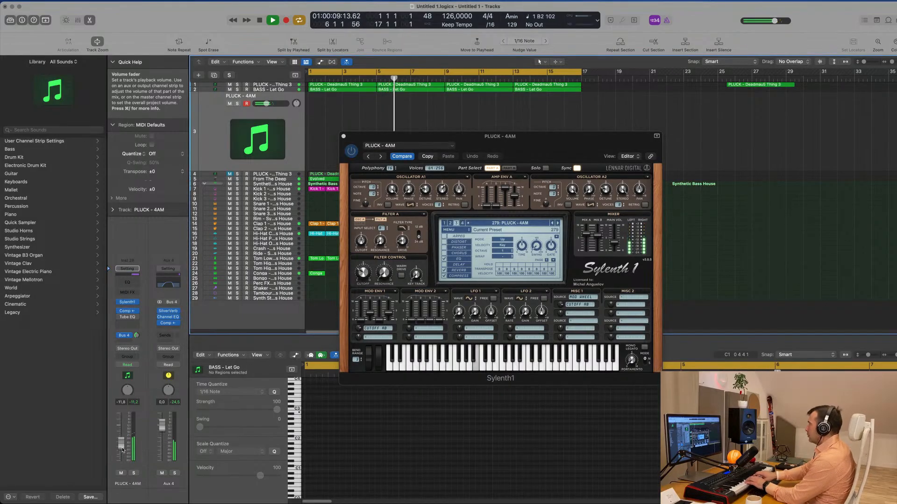
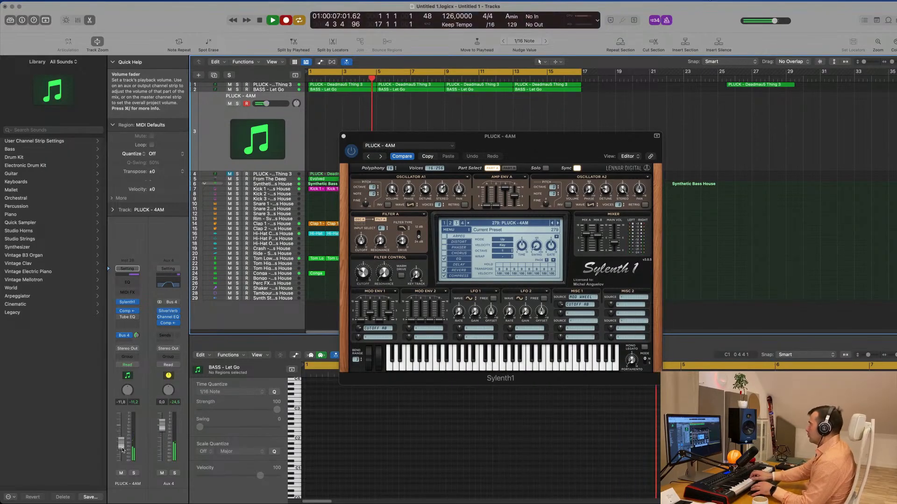
- Record a pluck melody on the PLUCK - 4AM track from bar 5 and move the recorded region to bar 1
{"action": "key", "text": "r"}
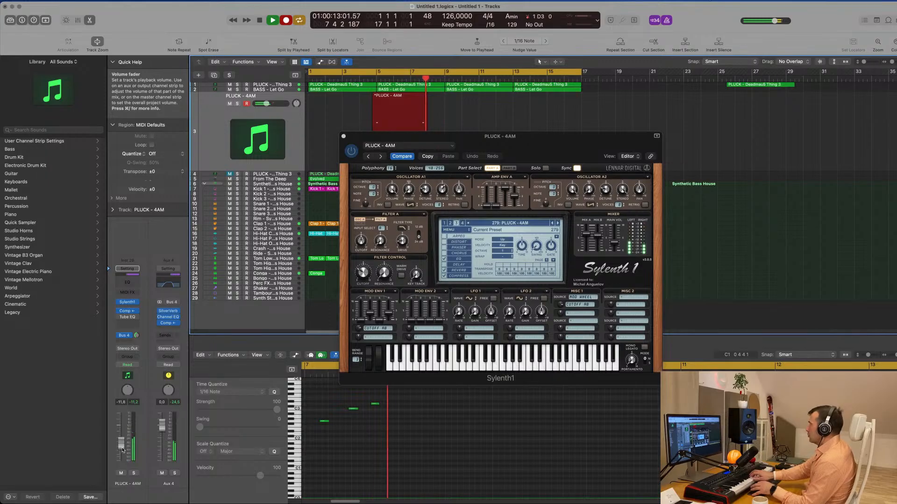
{"action": "key", "text": "space"}
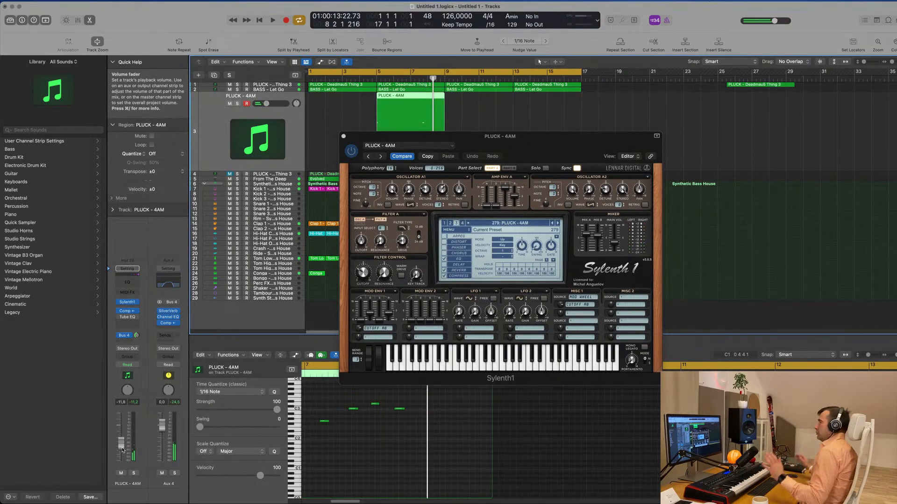
{"action": "left_click_drag", "start_coordinate": [518, 136], "coordinate": [808, 137]}
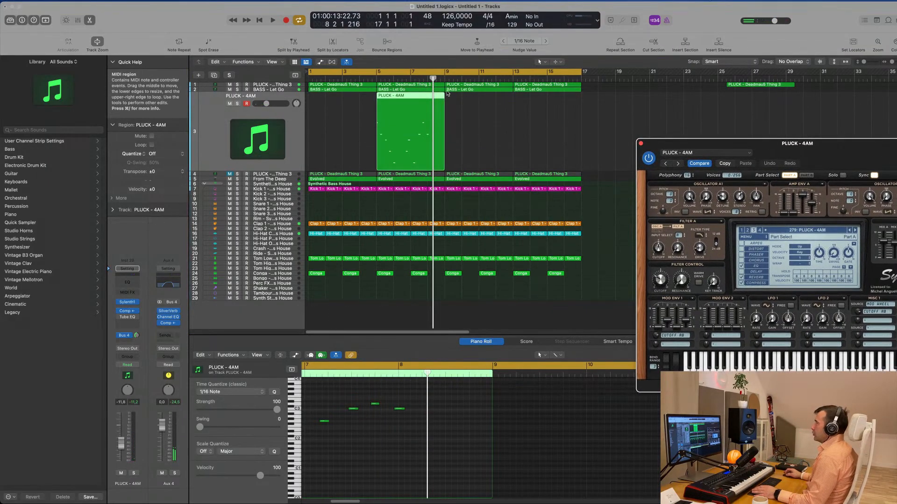
{"action": "left_click_drag", "start_coordinate": [424, 98], "coordinate": [347, 97]}
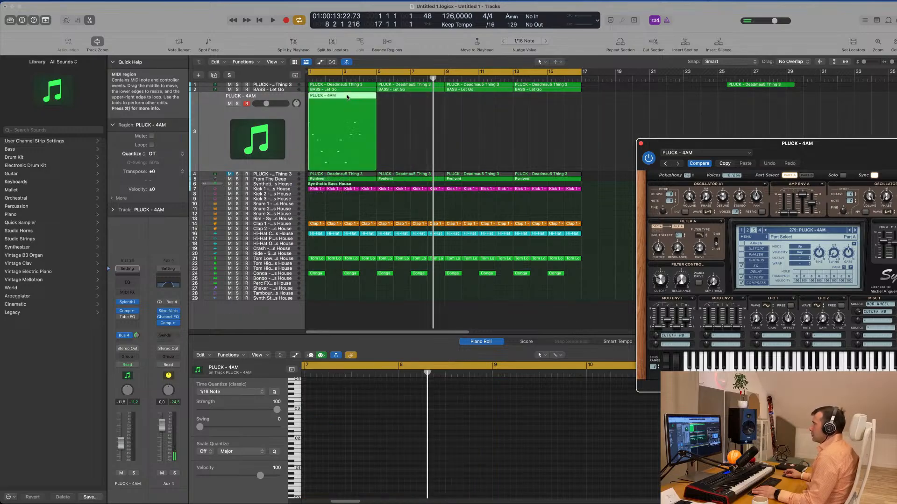
- Open the recorded region's notes in the Piano Roll, quantize them to 1/16 notes and play the part back
{"action": "double_click", "coordinate": [347, 96]}
{"action": "double_click", "coordinate": [347, 97]}
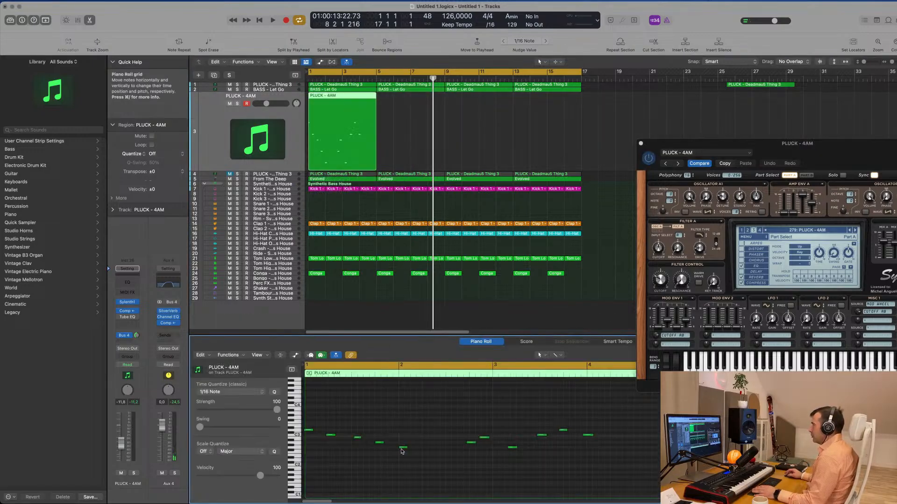
{"action": "key", "text": "space"}
{"action": "scroll", "coordinate": [413, 471], "scroll_direction": "down", "scroll_amount": 5}
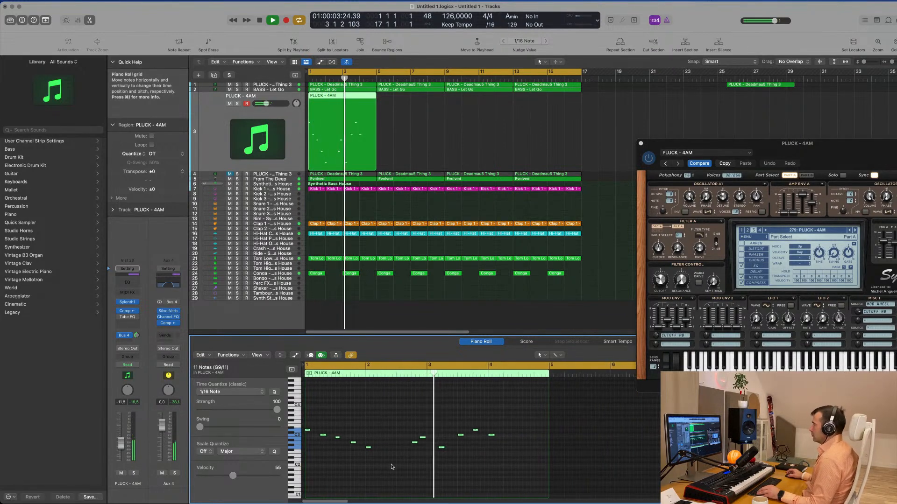
{"action": "scroll", "coordinate": [407, 453], "scroll_direction": "up", "scroll_amount": 2}
{"action": "key", "text": "space"}
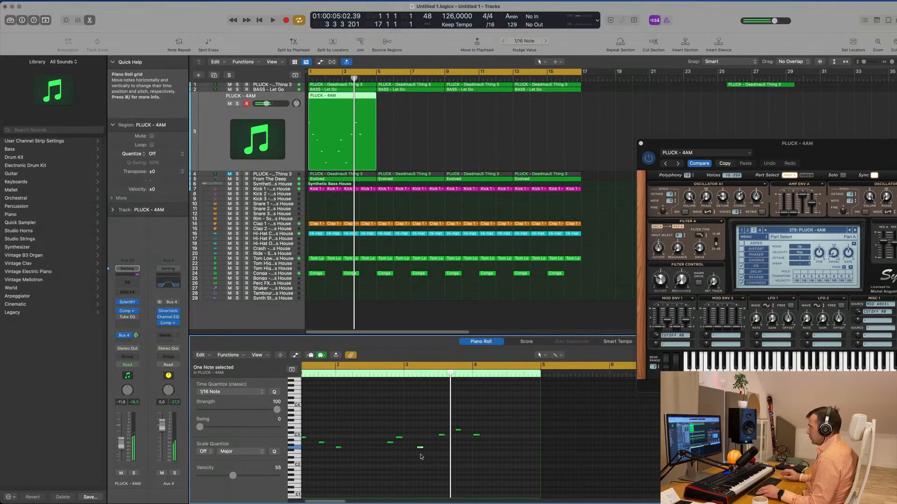
{"action": "key", "text": "space"}
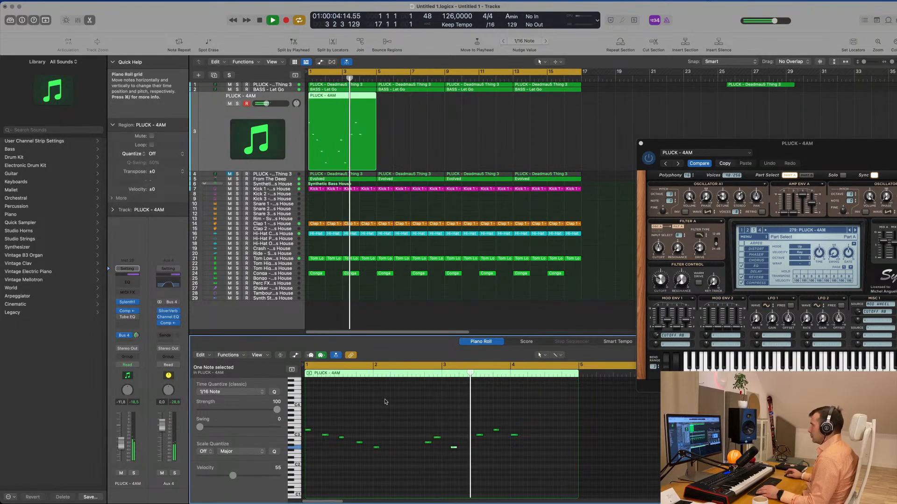
{"action": "key", "text": "space"}
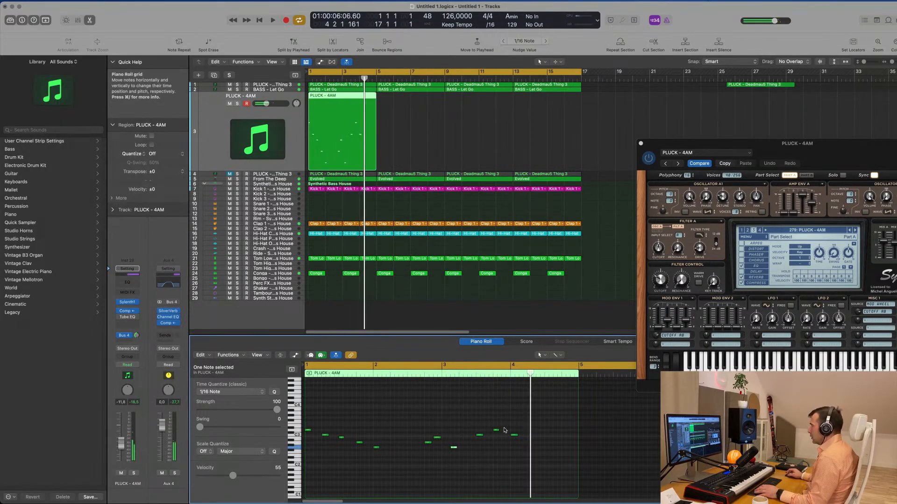
- Try raising the note at bar 4 of the pluck melody to E3 and replay from the start
{"action": "left_click_drag", "start_coordinate": [513, 435], "coordinate": [514, 428]}
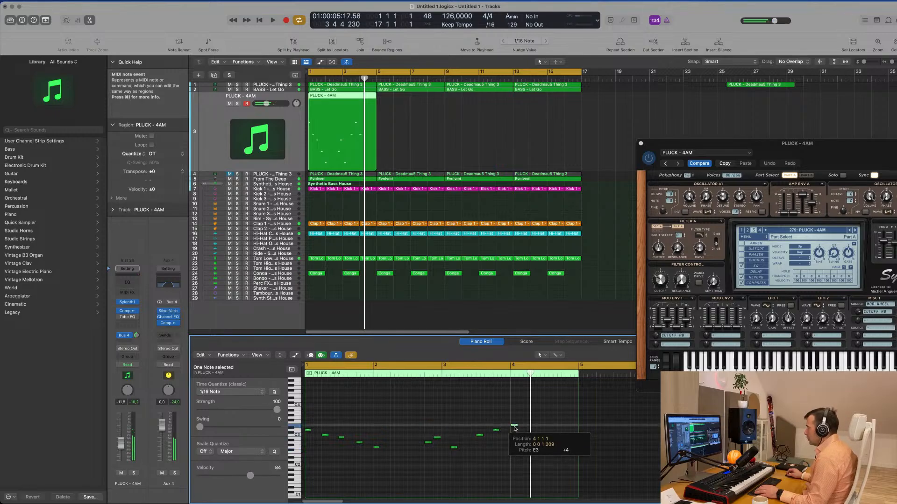
{"action": "key", "text": "space"}
{"action": "key", "text": "space"}
{"action": "key", "text": "space"}
{"action": "key", "text": "super+Right"}
- Raise the PLUCK - 4AM track's volume to about -9.2 dB while playing the part
{"action": "key", "text": "space"}
{"action": "left_click", "coordinate": [116, 456]}
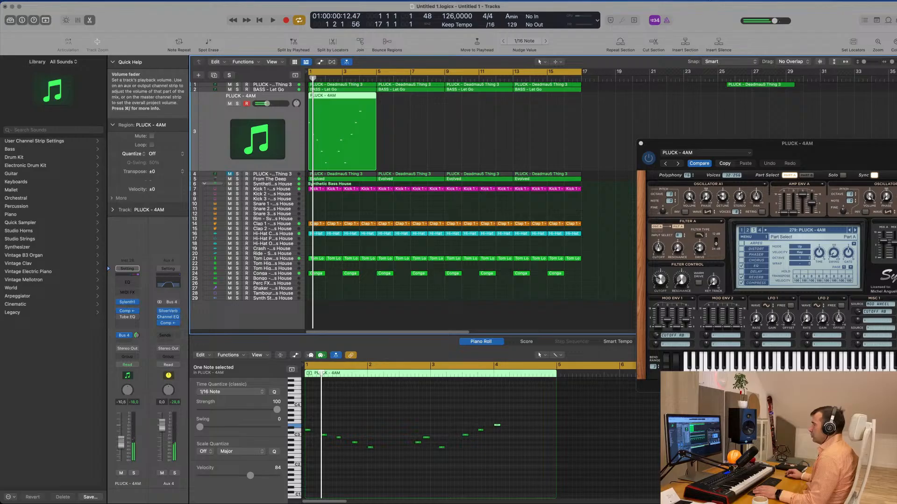
{"action": "key", "text": "space"}
{"action": "left_click_drag", "start_coordinate": [124, 439], "coordinate": [122, 442]}
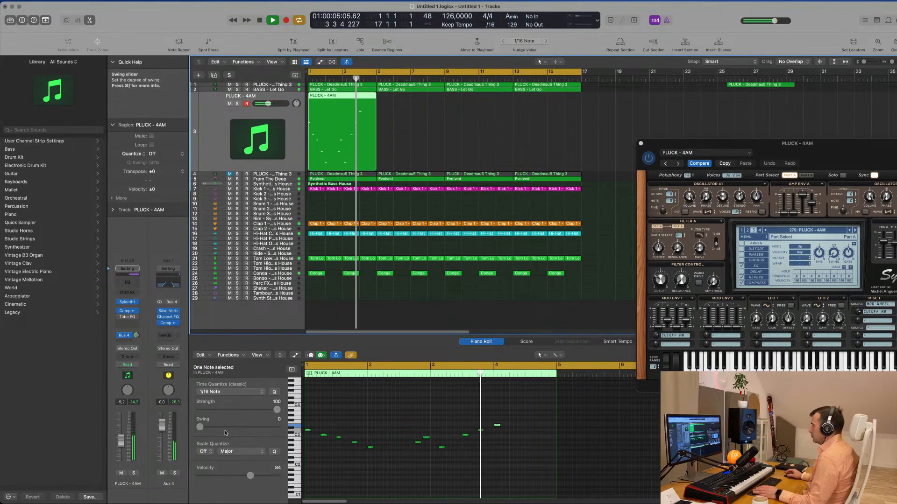
- Move the melody's last note down to C3 and slightly ahead of bar 4, replaying it with the Sylenth1 window moved into view
{"action": "key", "text": "space"}
{"action": "left_click_drag", "start_coordinate": [497, 425], "coordinate": [490, 437]}
{"action": "key", "text": "space"}
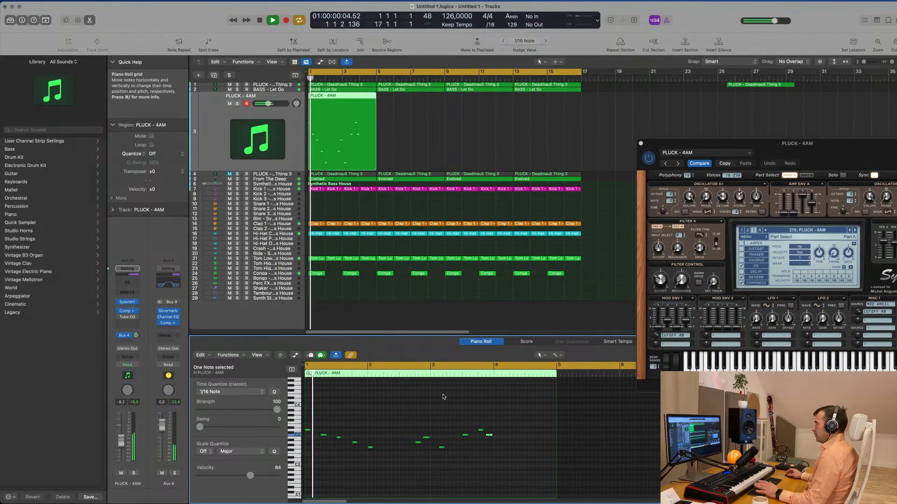
{"action": "left_click_drag", "start_coordinate": [832, 142], "coordinate": [734, 100]}
{"action": "key", "text": "space"}
{"action": "key", "text": "space"}
- Add a Channel EQ to the PLUCK - 4AM track with a 24 dB/Oct low cut at about 199 Hz
{"action": "left_click", "coordinate": [295, 120]}
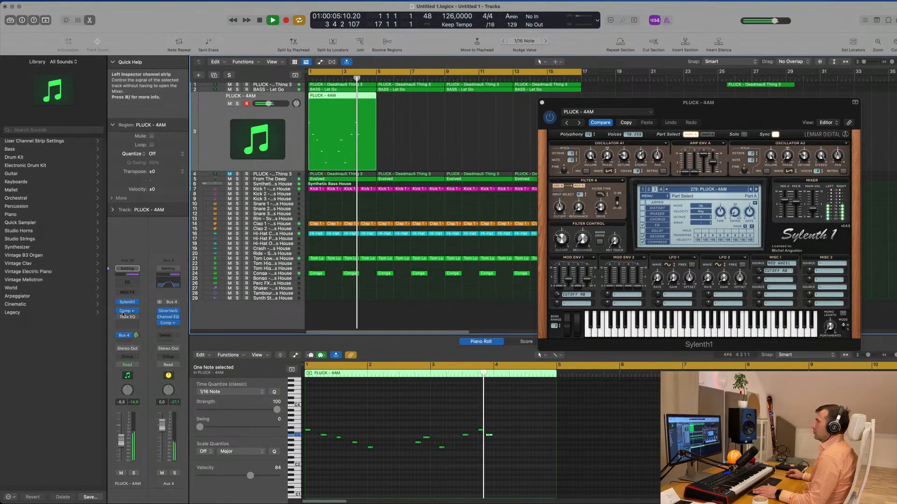
{"action": "left_click", "coordinate": [127, 285]}
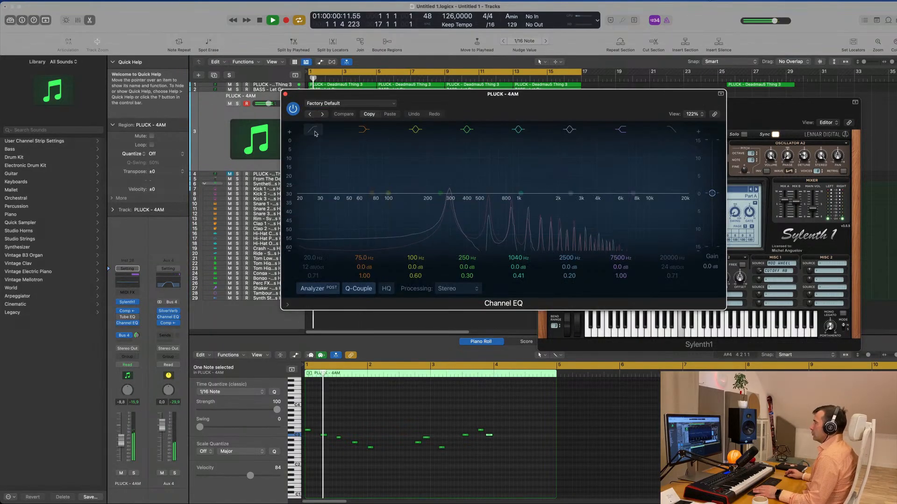
{"action": "left_click_drag", "start_coordinate": [317, 174], "coordinate": [442, 208]}
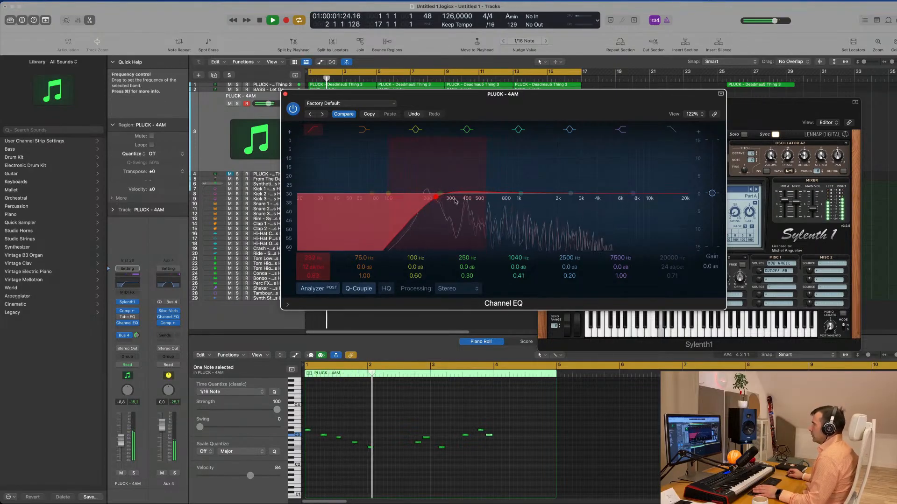
{"action": "left_click_drag", "start_coordinate": [319, 264], "coordinate": [320, 259]}
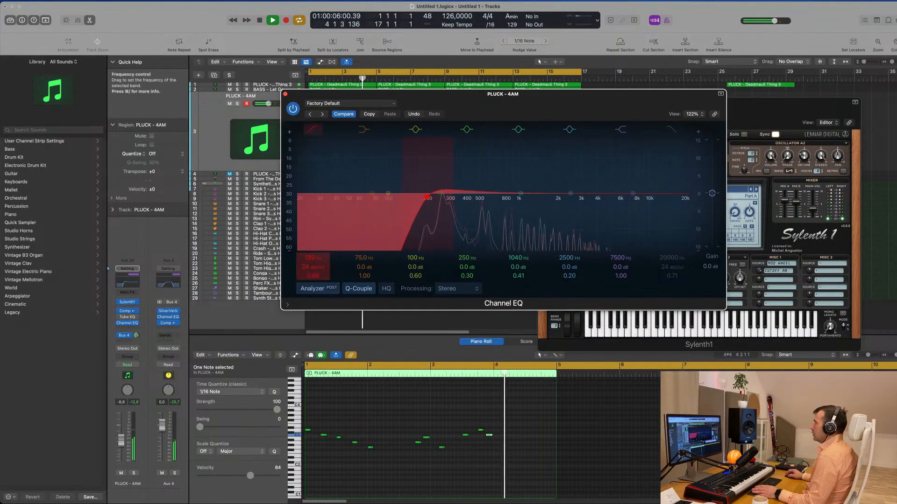
{"action": "left_click_drag", "start_coordinate": [491, 116], "coordinate": [576, 147]}
{"action": "left_click", "coordinate": [372, 126]}
- Hide the plug-in windows and repeat the PLUCK - 4AM region until the part fills bars 1 to 17
{"action": "left_click_drag", "start_coordinate": [639, 104], "coordinate": [617, 103]}
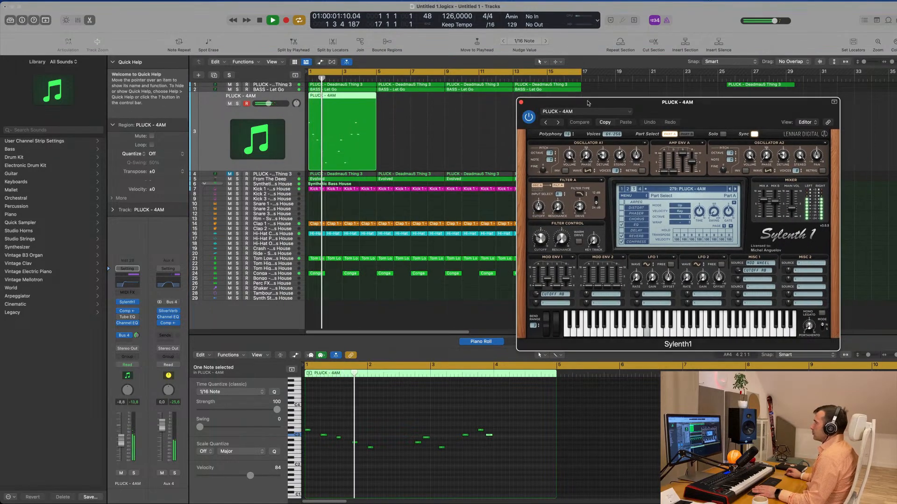
{"action": "key", "text": "space"}
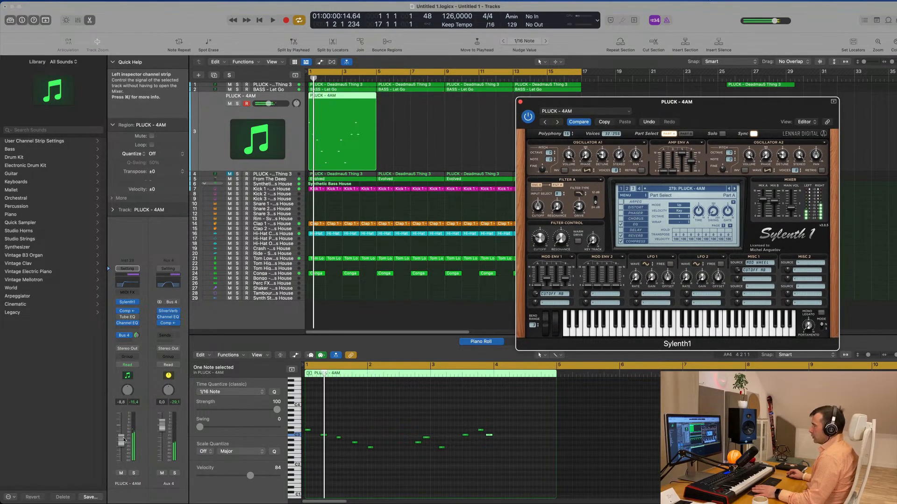
{"action": "left_click", "coordinate": [476, 104]}
{"action": "key", "text": "v"}
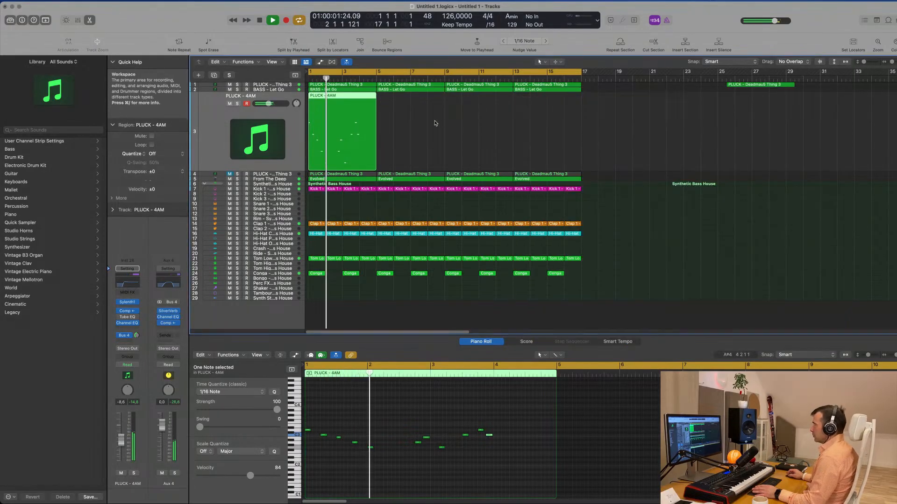
{"action": "key", "text": "super+r"}
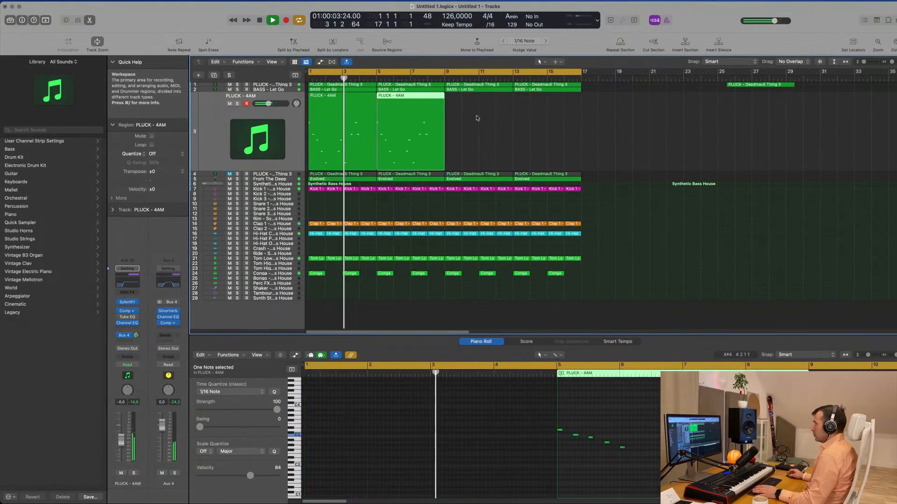
{"action": "key", "text": "super+r"}
{"action": "left_click", "coordinate": [660, 140]}
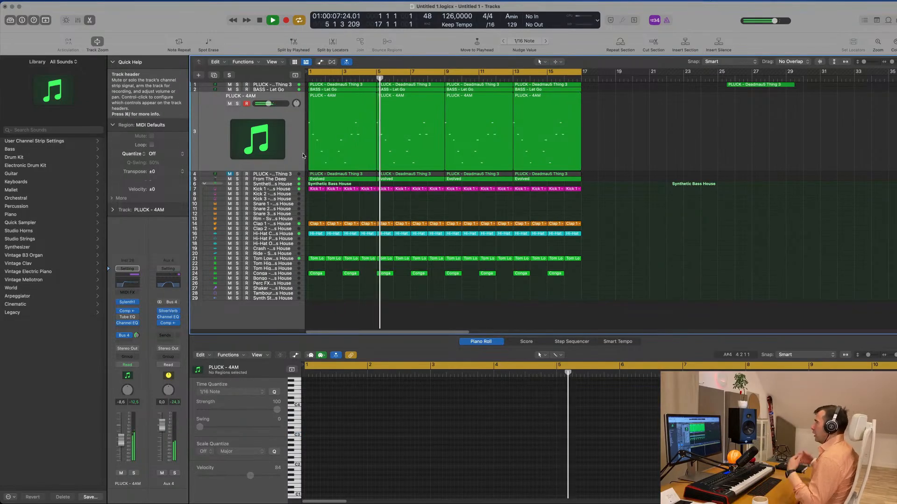
- Listen through the arrangement and review the notes of the PLUCK - 4AM and From The Deep tracks
{"action": "left_click", "coordinate": [205, 136]}
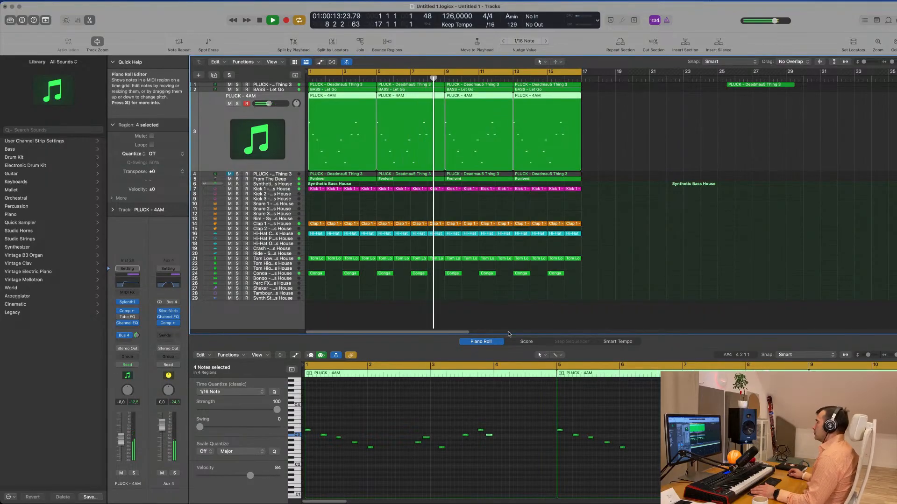
{"action": "left_click", "coordinate": [657, 178]}
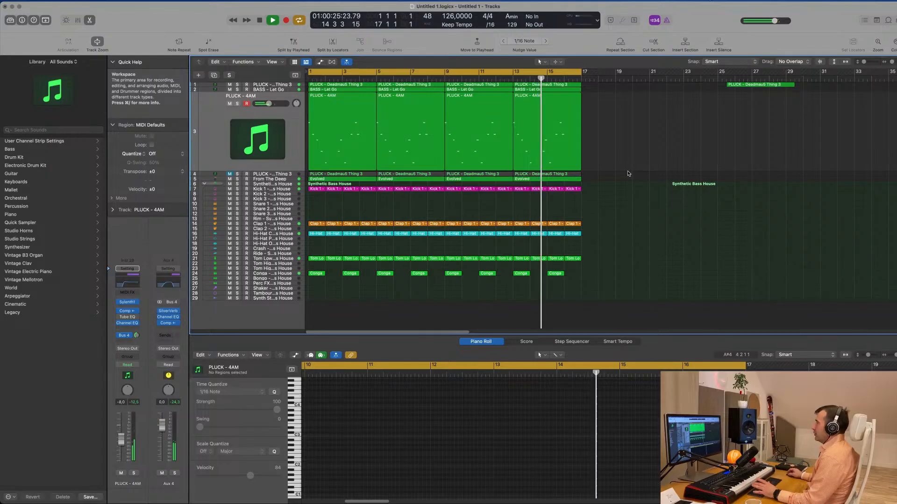
{"action": "scroll", "coordinate": [652, 201], "scroll_direction": "down", "scroll_amount": 1}
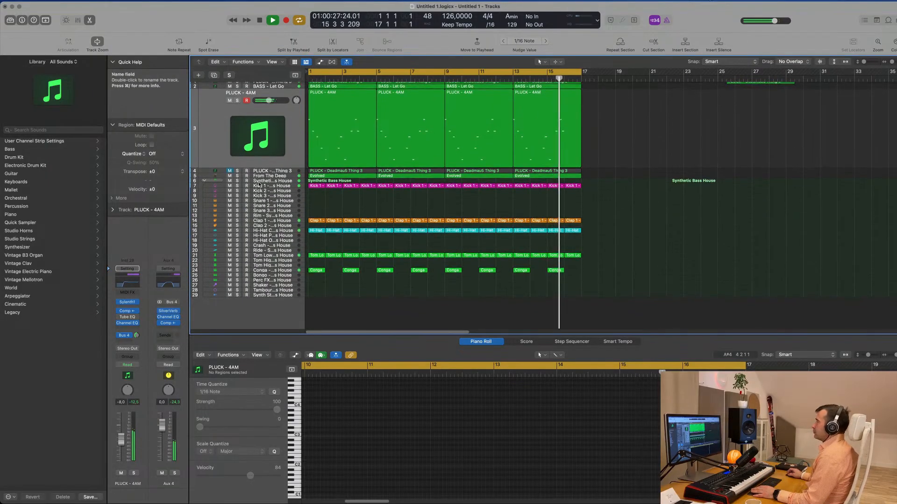
{"action": "left_click", "coordinate": [277, 176]}
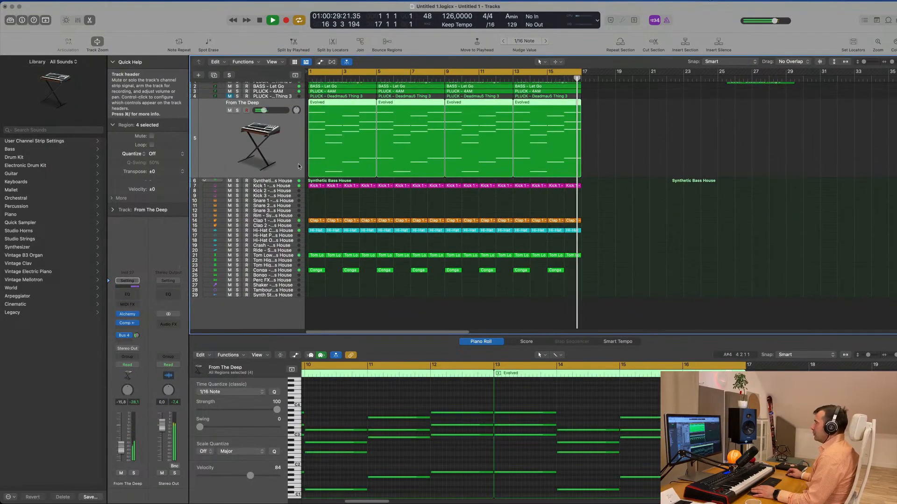
{"action": "scroll", "coordinate": [290, 171], "scroll_direction": "up", "scroll_amount": 1}
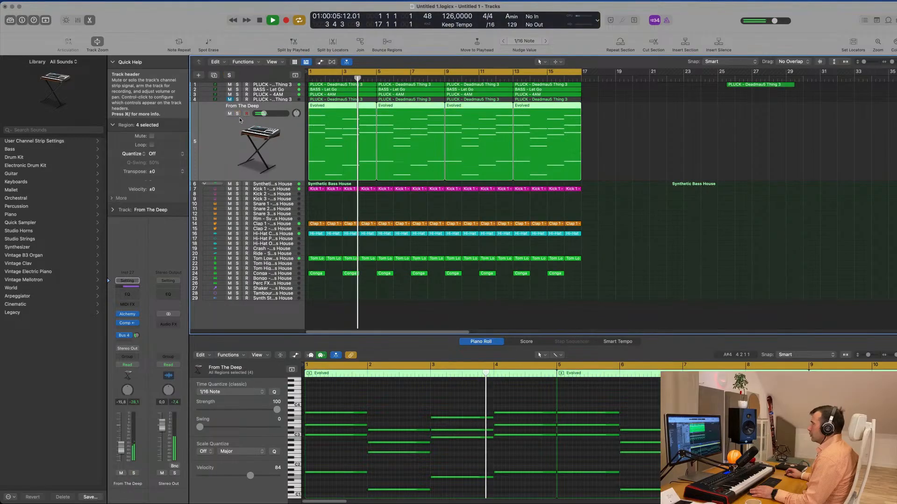
{"action": "left_click", "coordinate": [274, 95]}
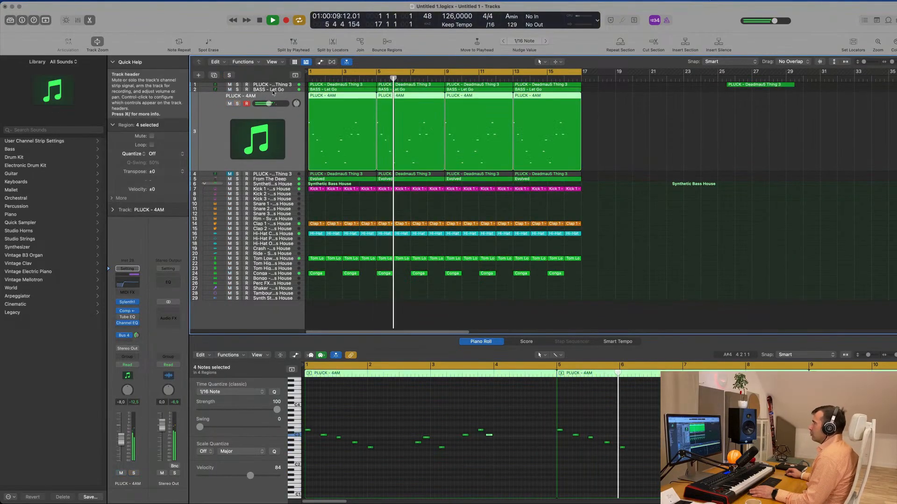
- Solo the BASS - Let Go track to hear it alone and return to the full mix
{"action": "left_click", "coordinate": [256, 89]}
{"action": "left_click", "coordinate": [238, 99]}
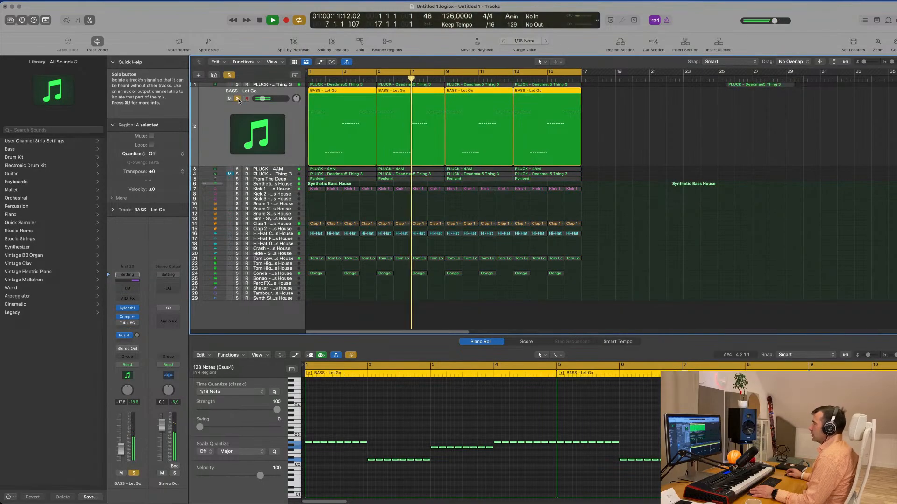
{"action": "left_click", "coordinate": [238, 99]}
{"action": "key", "text": "space"}
{"action": "key", "text": "space"}
- Duplicate the BASS - Let Go track with its settings and copy its four regions onto the new track
{"action": "key", "text": "super+d"}
{"action": "key", "text": "space"}
{"action": "left_click_drag", "start_coordinate": [374, 126], "coordinate": [337, 103]}
{"action": "key", "text": "super+z"}
{"action": "key", "text": "space"}
{"action": "key", "text": "space"}
- Select all notes in the copied bass regions, shorten them to 1/16 and offset them one 1/16 note later
{"action": "scroll", "coordinate": [413, 500], "scroll_direction": "up", "scroll_amount": 1}
{"action": "left_click_drag", "start_coordinate": [412, 501], "coordinate": [417, 492]}
{"action": "key", "text": "super+a"}
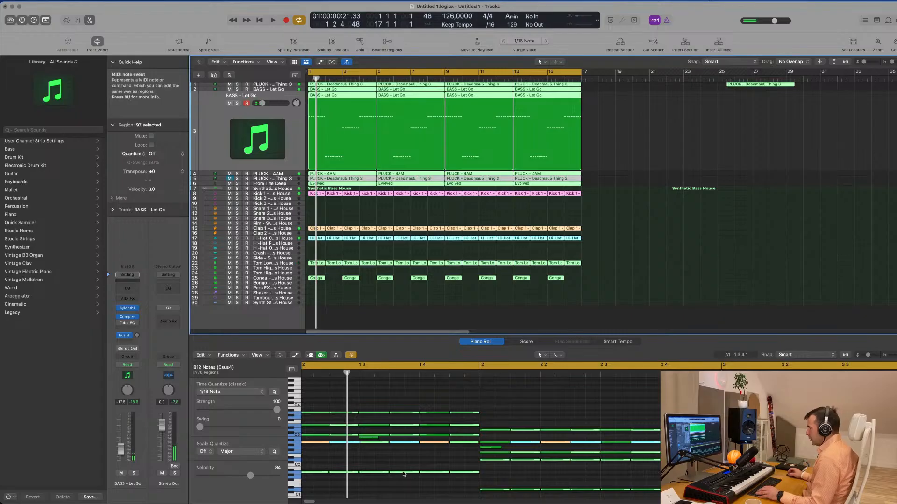
{"action": "left_click_drag", "start_coordinate": [620, 122], "coordinate": [319, 140]}
{"action": "left_click", "coordinate": [417, 409]}
{"action": "key", "text": "super+a"}
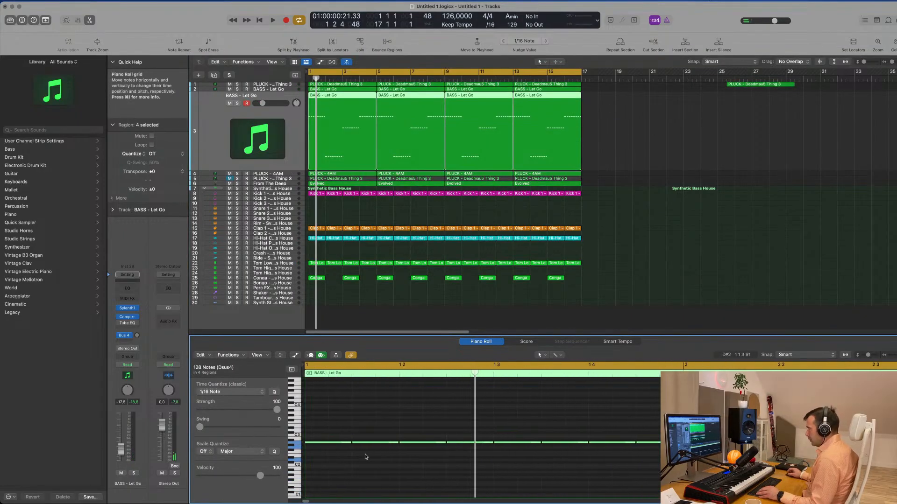
{"action": "mouse_move", "coordinate": [350, 443]}
{"action": "left_mouse_down"}
{"action": "mouse_move", "coordinate": [322, 444]}
{"action": "mouse_move", "coordinate": [344, 445]}
{"action": "left_mouse_up"}
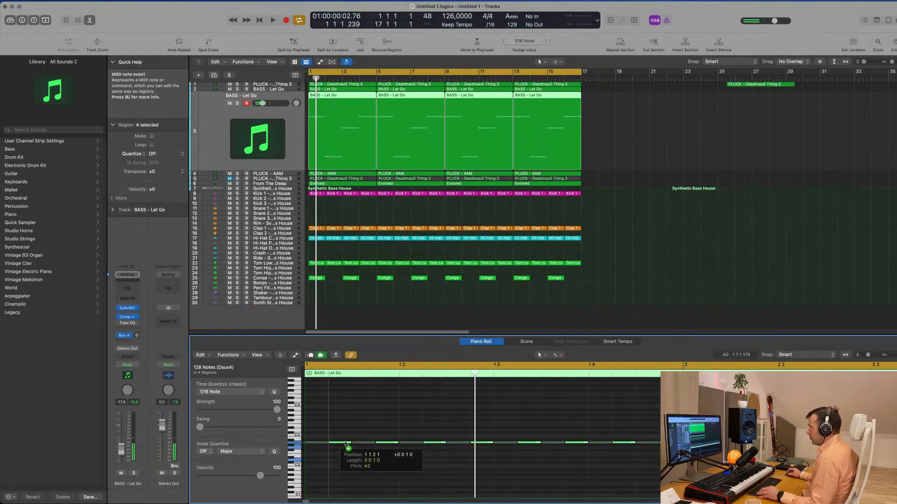
- Replace Sylenth1 with Alchemy as the instrument on the duplicated BASS - Let Go track and filter its presets to Organs
{"action": "key", "text": "space"}
{"action": "key", "text": "b"}
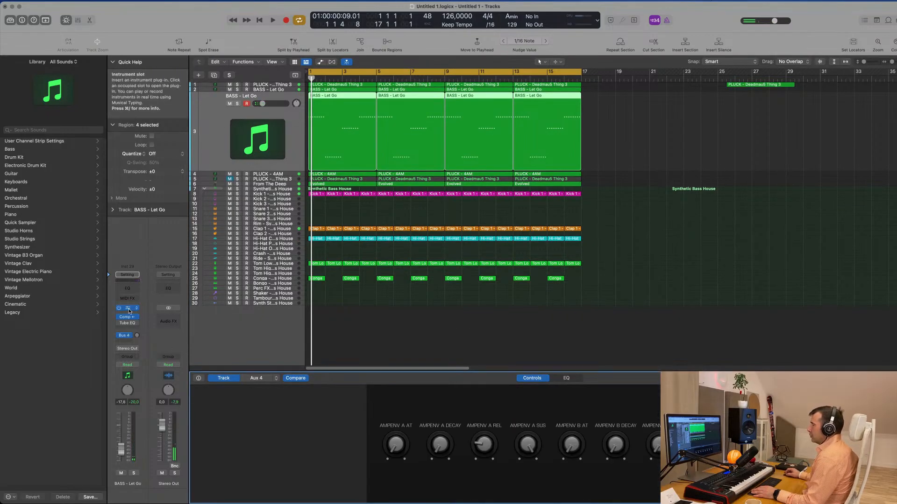
{"action": "left_click", "coordinate": [128, 310]}
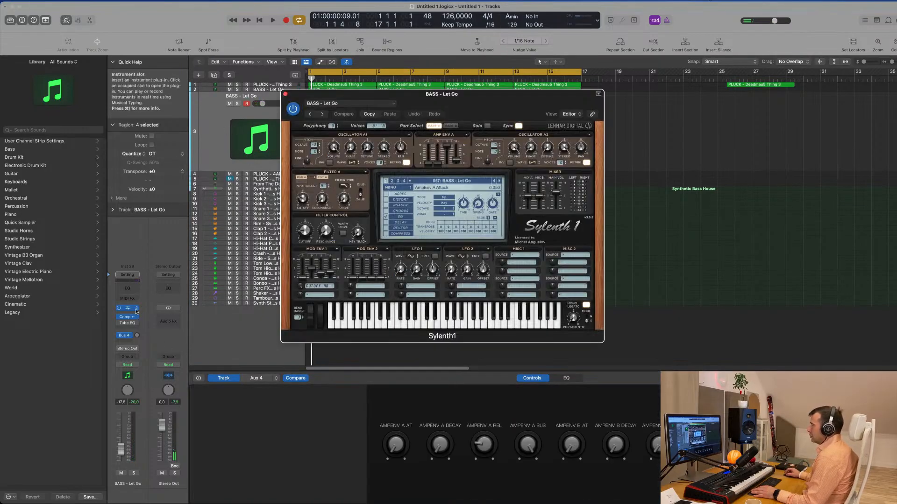
{"action": "left_click", "coordinate": [137, 311]}
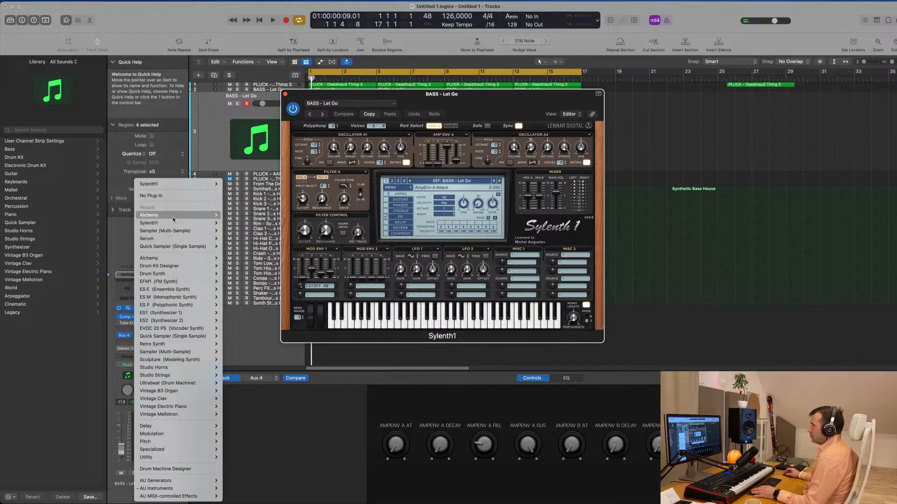
{"action": "mouse_move", "coordinate": [173, 218]}
{"action": "left_click", "coordinate": [231, 216]}
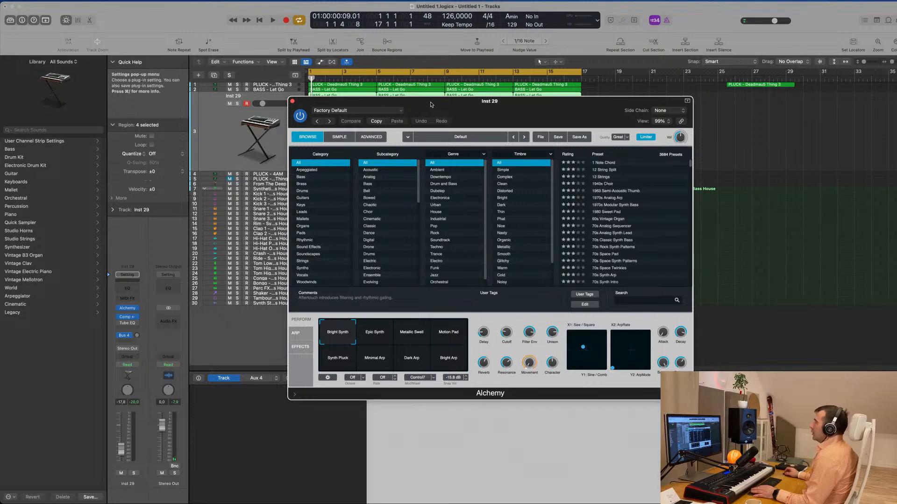
{"action": "left_click", "coordinate": [395, 240]}
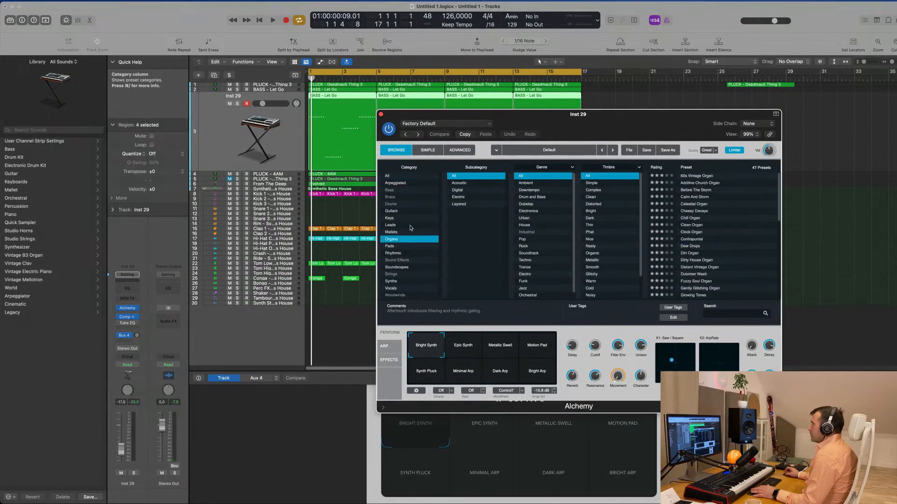
- Try the organ preset The Lost Chord in the loop with the track's volume raised
{"action": "scroll", "coordinate": [657, 246], "scroll_direction": "down", "scroll_amount": 3}
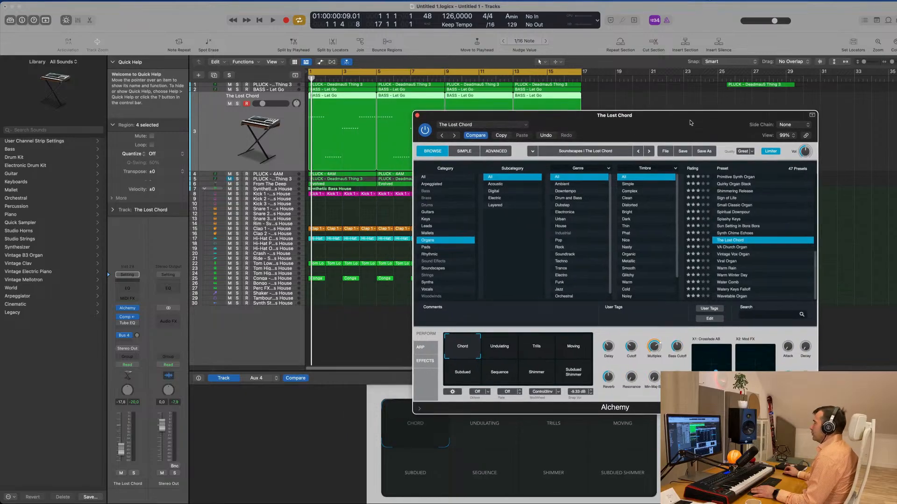
{"action": "key", "text": "space"}
{"action": "key", "text": "space"}
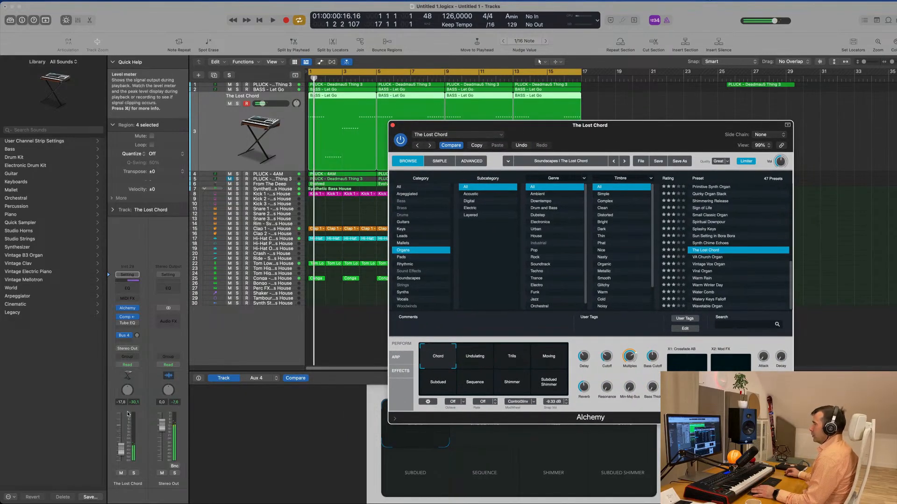
{"action": "key", "text": "space"}
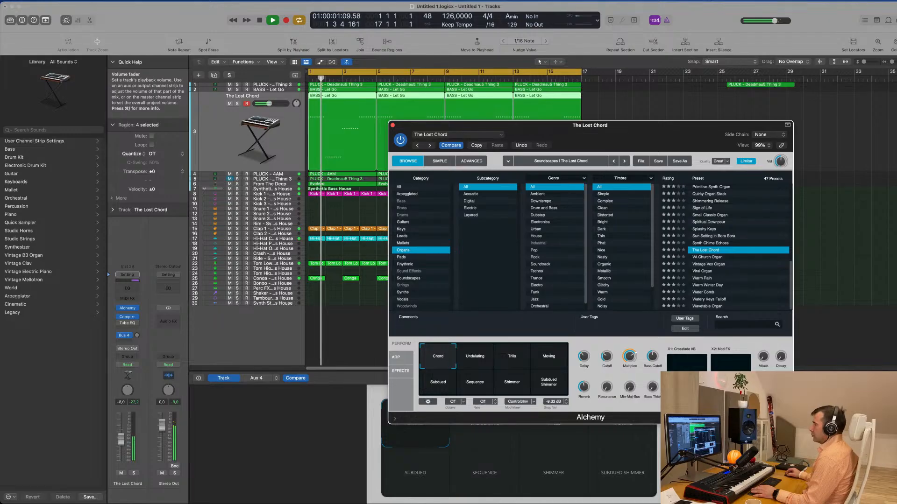
{"action": "left_click", "coordinate": [121, 446]}
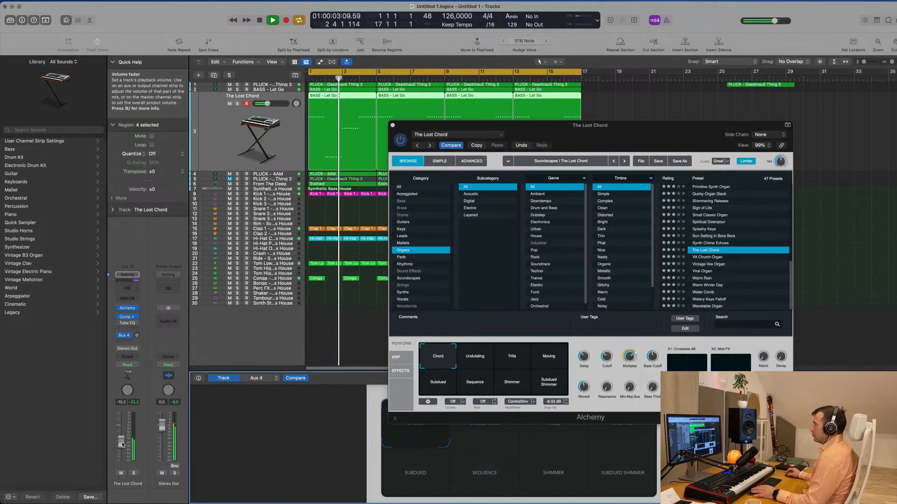
- Audition the Undulating, Trills and Moving snapshots of The Lost Chord while adjusting the track's volume
{"action": "left_click_drag", "start_coordinate": [513, 125], "coordinate": [465, 133]}
{"action": "left_click", "coordinate": [424, 367]}
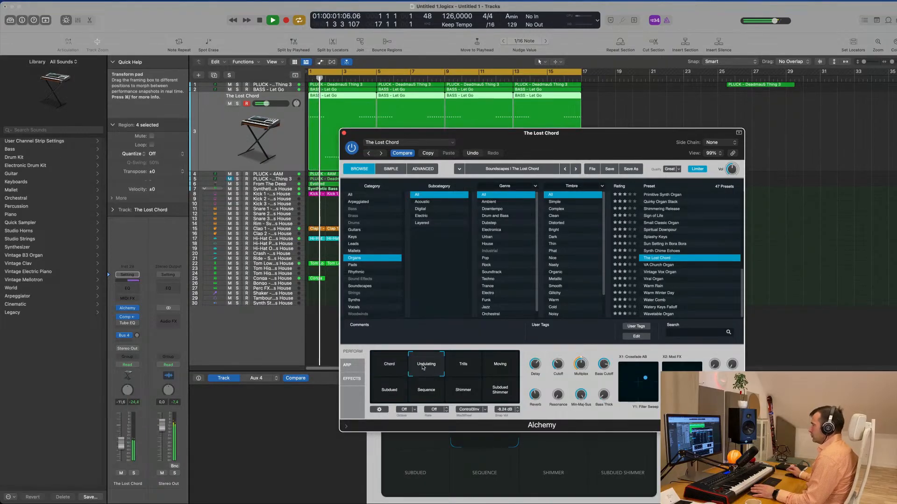
{"action": "left_click", "coordinate": [468, 368]}
{"action": "left_click", "coordinate": [499, 369]}
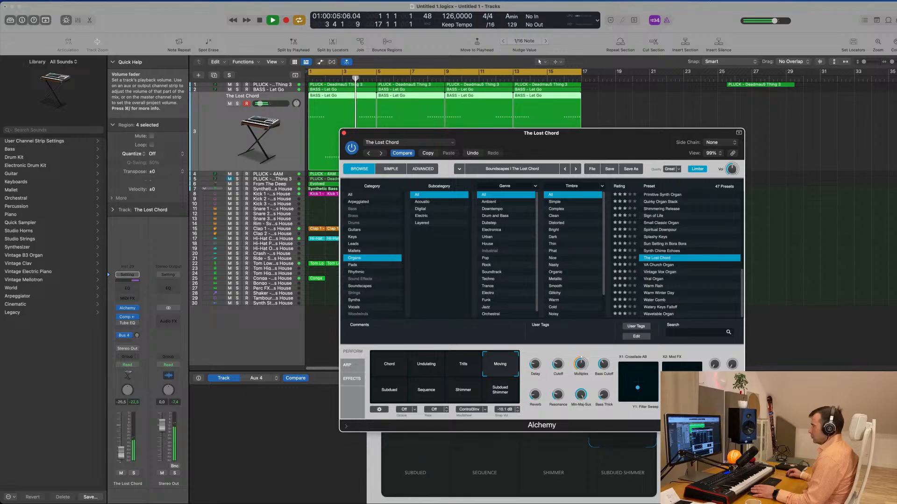
{"action": "left_click", "coordinate": [702, 448]}
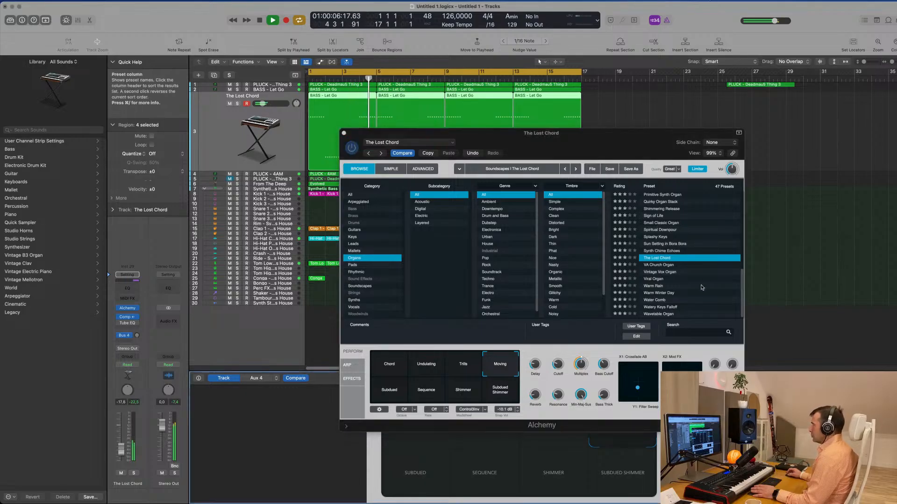
- Try the VA Church Organ and Vintage Vox Organ presets in the loop
{"action": "left_click", "coordinate": [657, 266]}
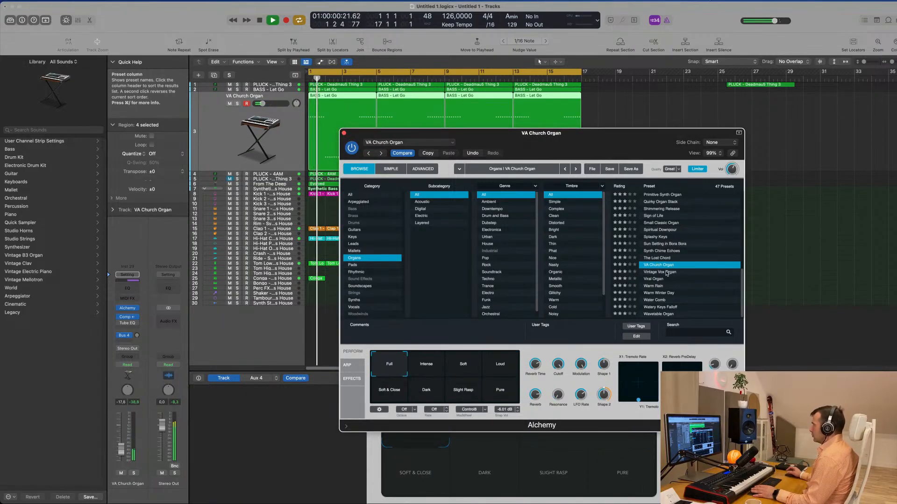
{"action": "left_click", "coordinate": [667, 273]}
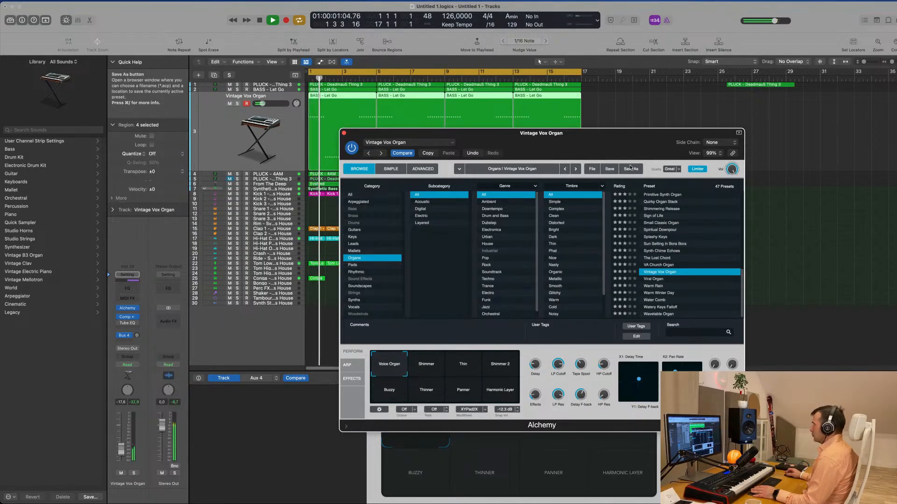
{"action": "left_click_drag", "start_coordinate": [633, 141], "coordinate": [686, 104]}
- Try the Warm Winter Day preset at about -7 dB, both soloed and in the full mix
{"action": "left_click", "coordinate": [714, 256]}
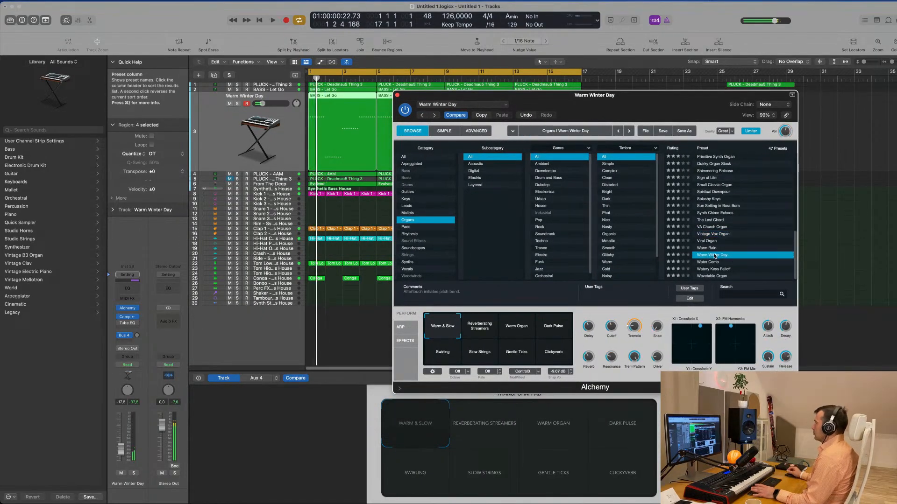
{"action": "left_click_drag", "start_coordinate": [262, 103], "coordinate": [269, 103]}
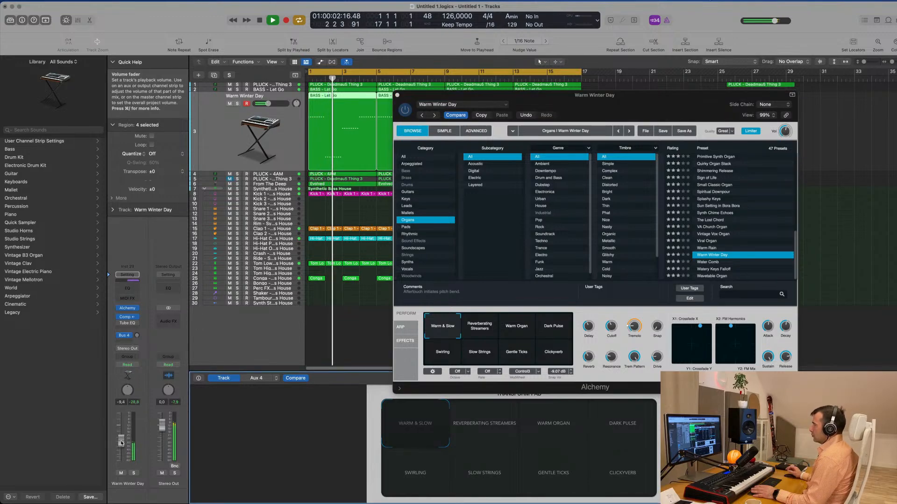
{"action": "left_click", "coordinate": [133, 474]}
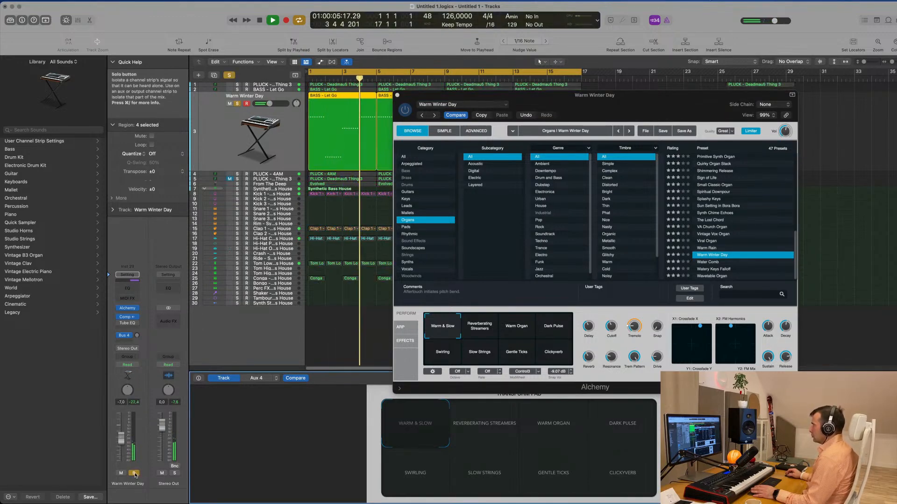
{"action": "left_click", "coordinate": [133, 474]}
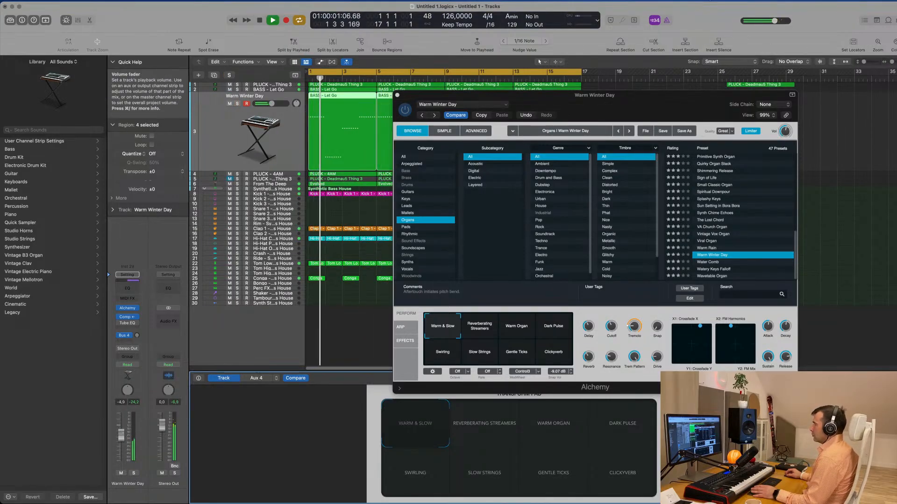
- Audition Watery Keys Falloff, load the Wavetable Organ preset, and compare it soloed and in the full mix
{"action": "left_click", "coordinate": [723, 270]}
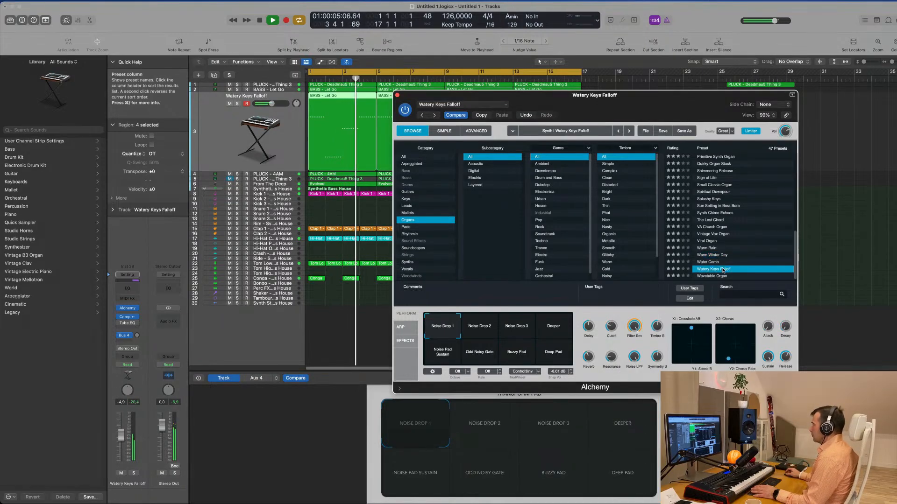
{"action": "left_click", "coordinate": [716, 276]}
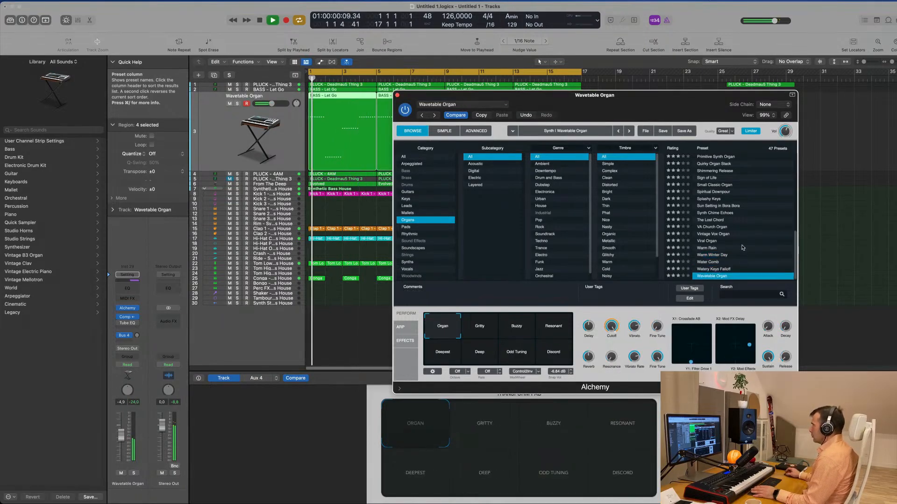
{"action": "scroll", "coordinate": [743, 253], "scroll_direction": "up", "scroll_amount": 10}
{"action": "left_click", "coordinate": [134, 473]}
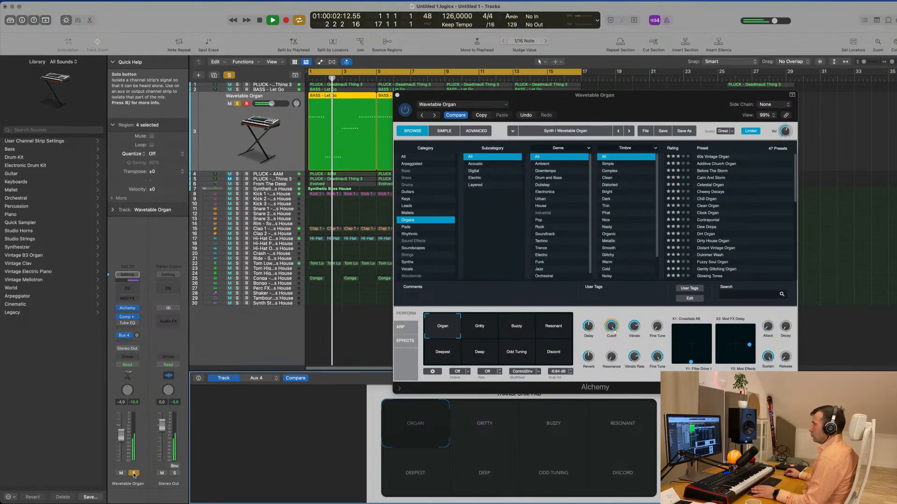
{"action": "left_click", "coordinate": [134, 473]}
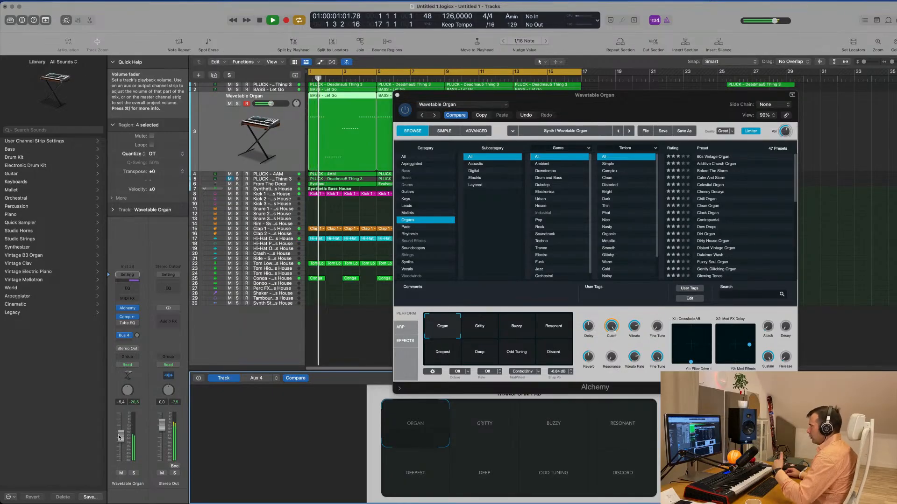
- Audition the Gritty, Buzzy, Resonant, Deepest, Deep and Odd Tuning snapshots of Wavetable Organ, adjusting the track's volume
{"action": "left_click", "coordinate": [480, 326]}
{"action": "left_click", "coordinate": [515, 331]}
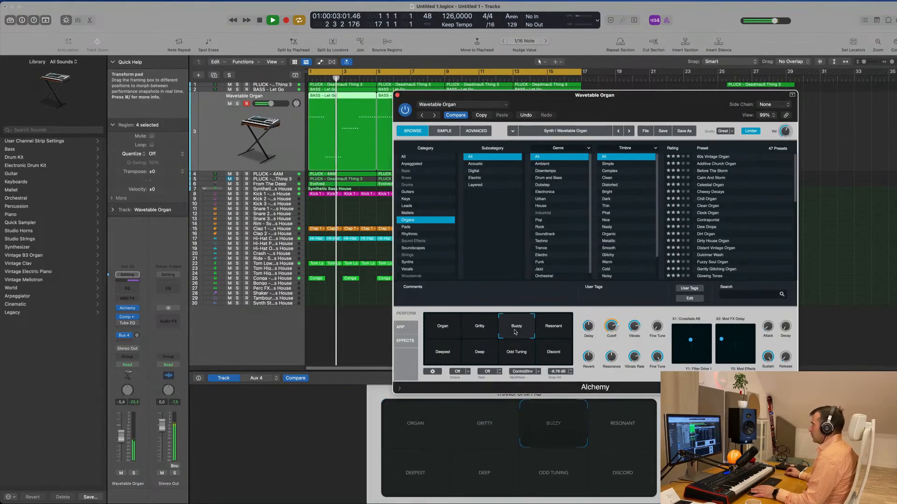
{"action": "key", "text": "space"}
{"action": "left_click_drag", "start_coordinate": [121, 442], "coordinate": [121, 440]}
{"action": "left_click", "coordinate": [558, 325]}
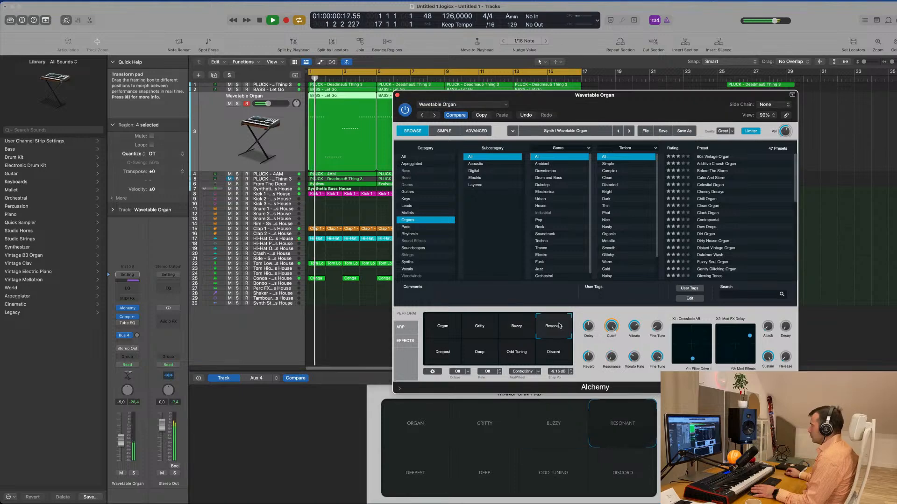
{"action": "left_click", "coordinate": [444, 353]}
{"action": "left_click", "coordinate": [477, 356]}
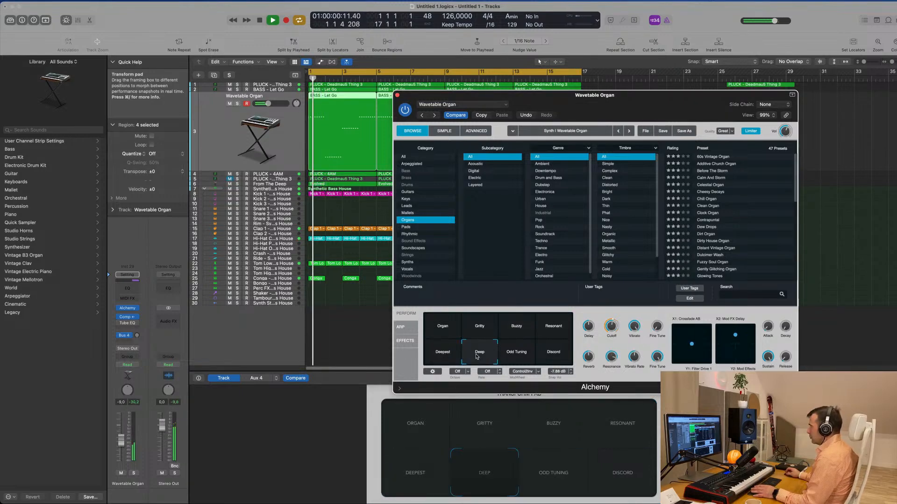
{"action": "left_click", "coordinate": [522, 355]}
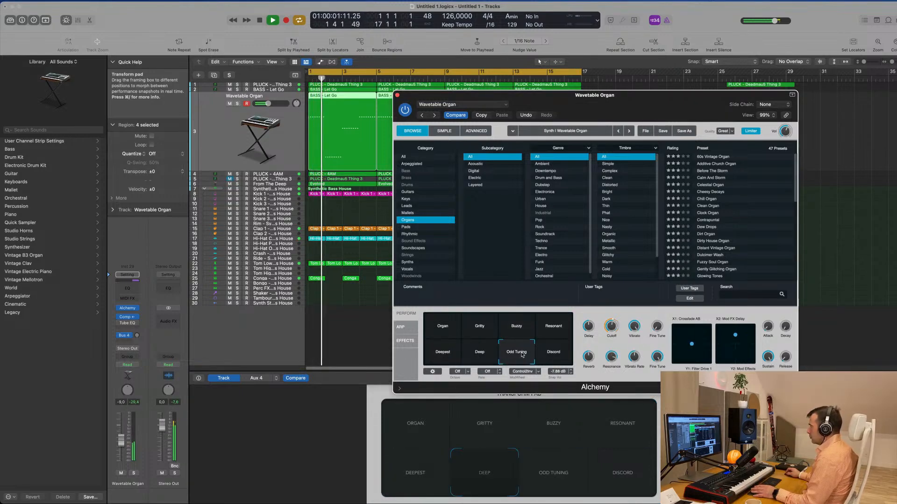
- Restore the Organ snapshot of Wavetable Organ and set the track's volume to about -8.4 dB
{"action": "left_click", "coordinate": [121, 434]}
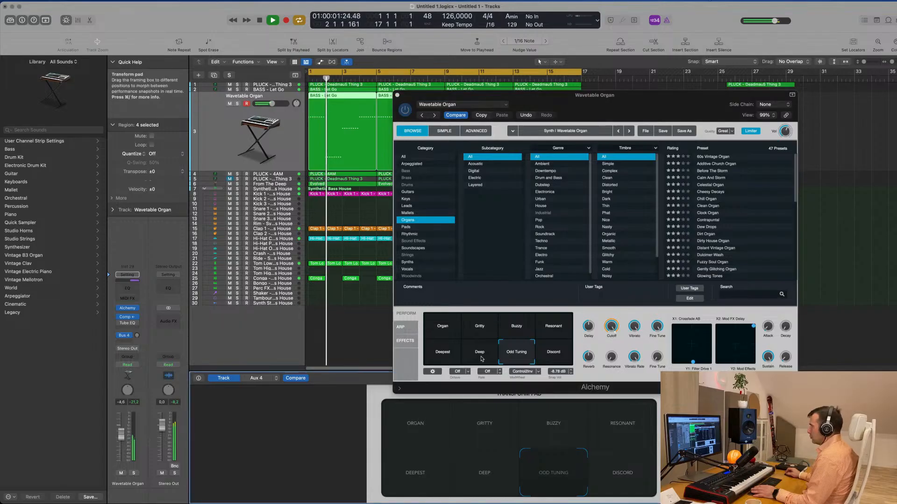
{"action": "left_click", "coordinate": [446, 331]}
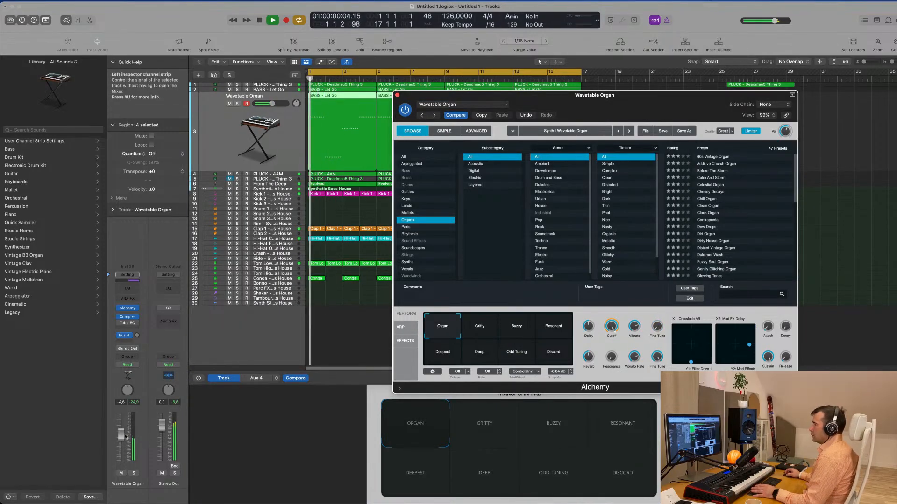
{"action": "left_click_drag", "start_coordinate": [121, 435], "coordinate": [122, 441]}
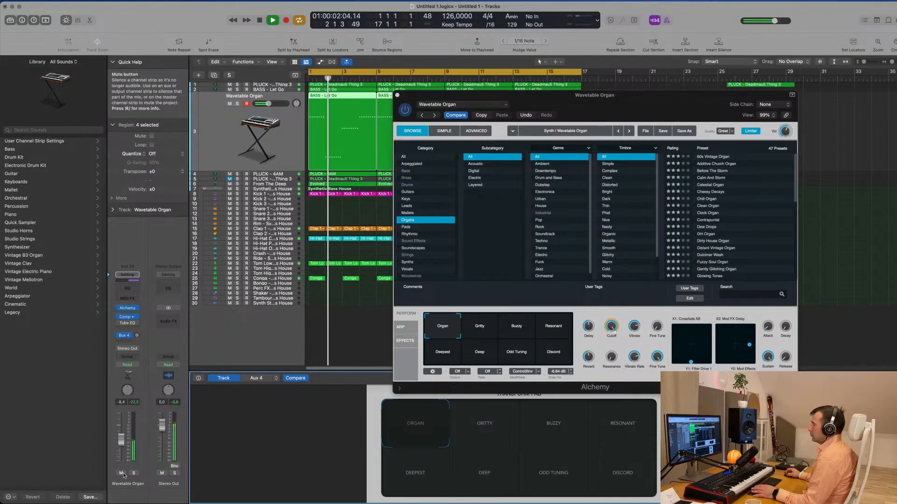
- Add a Channel EQ to the Wavetable Organ track with a low cut at 127 Hz and a 24 dB/Oct slope
{"action": "left_click", "coordinate": [127, 289]}
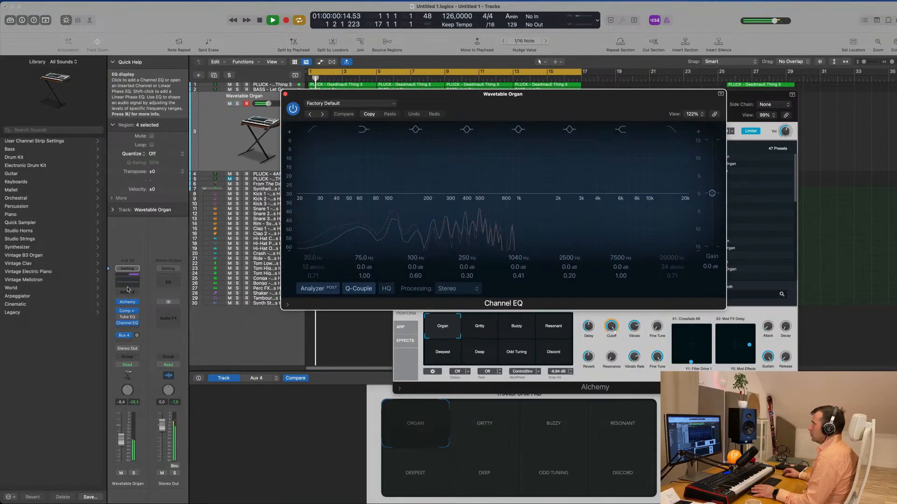
{"action": "left_click", "coordinate": [314, 130]}
{"action": "left_click_drag", "start_coordinate": [313, 191], "coordinate": [407, 182]}
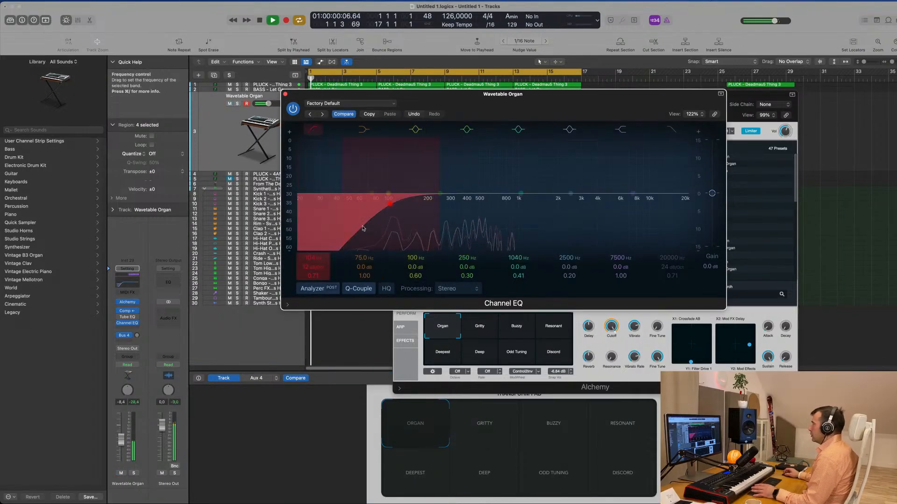
{"action": "left_click_drag", "start_coordinate": [378, 211], "coordinate": [378, 224]}
{"action": "left_click_drag", "start_coordinate": [314, 263], "coordinate": [312, 254]}
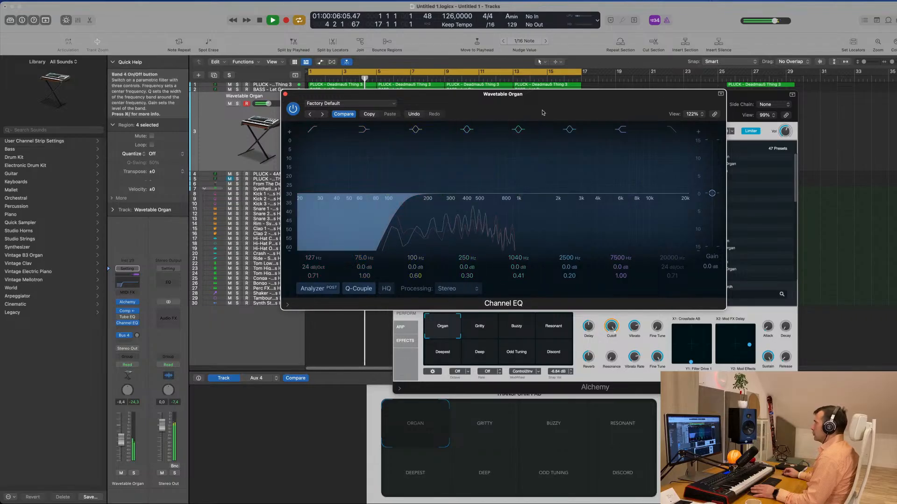
{"action": "left_click_drag", "start_coordinate": [285, 97], "coordinate": [268, 120]}
{"action": "left_click", "coordinate": [268, 119]}
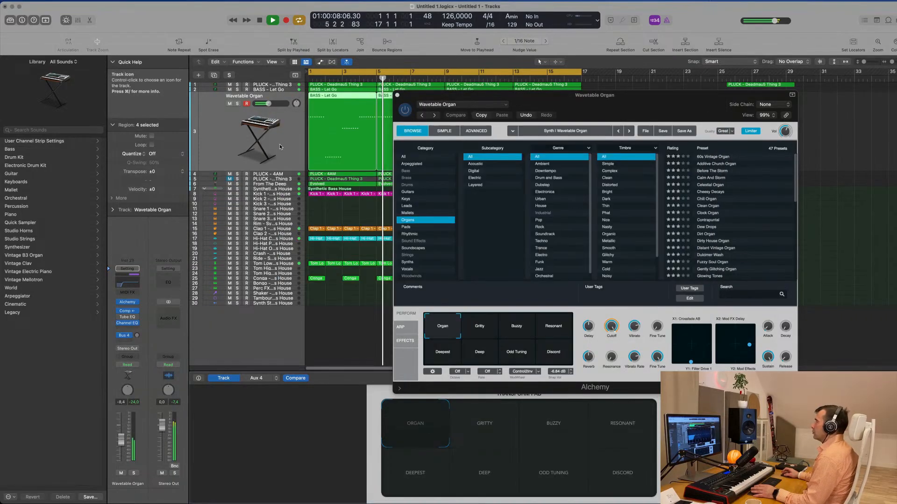
- Close the Alchemy window and deselect the organ track's regions
{"action": "left_click_drag", "start_coordinate": [546, 91], "coordinate": [444, 130]}
{"action": "left_click", "coordinate": [295, 136]}
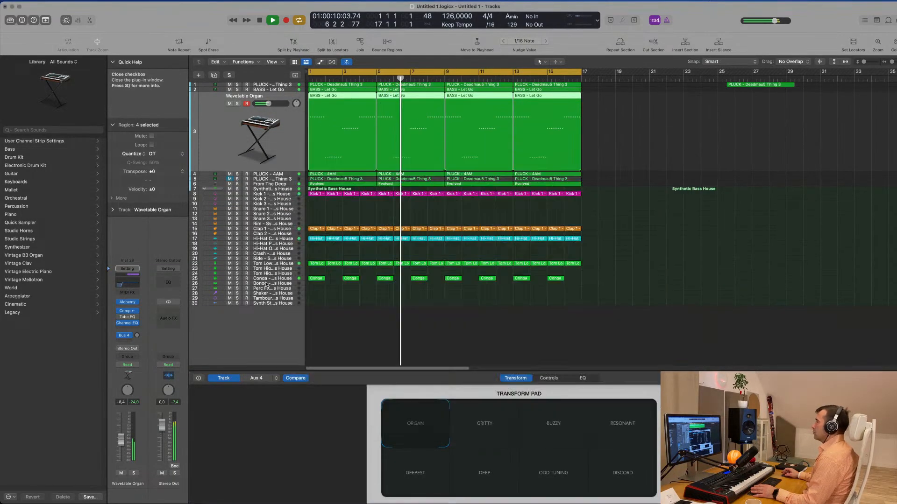
{"action": "left_click", "coordinate": [641, 244]}
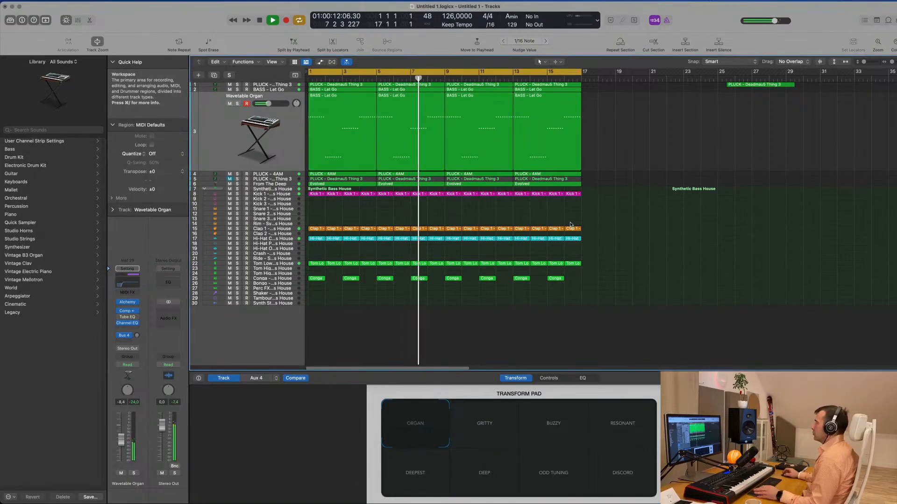
- Show the secondary time ruler above the arrangement
{"action": "left_click", "coordinate": [279, 62]}
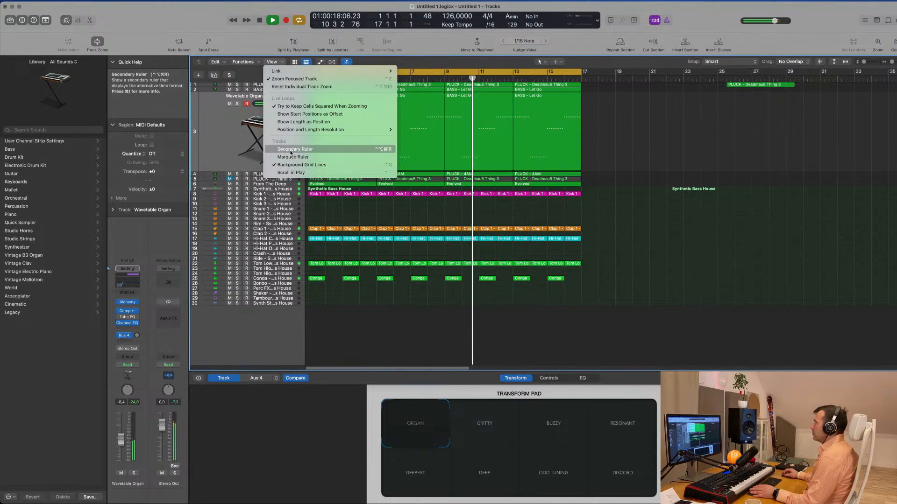
{"action": "left_click", "coordinate": [593, 158]}
{"action": "key", "text": "super+Left"}
{"action": "key", "text": "super+Left"}
{"action": "key", "text": "super+Left"}
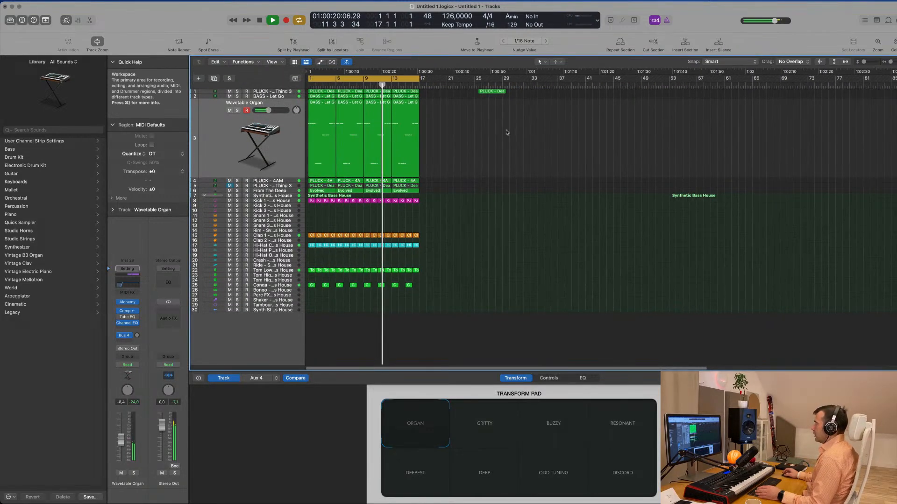
- Delete the stray PLUCK - Deadmau5 Thing 3 region near bar 25 and repeat the 16-bar arrangement on all tracks up to bar 97
{"action": "left_click_drag", "start_coordinate": [493, 91], "coordinate": [554, 91]}
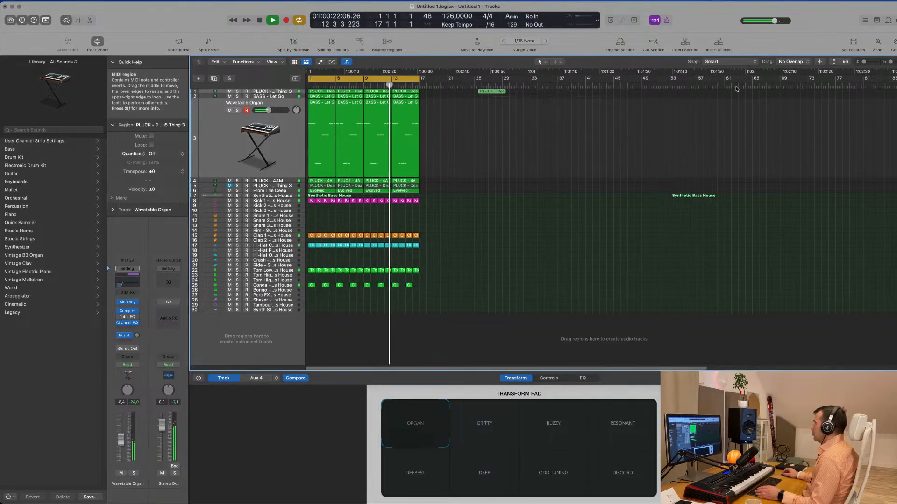
{"action": "key", "text": "Delete"}
{"action": "key", "text": "ctrl+super+r"}
{"action": "key", "text": "super+r"}
{"action": "key", "text": "super+r"}
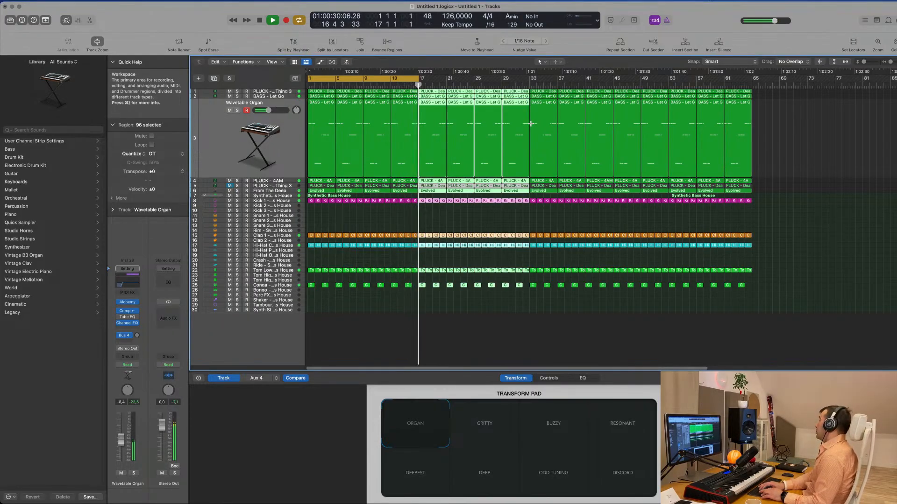
{"action": "key", "text": "super+r"}
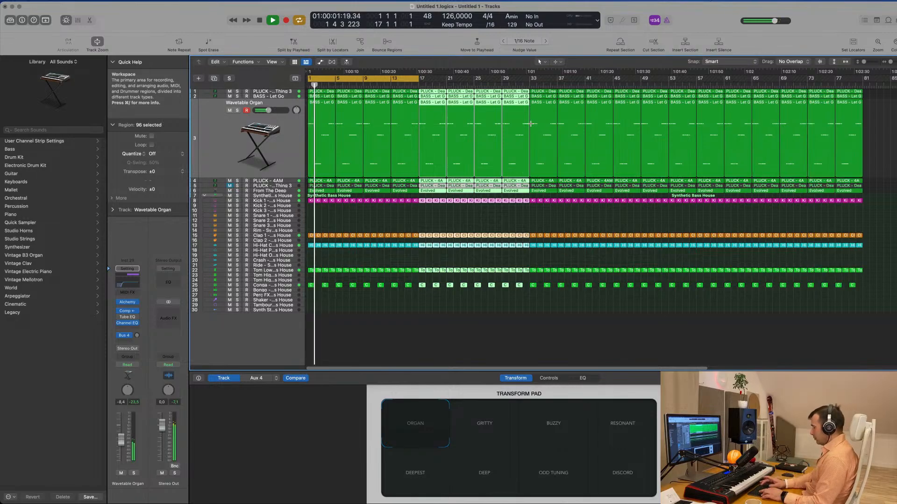
{"action": "key", "text": "super+r"}
{"action": "key", "text": "super+Left"}
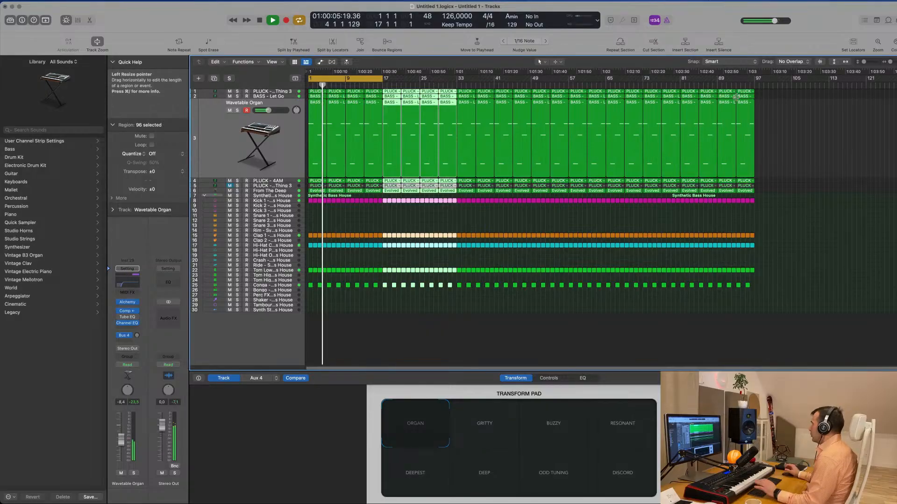
{"action": "left_click", "coordinate": [481, 220]}
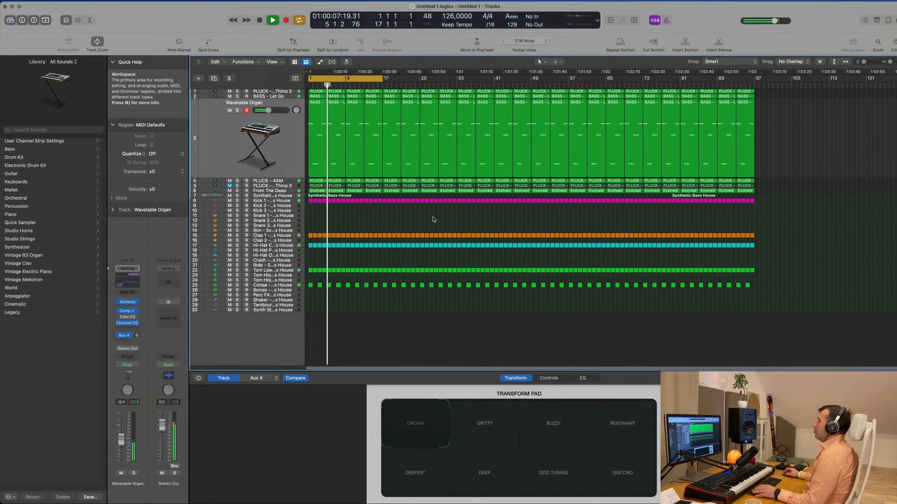
{"action": "key", "text": "super+Right"}
{"action": "key", "text": "super+Right"}
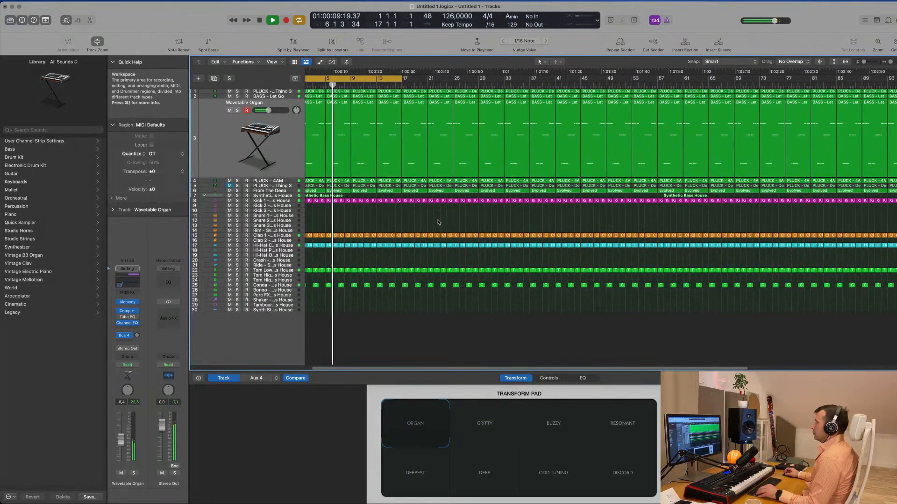
{"action": "key", "text": "super+Left"}
{"action": "key", "text": "super+Down"}
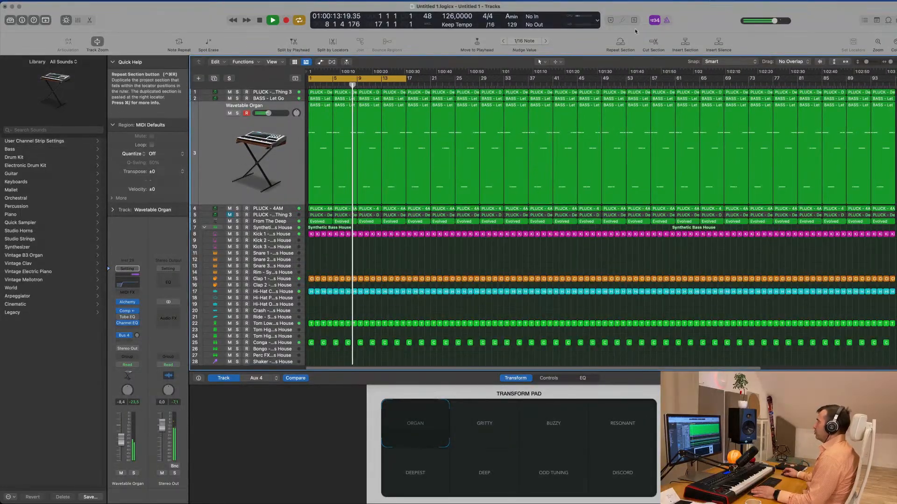
{"action": "left_click", "coordinate": [687, 2]}
{"action": "left_click", "coordinate": [632, 9]}
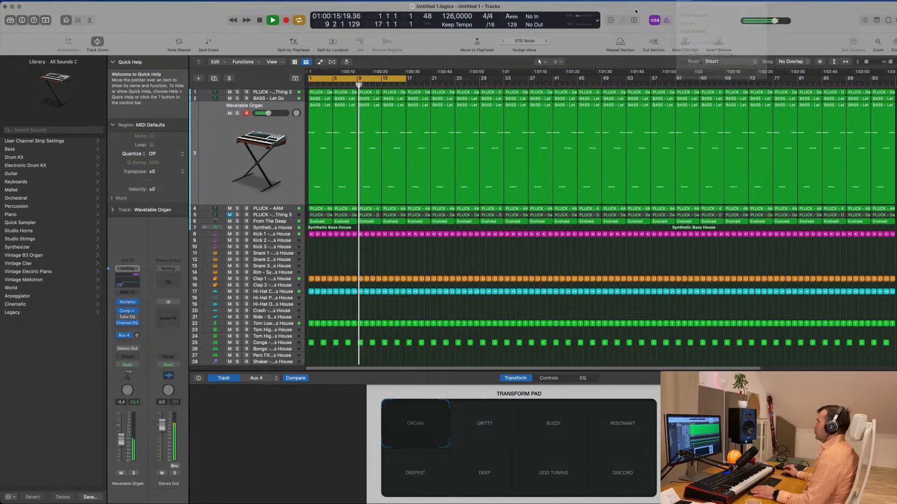
- Check the Wavetable Organ in the mix by muting and soloing it, and lower its volume to -10.0 dB
{"action": "left_click", "coordinate": [224, 179]}
{"action": "key", "text": "space"}
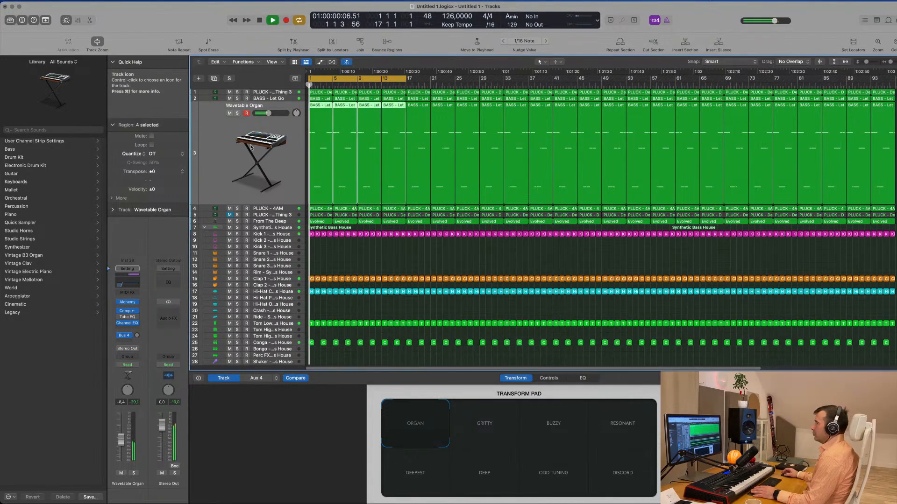
{"action": "left_click", "coordinate": [229, 113]}
{"action": "left_click", "coordinate": [230, 114]}
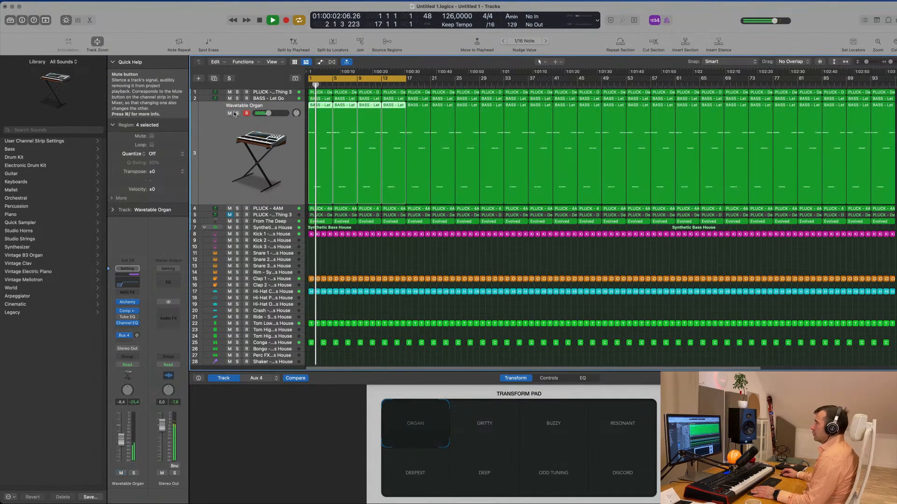
{"action": "left_click", "coordinate": [237, 113]}
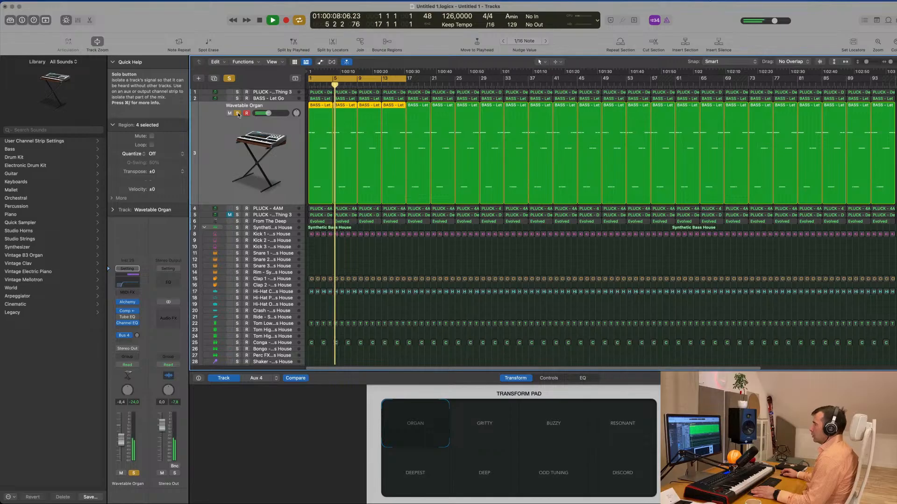
{"action": "left_click", "coordinate": [236, 113]}
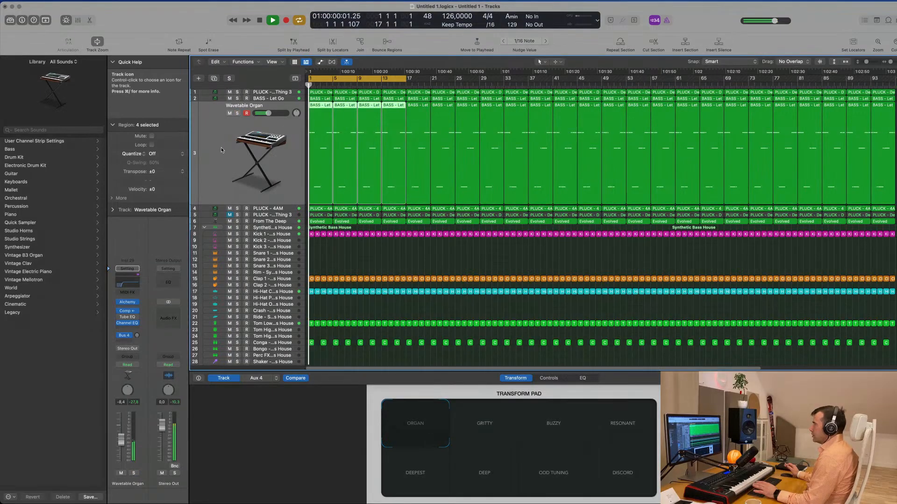
{"action": "left_click", "coordinate": [230, 114]}
{"action": "left_click", "coordinate": [229, 113]}
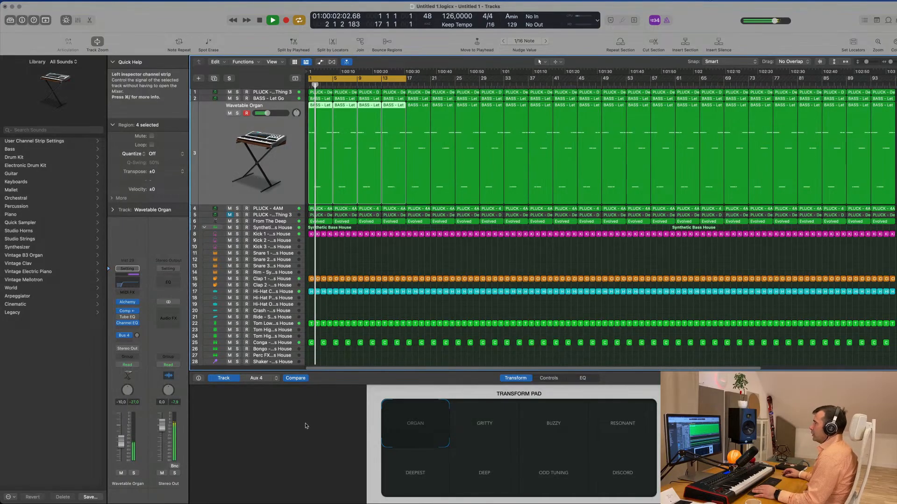
- Copy the first Kick 1 region to the start of the Ride track and select that track
{"action": "scroll", "coordinate": [360, 234], "scroll_direction": "down", "scroll_amount": 4}
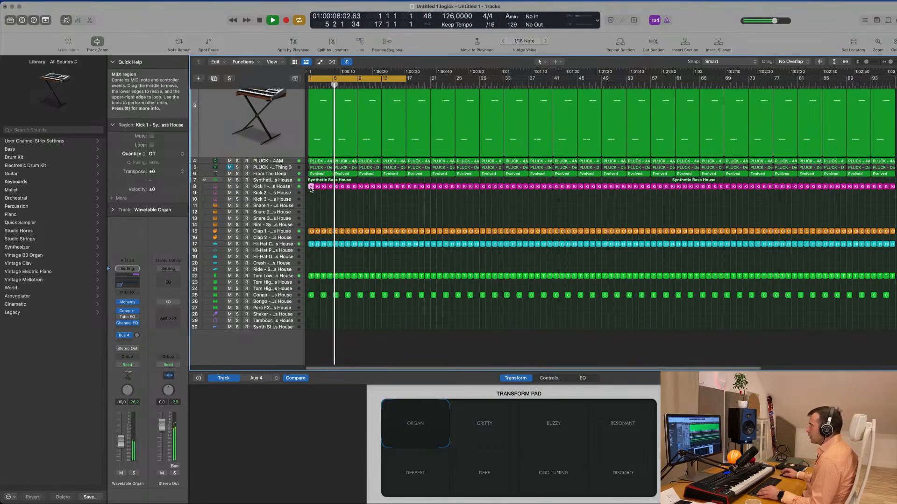
{"action": "left_click_drag", "start_coordinate": [311, 186], "coordinate": [310, 271]}
{"action": "key", "text": "Return"}
{"action": "key", "text": "space"}
{"action": "left_click", "coordinate": [300, 270]}
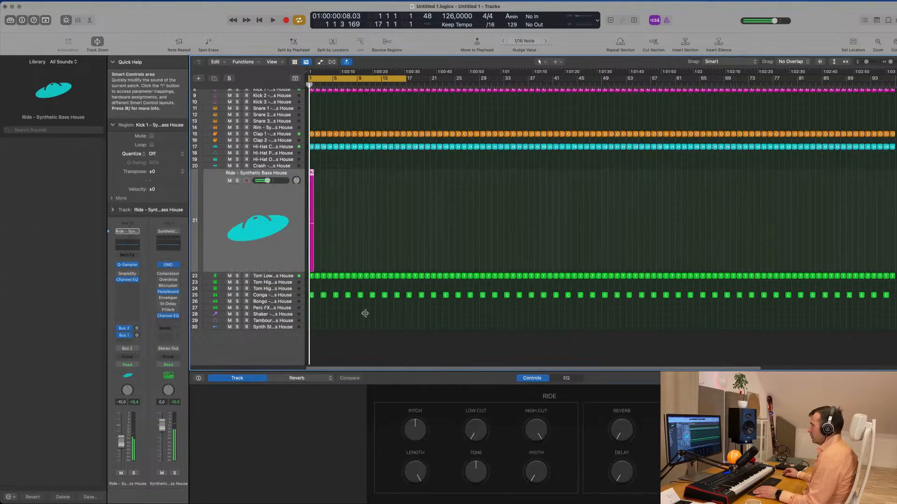
- Transpose all four notes of the copied region on the Ride track up several octaves
{"action": "double_click", "coordinate": [312, 178]}
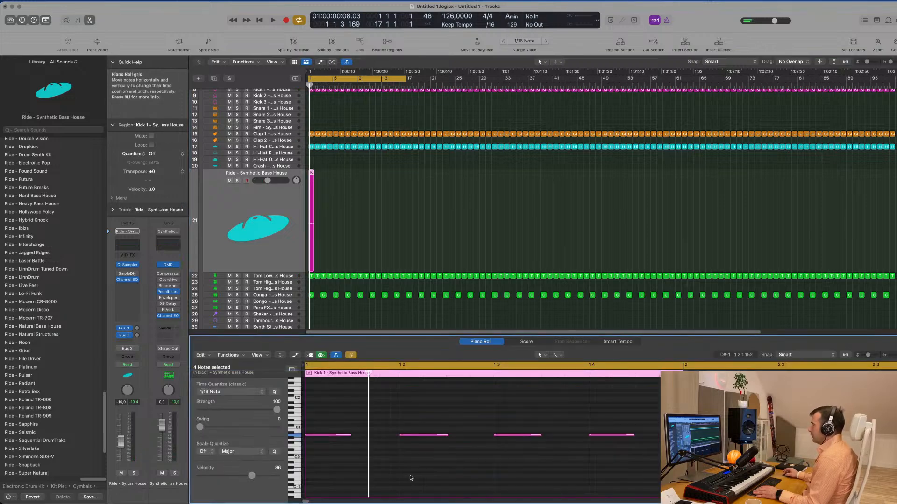
{"action": "key", "text": "super+a"}
{"action": "key", "text": "shift+alt+Up"}
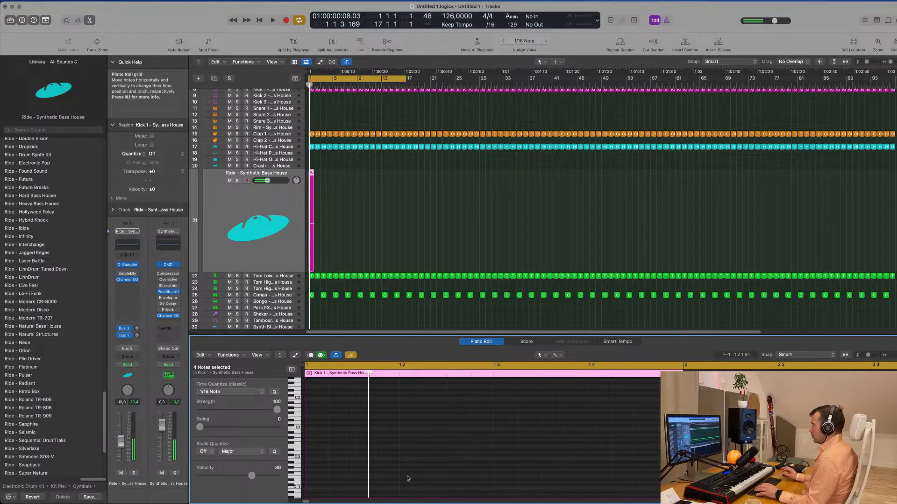
- Lower the Ride track's volume to -34.0 dB while playing it with the mix
{"action": "left_click_drag", "start_coordinate": [267, 180], "coordinate": [263, 181]}
{"action": "key", "text": "space"}
{"action": "left_click_drag", "start_coordinate": [121, 452], "coordinate": [123, 456]}
{"action": "key", "text": "space"}
{"action": "key", "text": "space"}
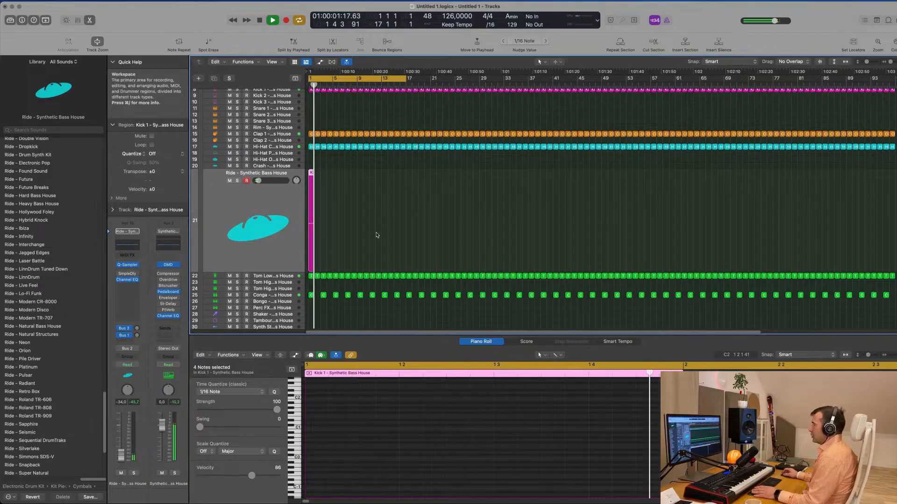
- Repeat the one-bar ride region along the Ride track past bar 97
{"action": "left_click", "coordinate": [315, 239]}
{"action": "left_click_drag", "start_coordinate": [318, 234], "coordinate": [299, 236]}
{"action": "key", "text": "super+r"}
{"action": "key", "text": "super+r"}
{"action": "key", "text": "super+r"}
{"action": "left_click", "coordinate": [299, 234]}
{"action": "key", "text": "super+r"}
{"action": "key", "text": "super+r"}
{"action": "key", "text": "super+r"}
{"action": "key", "text": "super+r"}
{"action": "key", "text": "super+r"}
{"action": "key", "text": "super+r"}
{"action": "key", "text": "super+r"}
{"action": "key", "text": "super+r"}
{"action": "key", "text": "super+Left"}
{"action": "left_click", "coordinate": [269, 231]}
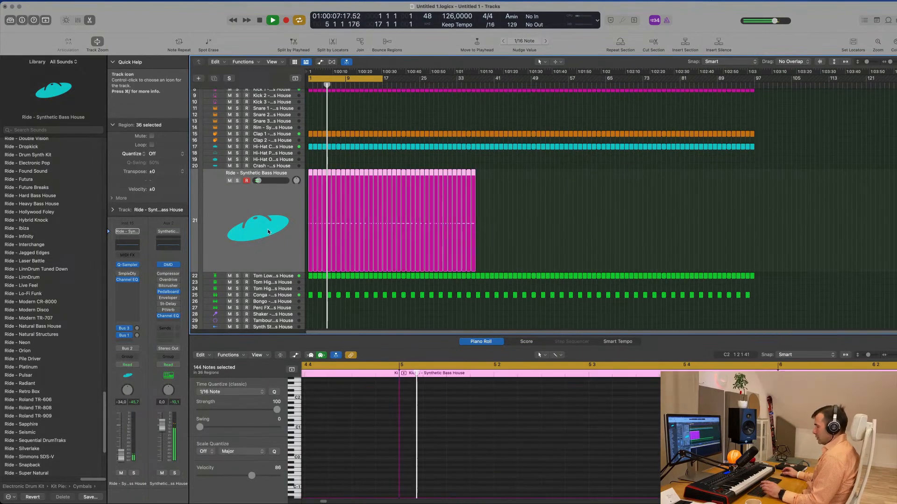
{"action": "key", "text": "super+r"}
{"action": "key", "text": "super+r"}
- Delete the surplus ride regions beyond bar 97 and return the playhead to bar 1
{"action": "left_click_drag", "start_coordinate": [877, 162], "coordinate": [759, 294]}
{"action": "key", "text": "Delete"}
{"action": "key", "text": "Return"}
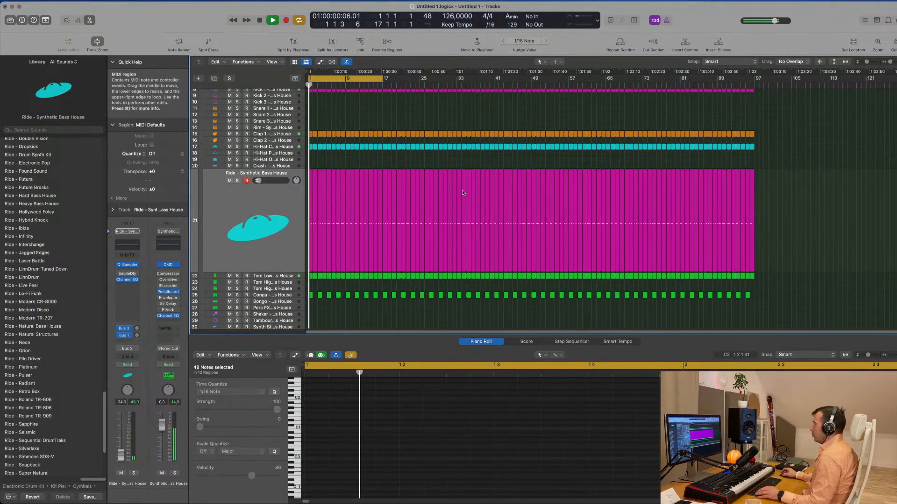
- Trim the Ride track's volume to -35.0 dB, listen to the loop with all tracks and deselect the ride regions
{"action": "scroll", "coordinate": [411, 188], "scroll_direction": "right", "scroll_amount": 2}
{"action": "scroll", "coordinate": [410, 187], "scroll_direction": "down", "scroll_amount": 3}
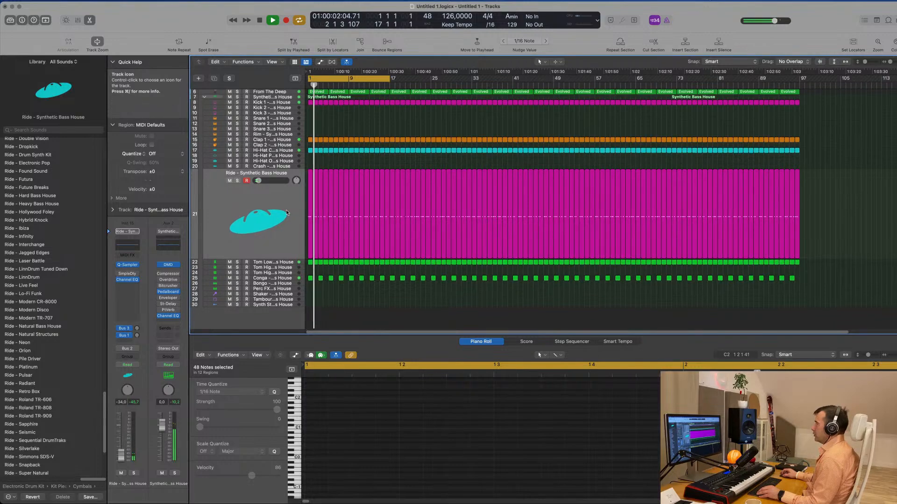
{"action": "left_click", "coordinate": [261, 224]}
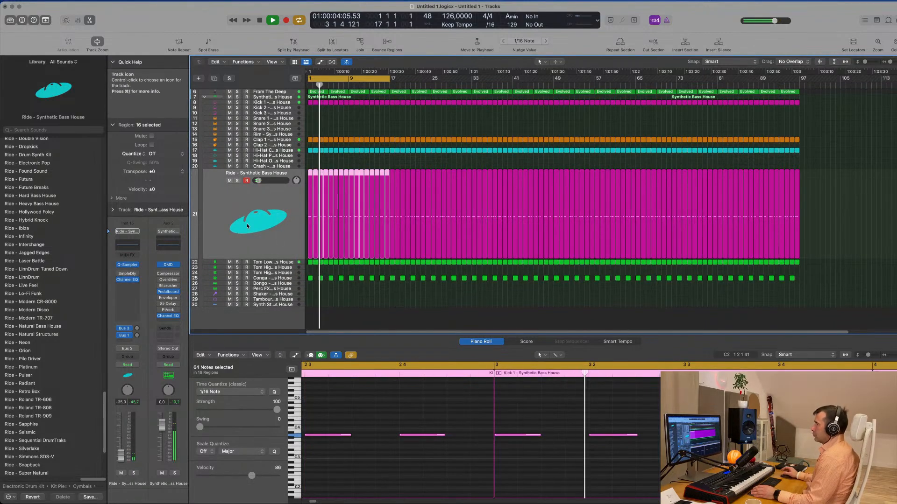
{"action": "scroll", "coordinate": [341, 208], "scroll_direction": "up", "scroll_amount": 2}
{"action": "scroll", "coordinate": [340, 207], "scroll_direction": "up", "scroll_amount": 3}
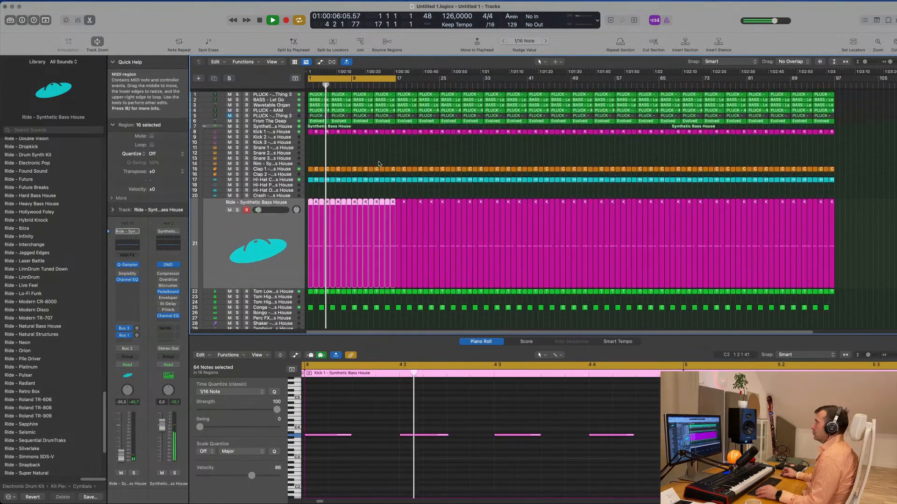
{"action": "scroll", "coordinate": [379, 161], "scroll_direction": "up", "scroll_amount": 2}
{"action": "scroll", "coordinate": [379, 162], "scroll_direction": "up", "scroll_amount": 4}
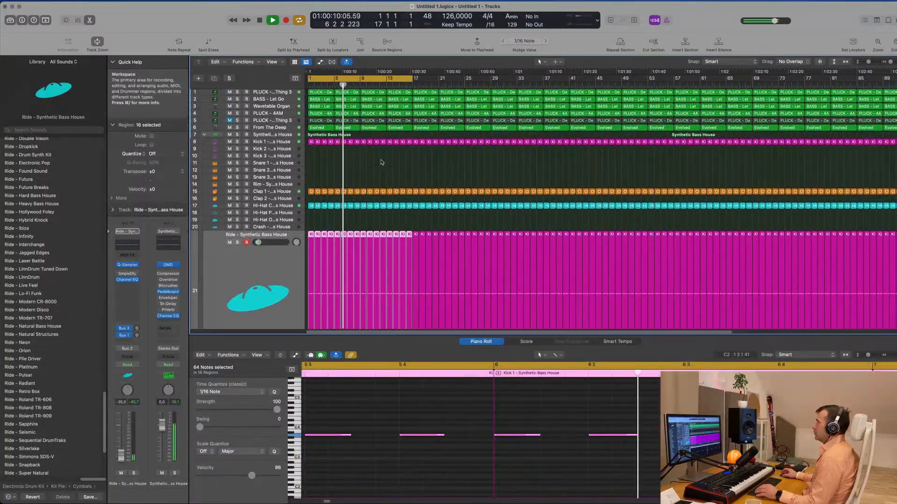
{"action": "left_click", "coordinate": [374, 173]}
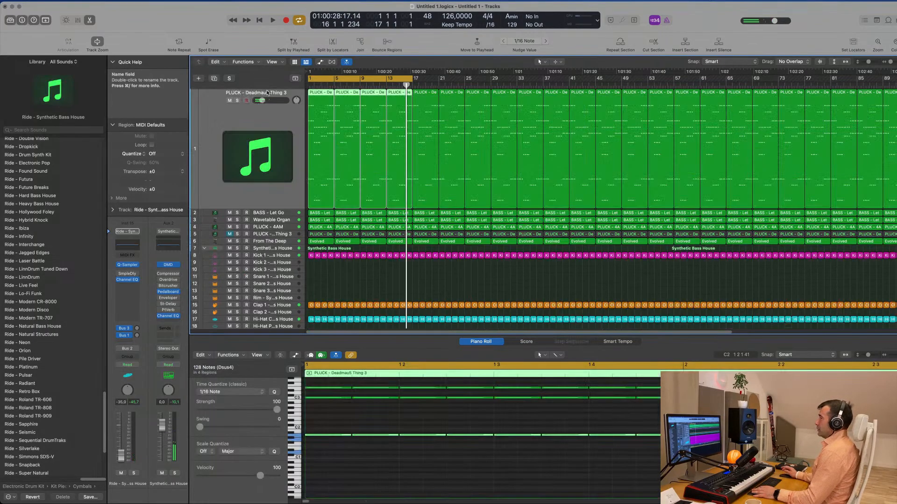
- Delete the clap, hi-hat, ride, tom and conga regions from bars 1 to 16, keeping the kick
{"action": "left_click", "coordinate": [268, 92]}
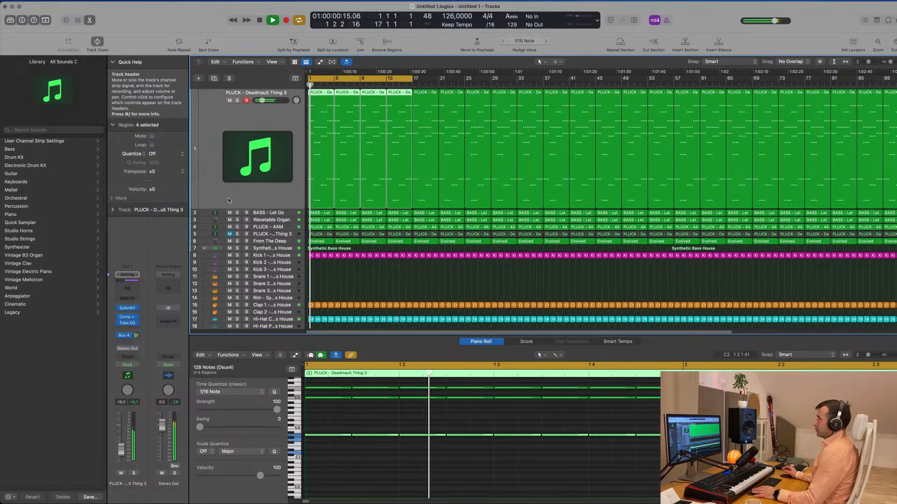
{"action": "key", "text": "space"}
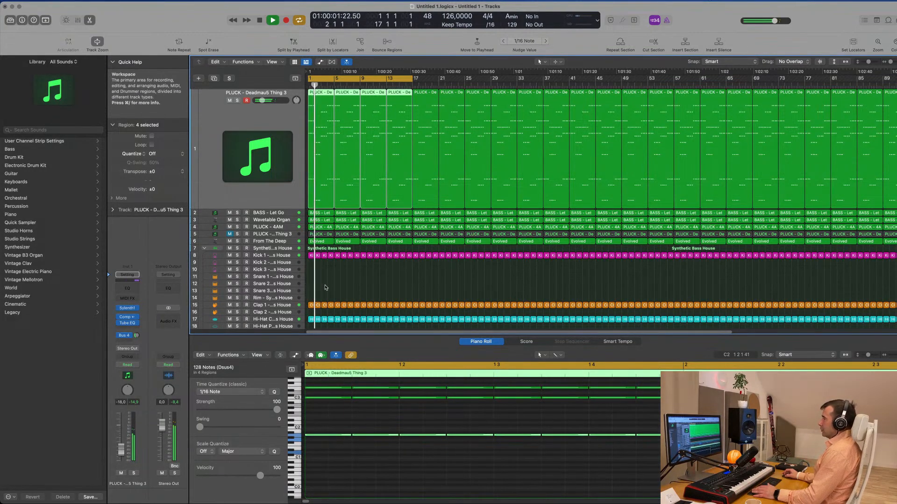
{"action": "scroll", "coordinate": [326, 283], "scroll_direction": "down", "scroll_amount": 2}
{"action": "scroll", "coordinate": [327, 263], "scroll_direction": "left", "scroll_amount": 2}
{"action": "scroll", "coordinate": [319, 264], "scroll_direction": "down", "scroll_amount": 2}
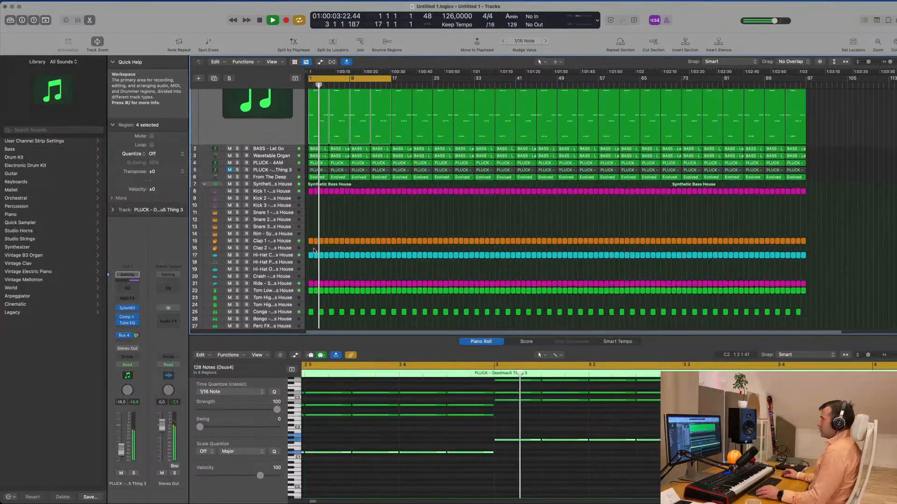
{"action": "left_click_drag", "start_coordinate": [310, 235], "coordinate": [389, 321]}
{"action": "key", "text": "Delete"}
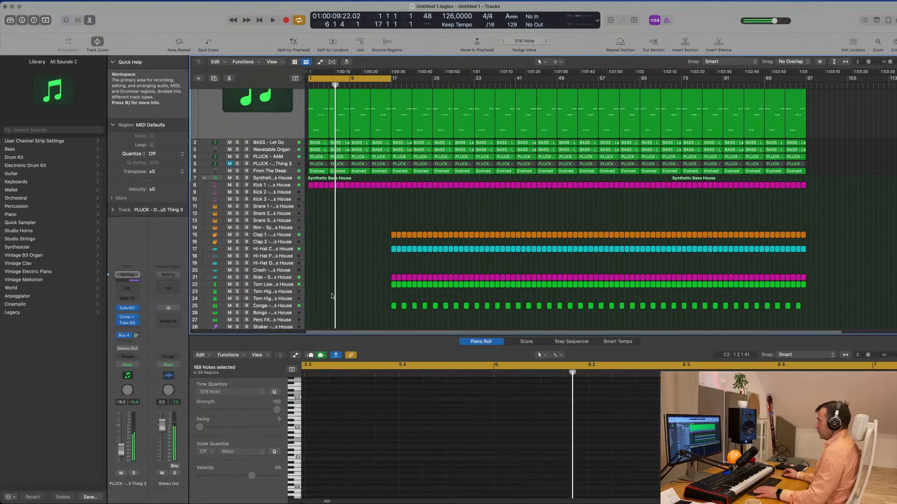
- Listen to the opening and delete the PLUCK - 4AM regions from bars 1 to 16
{"action": "scroll", "coordinate": [336, 268], "scroll_direction": "up", "scroll_amount": 2}
{"action": "scroll", "coordinate": [335, 267], "scroll_direction": "up", "scroll_amount": 5}
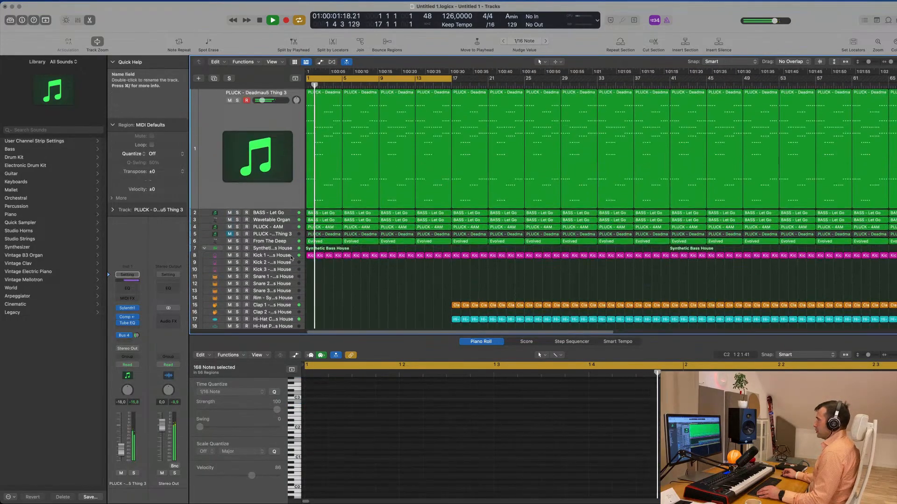
{"action": "key", "text": "space"}
{"action": "key", "text": "space"}
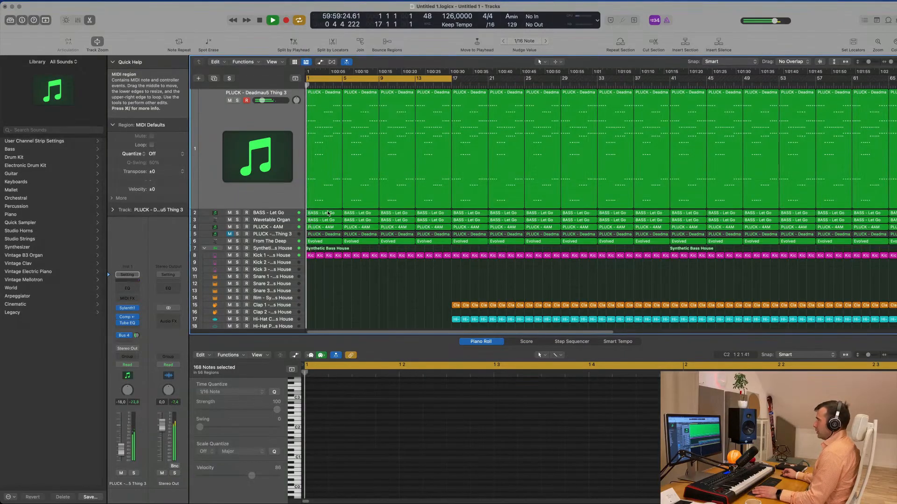
{"action": "key", "text": "space"}
{"action": "scroll", "coordinate": [328, 213], "scroll_direction": "down", "scroll_amount": 2}
{"action": "left_click", "coordinate": [295, 218]}
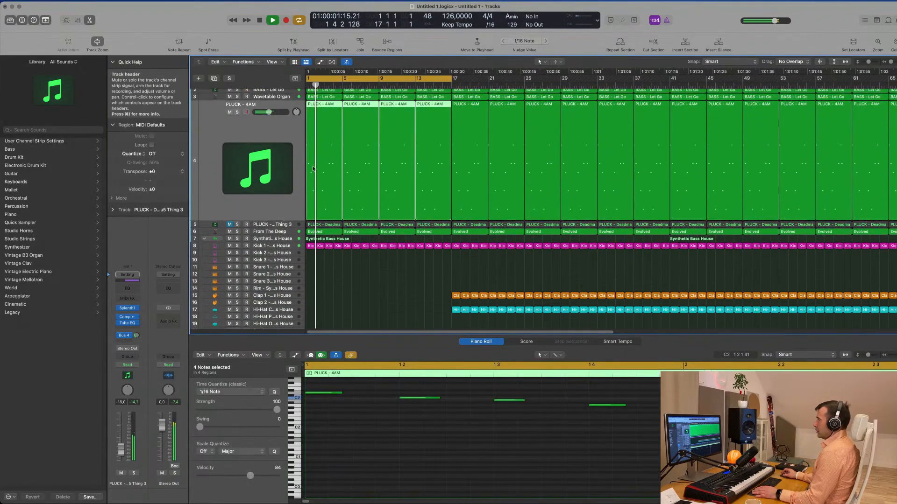
{"action": "key", "text": "space"}
{"action": "key", "text": "space"}
{"action": "key", "text": "Delete"}
{"action": "key", "text": "space"}
{"action": "key", "text": "space"}
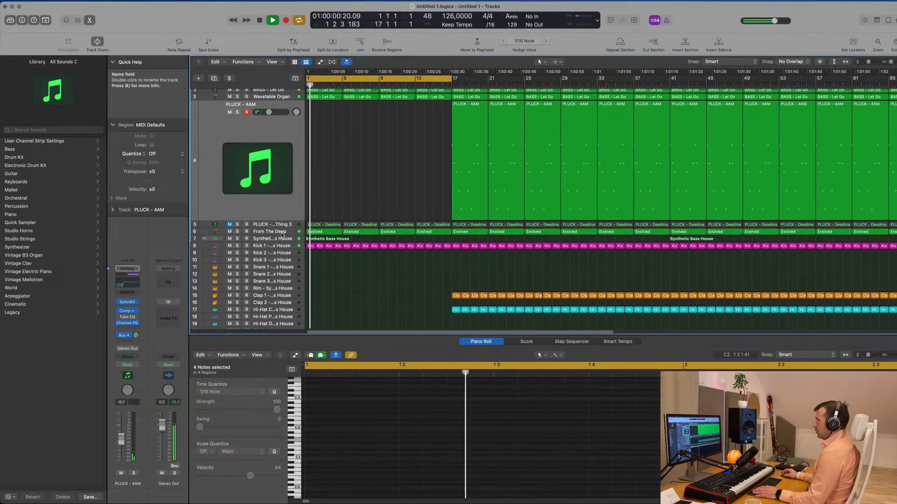
- Delete the Wavetable Organ and BASS - Let Go regions from bars 1 to 16
{"action": "scroll", "coordinate": [288, 105], "scroll_direction": "up", "scroll_amount": 1}
{"action": "key", "text": "space"}
{"action": "key", "text": "space"}
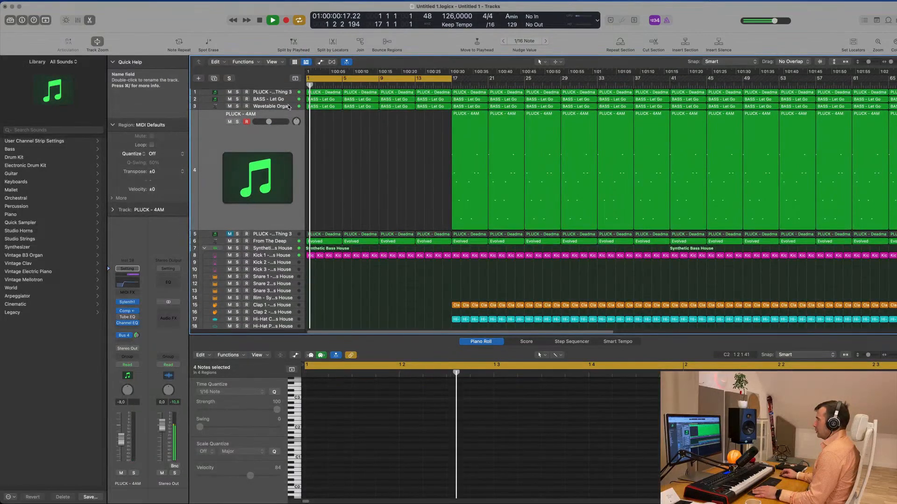
{"action": "left_click", "coordinate": [287, 104]}
{"action": "key", "text": "Delete"}
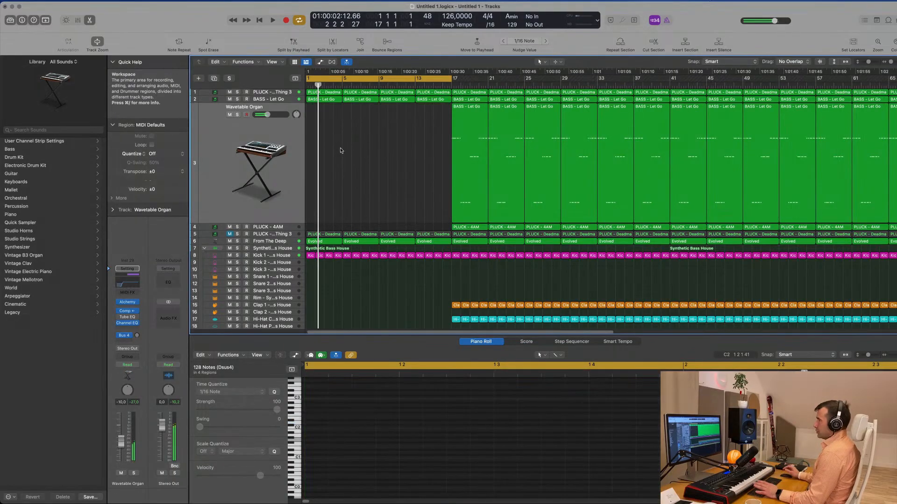
{"action": "key", "text": "Up"}
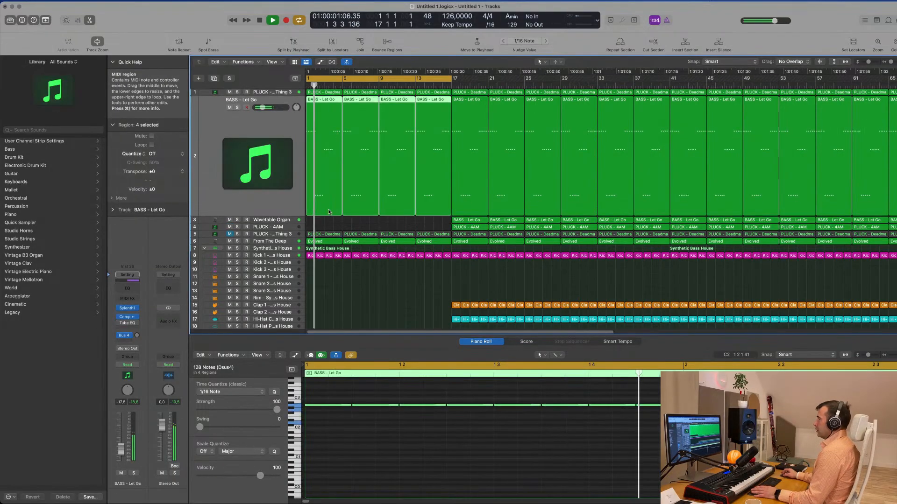
{"action": "key", "text": "Delete"}
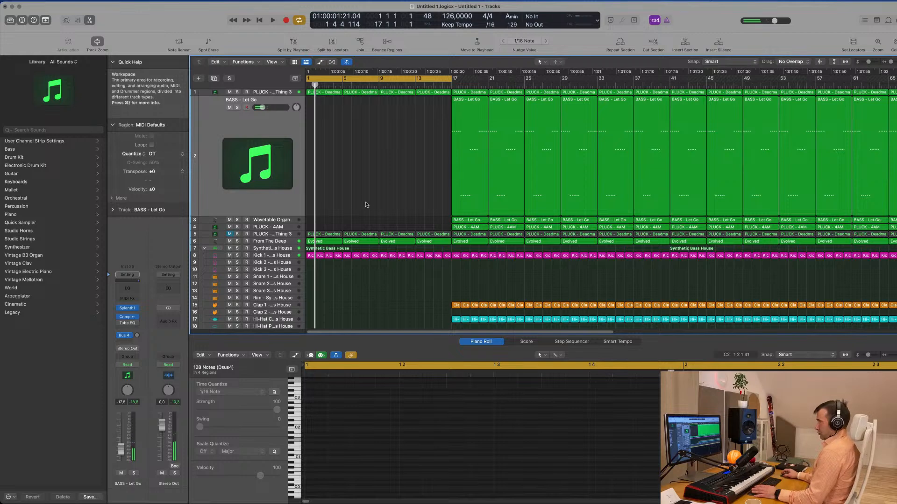
- Set the PLUCK - Deadmau5 Thing 3 track's automation mode to Touch and record a Sylenth1 parameter movement during playback
{"action": "key", "text": "Up"}
{"action": "key", "text": "space"}
{"action": "key", "text": "space"}
{"action": "left_click", "coordinate": [129, 366]}
{"action": "left_click", "coordinate": [170, 315]}
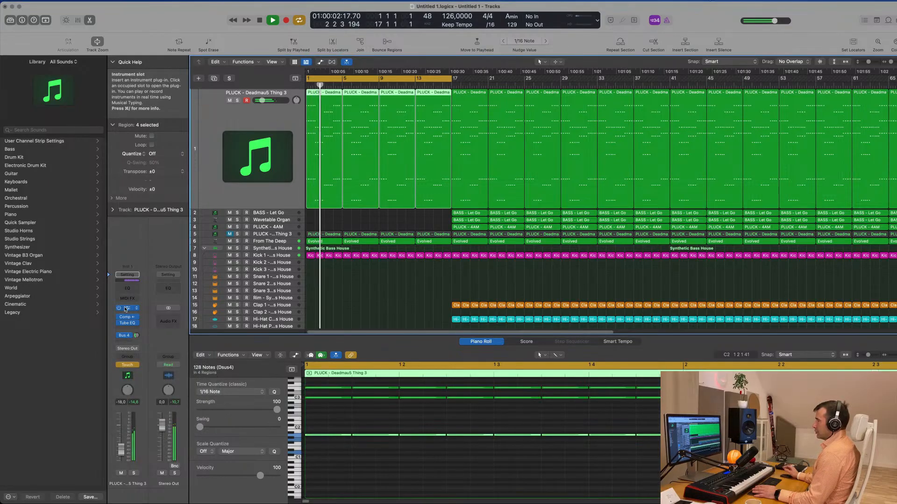
{"action": "left_click", "coordinate": [127, 308]}
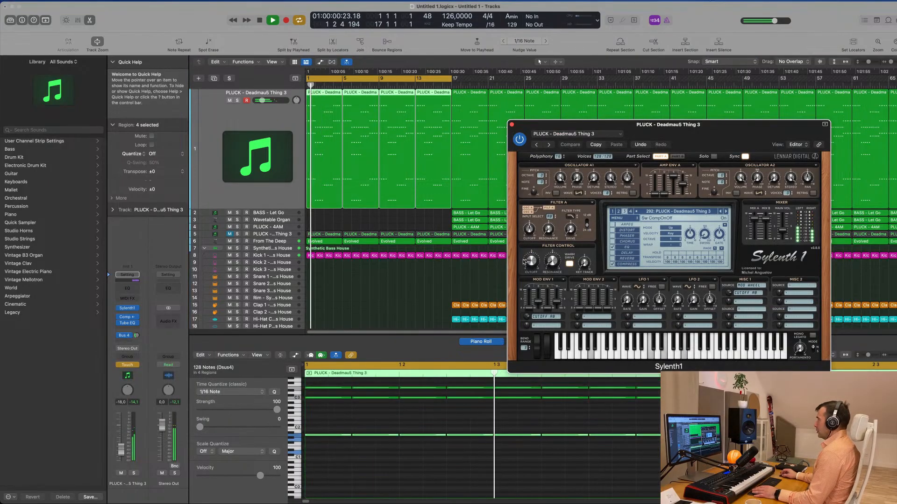
{"action": "left_click", "coordinate": [512, 125]}
{"action": "key", "text": "space"}
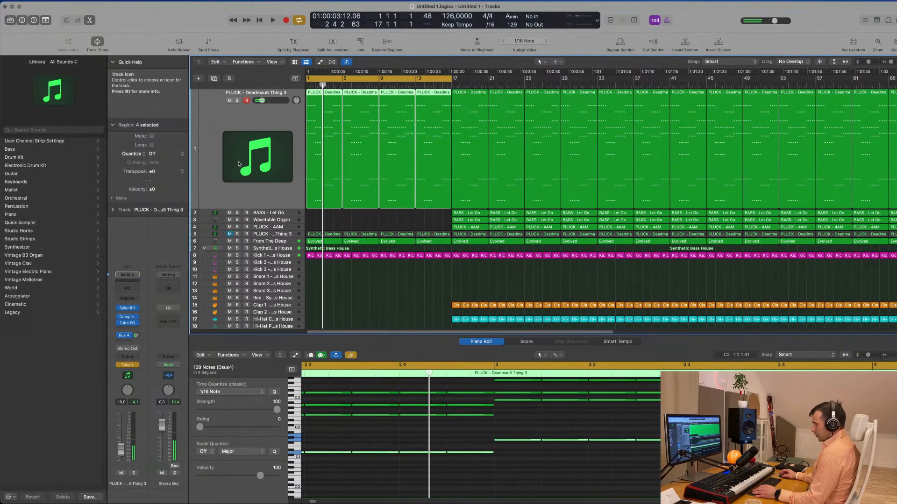
- Show the pluck track's automation, display the recorded Sylenth1 parameter and set the automation mode to Read
{"action": "key", "text": "a"}
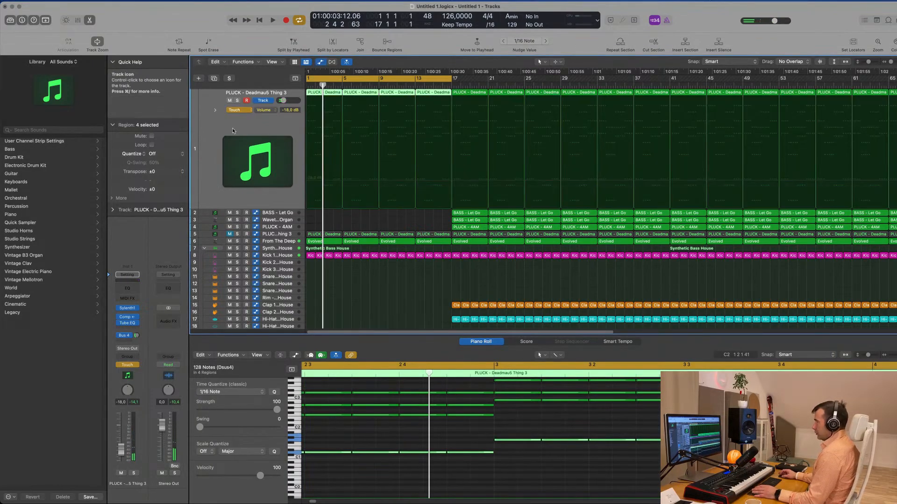
{"action": "left_click", "coordinate": [263, 110]}
{"action": "left_click", "coordinate": [299, 211]}
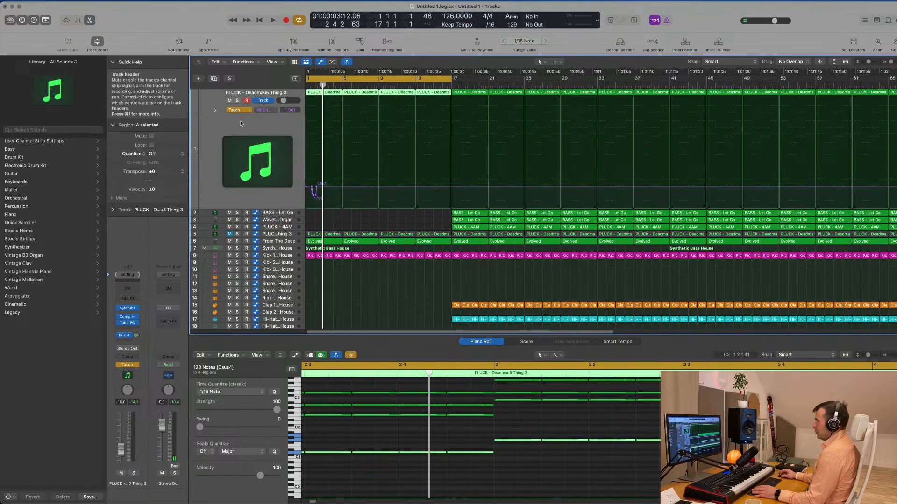
{"action": "left_click", "coordinate": [242, 112]}
{"action": "left_click", "coordinate": [241, 103]}
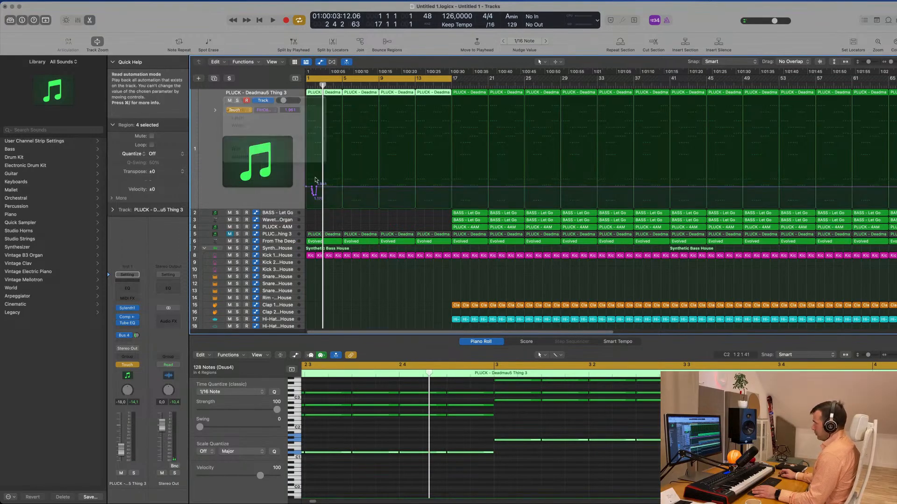
- Replace the recorded automation with a ramp rising from a low value at bar 1 through about 0.77 at bar 5 to about 1.3 at bar 9
{"action": "left_click_drag", "start_coordinate": [317, 187], "coordinate": [308, 206]}
{"action": "left_click", "coordinate": [344, 188]}
{"action": "key", "text": "space"}
{"action": "key", "text": "space"}
{"action": "key", "text": "space"}
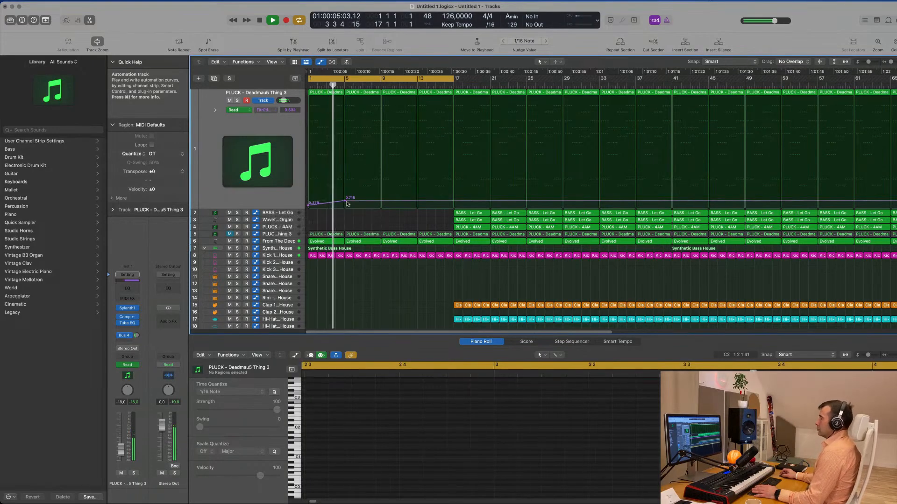
{"action": "scroll", "coordinate": [355, 198], "scroll_direction": "down", "scroll_amount": 3}
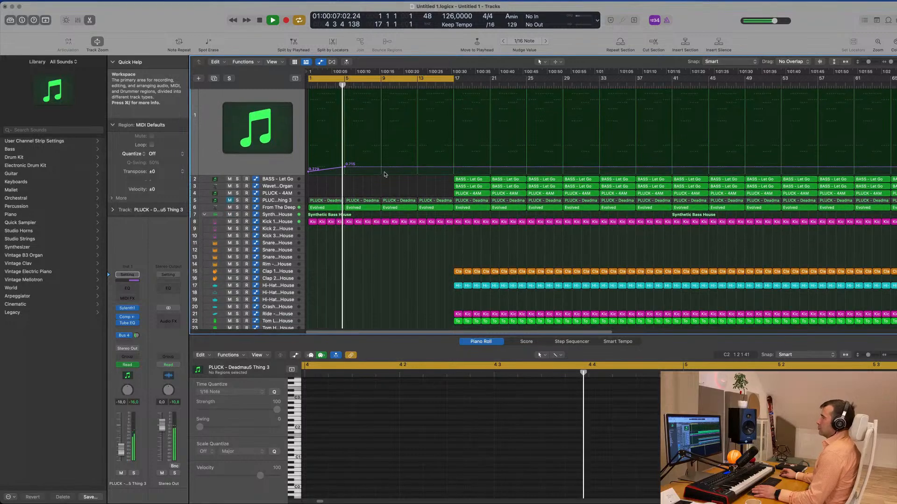
{"action": "left_click_drag", "start_coordinate": [381, 169], "coordinate": [380, 160]}
{"action": "key", "text": "space"}
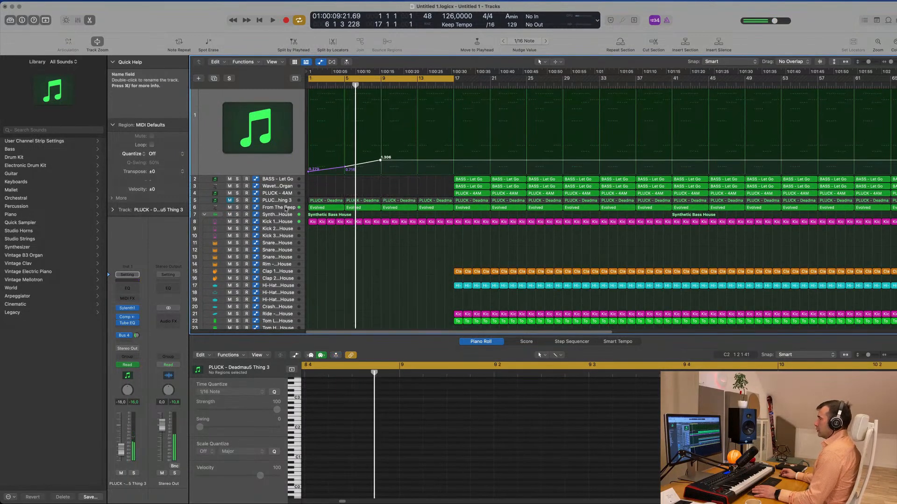
- Play the From The Deep track from the start and set the Alchemy performance knob beside Delay to about 11.4%
{"action": "left_click", "coordinate": [287, 209]}
{"action": "key", "text": "space"}
{"action": "key", "text": "space"}
{"action": "key", "text": "space"}
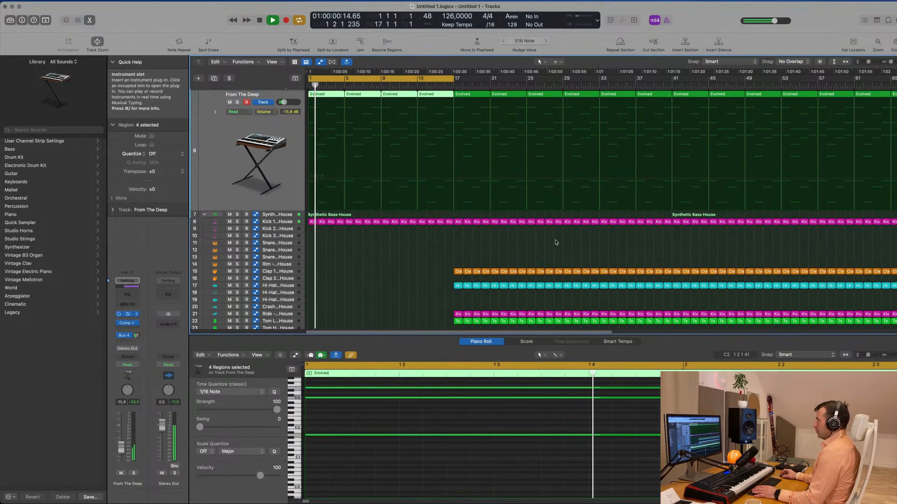
{"action": "left_click_drag", "start_coordinate": [689, 350], "coordinate": [689, 373]}
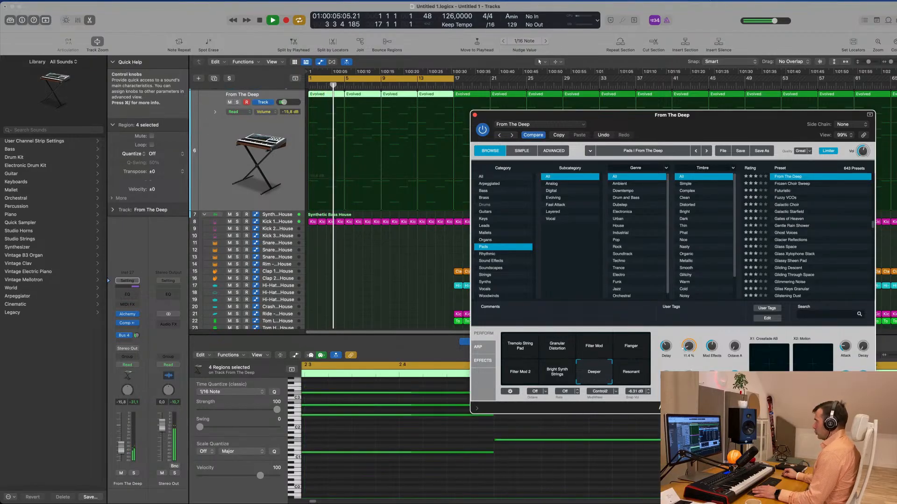
{"action": "left_click_drag", "start_coordinate": [696, 125], "coordinate": [697, 239]}
{"action": "key", "text": "Return"}
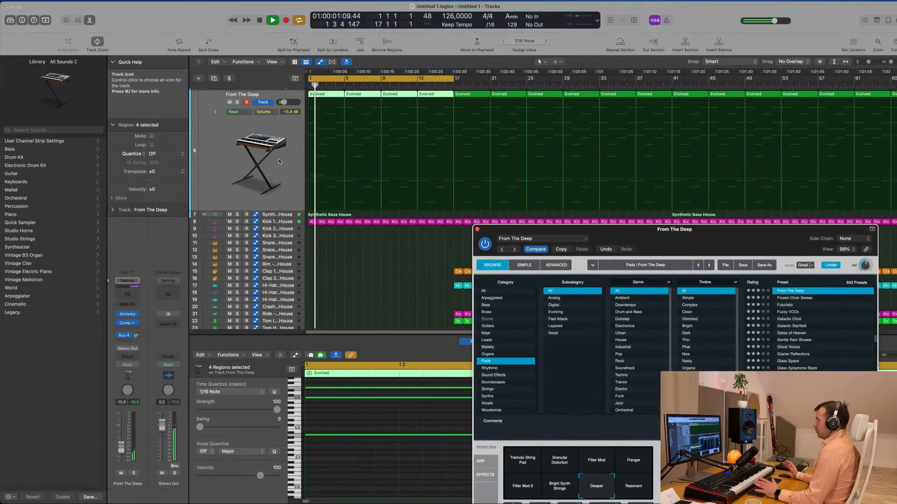
- Listen to the intro with the From The Deep track muted and unmute it again
{"action": "scroll", "coordinate": [330, 160], "scroll_direction": "up", "scroll_amount": 3}
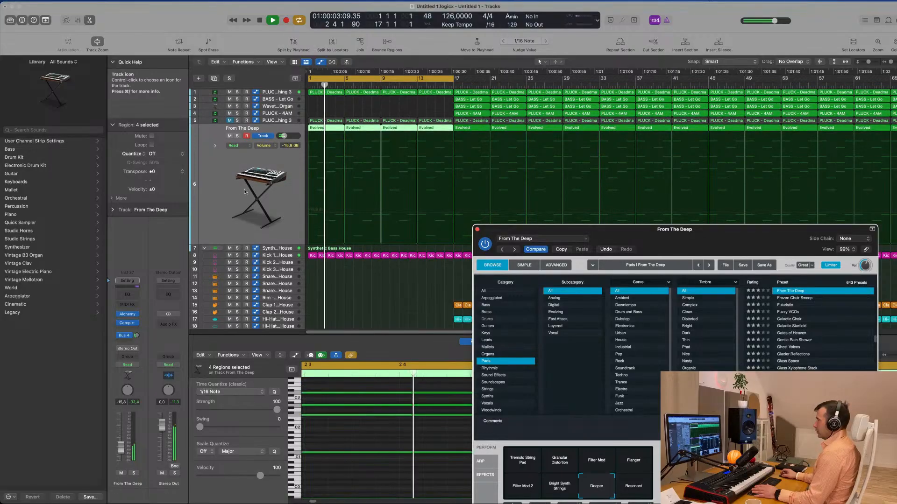
{"action": "key", "text": "space"}
{"action": "left_click", "coordinate": [223, 207]}
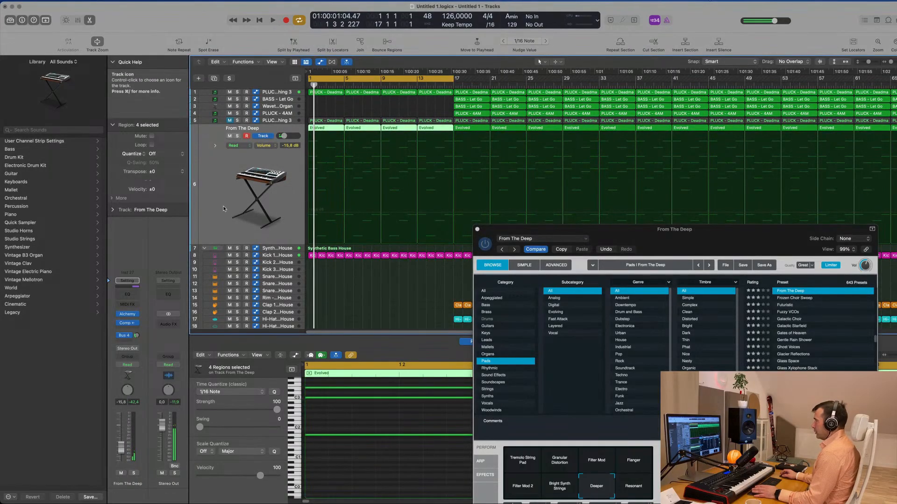
{"action": "left_click", "coordinate": [136, 367]}
{"action": "left_click", "coordinate": [218, 275]}
{"action": "left_click", "coordinate": [229, 136]}
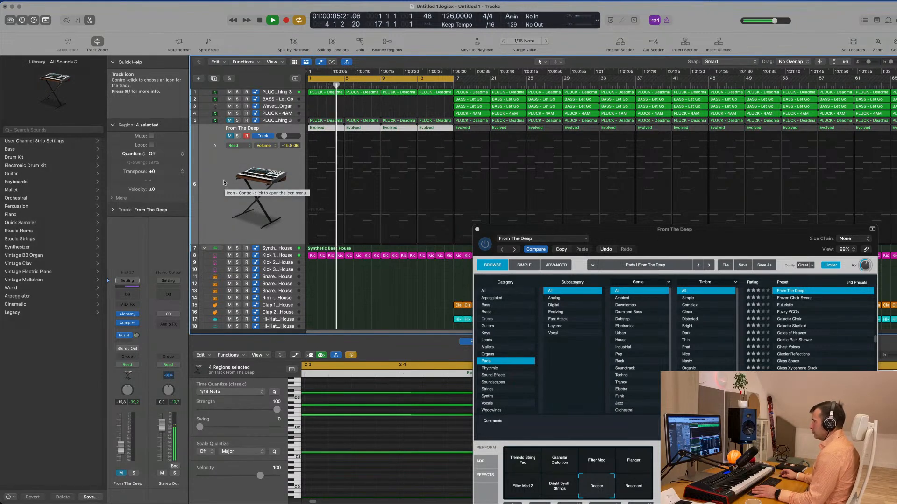
{"action": "left_click", "coordinate": [229, 136]}
- Delete the first two Evolved regions on the From The Deep track, clearing bars 1 to 8, and replay the intro
{"action": "key", "text": "space"}
{"action": "left_click", "coordinate": [354, 113]}
{"action": "left_click", "coordinate": [328, 128]}
{"action": "key", "text": "Delete"}
{"action": "left_click", "coordinate": [357, 128]}
{"action": "key", "text": "Delete"}
{"action": "scroll", "coordinate": [337, 113], "scroll_direction": "up", "scroll_amount": 1}
{"action": "key", "text": "space"}
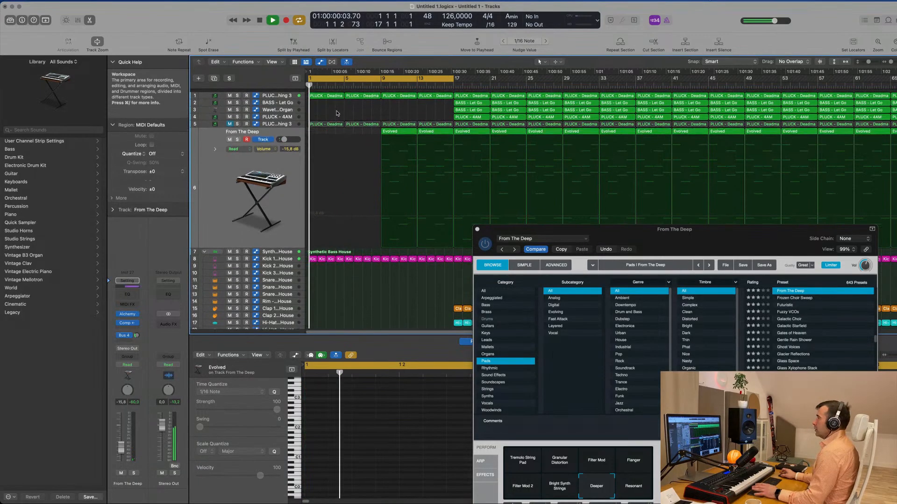
- Remove the bar 5 automation point on the PLUCK - Deadmau5 Thing 3 track and raise the bar 9 point to about 1.49
{"action": "left_click", "coordinate": [277, 95]}
{"action": "key", "text": "space"}
{"action": "key", "text": "space"}
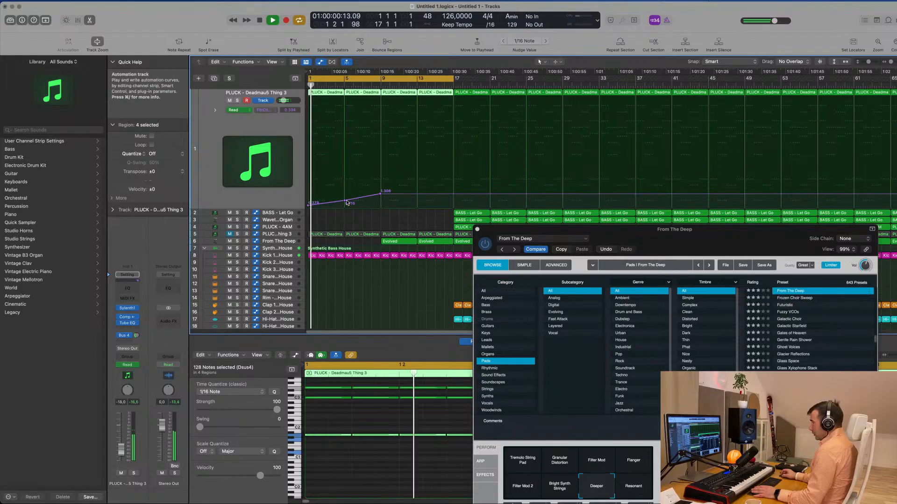
{"action": "left_click", "coordinate": [345, 202]}
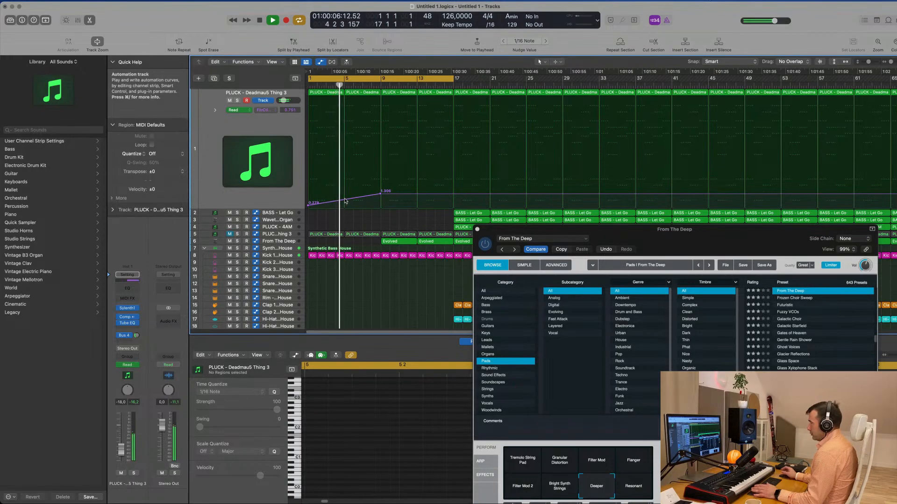
{"action": "key", "text": "space"}
{"action": "left_click_drag", "start_coordinate": [381, 194], "coordinate": [381, 191]}
- Switch the pluck track to Touch automation, adjust its Bus 4 send during playback and undo the last change
{"action": "left_click", "coordinate": [257, 125]}
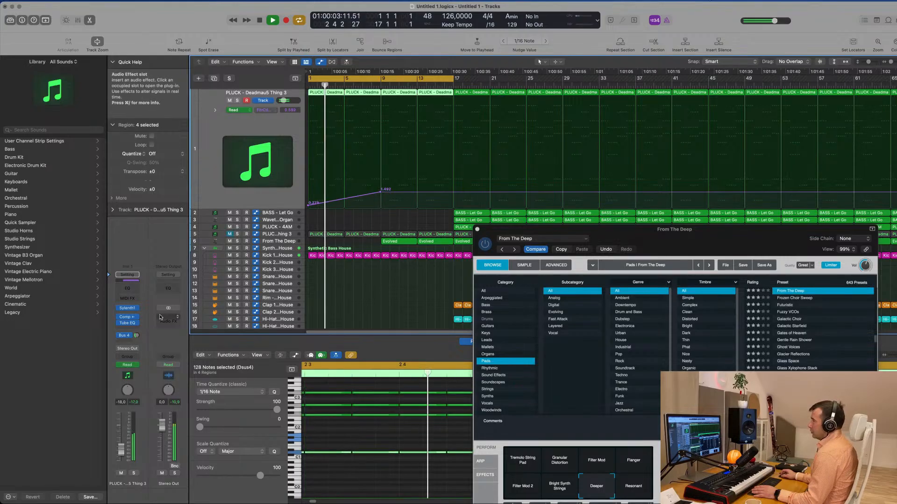
{"action": "left_click", "coordinate": [136, 369]}
{"action": "left_click", "coordinate": [133, 376]}
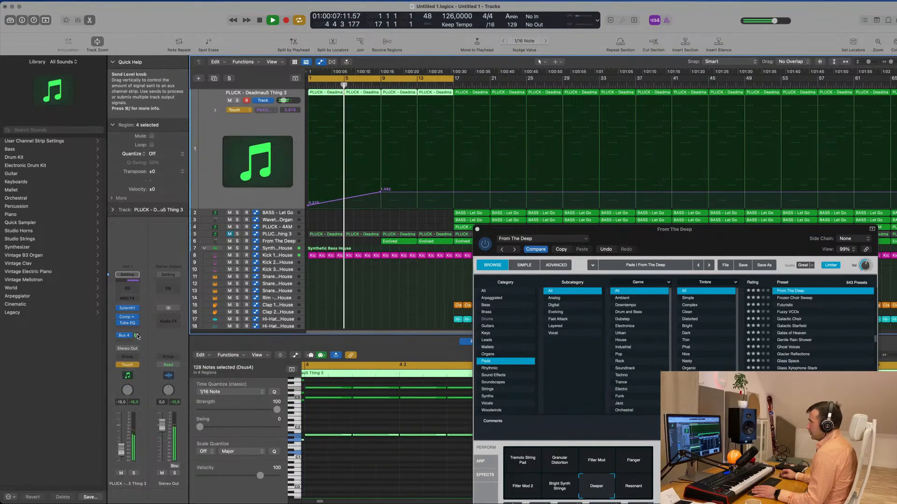
{"action": "left_click_drag", "start_coordinate": [137, 336], "coordinate": [136, 337]}
{"action": "key", "text": "space"}
{"action": "key", "text": "super+z"}
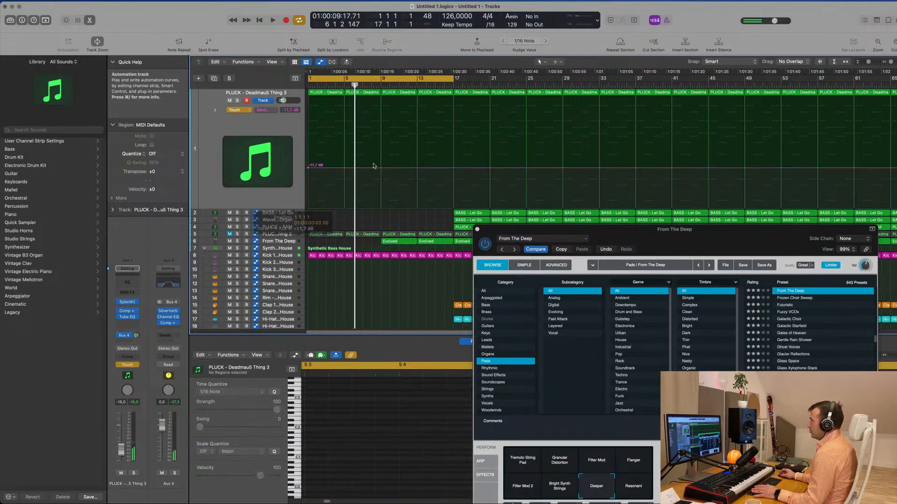
- Lower the Bus 4 send automation at bar 1 to about -29.8 dB so it ramps up to bar 9, checking by playback
{"action": "left_click", "coordinate": [307, 168]}
{"action": "key", "text": "space"}
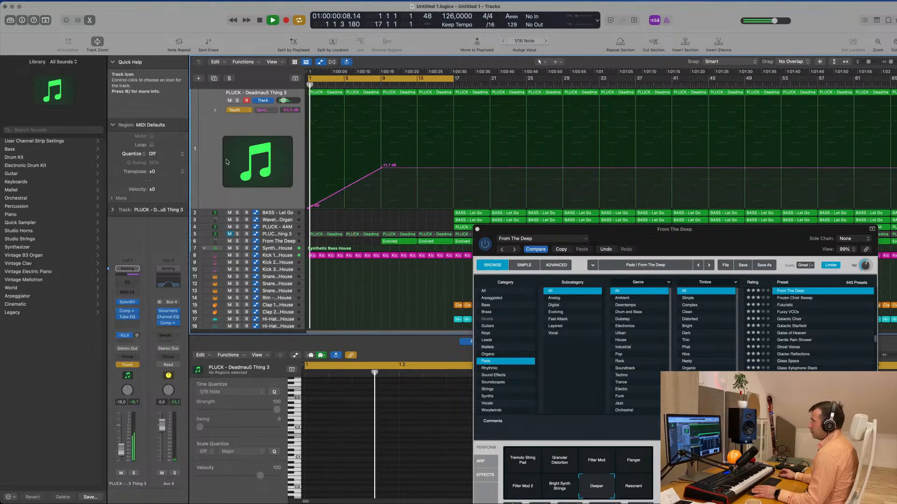
{"action": "key", "text": "space"}
{"action": "left_click_drag", "start_coordinate": [308, 210], "coordinate": [309, 196]}
{"action": "key", "text": "space"}
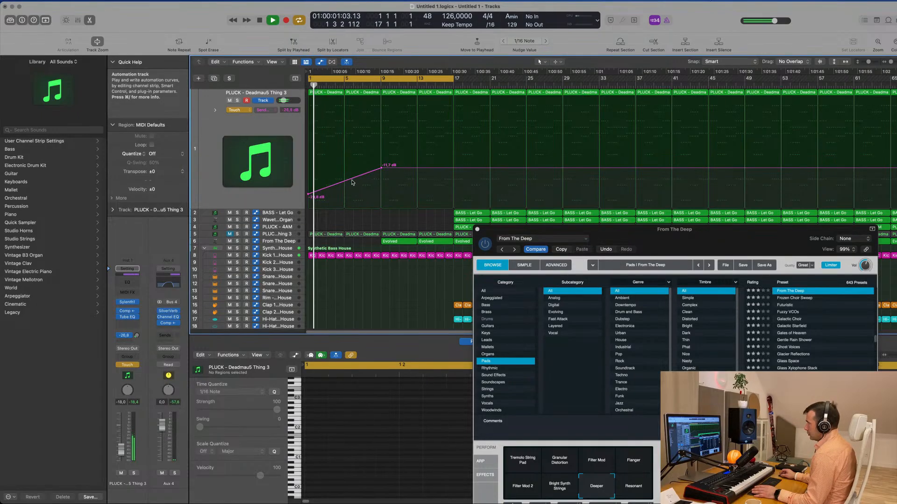
- Reshape the send automation to about -18.4 dB just before bar 9, -22.0 dB at bar 9 and -16.5 dB at bar 17
{"action": "left_click_drag", "start_coordinate": [382, 168], "coordinate": [383, 183]}
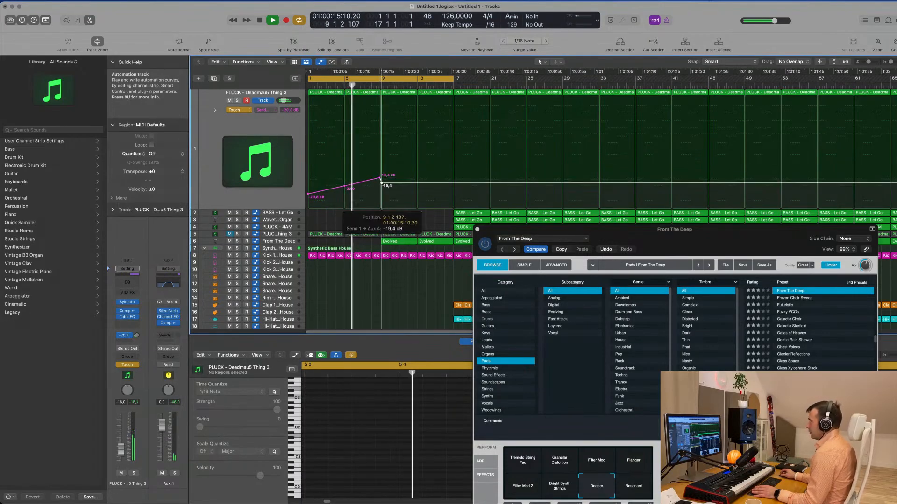
{"action": "left_click_drag", "start_coordinate": [383, 184], "coordinate": [383, 187]}
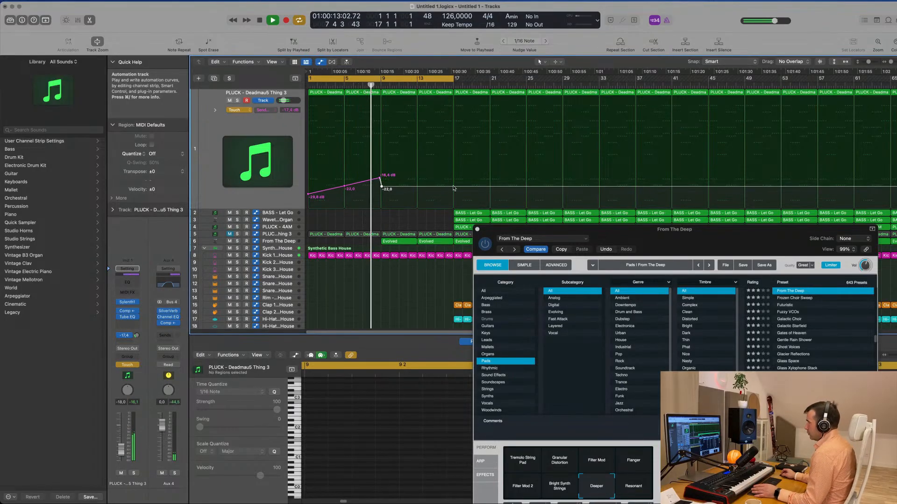
{"action": "left_click_drag", "start_coordinate": [453, 188], "coordinate": [453, 178]}
- Copy the last kick note in the bar 8 Kick 1 region to add an extra hit, replay and move the From The Deep window aside
{"action": "scroll", "coordinate": [413, 205], "scroll_direction": "down", "scroll_amount": 1}
{"action": "scroll", "coordinate": [413, 205], "scroll_direction": "down", "scroll_amount": 5}
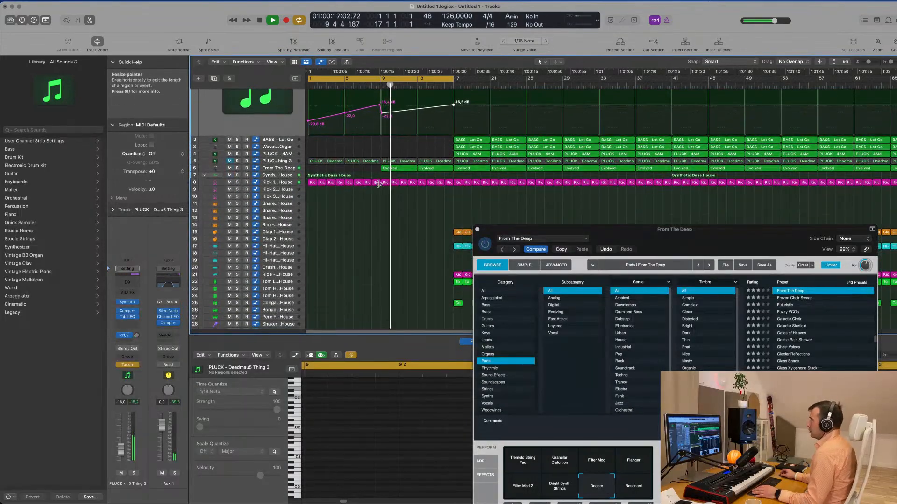
{"action": "left_click", "coordinate": [377, 183]}
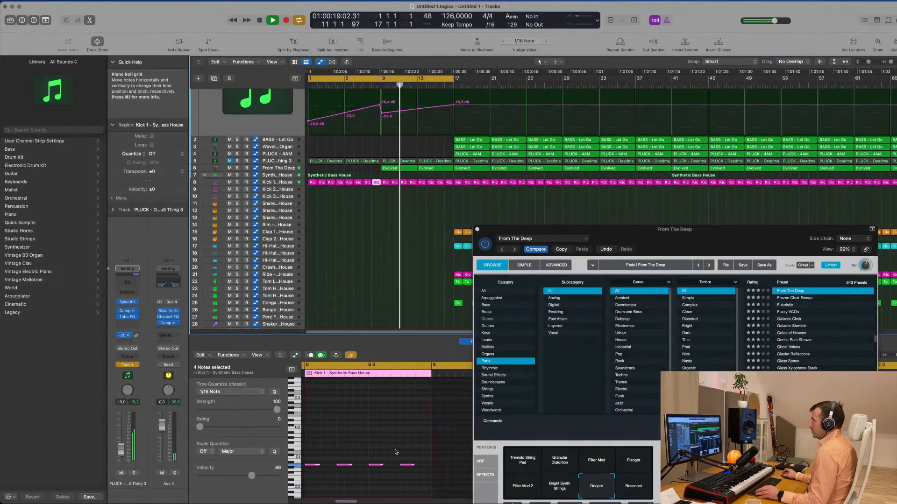
{"action": "left_click", "coordinate": [399, 464]}
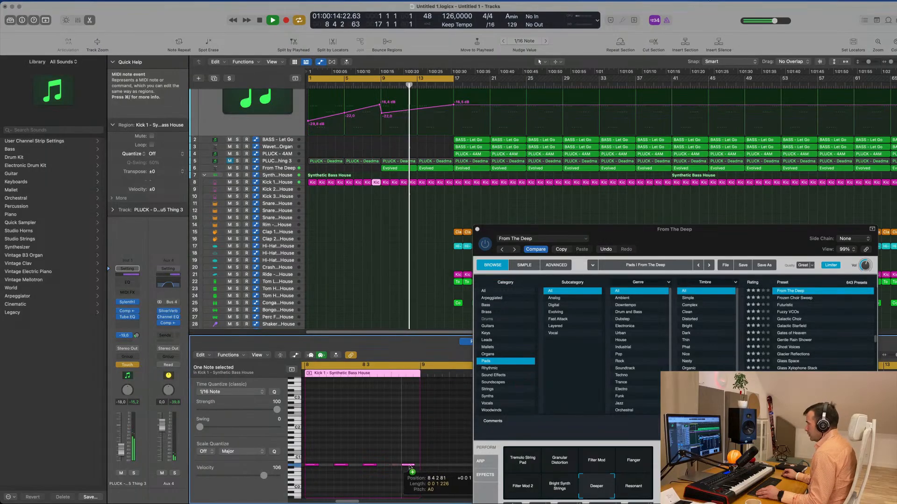
{"action": "key", "text": "Return"}
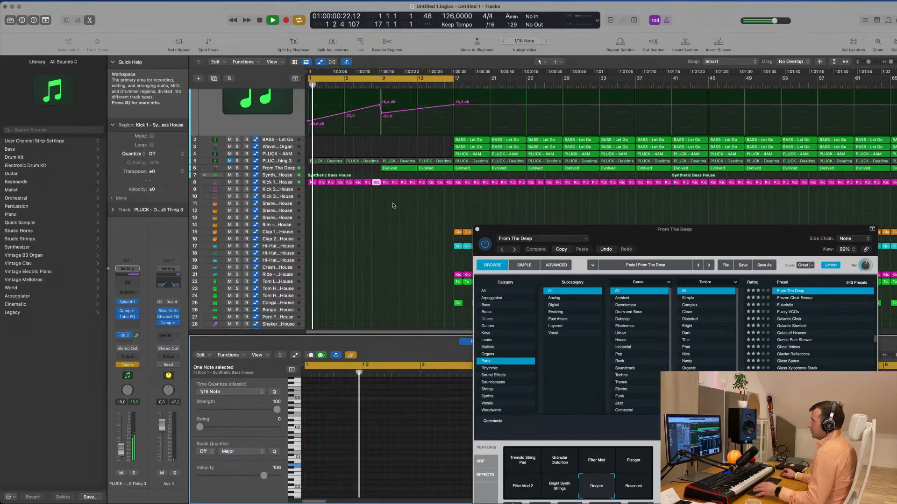
{"action": "key", "text": "super+Right"}
{"action": "left_click_drag", "start_coordinate": [565, 227], "coordinate": [678, 216]}
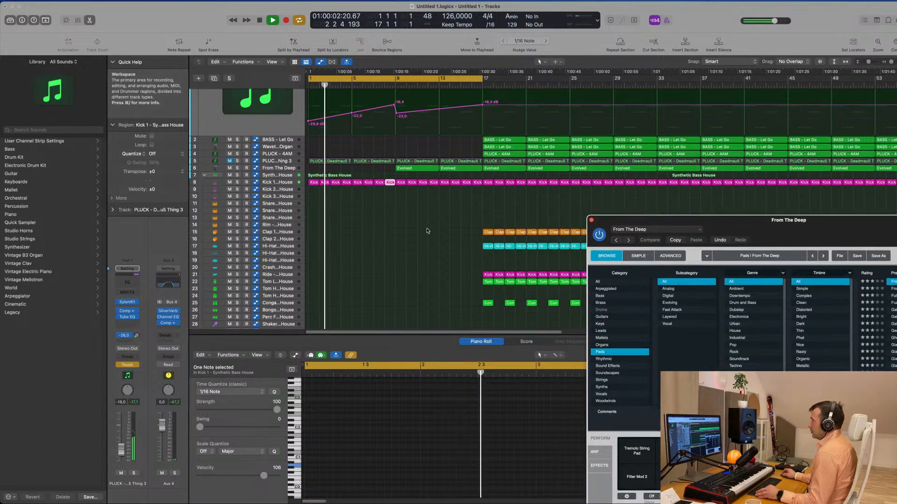
- Copy the closed hi-hat region from bar 17 to the start of the Crash track at bar 1
{"action": "scroll", "coordinate": [373, 225], "scroll_direction": "down", "scroll_amount": 6}
{"action": "scroll", "coordinate": [349, 240], "scroll_direction": "down", "scroll_amount": 2}
{"action": "scroll", "coordinate": [350, 239], "scroll_direction": "down", "scroll_amount": 3}
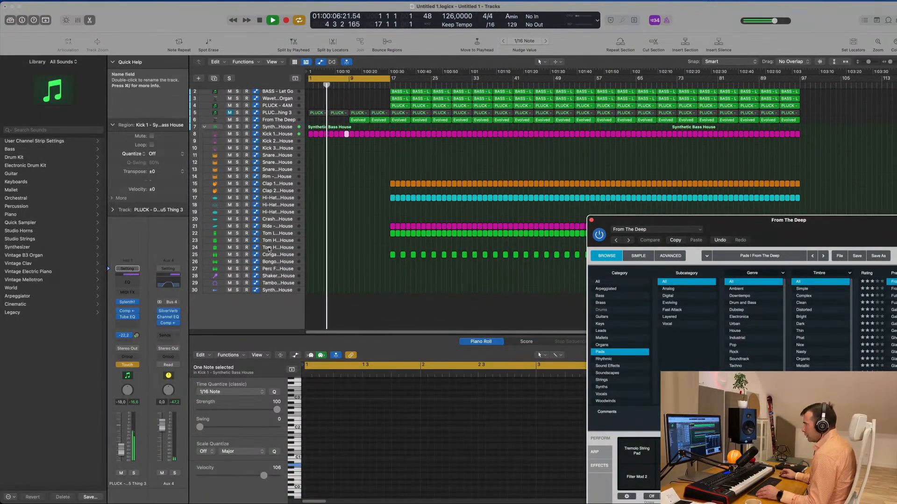
{"action": "left_click", "coordinate": [392, 198]}
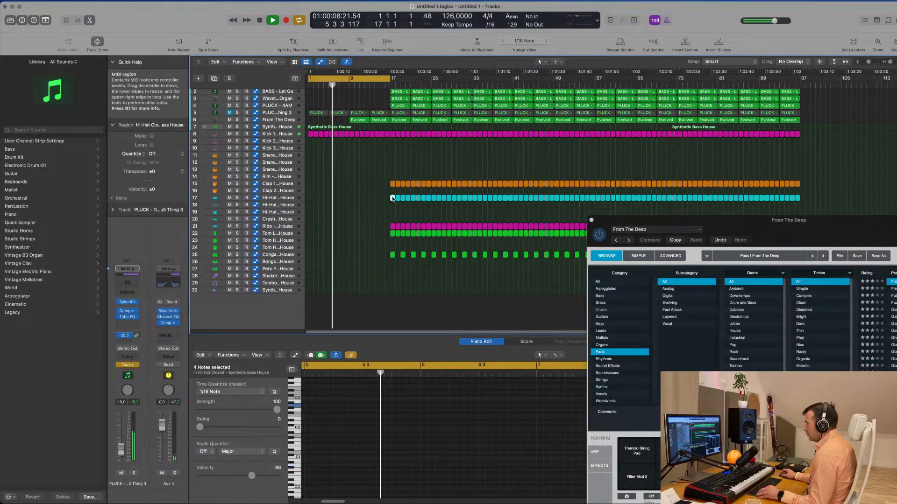
{"action": "left_click_drag", "start_coordinate": [392, 199], "coordinate": [307, 220]}
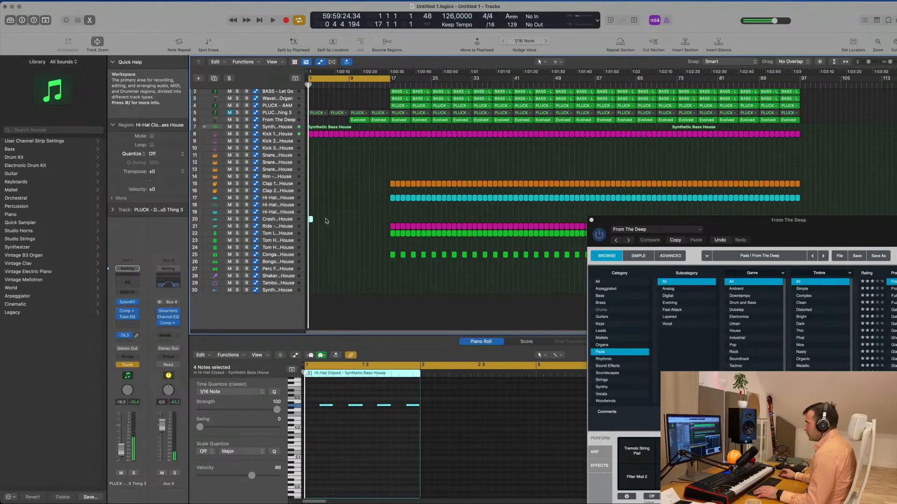
- Reduce the copied Crash region to a single note placed at the very start of bar 1 and audition it
{"action": "left_click_drag", "start_coordinate": [353, 396], "coordinate": [411, 415]}
{"action": "key", "text": "Delete"}
{"action": "left_click_drag", "start_coordinate": [322, 407], "coordinate": [310, 407]}
{"action": "scroll", "coordinate": [314, 408], "scroll_direction": "up", "scroll_amount": 3}
{"action": "scroll", "coordinate": [314, 407], "scroll_direction": "up", "scroll_amount": 3}
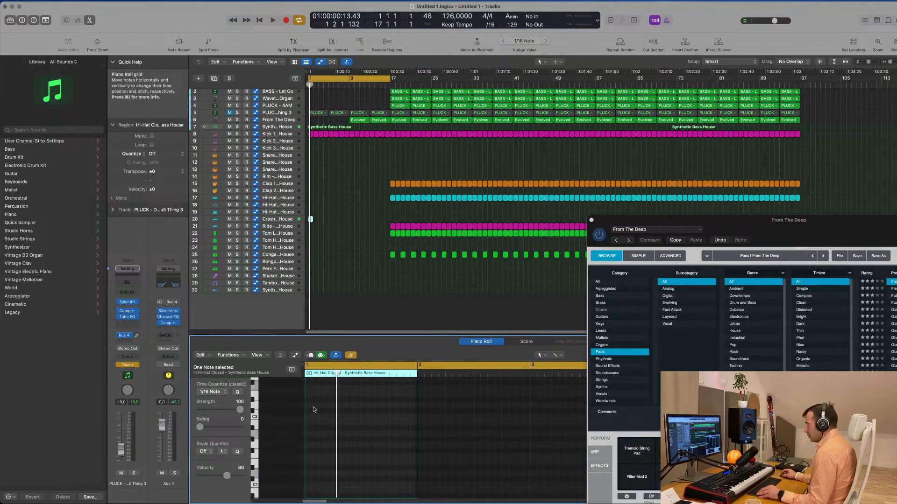
{"action": "key", "text": "space"}
- Lower the Crash track's volume to -21.0 dB, replaying the opening bar to judge the level
{"action": "left_click", "coordinate": [279, 219]}
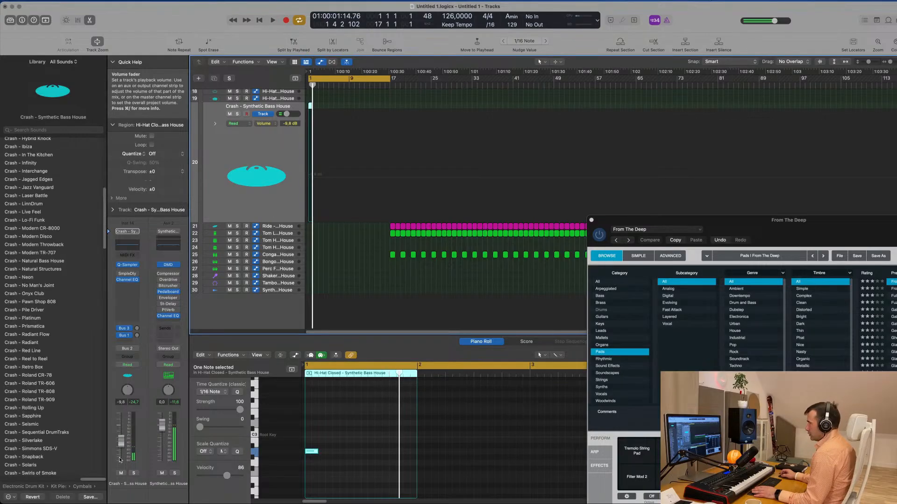
{"action": "left_click_drag", "start_coordinate": [121, 442], "coordinate": [121, 450]}
{"action": "key", "text": "space"}
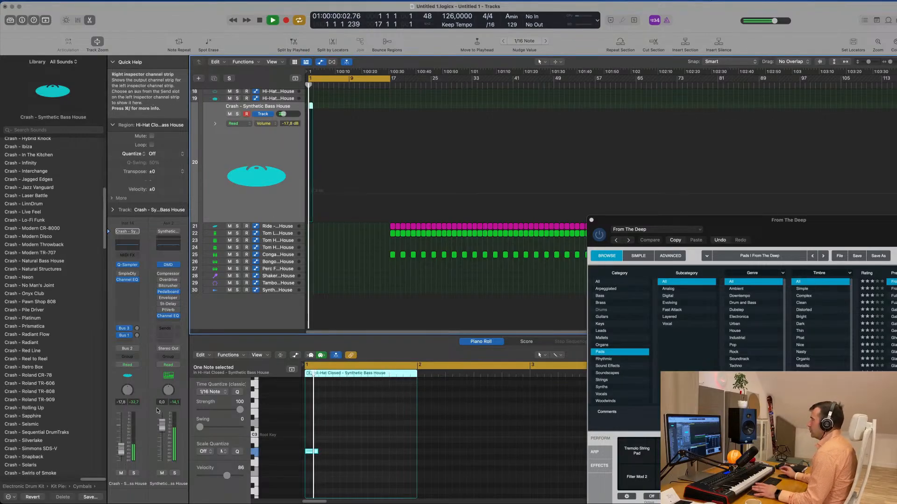
{"action": "left_click", "coordinate": [344, 274]}
{"action": "scroll", "coordinate": [345, 275], "scroll_direction": "up", "scroll_amount": 5}
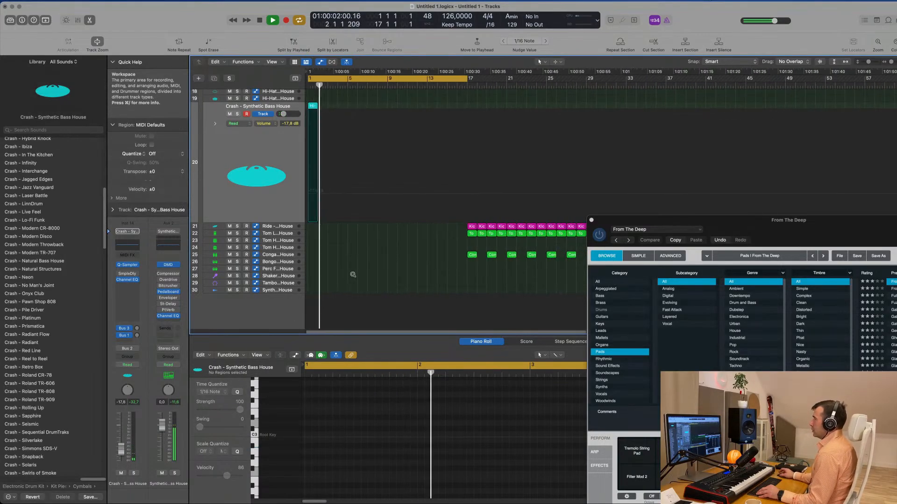
{"action": "key", "text": "space"}
{"action": "key", "text": "space"}
{"action": "left_click", "coordinate": [274, 163]}
{"action": "left_click_drag", "start_coordinate": [123, 451], "coordinate": [123, 454]}
{"action": "key", "text": "space"}
{"action": "key", "text": "space"}
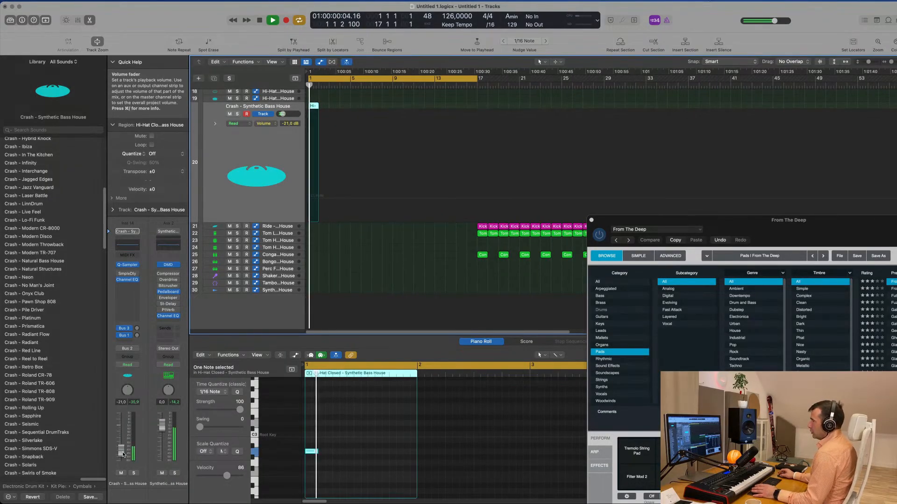
- Copy the bar 1 crash region to bar 9 on the same track and listen through the intro
{"action": "scroll", "coordinate": [411, 202], "scroll_direction": "up", "scroll_amount": 5}
{"action": "scroll", "coordinate": [375, 158], "scroll_direction": "up", "scroll_amount": 1}
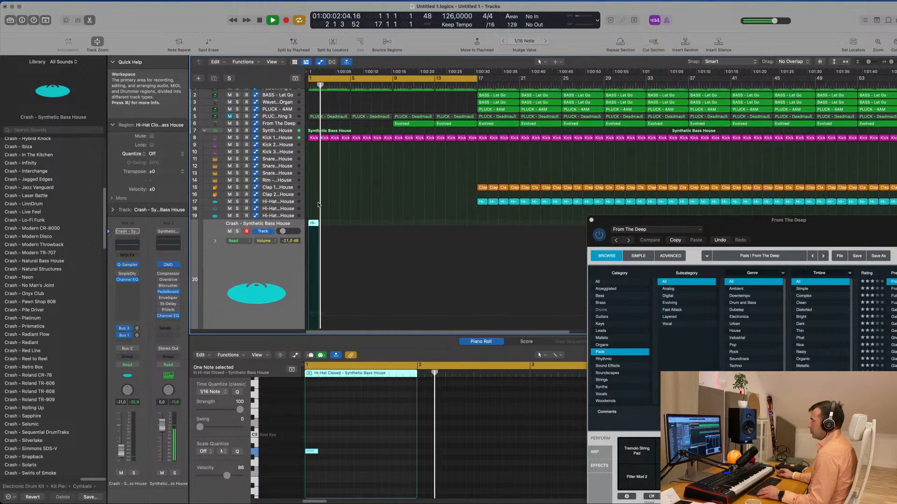
{"action": "left_click_drag", "start_coordinate": [313, 225], "coordinate": [370, 197]}
{"action": "scroll", "coordinate": [370, 196], "scroll_direction": "down", "scroll_amount": 4}
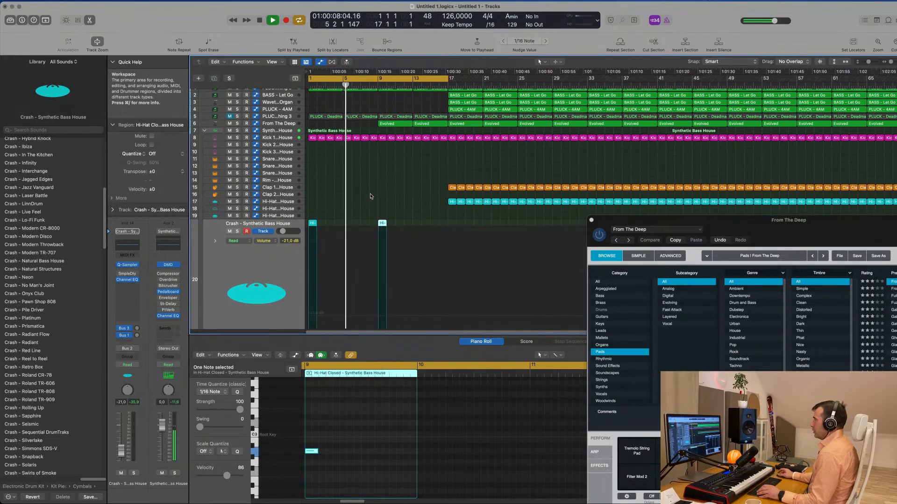
{"action": "scroll", "coordinate": [371, 197], "scroll_direction": "up", "scroll_amount": 5}
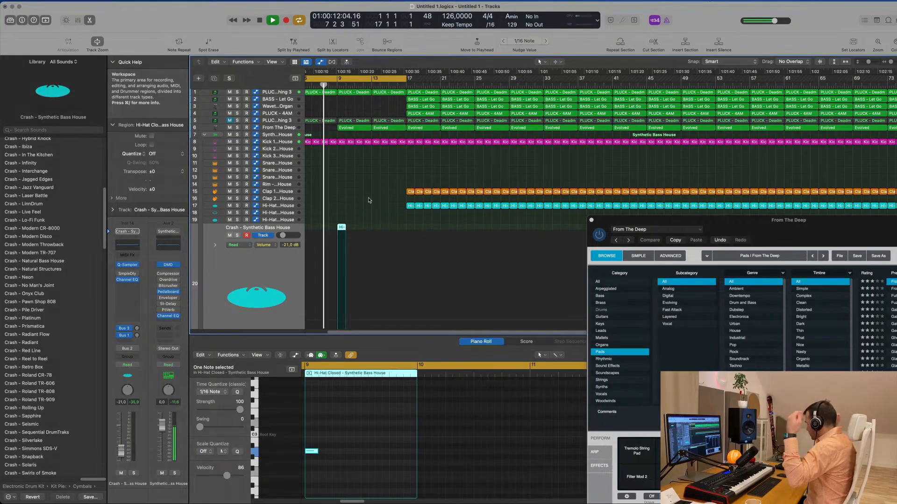
{"action": "scroll", "coordinate": [375, 197], "scroll_direction": "down", "scroll_amount": 2}
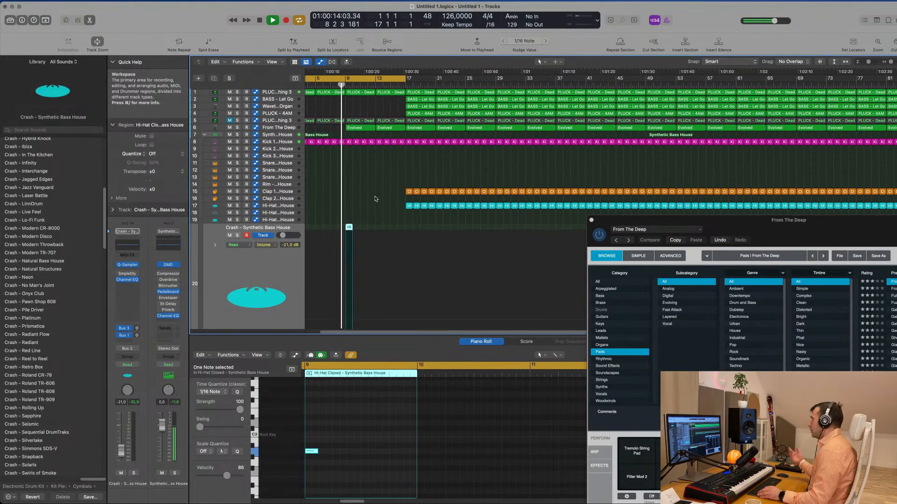
{"action": "scroll", "coordinate": [372, 200], "scroll_direction": "up", "scroll_amount": 3}
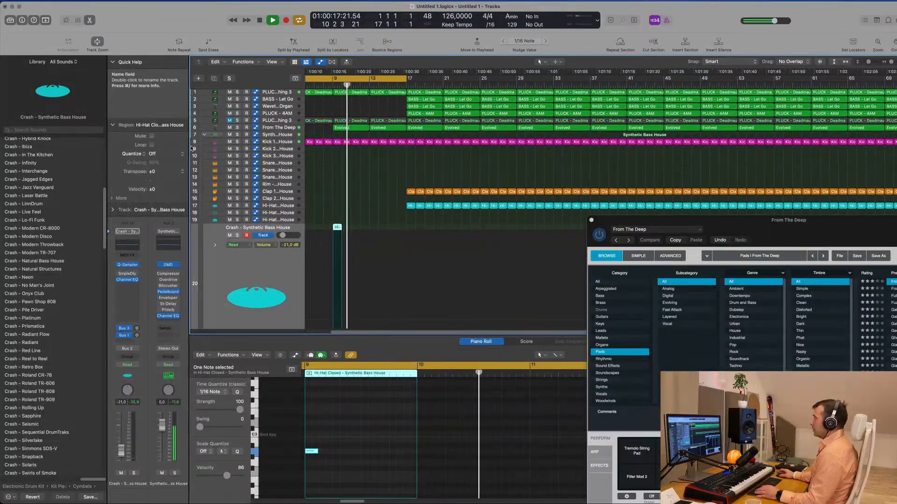
- Switch the From The Deep track to Touch automation and ramp its Cutoff from 10.3% at bar 9 to 40.8% at bar 17
{"action": "left_click", "coordinate": [197, 128]}
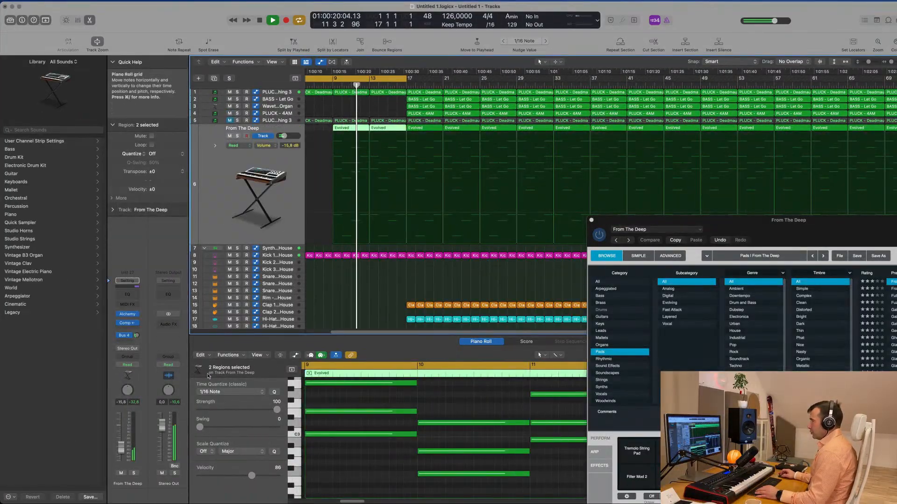
{"action": "left_click", "coordinate": [127, 366]}
{"action": "key", "text": "Return"}
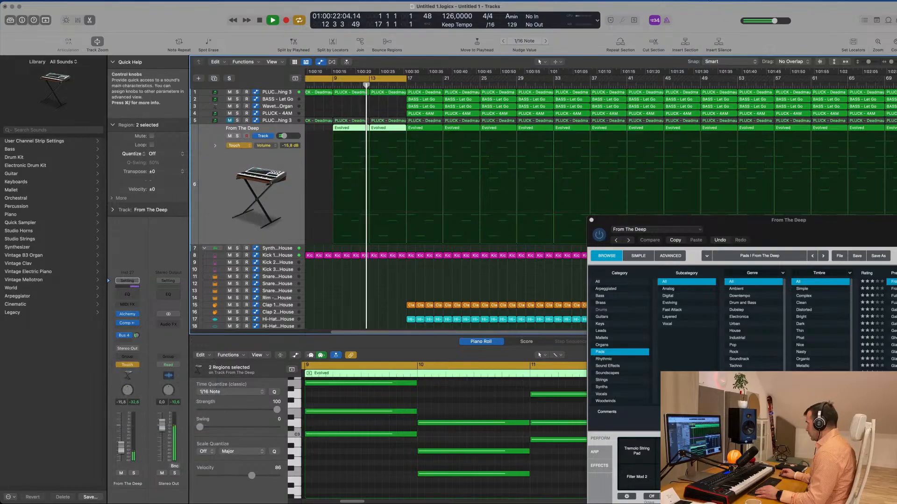
{"action": "left_click_drag", "start_coordinate": [784, 452], "coordinate": [785, 429]}
{"action": "left_click_drag", "start_coordinate": [379, 233], "coordinate": [408, 199]}
{"action": "scroll", "coordinate": [408, 197], "scroll_direction": "down", "scroll_amount": 1}
{"action": "scroll", "coordinate": [405, 149], "scroll_direction": "up", "scroll_amount": 1}
{"action": "scroll", "coordinate": [405, 149], "scroll_direction": "down", "scroll_amount": 1}
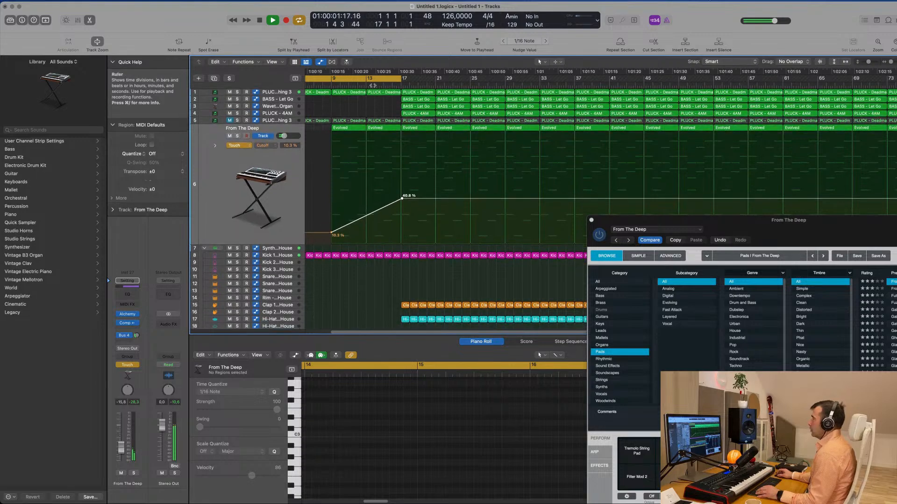
- Play from bar 13 to check the pad's cutoff ramp and close the From The Deep plug-in window
{"action": "left_click", "coordinate": [363, 88]}
{"action": "scroll", "coordinate": [362, 108], "scroll_direction": "down", "scroll_amount": 5}
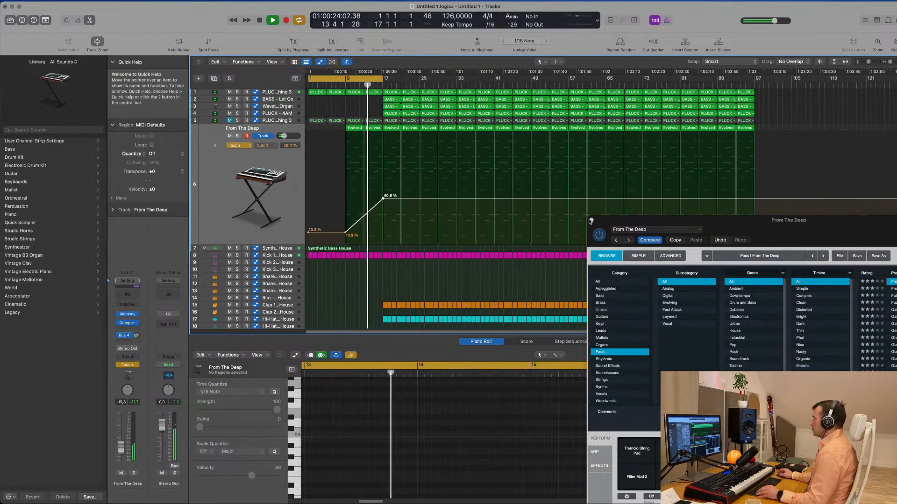
{"action": "left_click", "coordinate": [591, 220]}
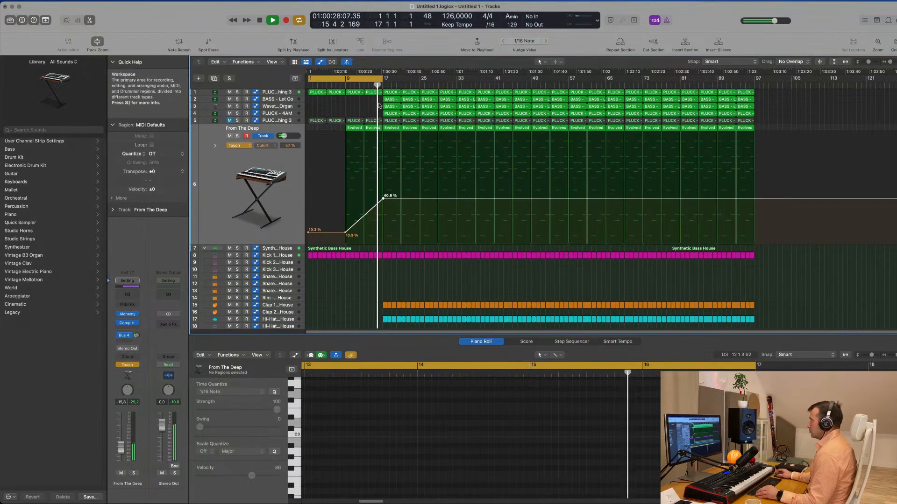
{"action": "scroll", "coordinate": [371, 105], "scroll_direction": "up", "scroll_amount": 1}
{"action": "scroll", "coordinate": [370, 105], "scroll_direction": "up", "scroll_amount": 3}
{"action": "scroll", "coordinate": [379, 106], "scroll_direction": "down", "scroll_amount": 3}
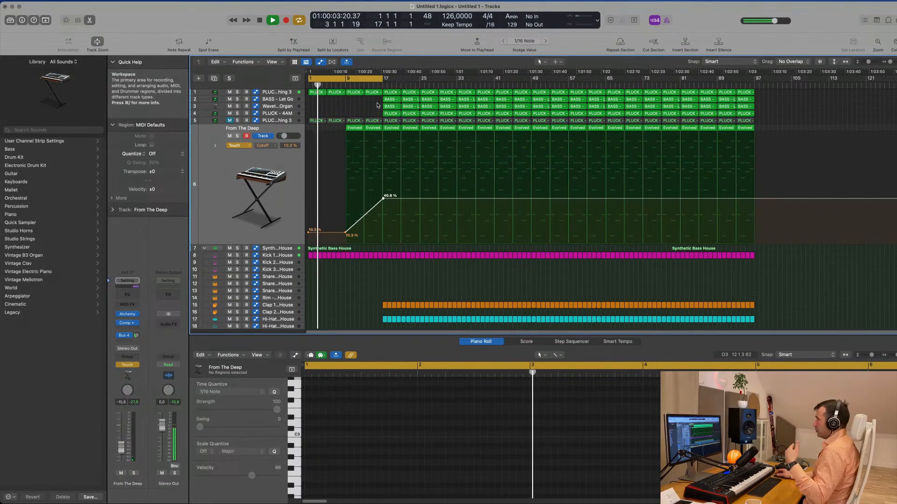
- Delete the clap, hi-hat, ride, tom and conga regions between bars 17 and 25, keeping the Kick 1 regions
{"action": "scroll", "coordinate": [379, 105], "scroll_direction": "up", "scroll_amount": 2}
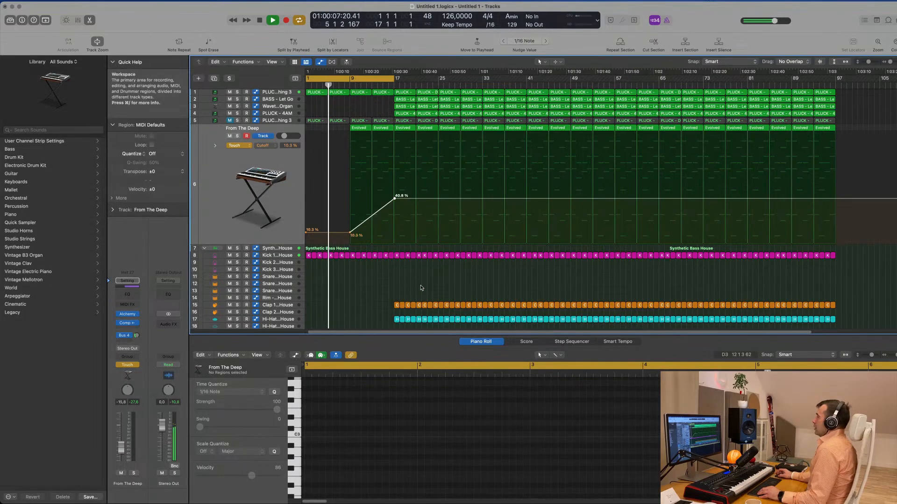
{"action": "scroll", "coordinate": [426, 272], "scroll_direction": "down", "scroll_amount": 5}
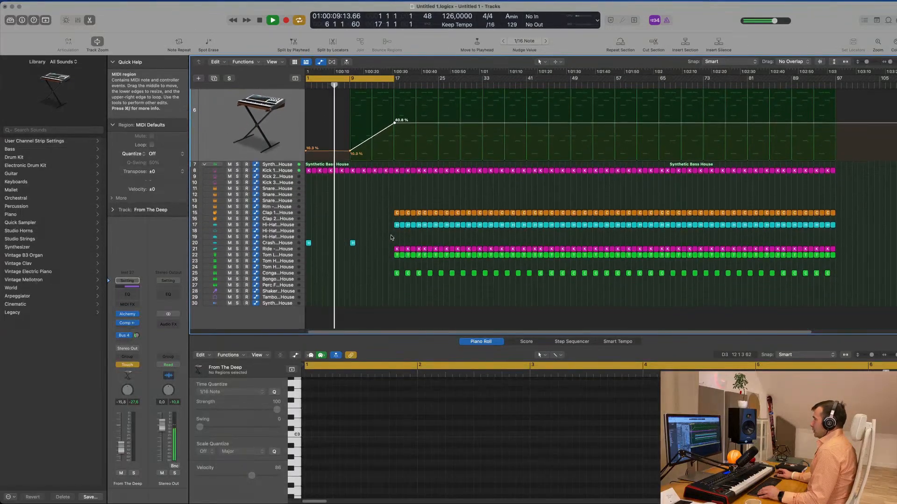
{"action": "left_click_drag", "start_coordinate": [398, 197], "coordinate": [437, 289]}
{"action": "key", "text": "Delete"}
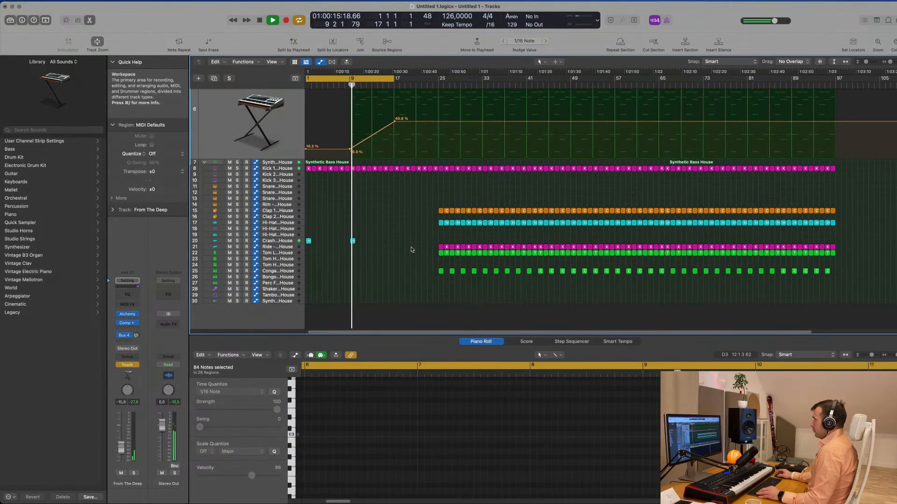
- Move the cycle range to bars 17 to 33 so that it spans 16 bars
{"action": "key", "text": "super+Right"}
{"action": "key", "text": "super+Right"}
{"action": "scroll", "coordinate": [412, 250], "scroll_direction": "up", "scroll_amount": 4}
{"action": "key", "text": "super+Left"}
{"action": "key", "text": "super+Left"}
{"action": "key", "text": "super+Left"}
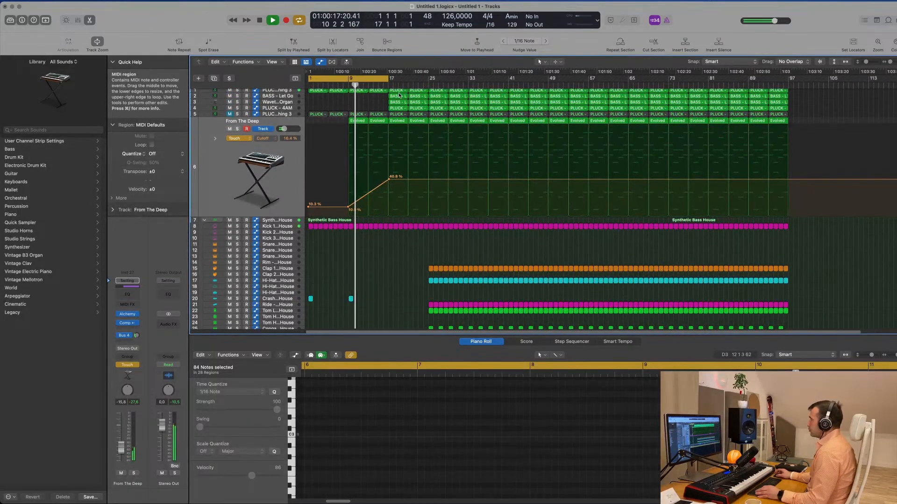
{"action": "left_click_drag", "start_coordinate": [380, 80], "coordinate": [461, 84]}
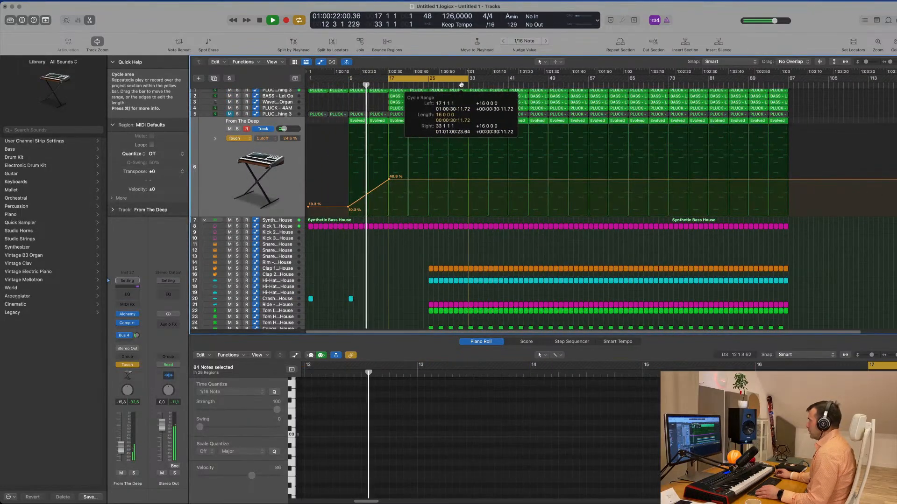
- Delete the four regions between bars 17 and 33 on both the PLUCK - 4AM and Wavetable Organ tracks, checking by playback
{"action": "key", "text": "space"}
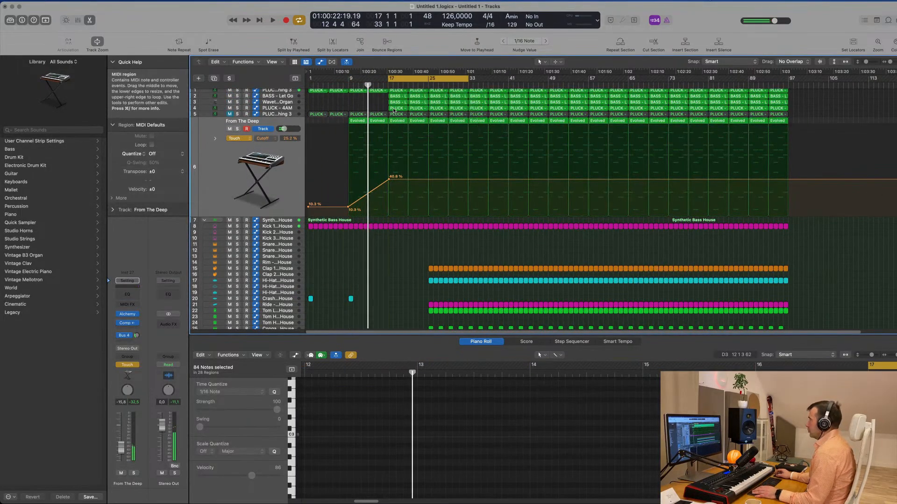
{"action": "left_click", "coordinate": [290, 109]}
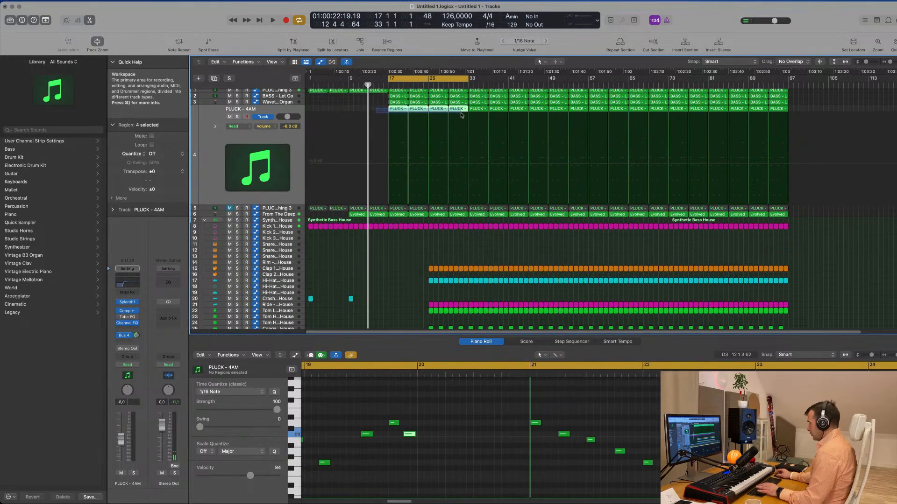
{"action": "key", "text": "Delete"}
{"action": "key", "text": "space"}
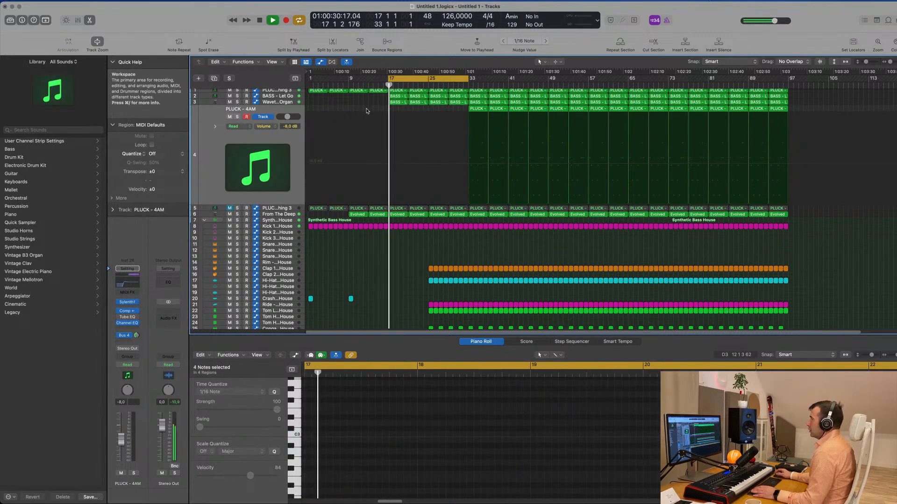
{"action": "left_click", "coordinate": [336, 103]}
{"action": "key", "text": "space"}
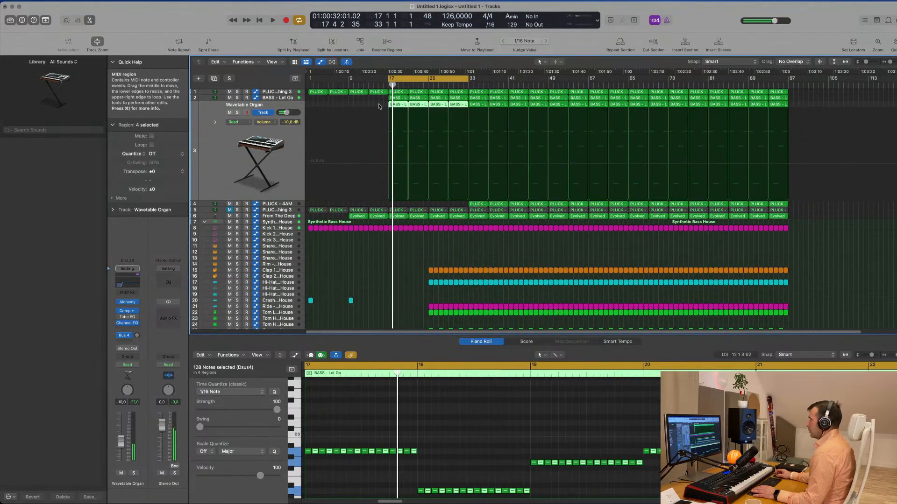
{"action": "key", "text": "Delete"}
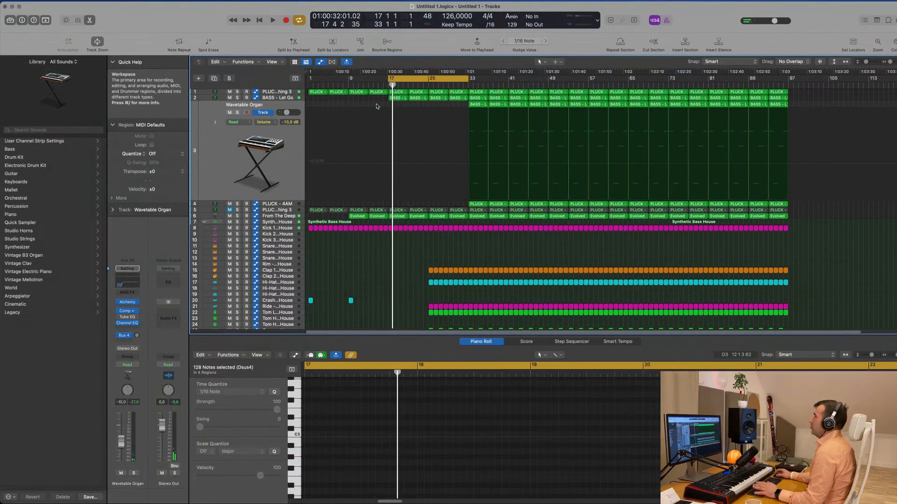
{"action": "key", "text": "space"}
- Raise the From The Deep Cutoff automation to about 65.5% at bar 21, falling back to a new point at bar 25
{"action": "left_click", "coordinate": [281, 98]}
{"action": "scroll", "coordinate": [415, 235], "scroll_direction": "down", "scroll_amount": 3}
{"action": "scroll", "coordinate": [414, 233], "scroll_direction": "up", "scroll_amount": 3}
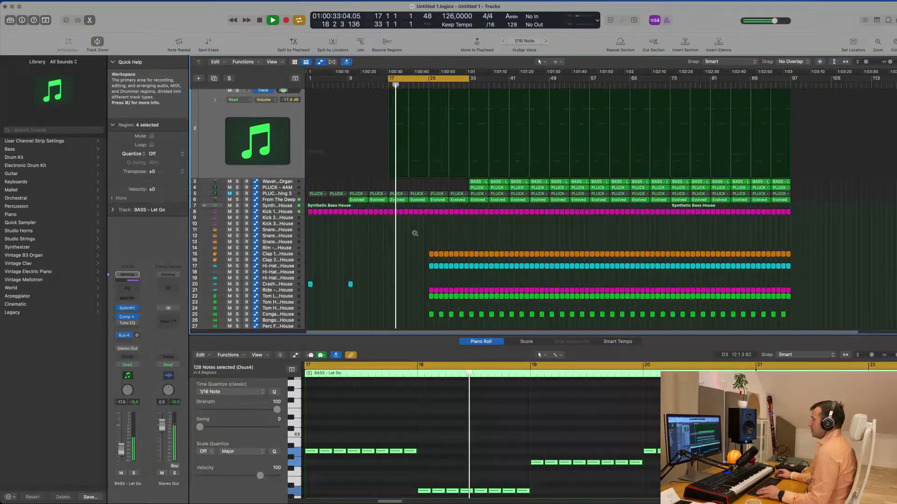
{"action": "left_click", "coordinate": [263, 199]}
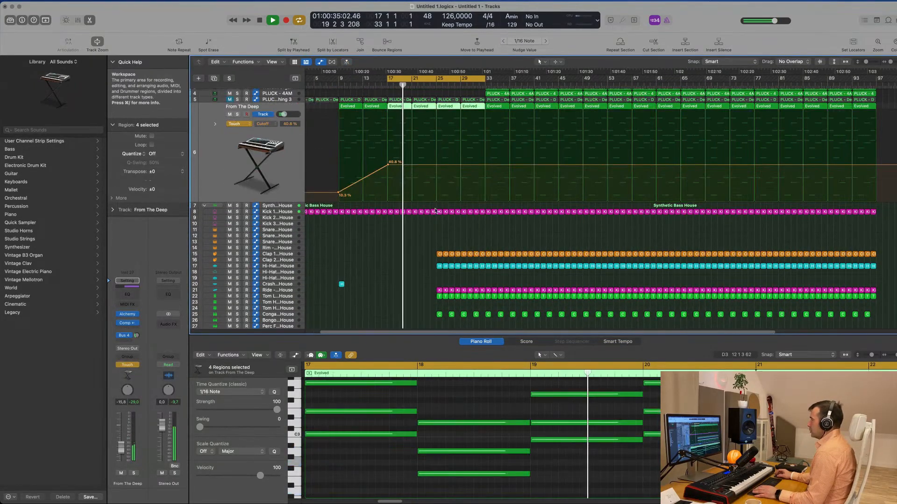
{"action": "left_click", "coordinate": [435, 167]}
{"action": "left_click_drag", "start_coordinate": [413, 166], "coordinate": [411, 143]}
{"action": "scroll", "coordinate": [355, 140], "scroll_direction": "up", "scroll_amount": 2}
{"action": "key", "text": "space"}
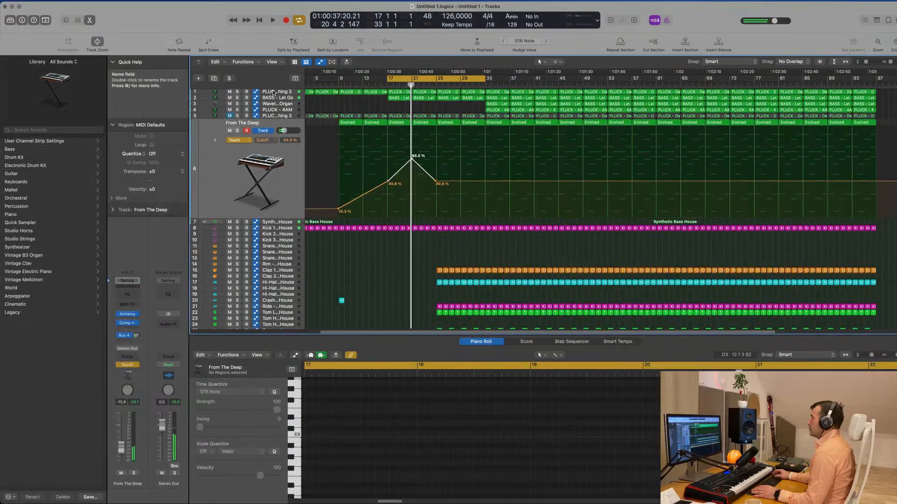
- Show the Sylenth1 FilterCtl Cutoff automation of the first PLUCK - Deadmau5 Thing 3 track in an extra lane below the send automation
{"action": "left_click", "coordinate": [274, 92]}
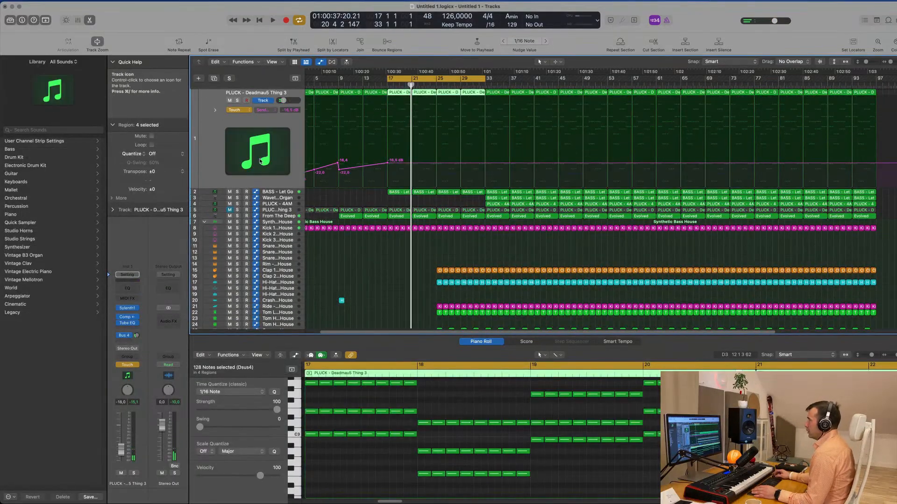
{"action": "left_click", "coordinate": [265, 110]}
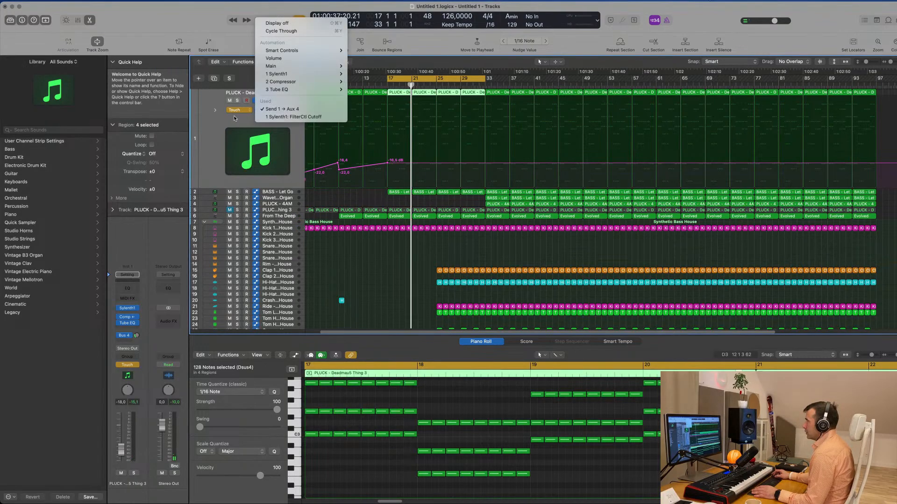
{"action": "left_click", "coordinate": [285, 117]}
{"action": "left_click", "coordinate": [215, 112]}
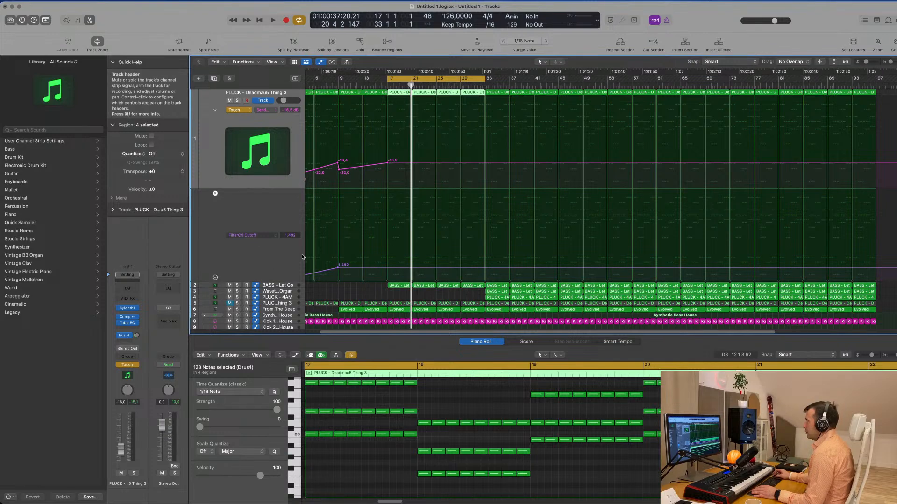
- Ramp the FilterCtl Cutoff automation of the first PLUCK - Deadmau5 Thing 3 track from bar 13 up to about 3.697 at bar 17
{"action": "key", "text": "space"}
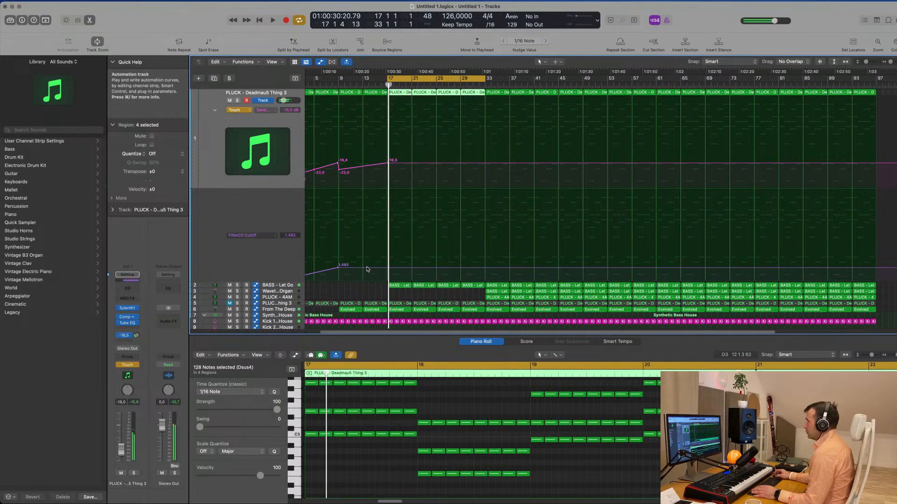
{"action": "left_click", "coordinate": [364, 268]}
{"action": "left_click_drag", "start_coordinate": [387, 270], "coordinate": [387, 246]}
- Extend the cycle range's start back to bar 13 and drop the FilterCtl Cutoff automation to about 1.454 just after bar 17
{"action": "left_click_drag", "start_coordinate": [388, 79], "coordinate": [365, 79]}
{"action": "key", "text": "space"}
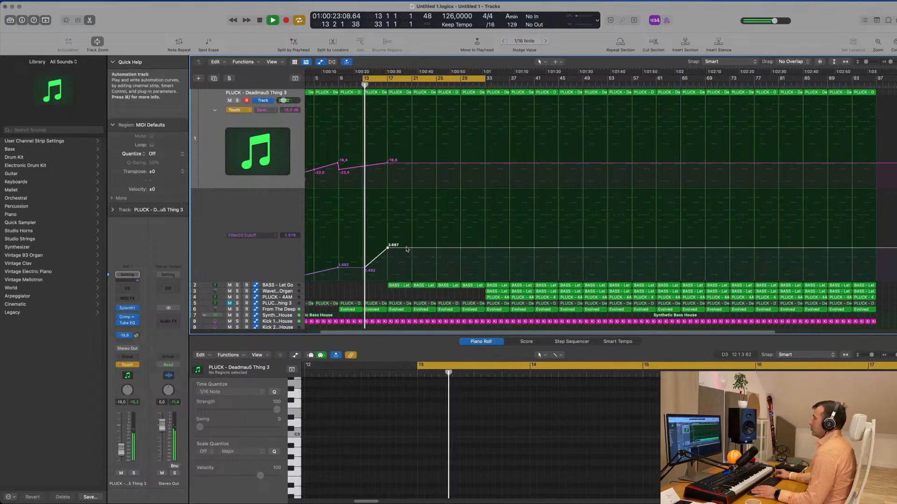
{"action": "left_click_drag", "start_coordinate": [388, 248], "coordinate": [389, 268]}
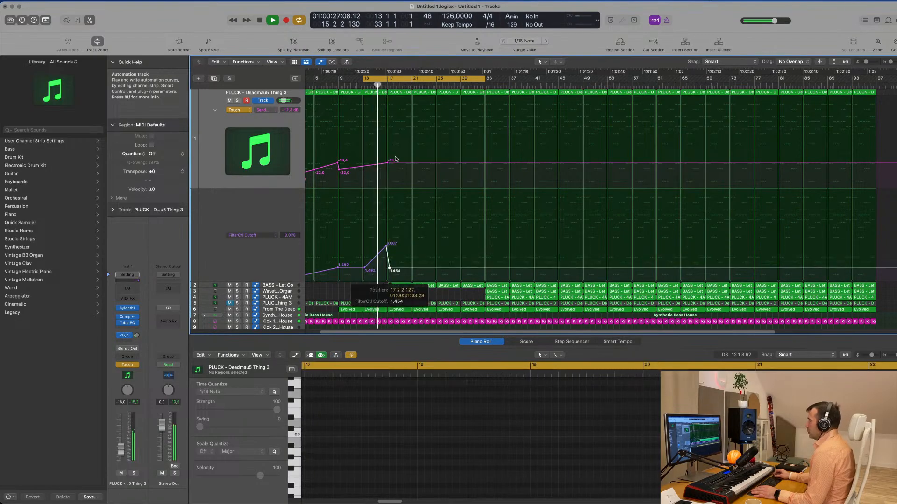
- Add a short matching peak to the pluck's send automation at bar 17, falling back to the previous level right after it
{"action": "mouse_move", "coordinate": [387, 165]}
{"action": "left_mouse_down"}
{"action": "mouse_move", "coordinate": [387, 151]}
{"action": "mouse_move", "coordinate": [396, 164]}
{"action": "left_mouse_up"}
{"action": "scroll", "coordinate": [419, 179], "scroll_direction": "down", "scroll_amount": 5}
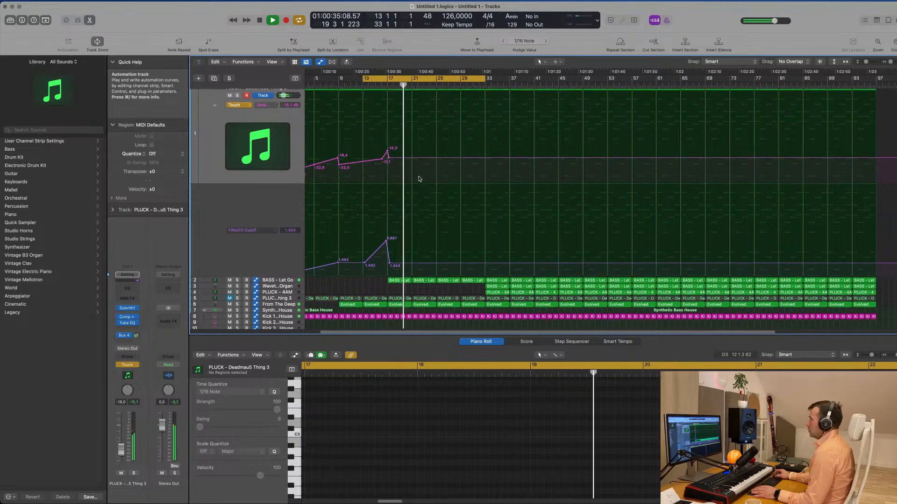
- Select the four Conga - Synthetic Bass House regions between bars 25 and 33
{"action": "key", "text": "super+Left"}
{"action": "scroll", "coordinate": [440, 190], "scroll_direction": "up", "scroll_amount": 3}
{"action": "scroll", "coordinate": [439, 190], "scroll_direction": "down", "scroll_amount": 5}
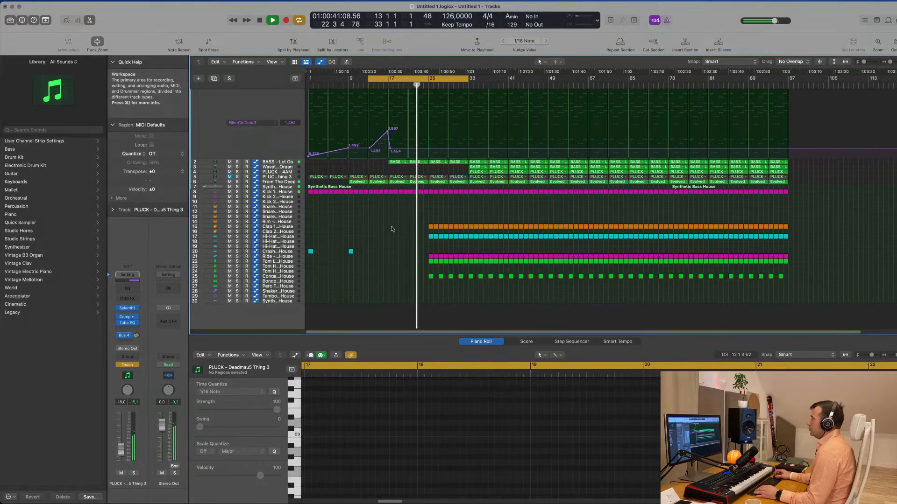
{"action": "key", "text": "super+Right"}
{"action": "key", "text": "super+Right"}
{"action": "key", "text": "super+Right"}
{"action": "key", "text": "super+Right"}
{"action": "key", "text": "super+Left"}
{"action": "key", "text": "super+Left"}
{"action": "key", "text": "super+Left"}
{"action": "key", "text": "super+Left"}
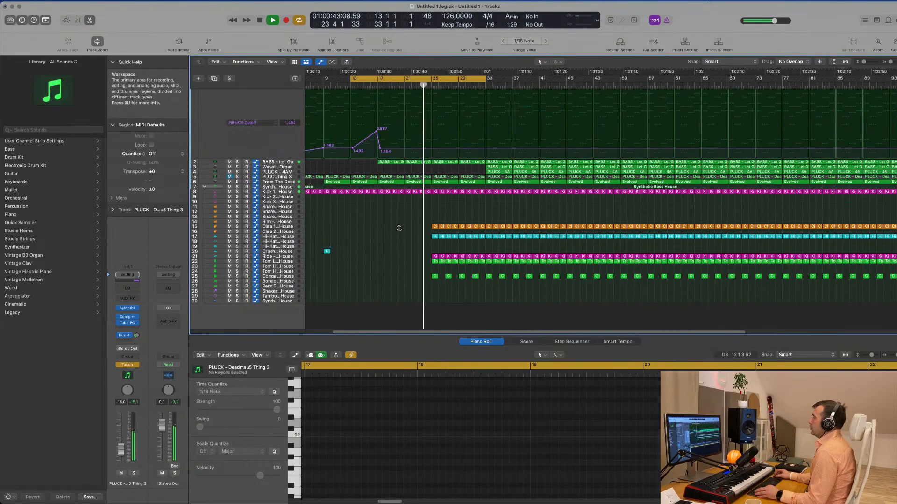
{"action": "key", "text": "super+Right"}
{"action": "key", "text": "super+Right"}
{"action": "key", "text": "super+Right"}
{"action": "key", "text": "super+Right"}
{"action": "key", "text": "super+Left"}
{"action": "scroll", "coordinate": [416, 231], "scroll_direction": "left", "scroll_amount": 2}
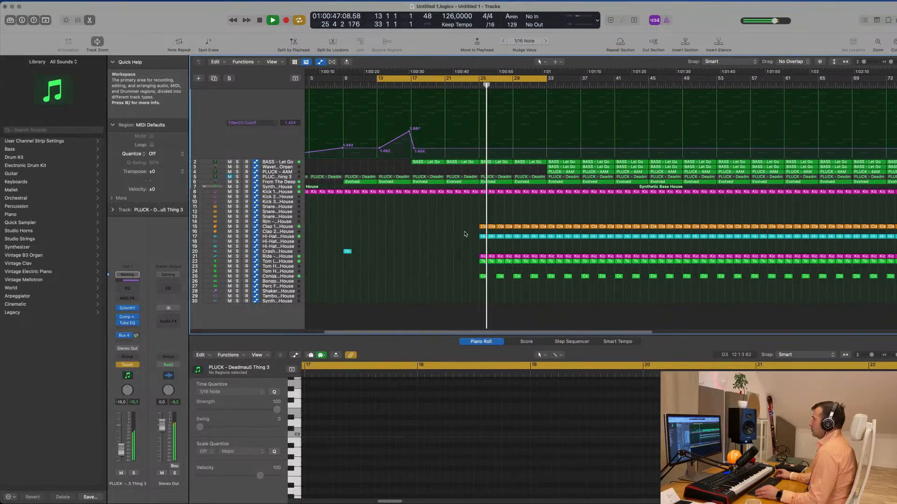
{"action": "left_click", "coordinate": [404, 275]}
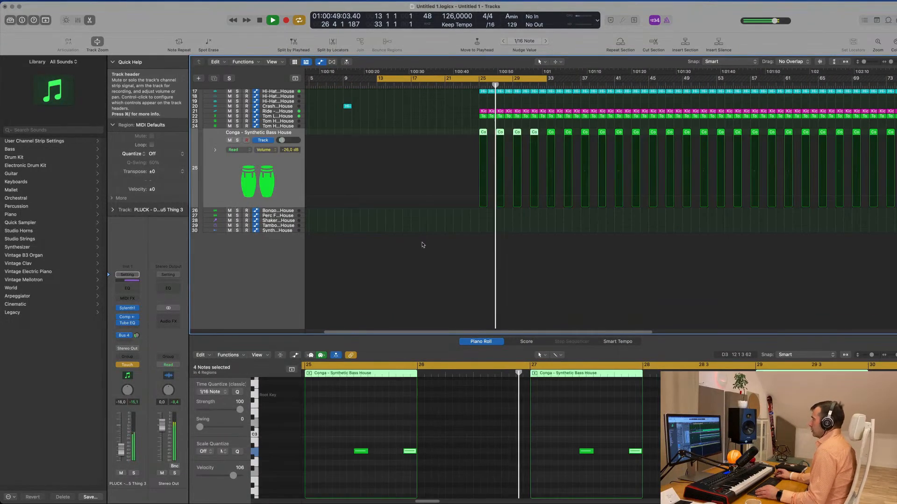